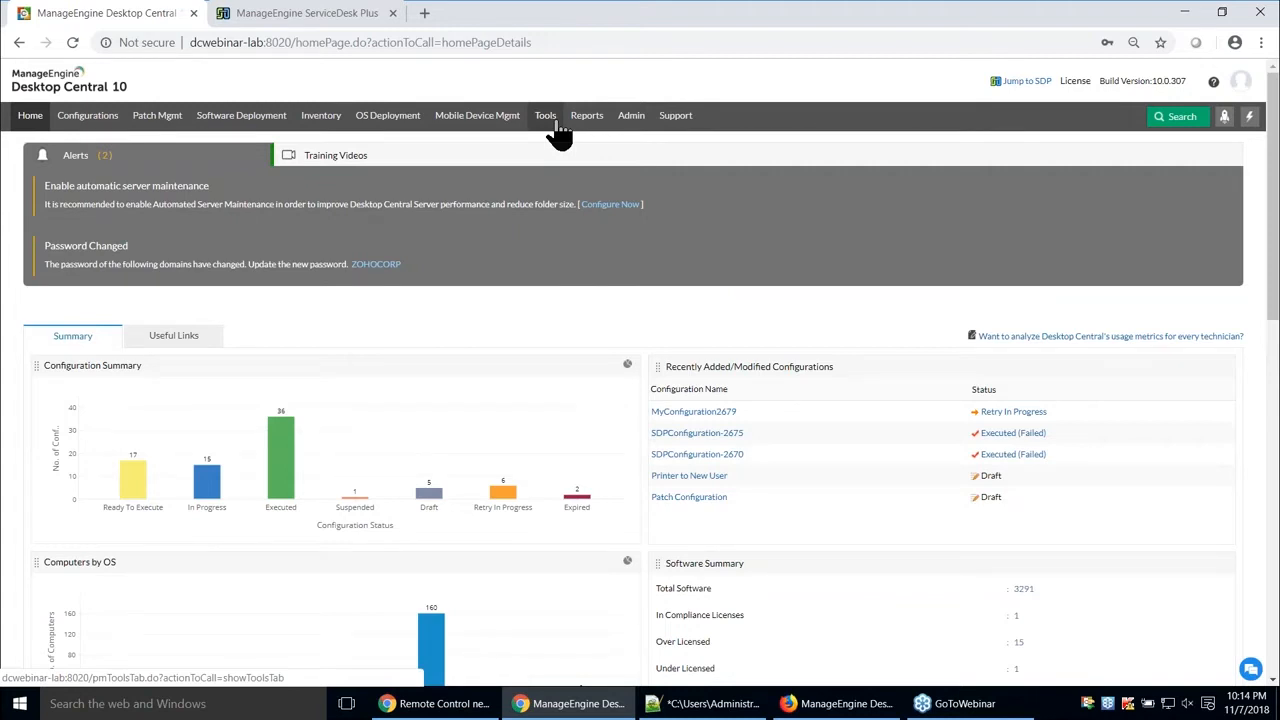
- List the computers available for remote control and filter them by the end user's name
left_click(549, 128)
left_click(126, 257)
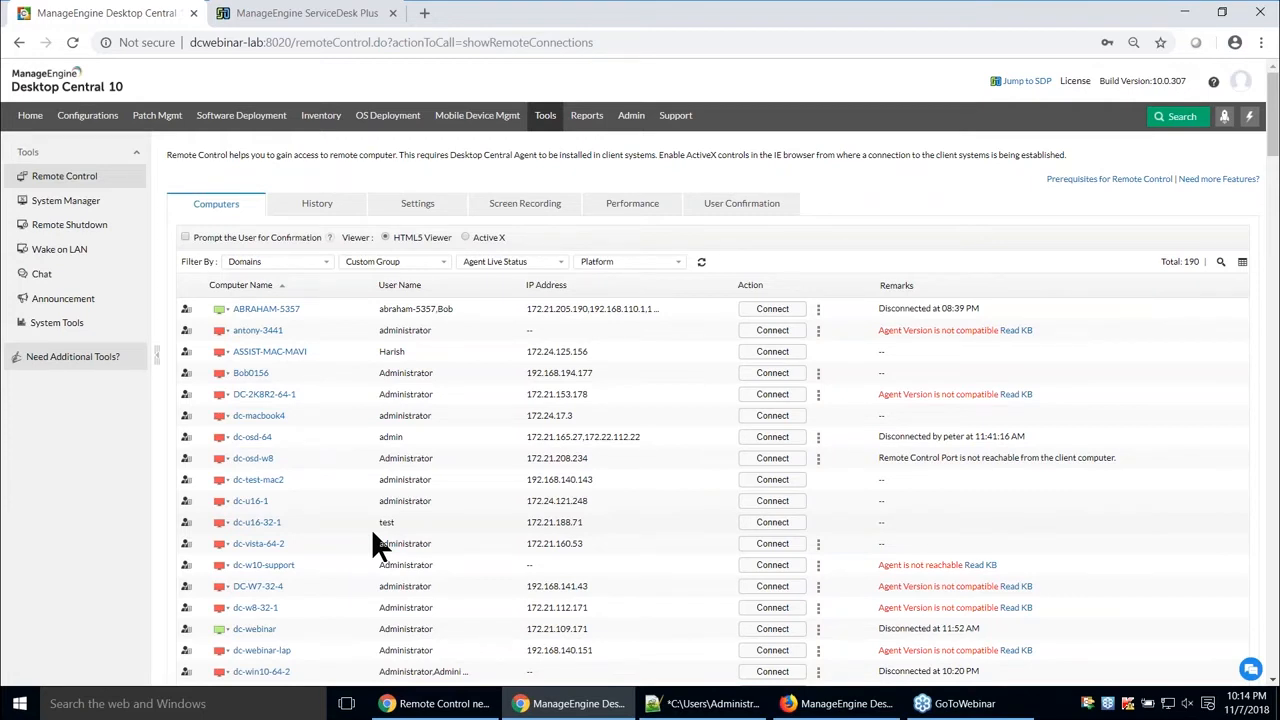
left_click(1221, 262)
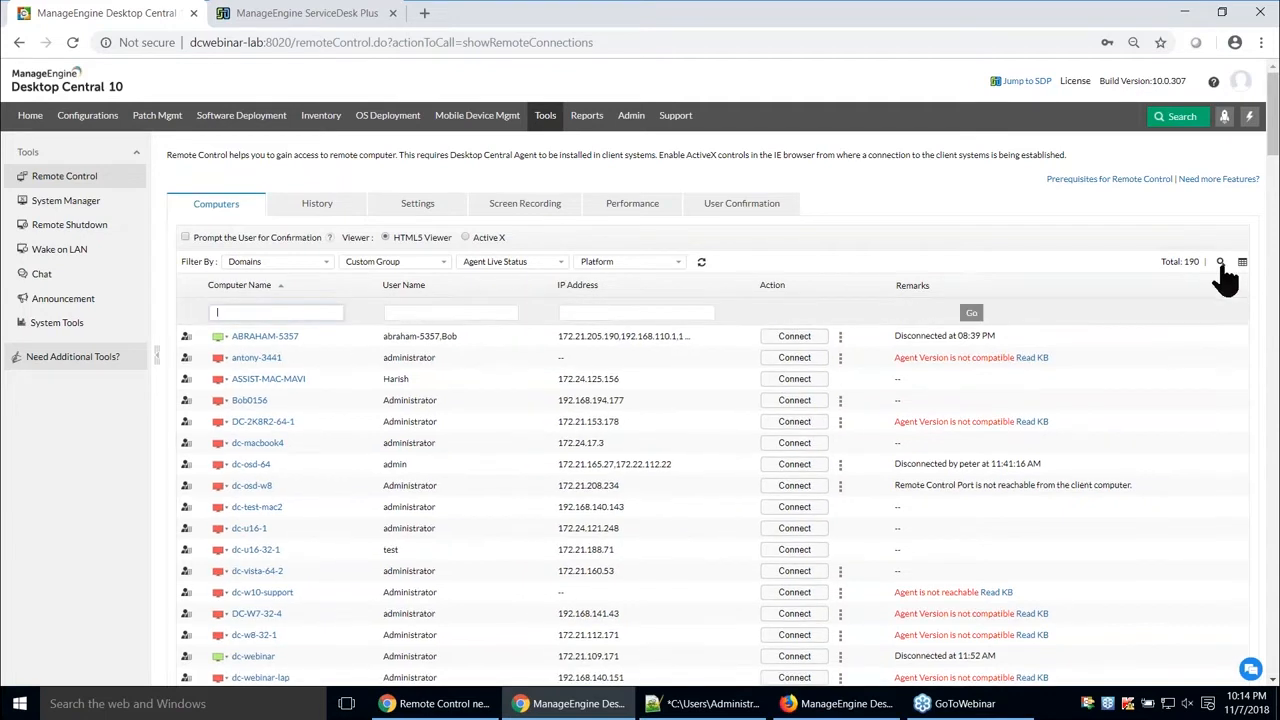
left_click(387, 313)
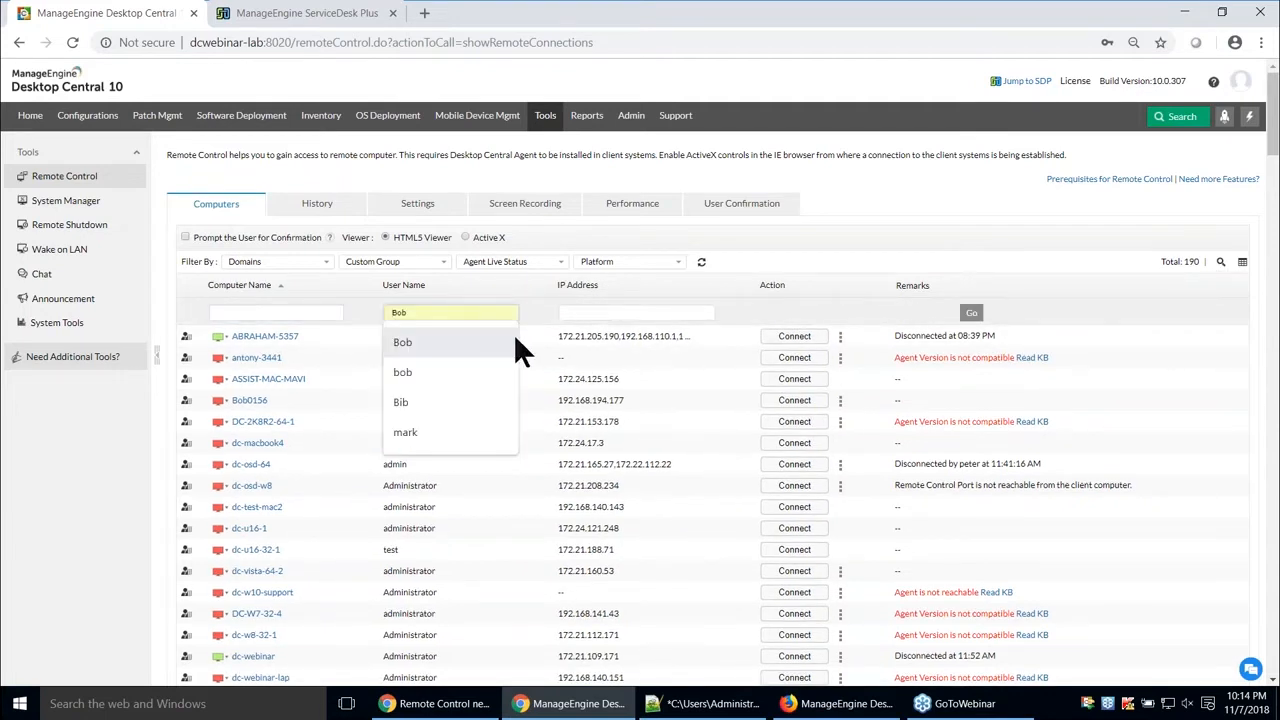
left_click(516, 340)
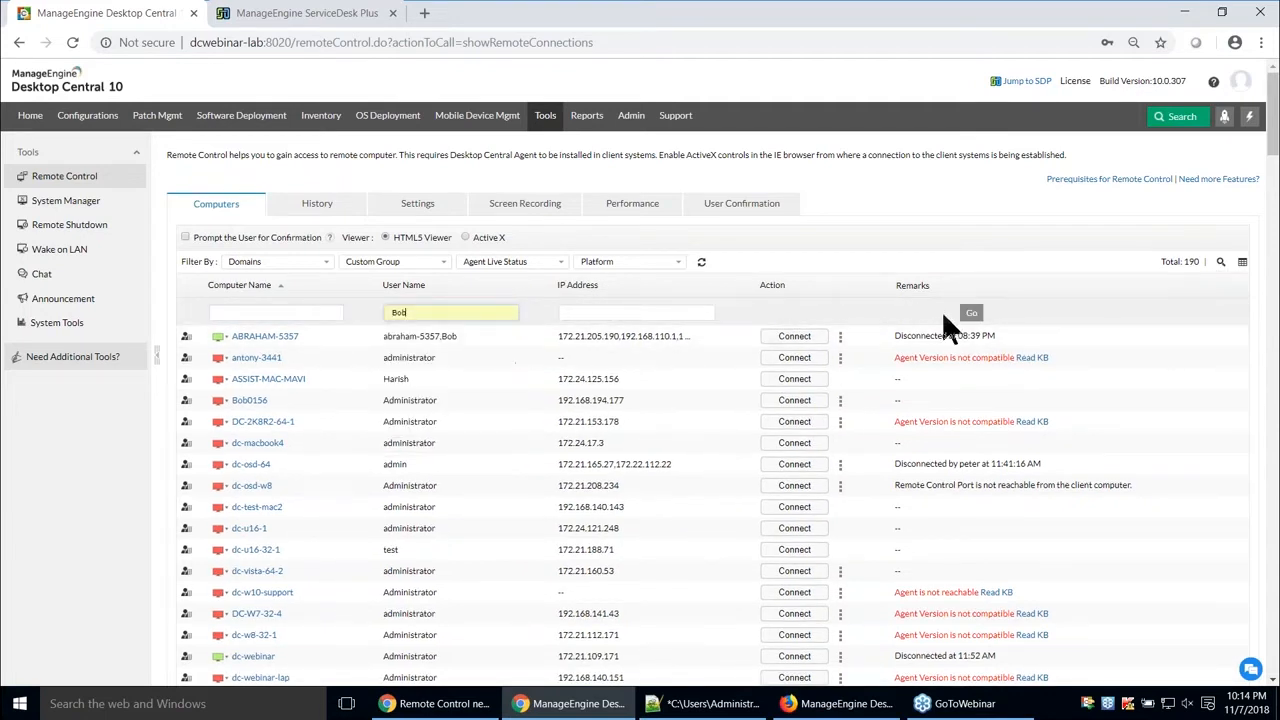
left_click(971, 316)
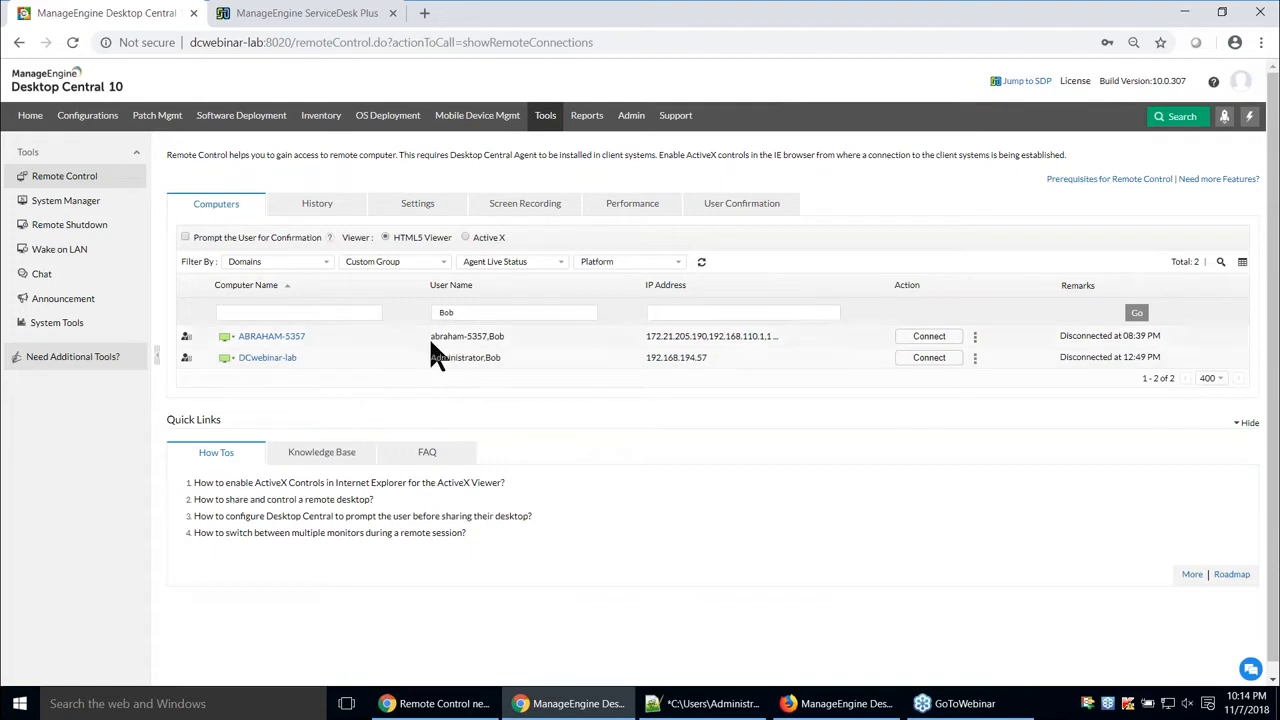
- Start a shadow connection to the first filtered computer for its second available user, without prompting for user confirmation
left_click(185, 238)
left_click(185, 238)
left_click(975, 340)
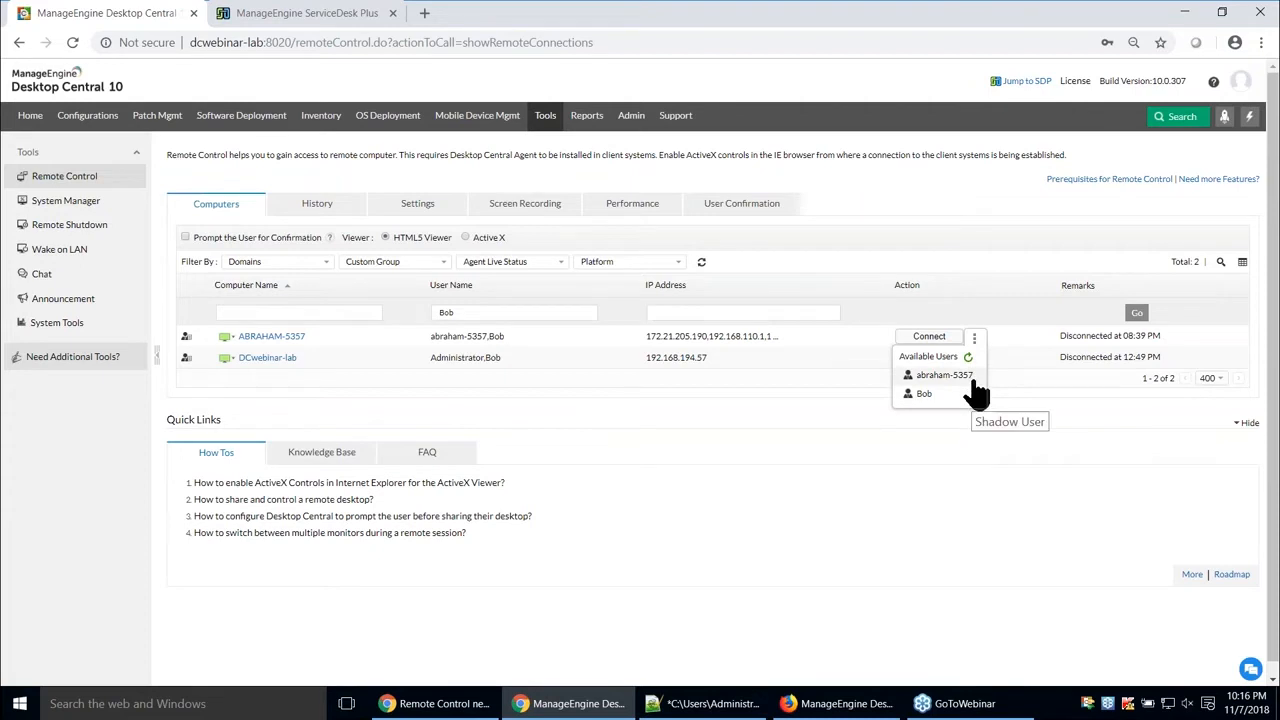
left_click(924, 393)
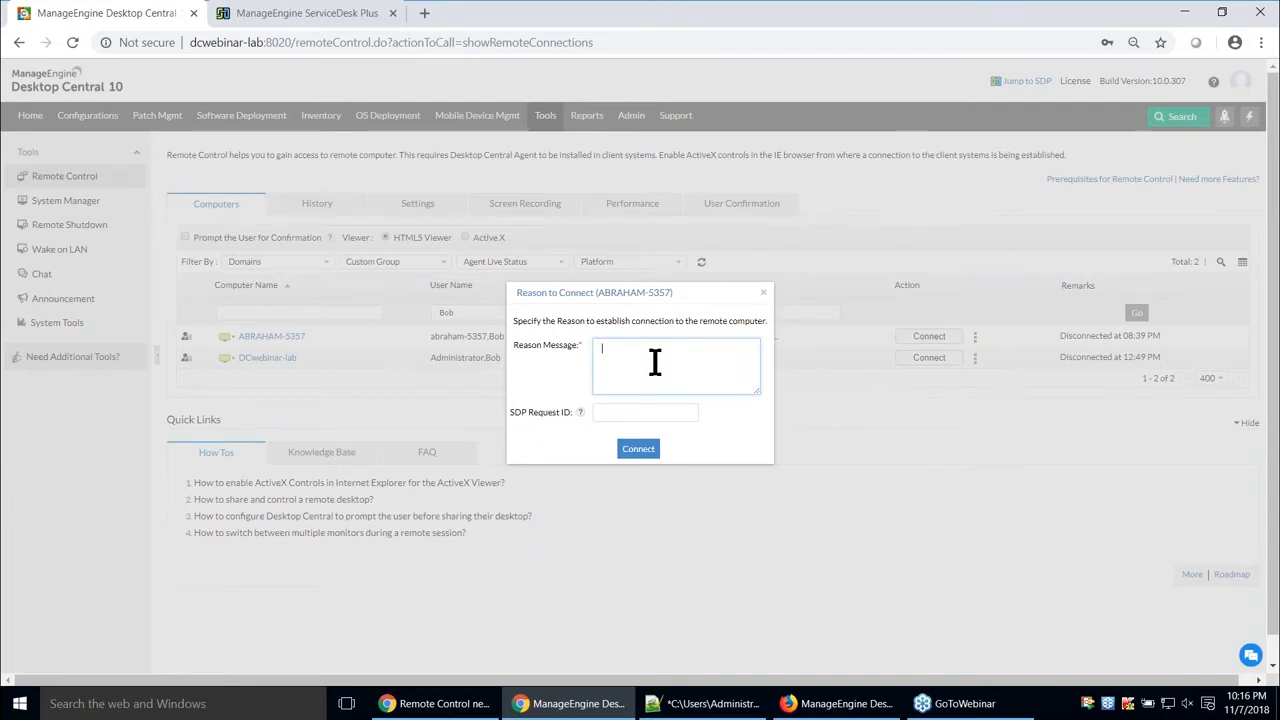
- Copy the reason text with both support requests from Dialogs for Webinar.txt into the connection's Reason Message
left_click(711, 703)
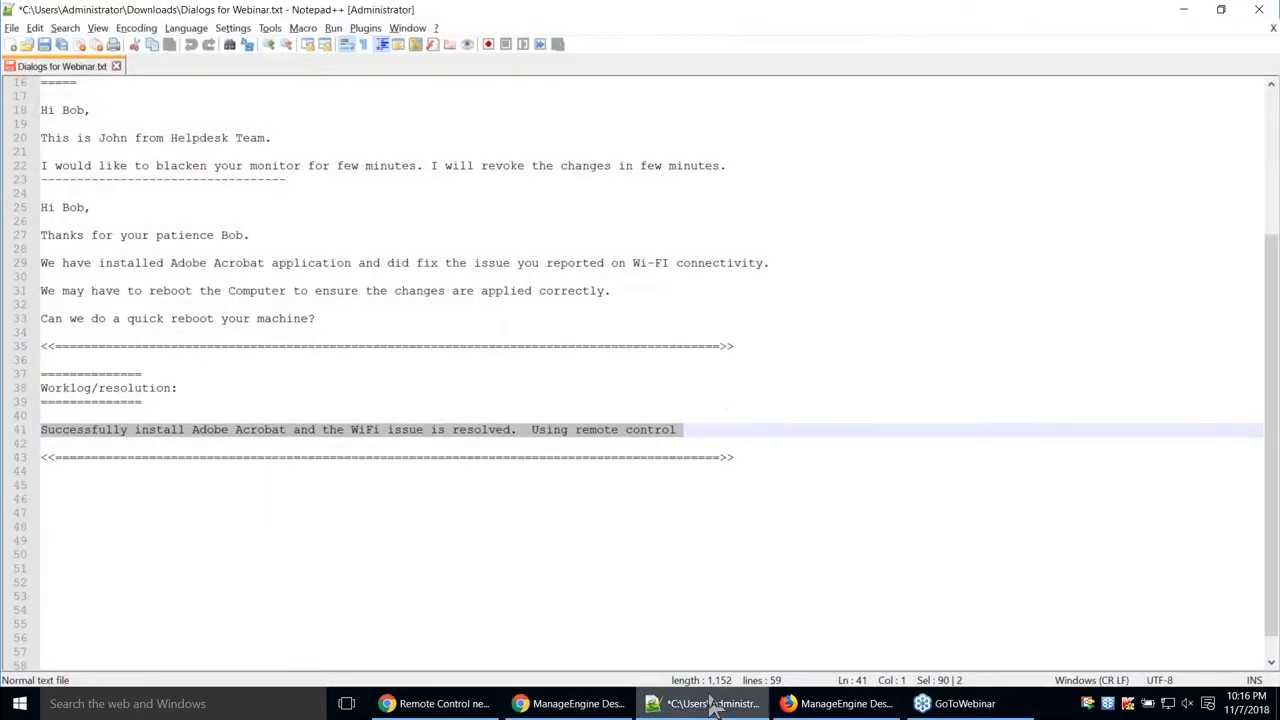
scroll(203, 234, "up", 5)
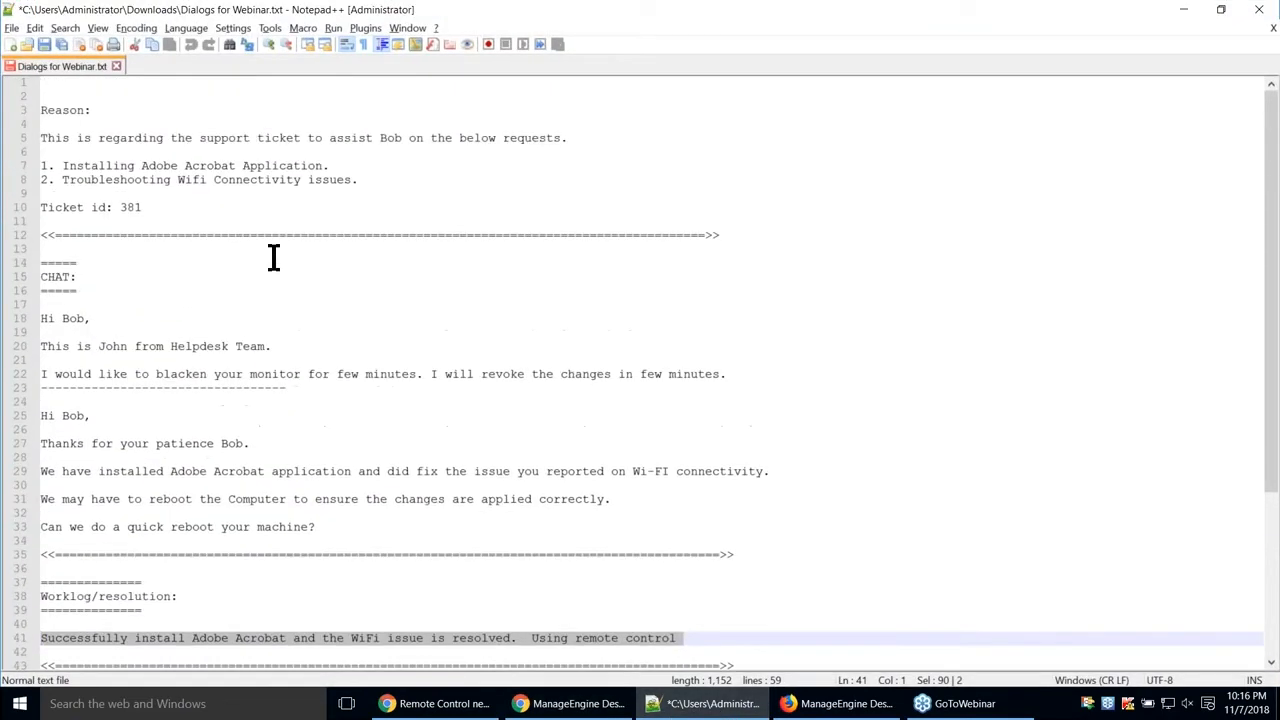
left_click_drag(366, 181, 36, 140)
key("ctrl+c")
key("alt+Tab")
key("ctrl+v")
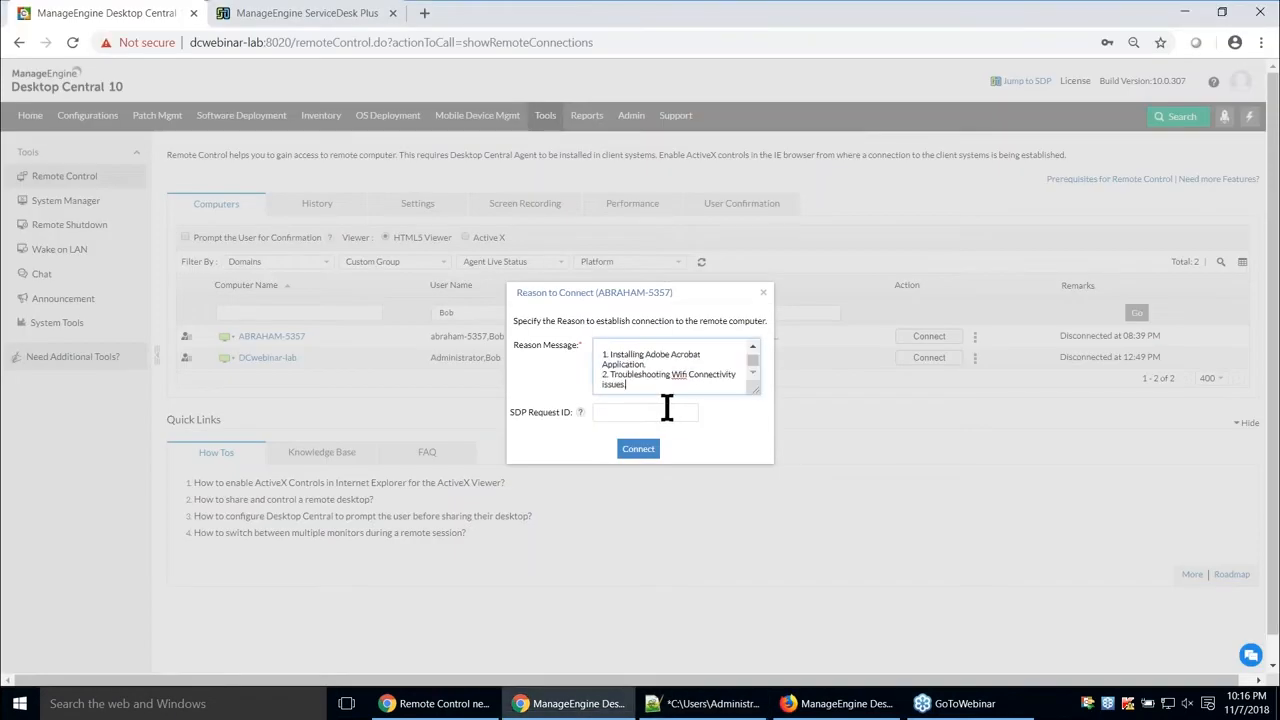
- Copy ticket ID 381 from the notes file into SDP Request ID and connect to the remote computer
left_click(622, 414)
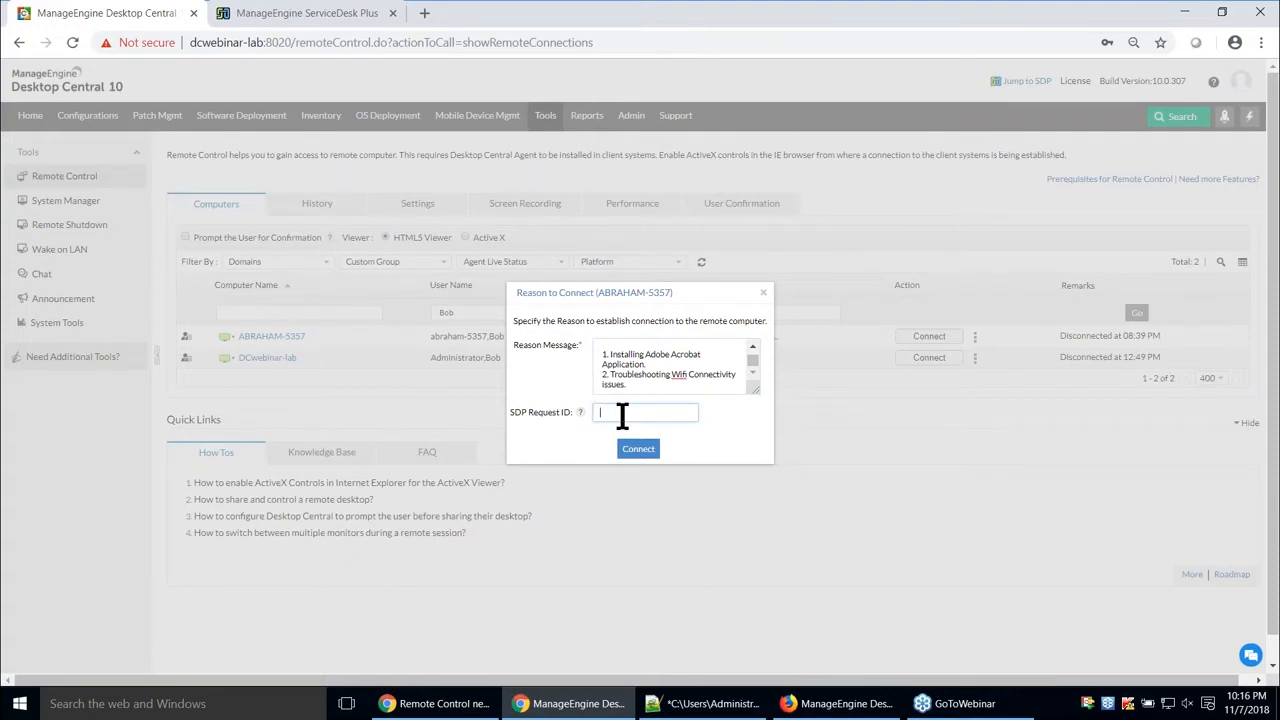
key("alt+Tab")
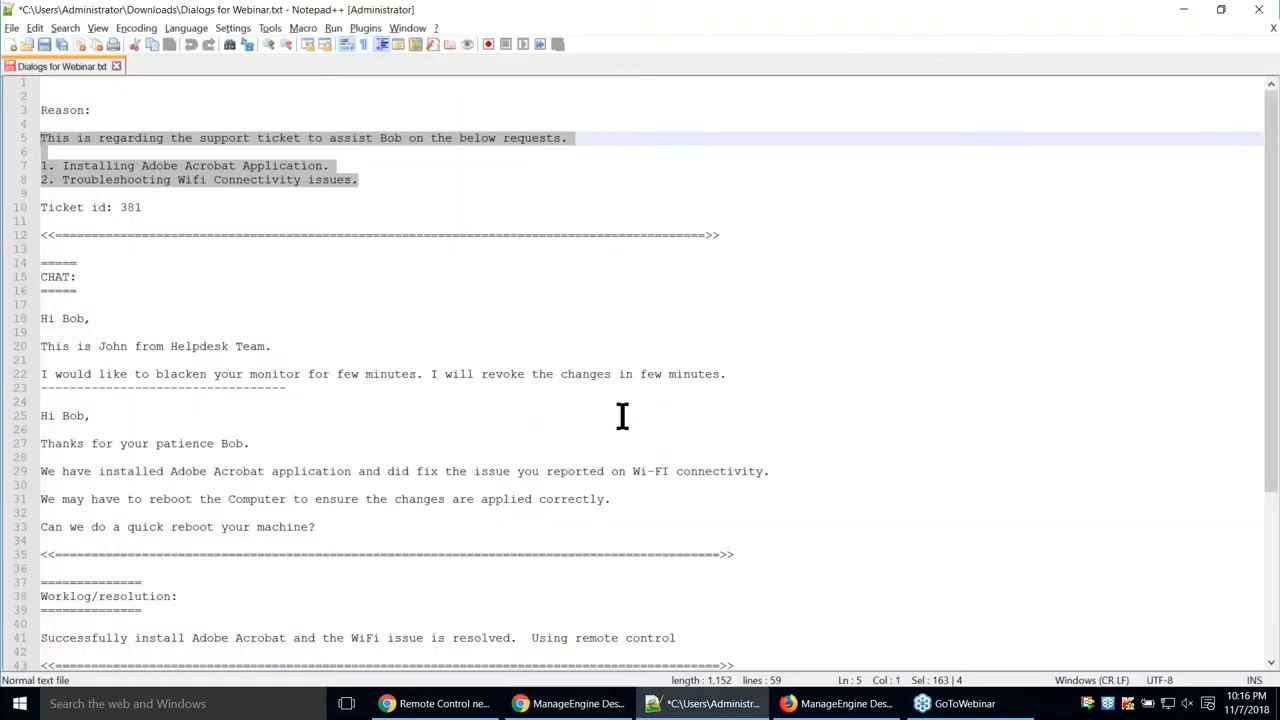
double_click(129, 210)
key("ctrl+c")
key("alt+Tab")
key("ctrl+v")
left_click(650, 450)
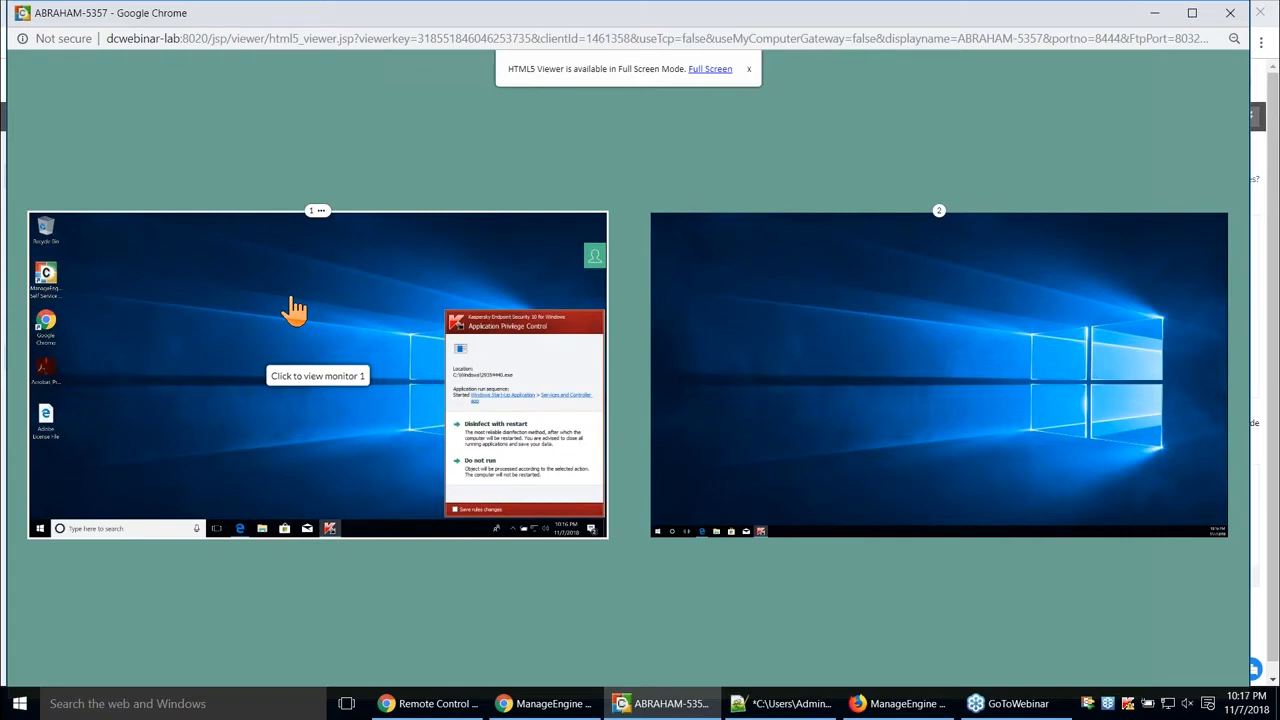
- View monitor 1 in a maximized remote viewer window and expand the badge naming who controls the session
left_click(294, 310)
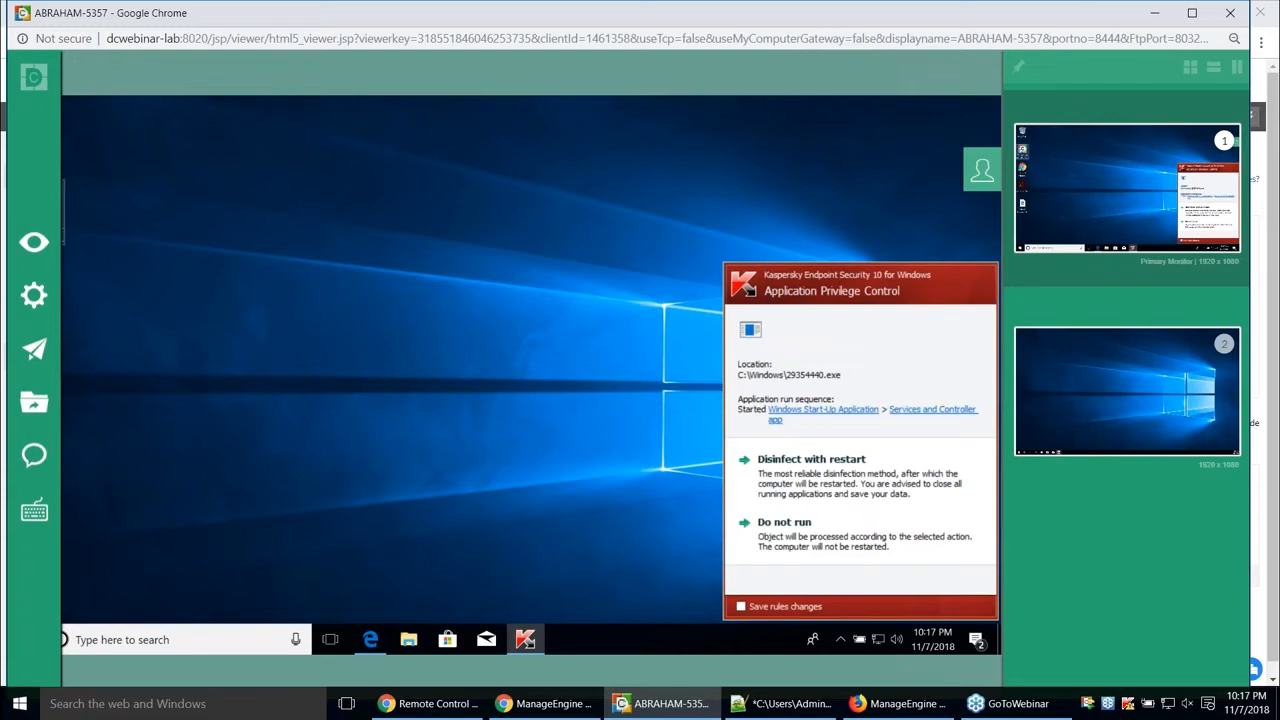
left_click(1272, 65)
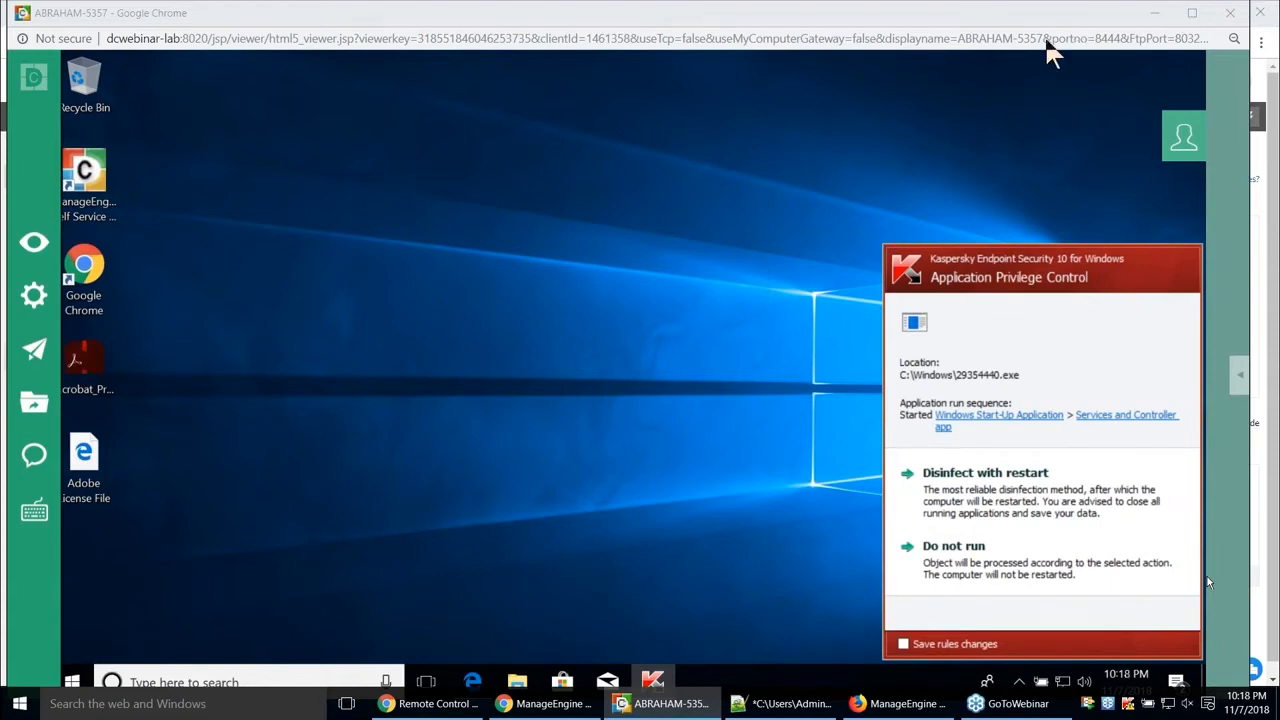
left_click(1101, 160)
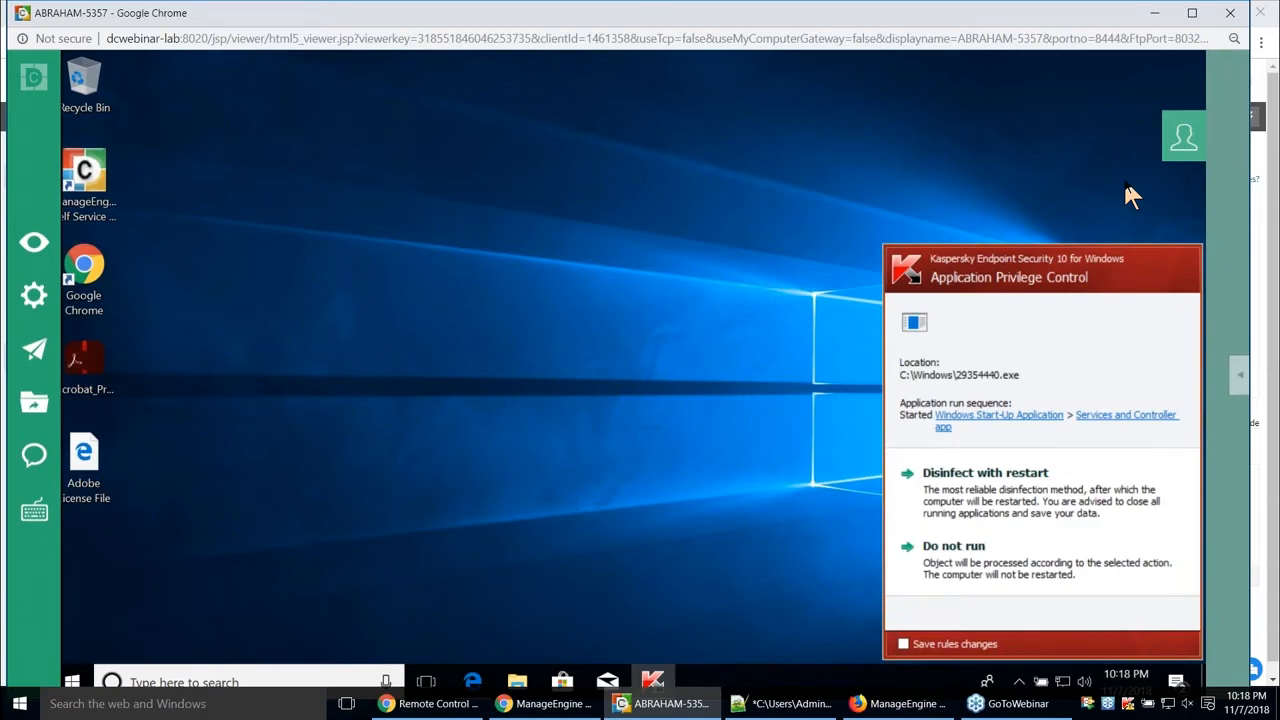
mouse_move(1185, 138)
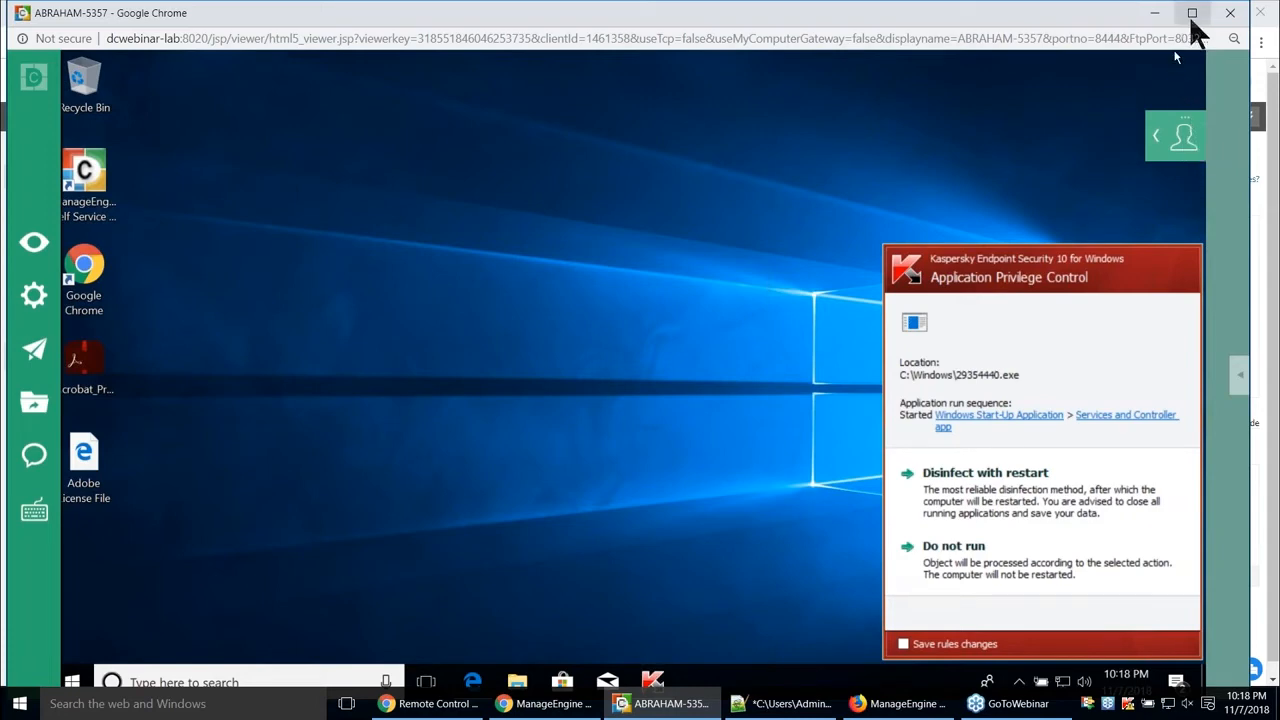
left_click(1192, 14)
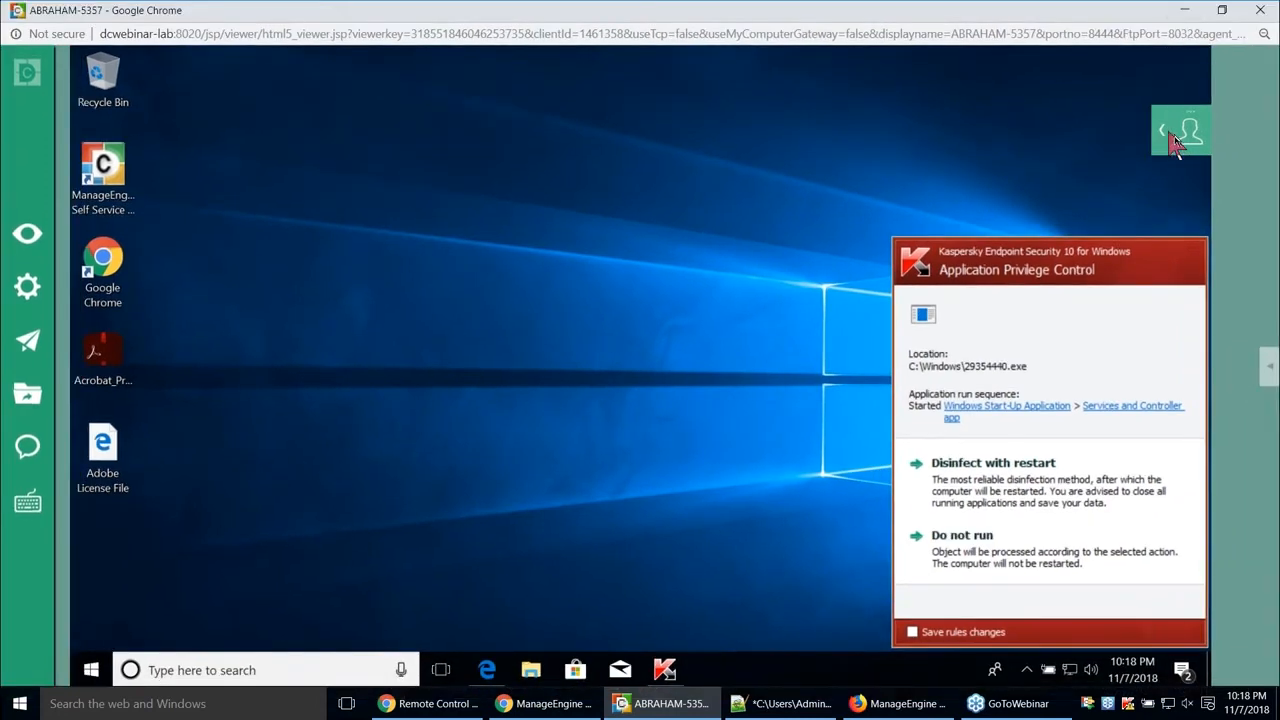
left_click(1168, 133)
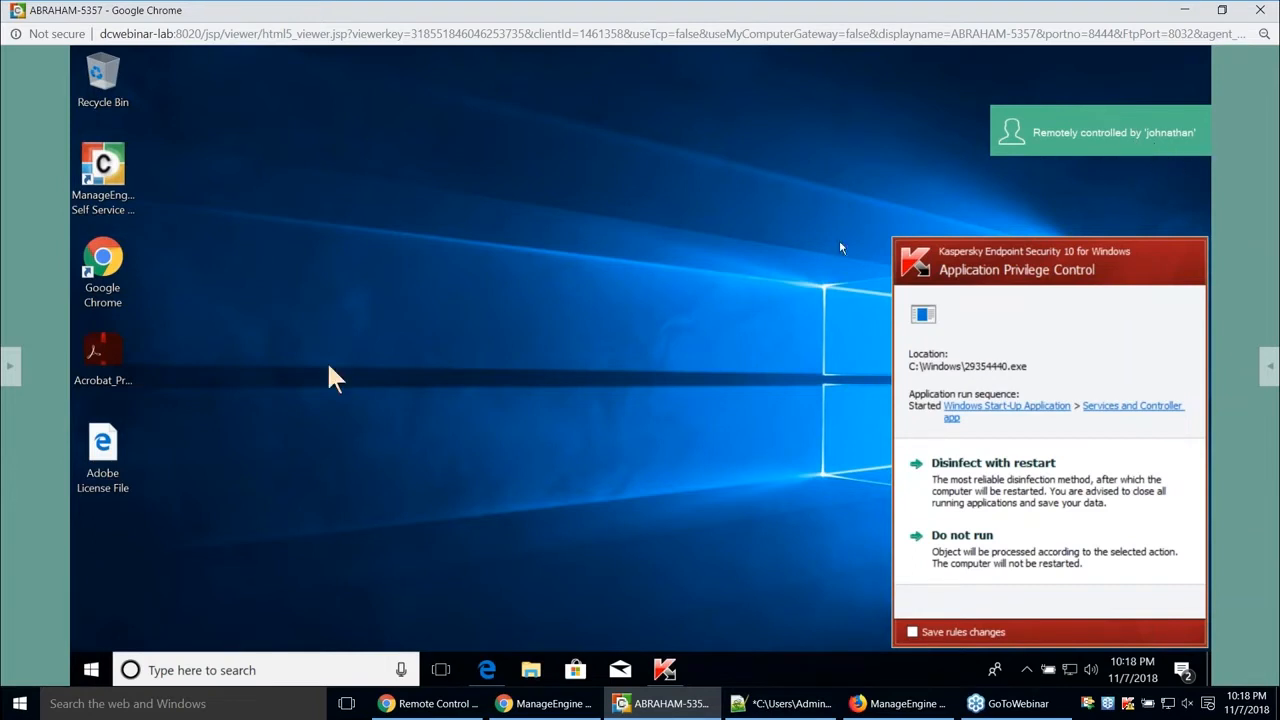
- Reveal the session's tool sidebar and the monitor list, and switch the view to monitor 2
left_click(9, 365)
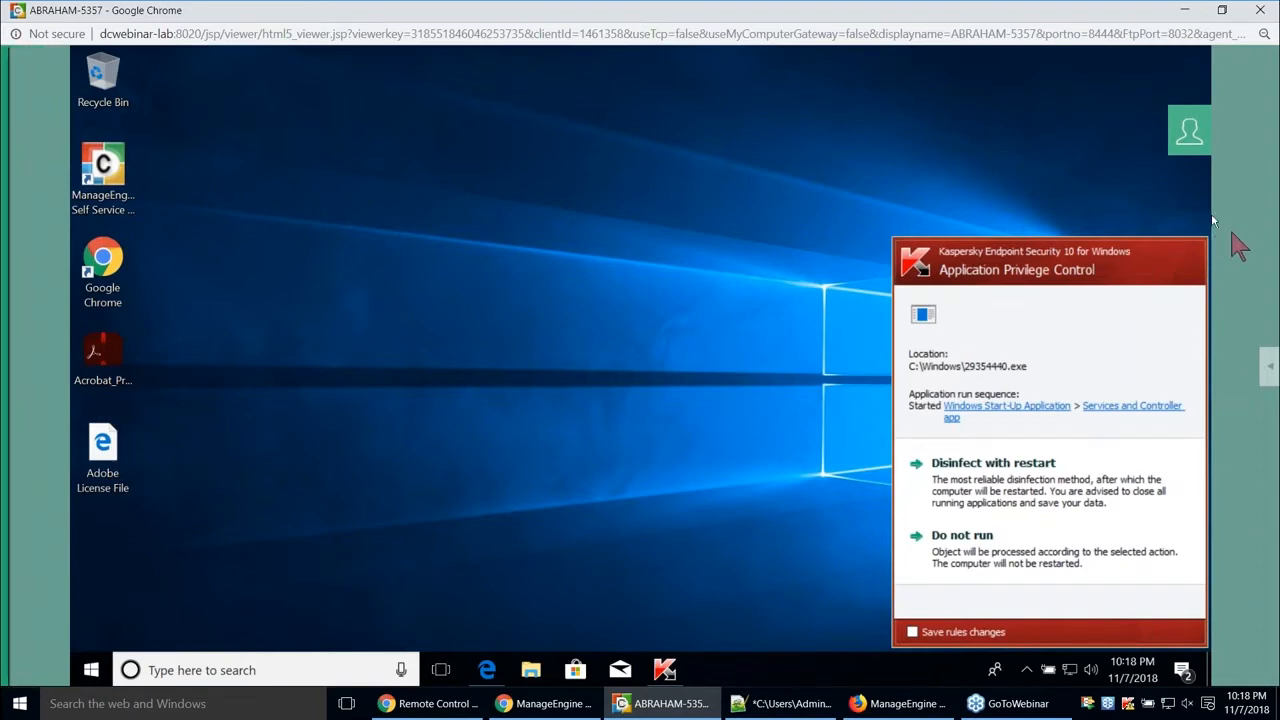
left_click(9, 365)
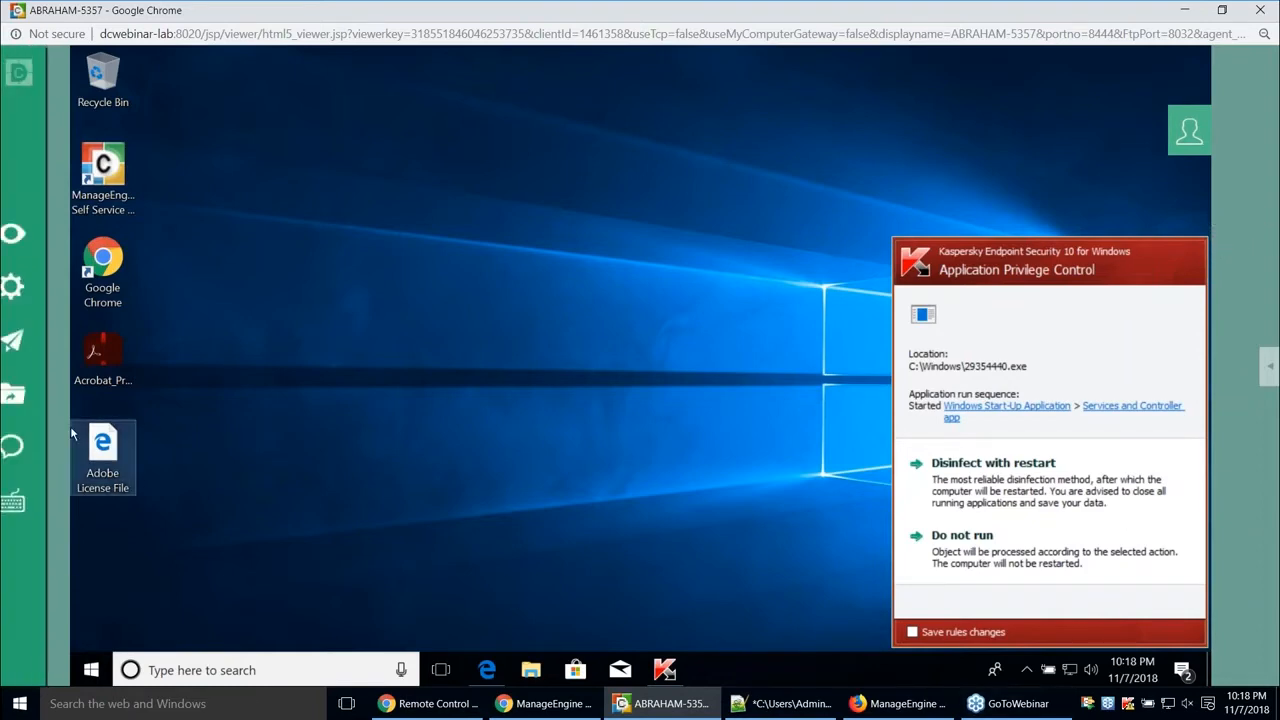
left_click(27, 287)
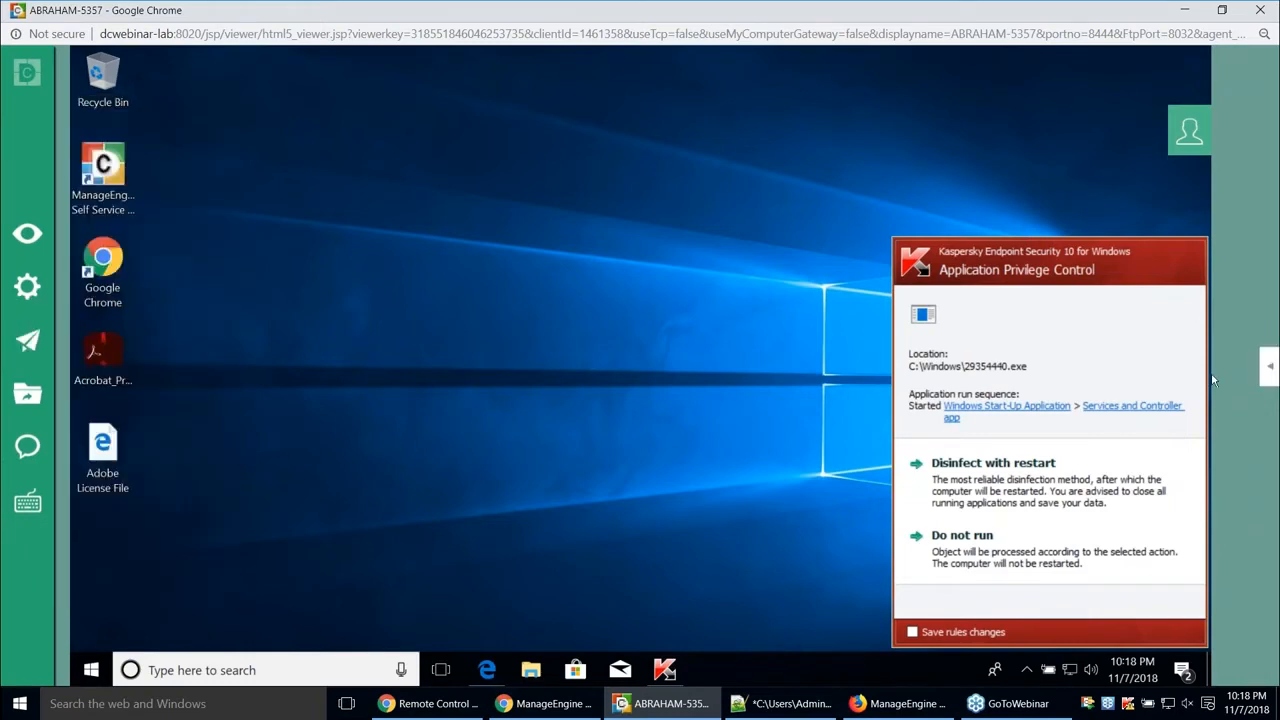
left_click(1268, 366)
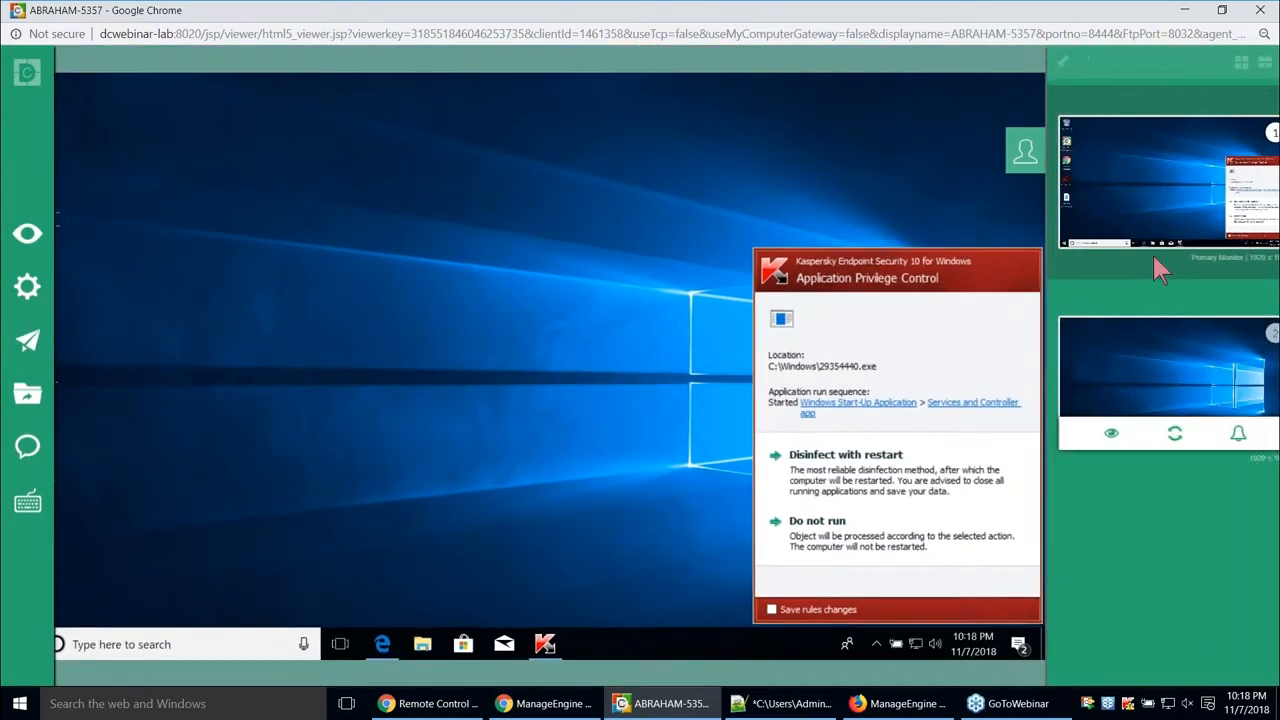
left_click(1162, 357)
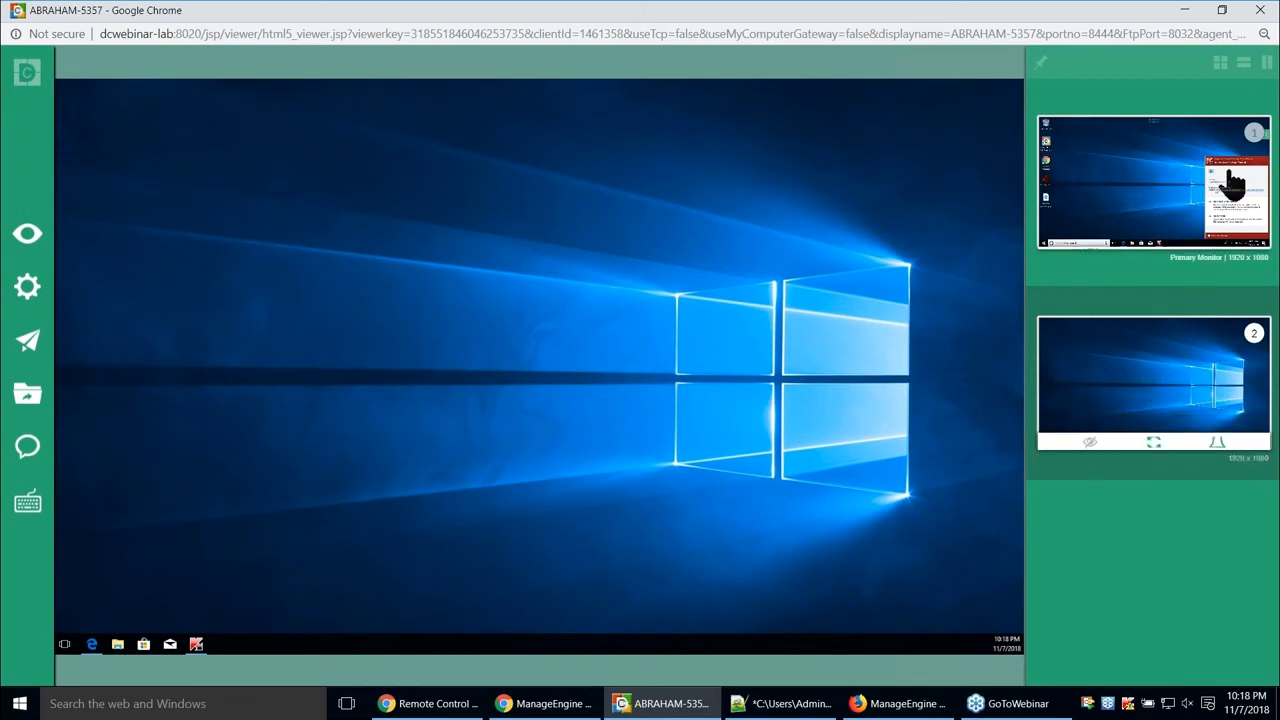
- Restore the viewer window, compare the stacked and vertical monitor layouts, and settle on Client Layout for both monitors
left_click(1241, 72)
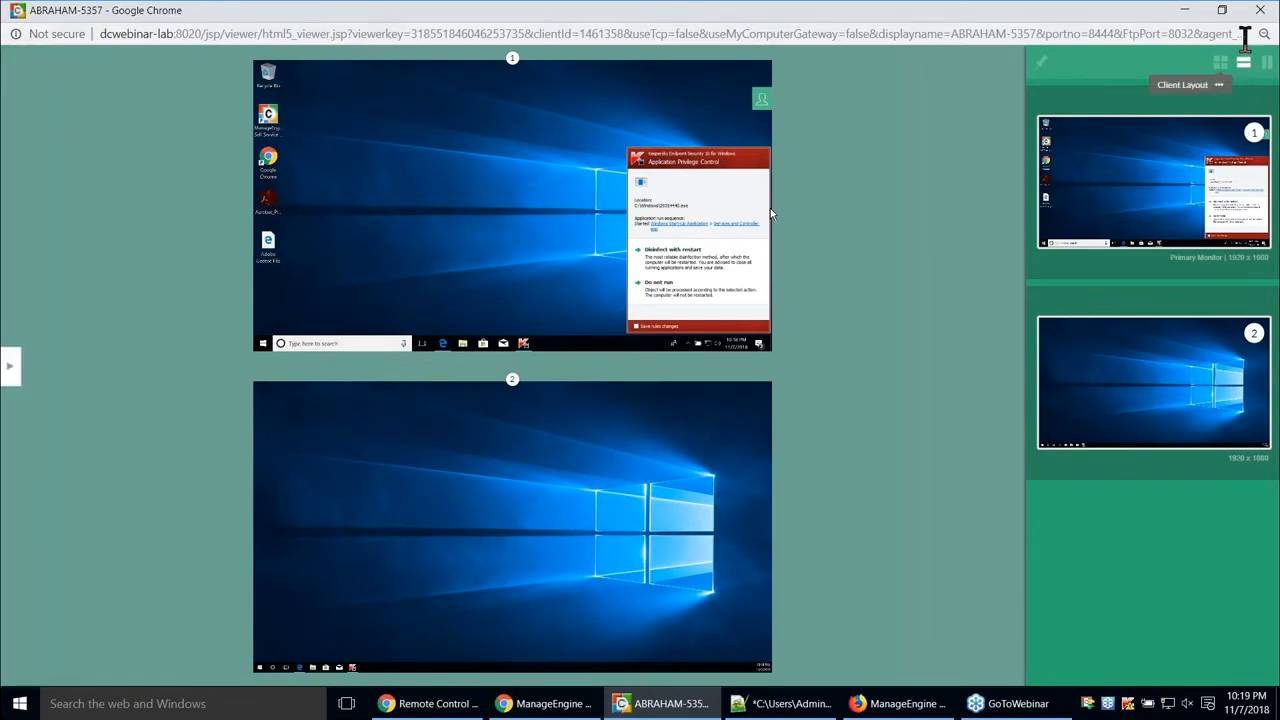
left_click(1222, 10)
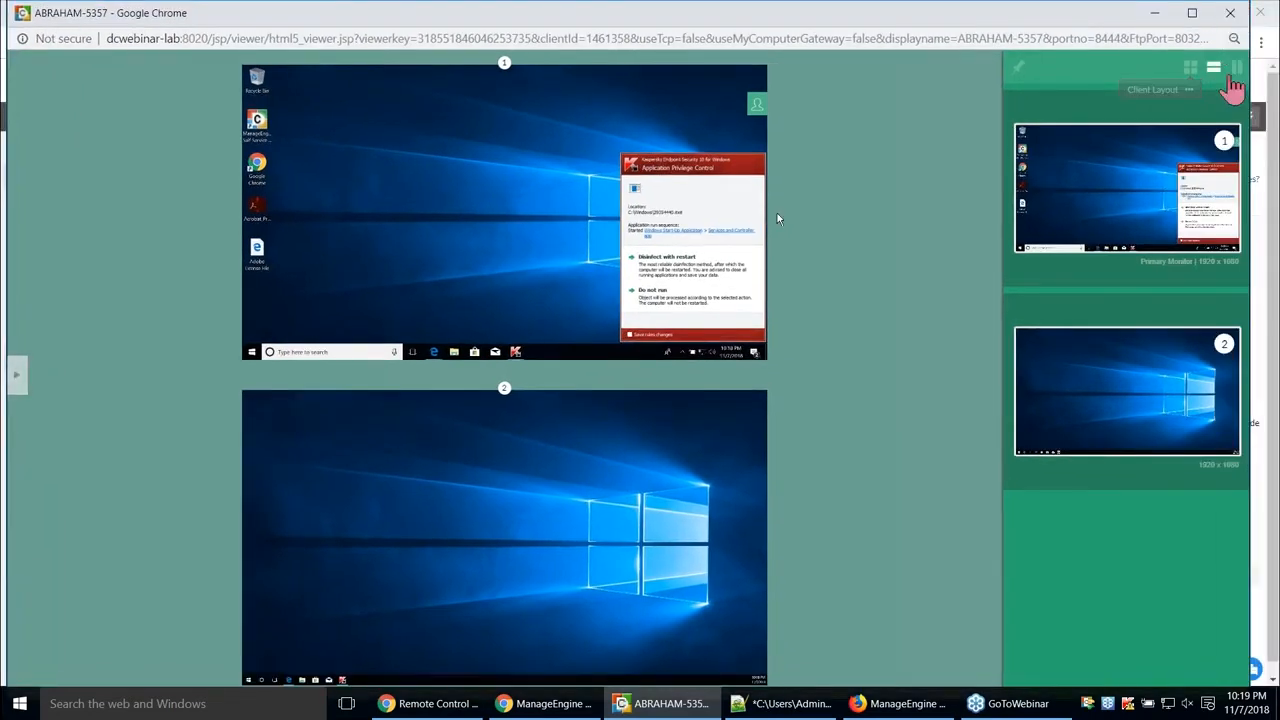
left_click(1237, 68)
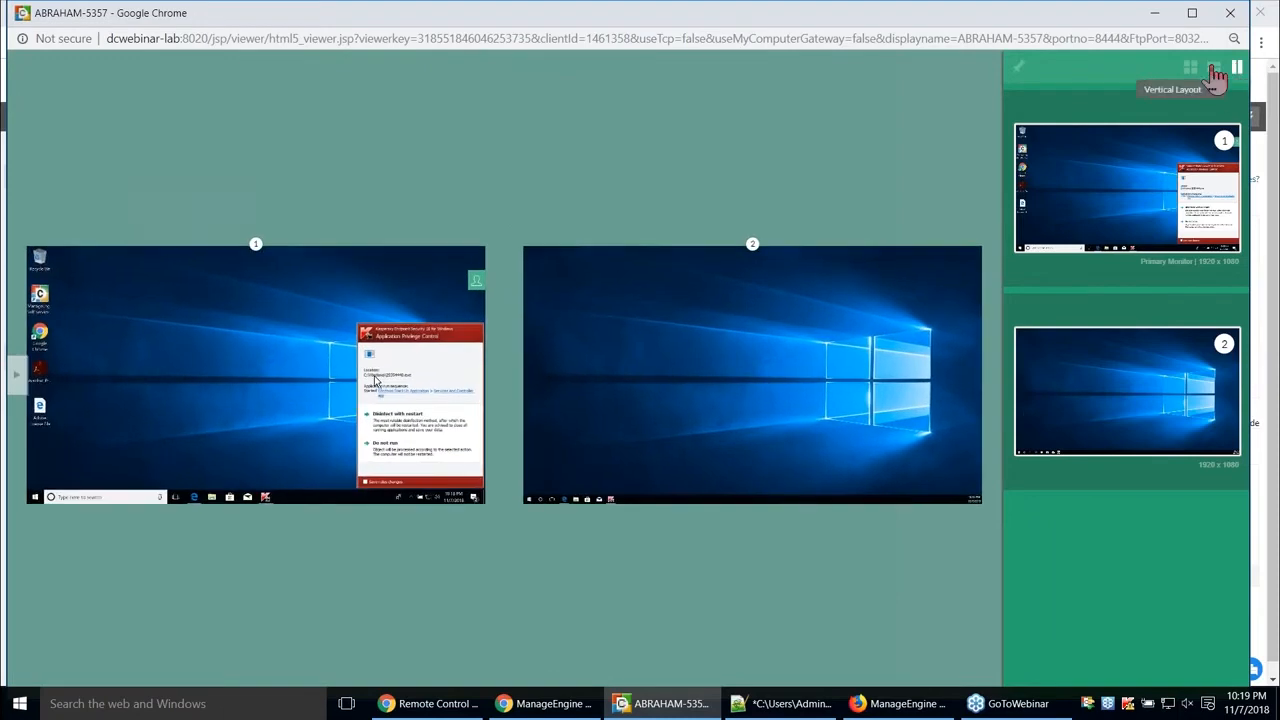
left_click(1213, 68)
left_click(1191, 68)
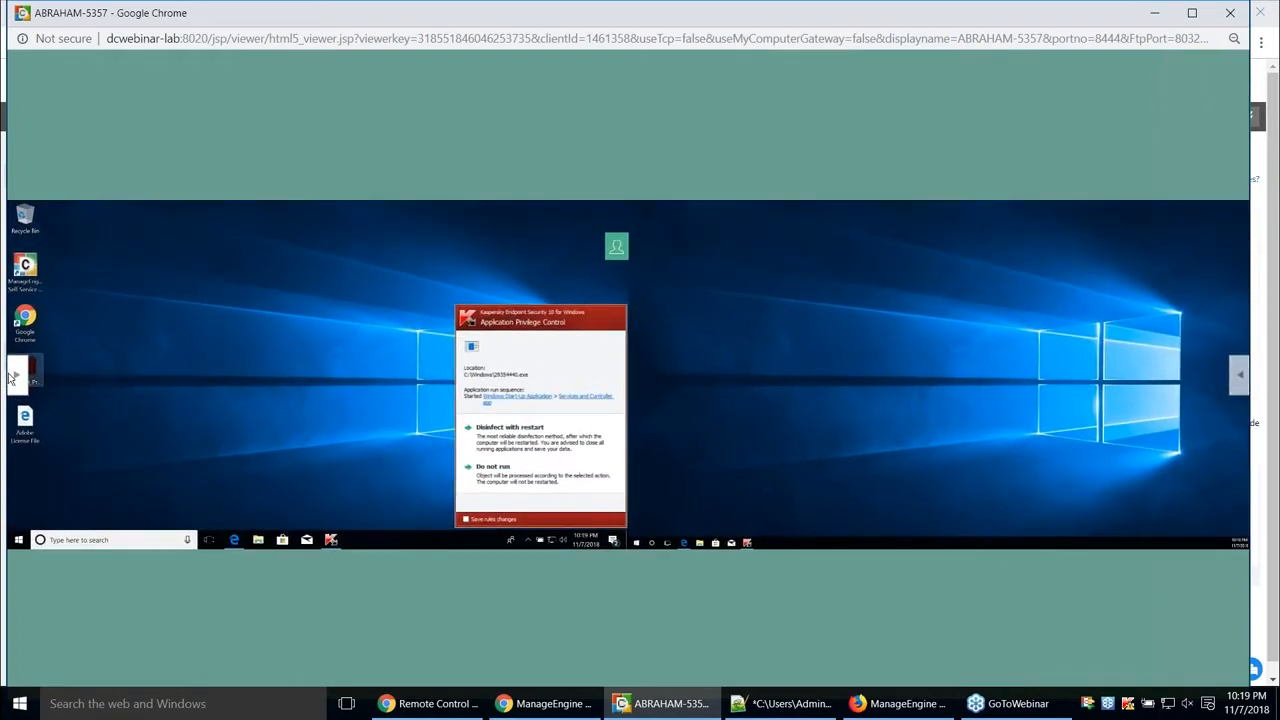
- Examine the remote session's view, action, quick-launch, power and chat options
left_click(14, 376)
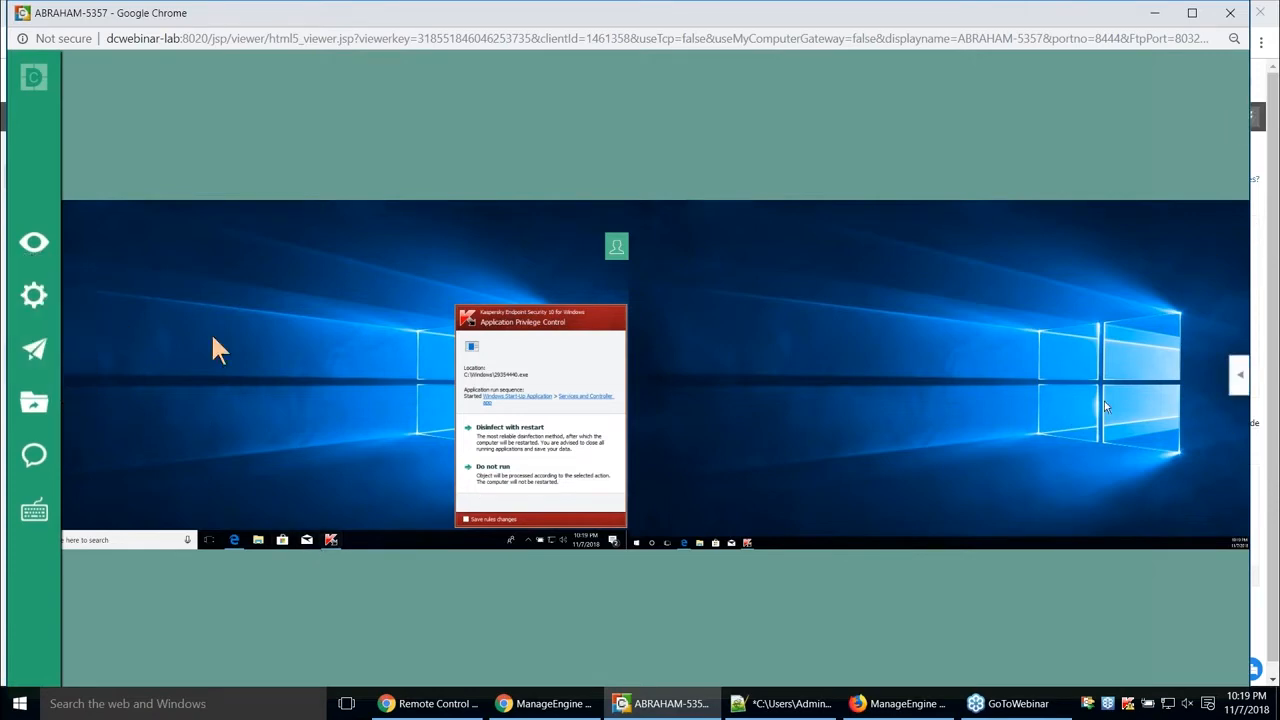
left_click(34, 250)
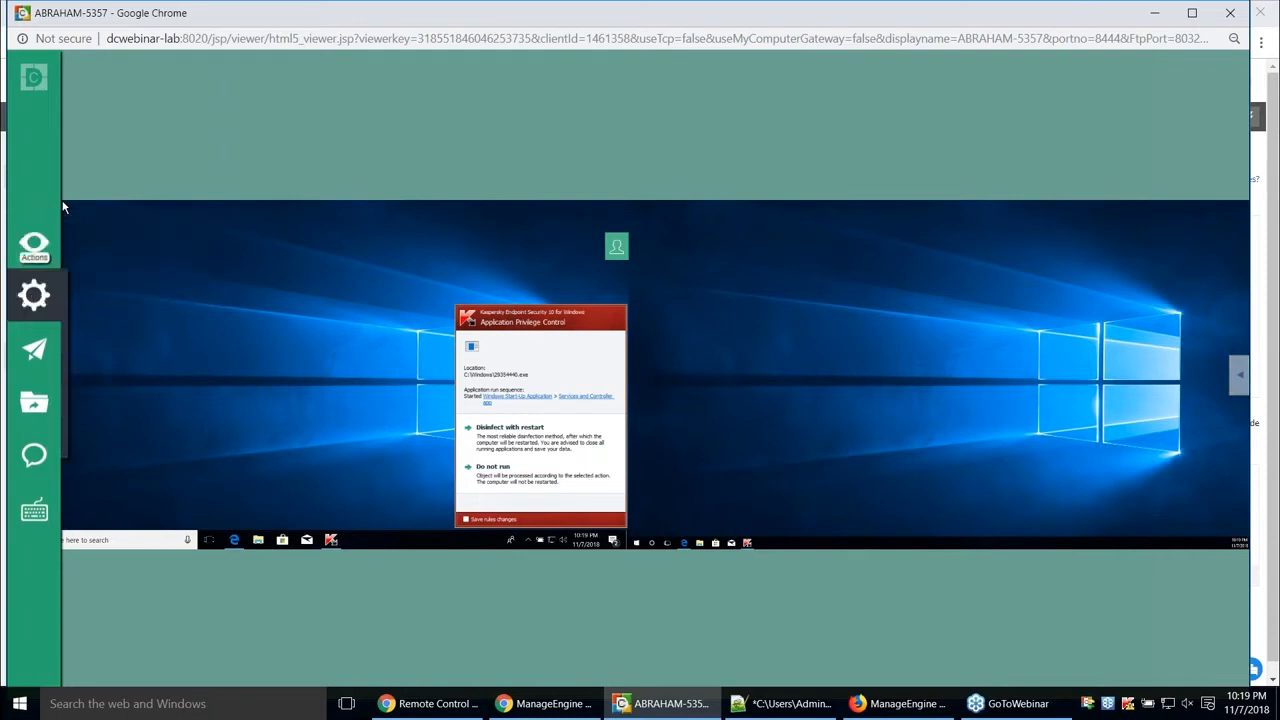
mouse_move(33, 250)
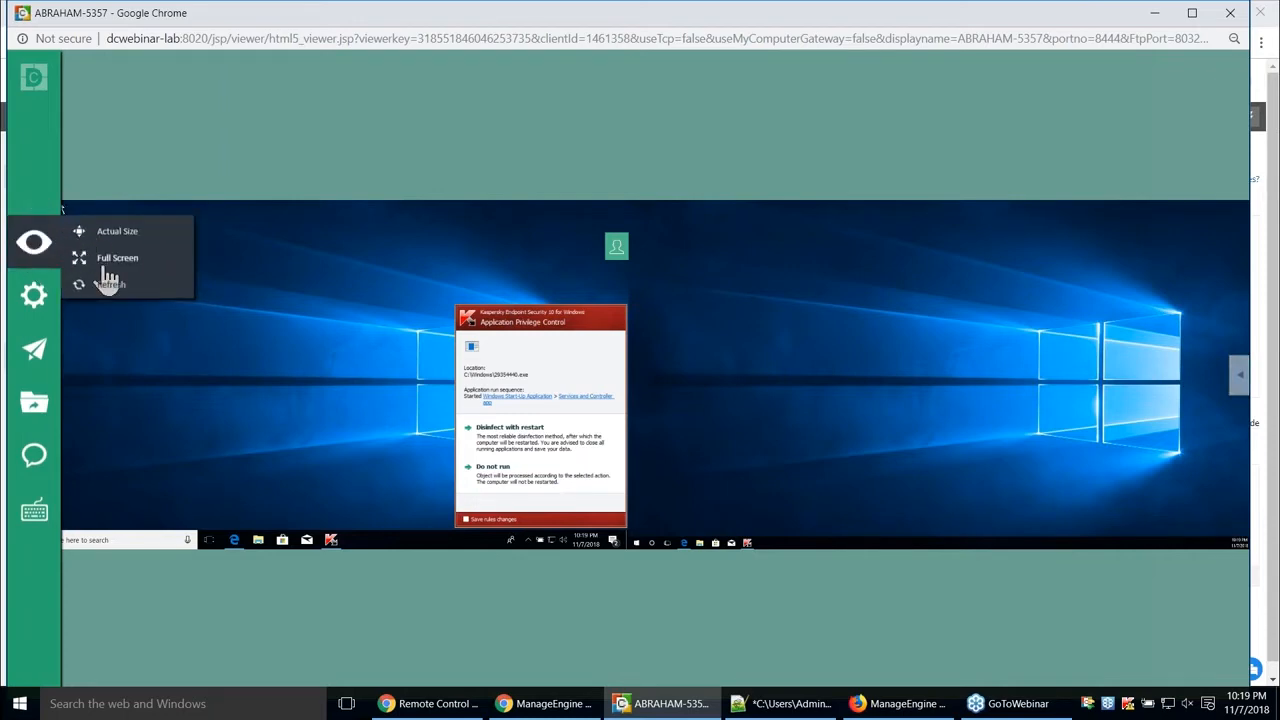
mouse_move(40, 305)
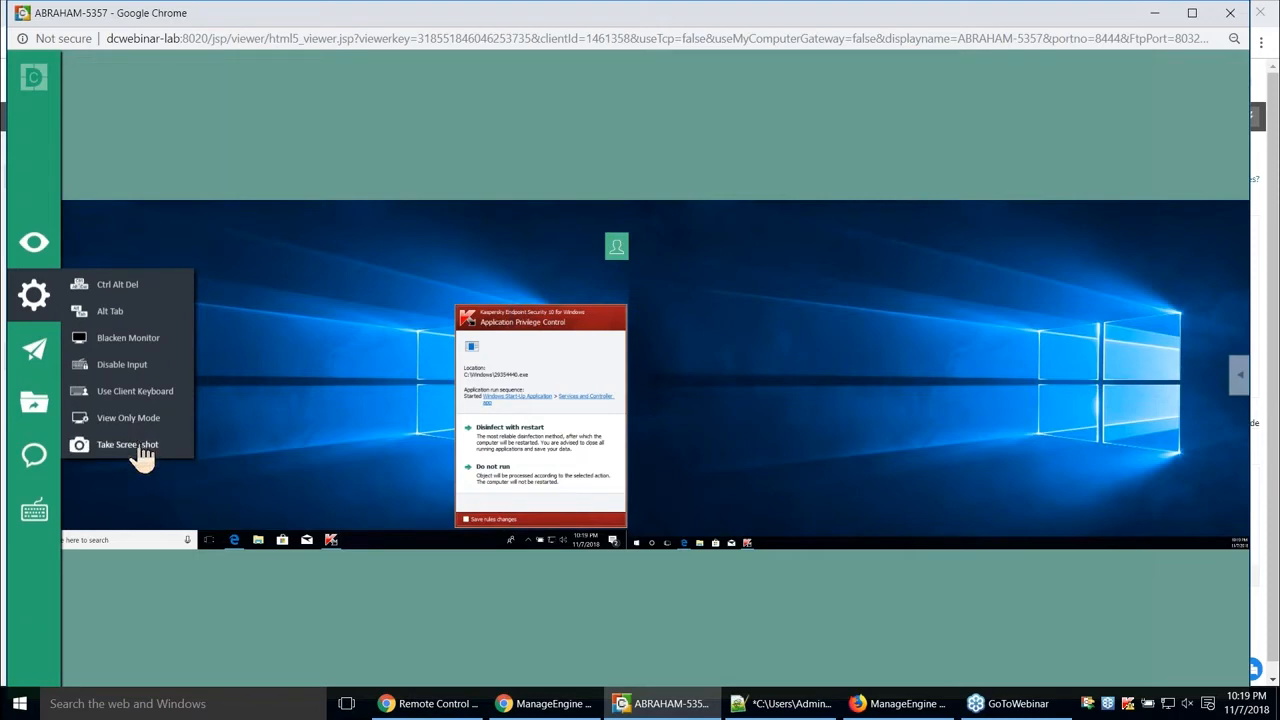
left_click(35, 352)
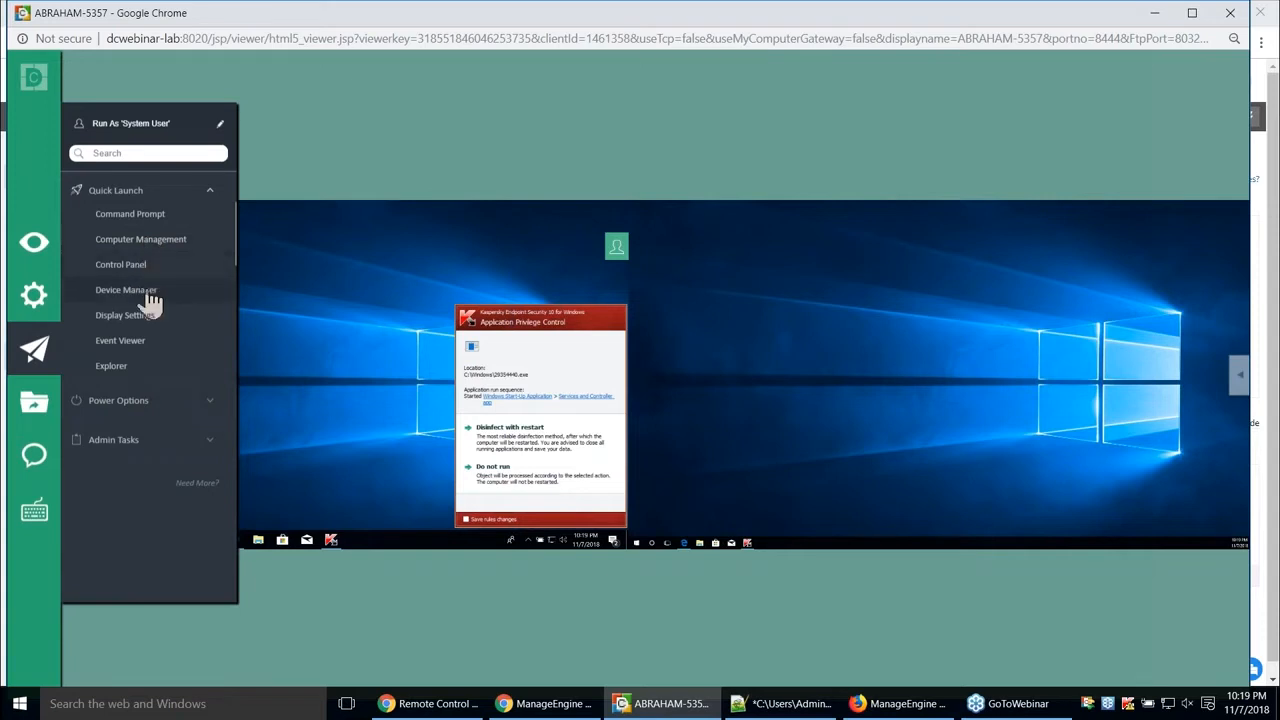
left_click(184, 404)
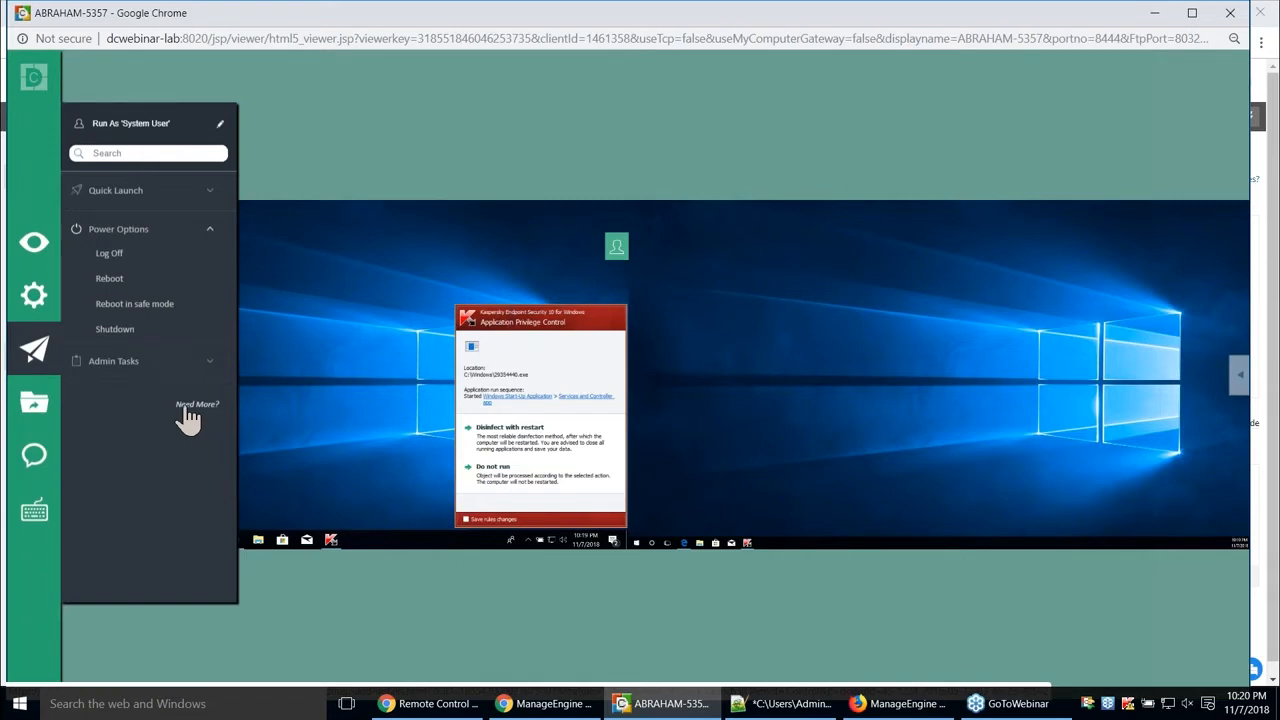
left_click(42, 475)
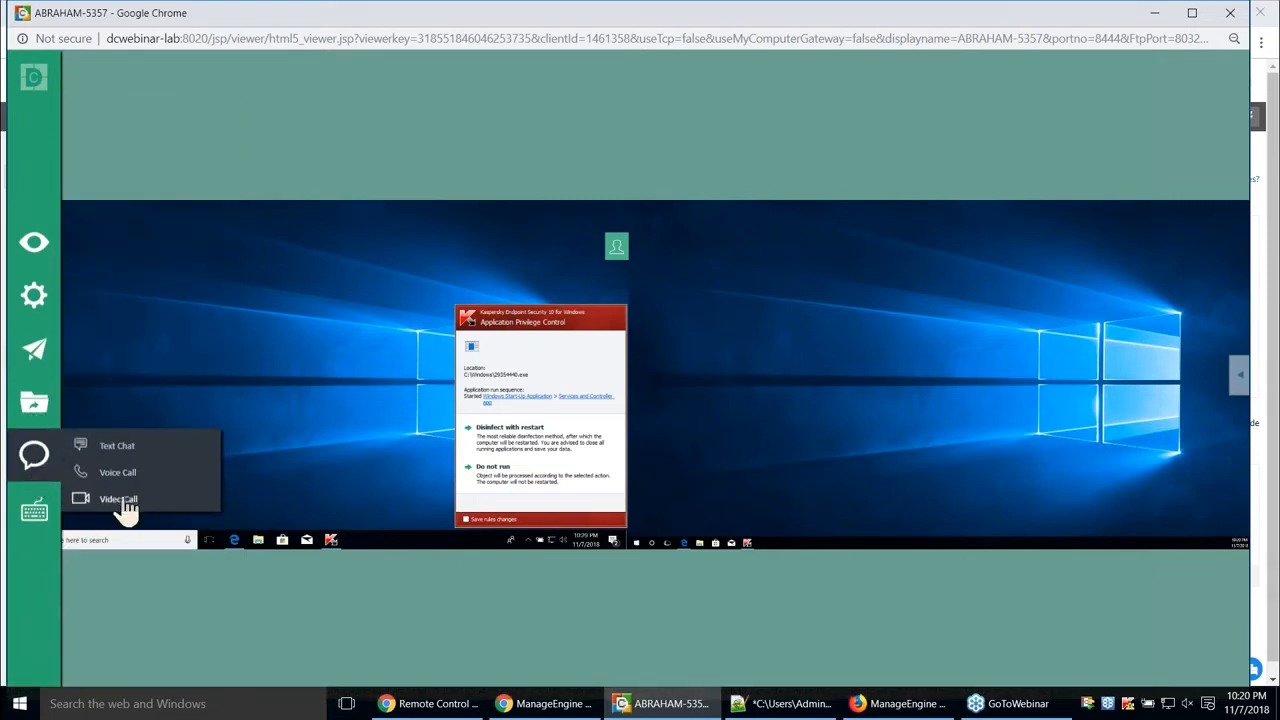
- Show the special-key bar with Ctrl, Alt, Esc and Win, and alternate between the remote monitors, settling on monitor 1 with the monitor list hidden
left_click(33, 515)
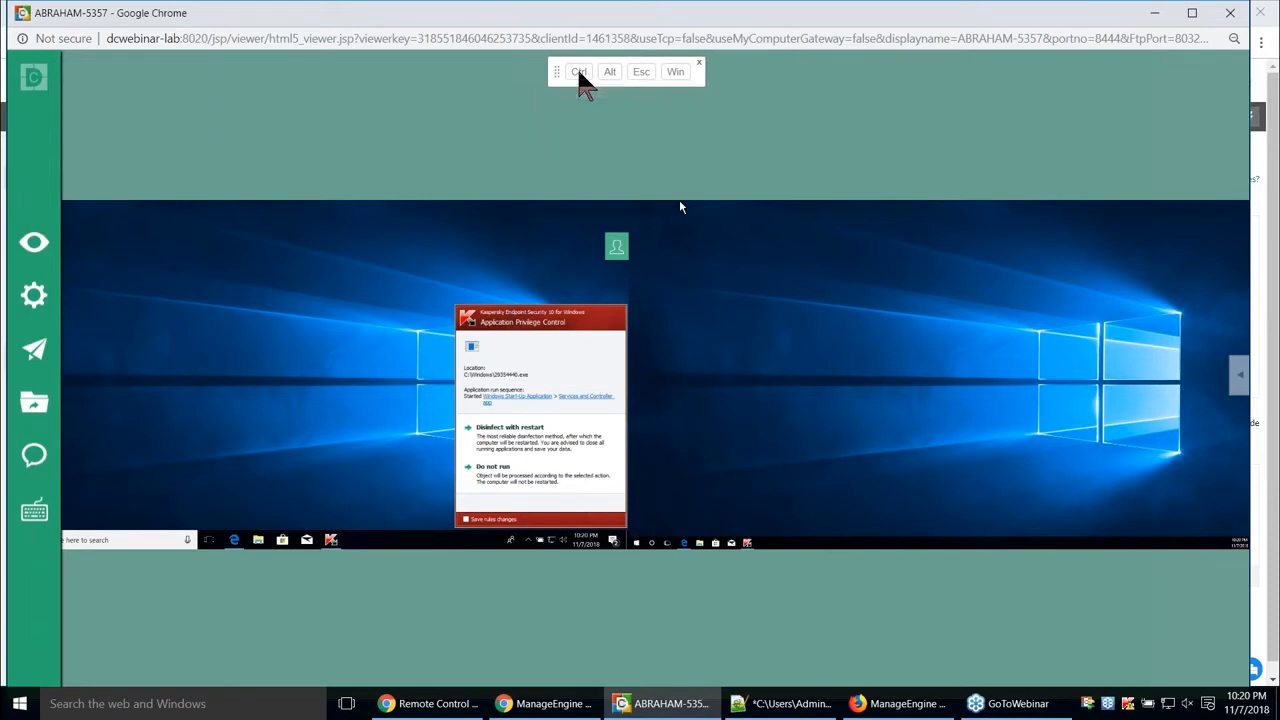
left_click(1238, 385)
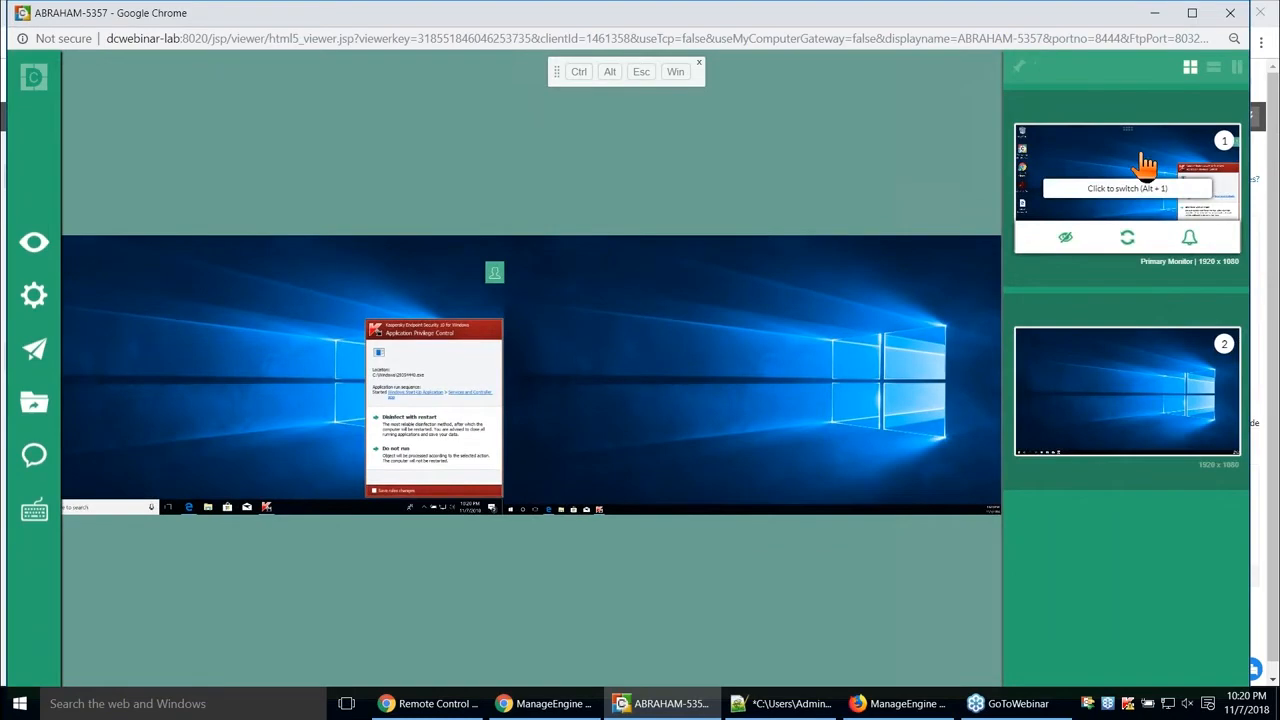
left_click(1143, 165)
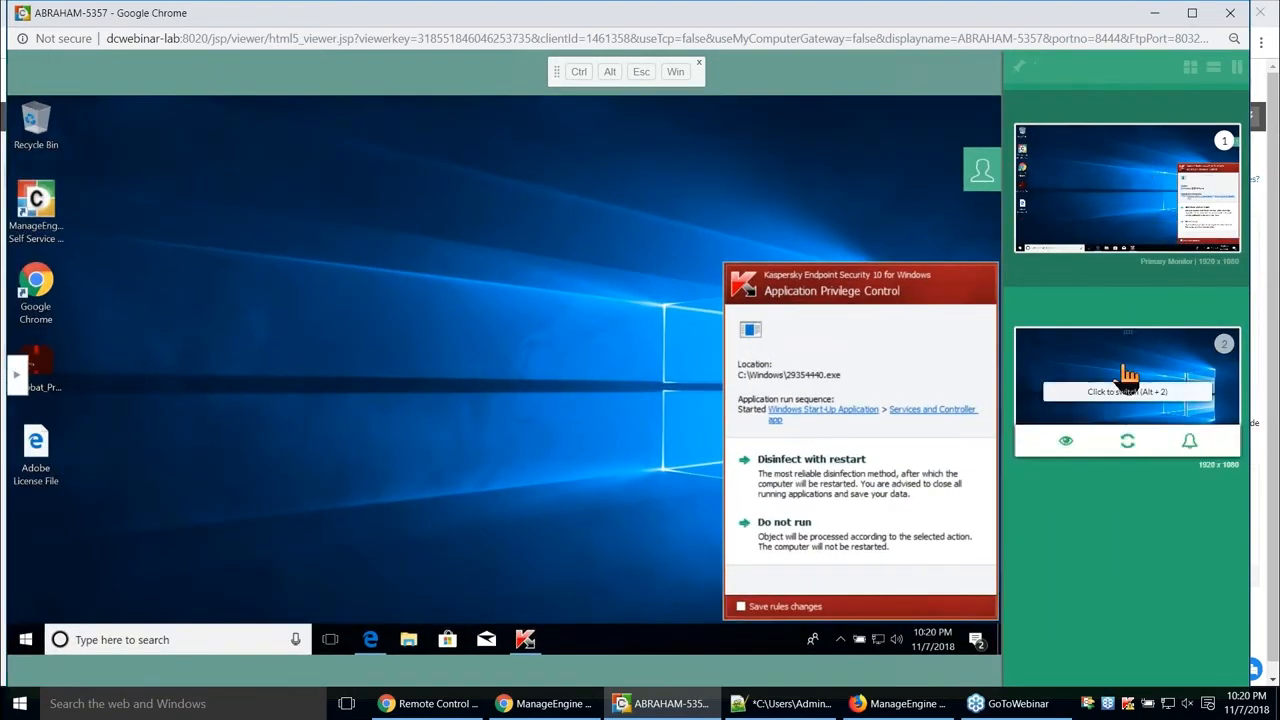
left_click(1128, 375)
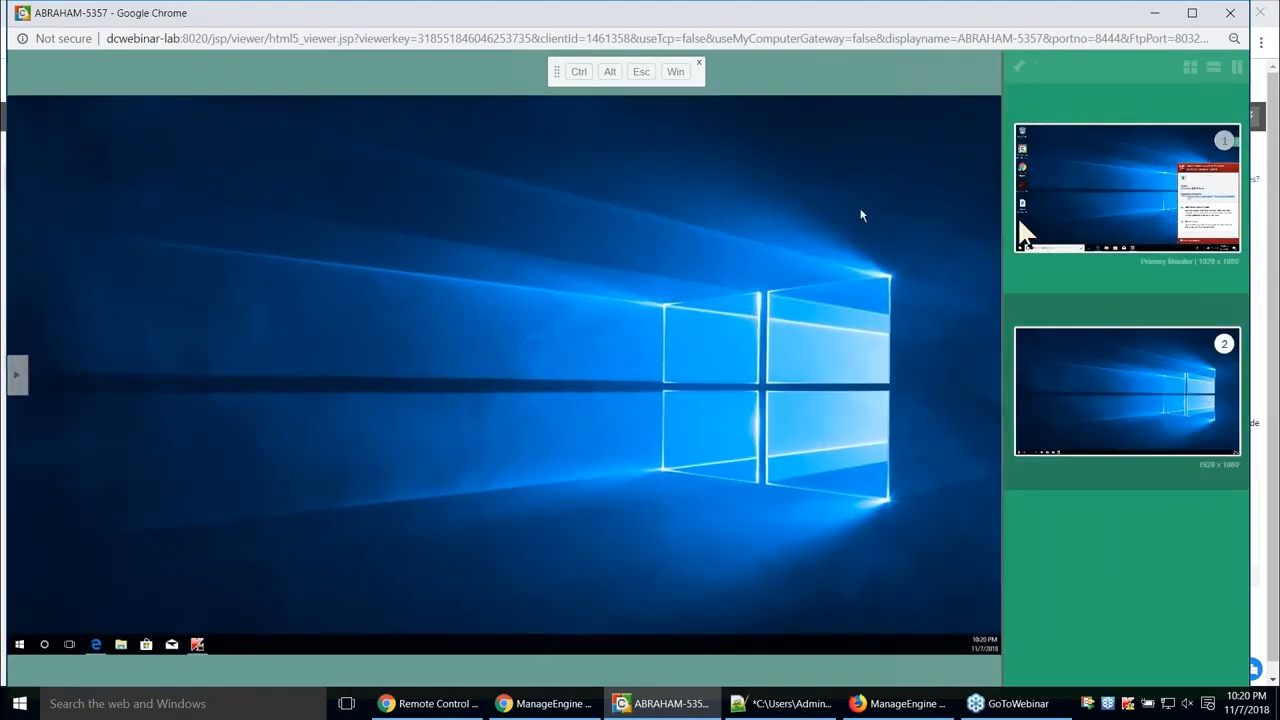
left_click(1120, 192)
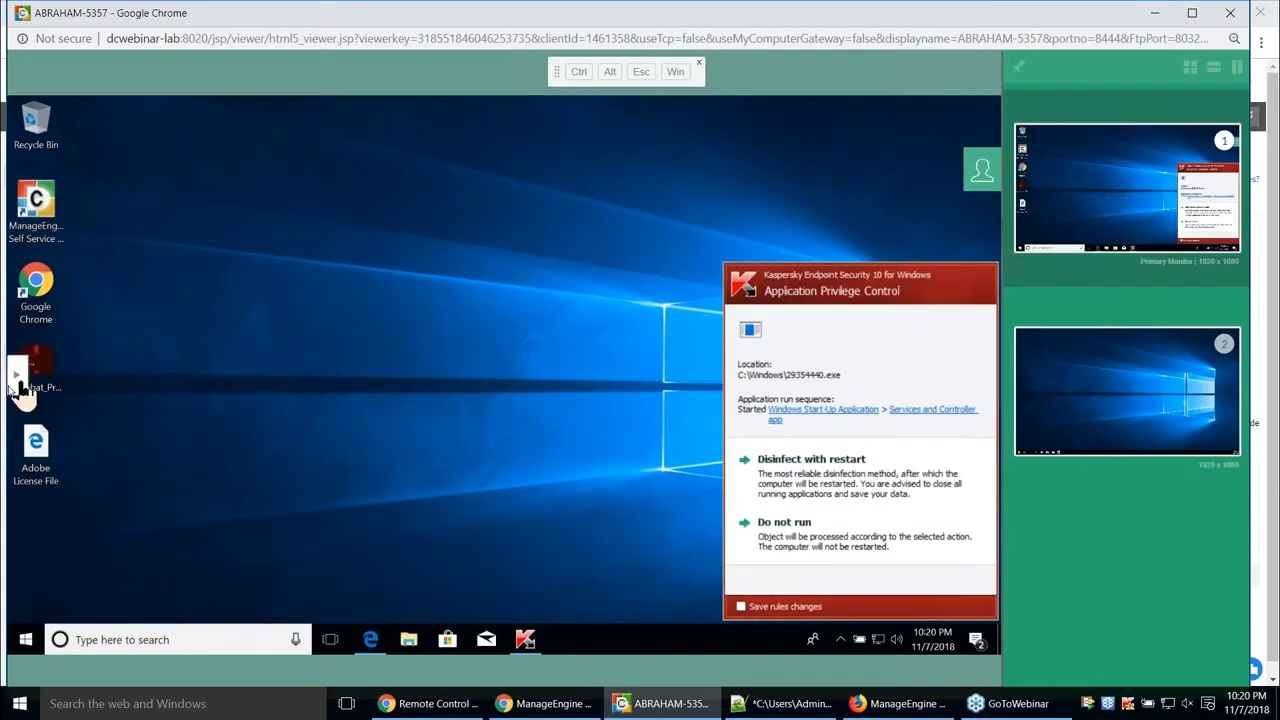
left_click(22, 392)
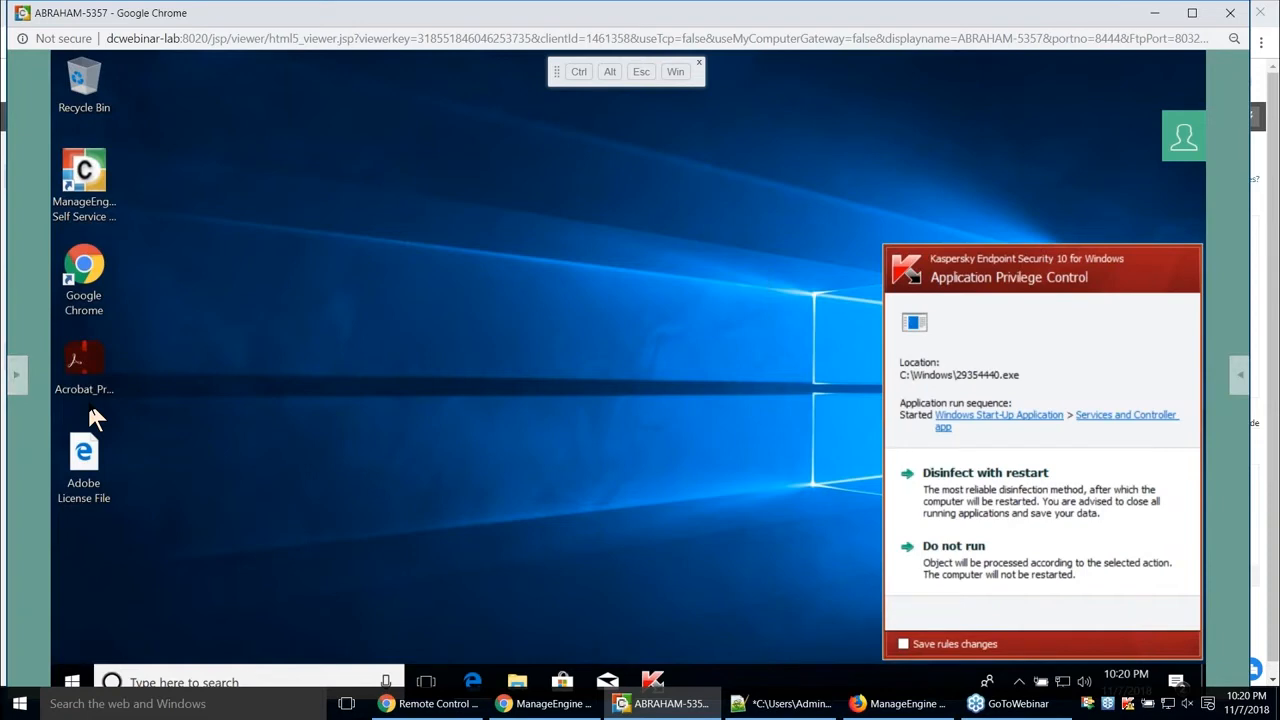
- Start a text chat with the end user of the remote computer
left_click(16, 378)
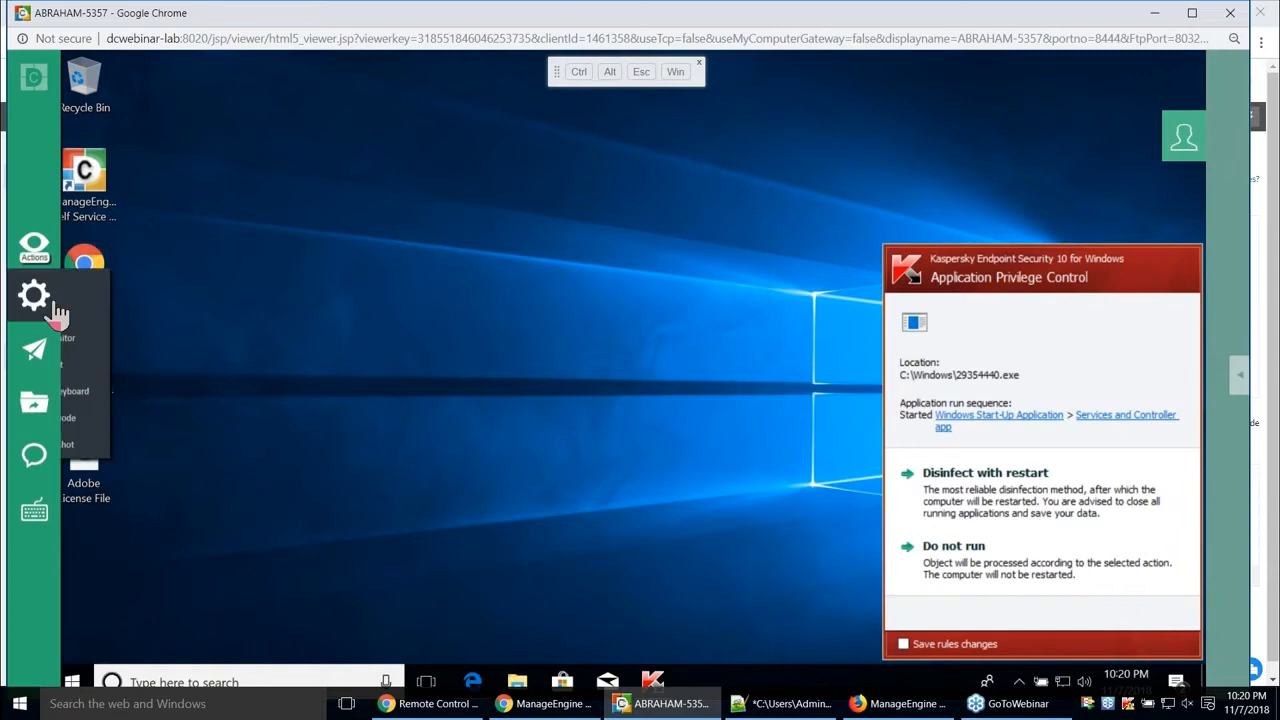
left_click(54, 310)
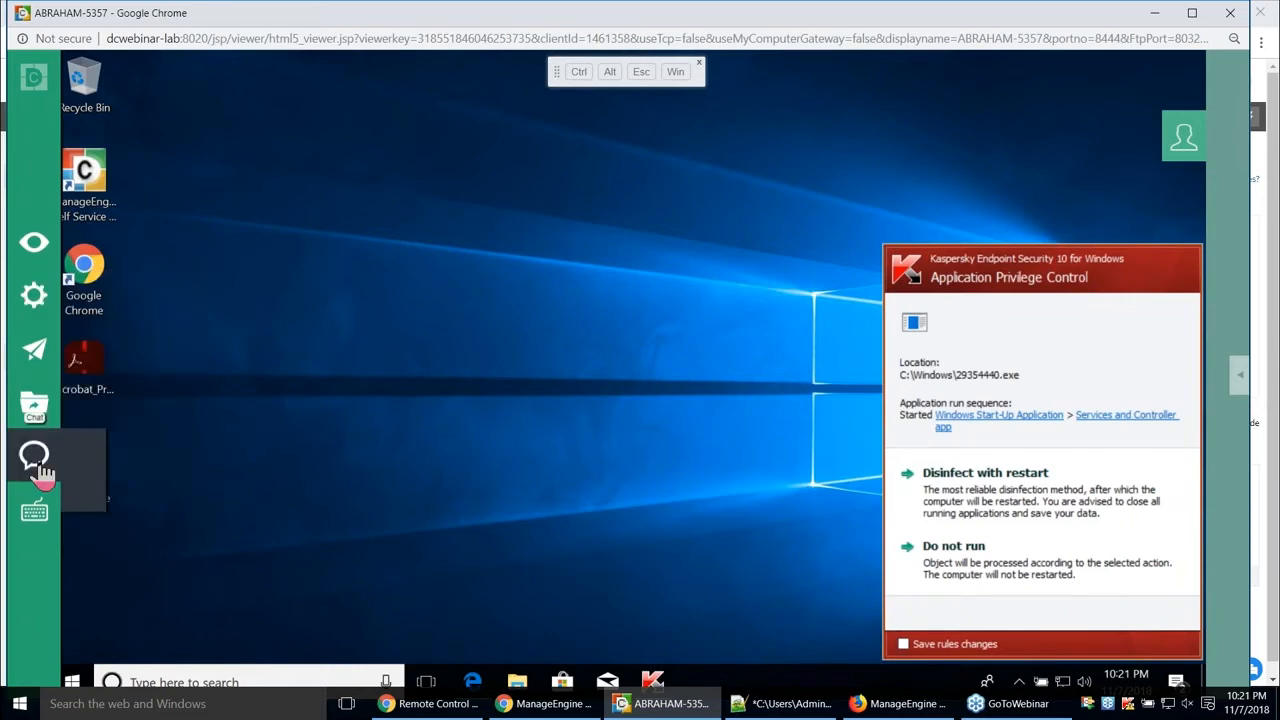
mouse_move(37, 472)
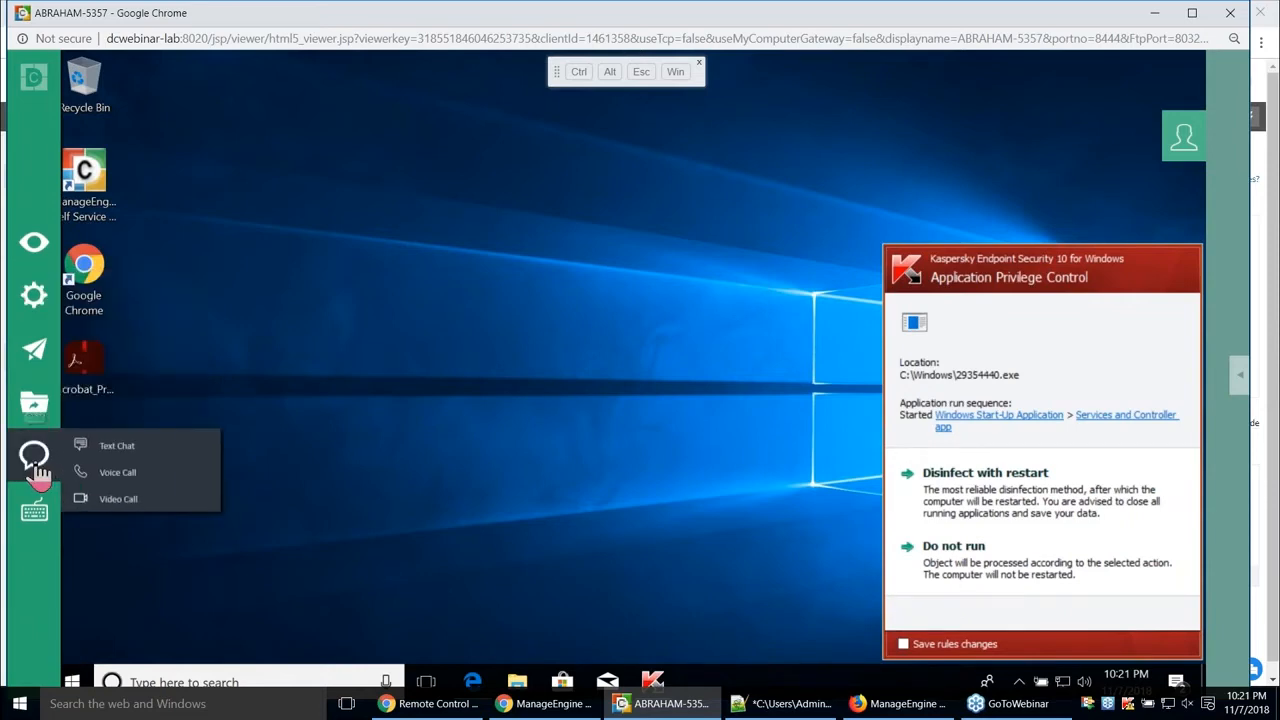
left_click(119, 453)
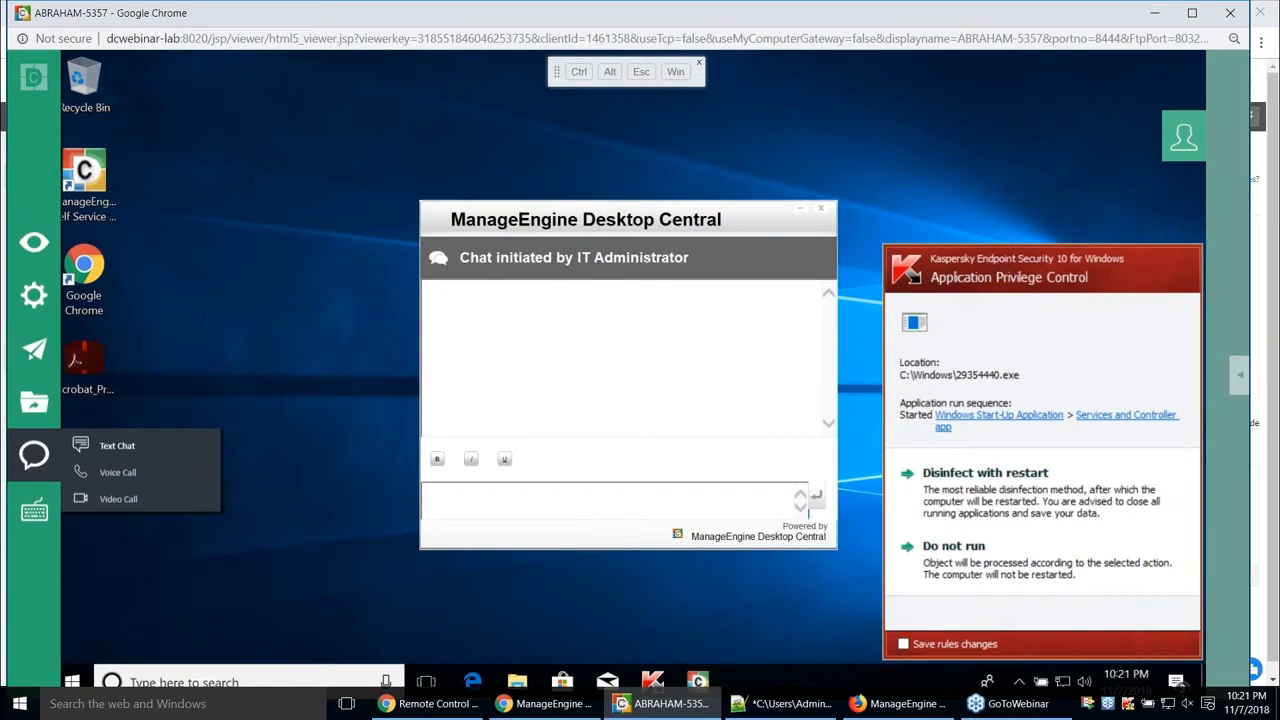
- Copy the helpdesk message about blackening the monitor for a few minutes from the Notepad++ notes and send it in the text chat
left_click(825, 703)
scroll(149, 343, "down", 1)
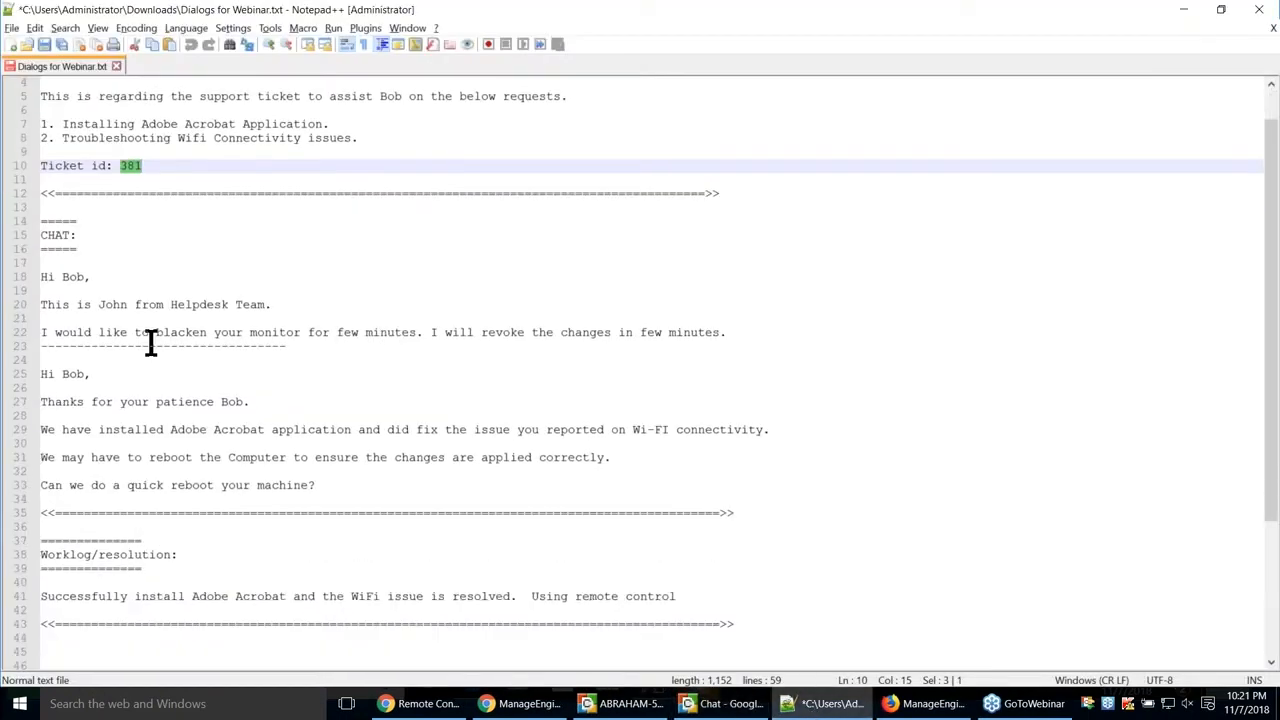
left_click_drag(729, 336, 31, 277)
key("ctrl+c")
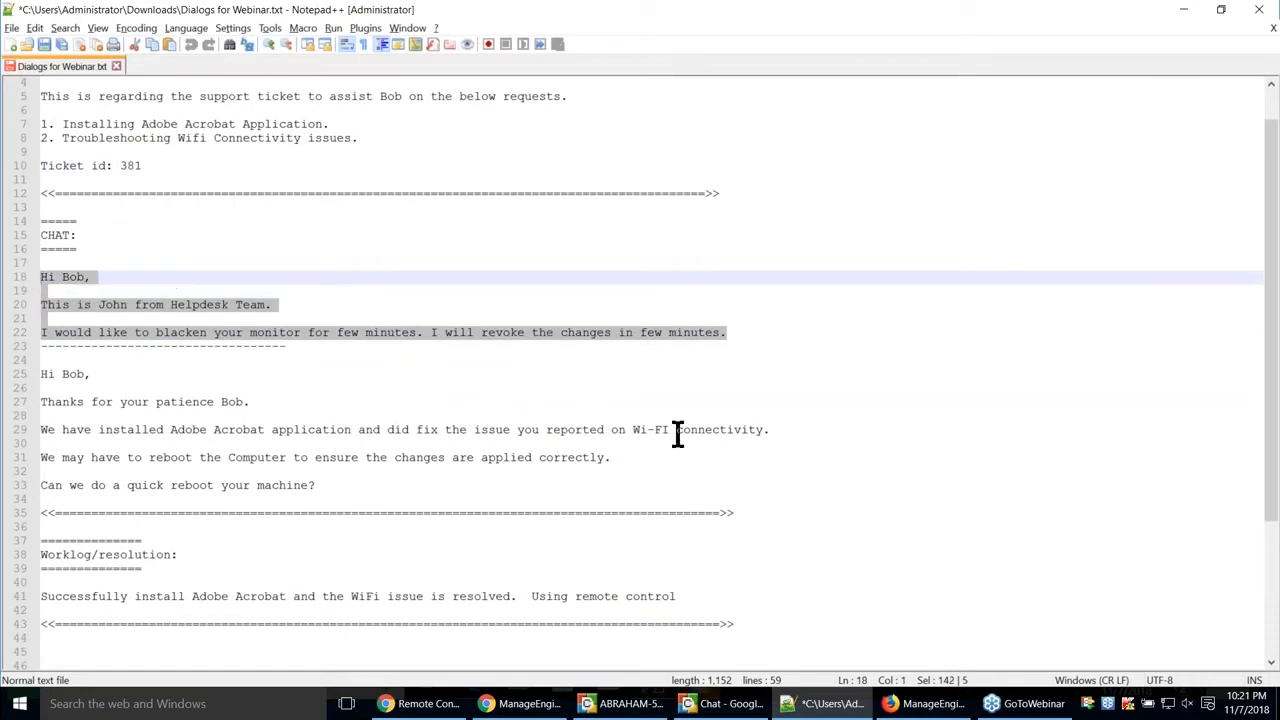
key("alt+Tab")
left_click(79, 487)
key("ctrl+v")
key("Return")
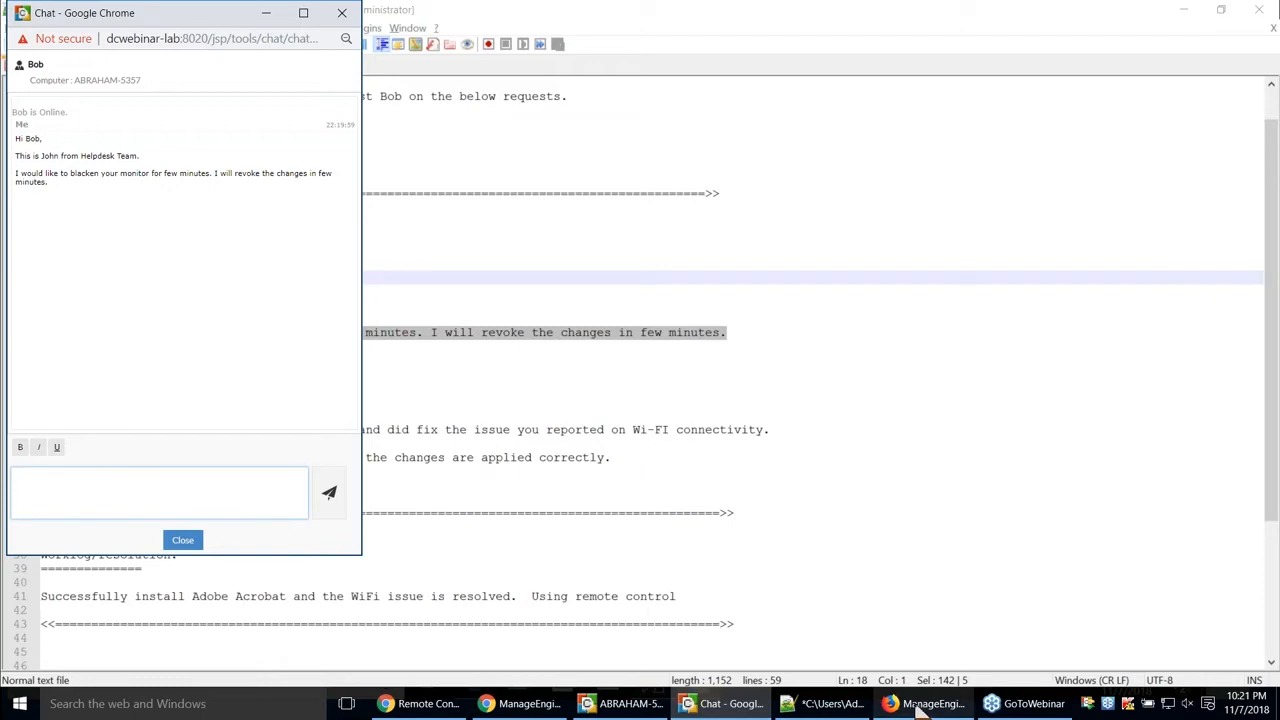
- Return to the remote viewer, reply "yes" in the end user's chat window and close that window
key("alt+Tab")
key("alt+Tab")
key("Tab")
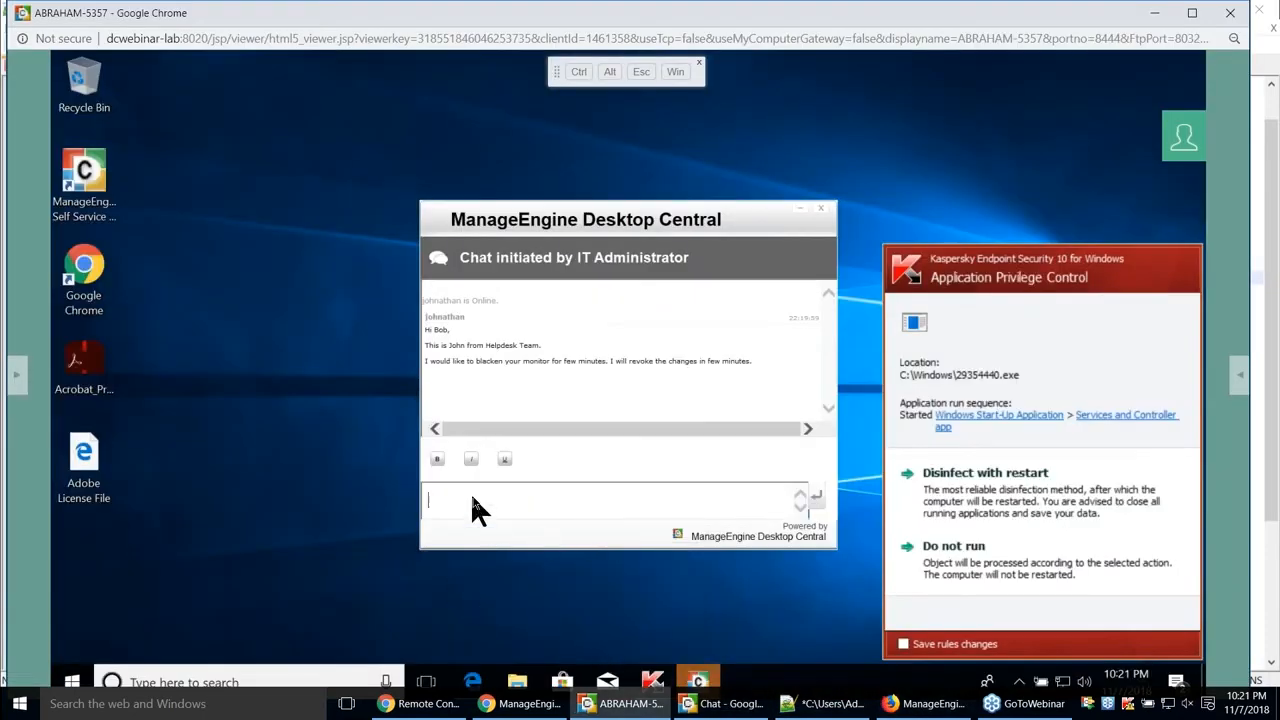
type("yes")
key("Return")
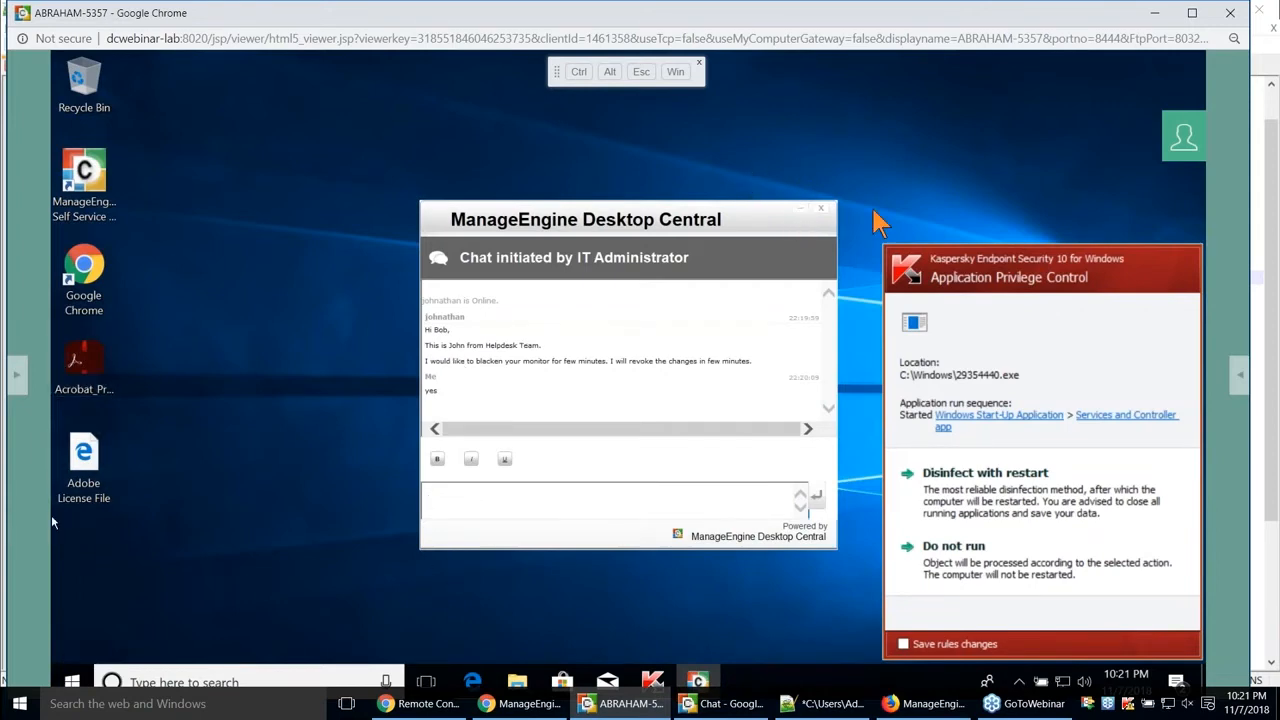
left_click(820, 208)
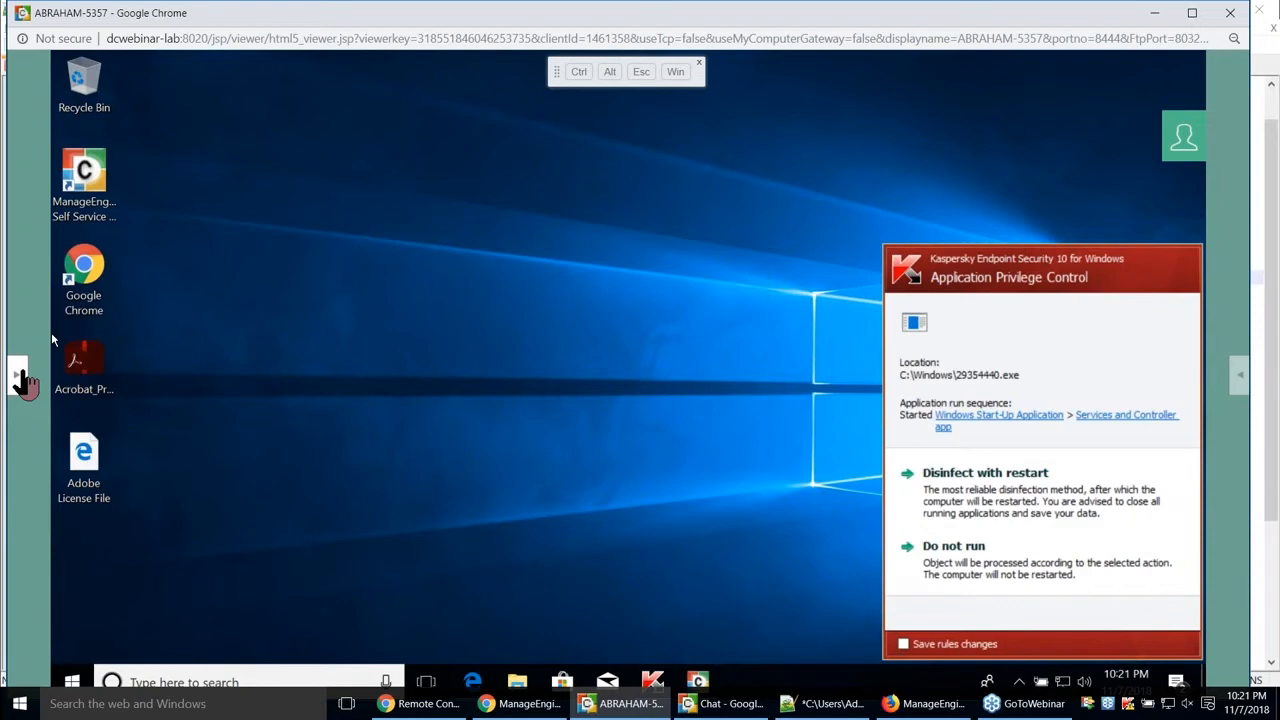
- Launch Explorer on the remote computer from the session's Quick Launch tools
left_click(20, 378)
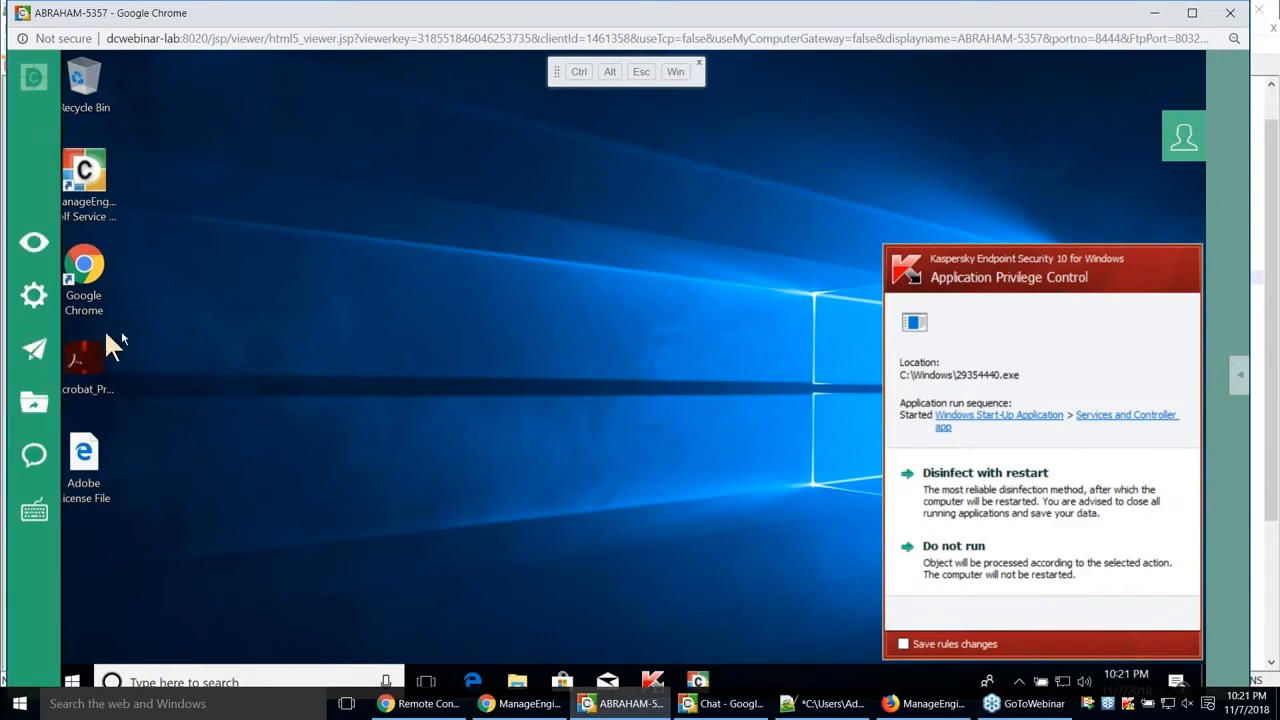
left_click(36, 350)
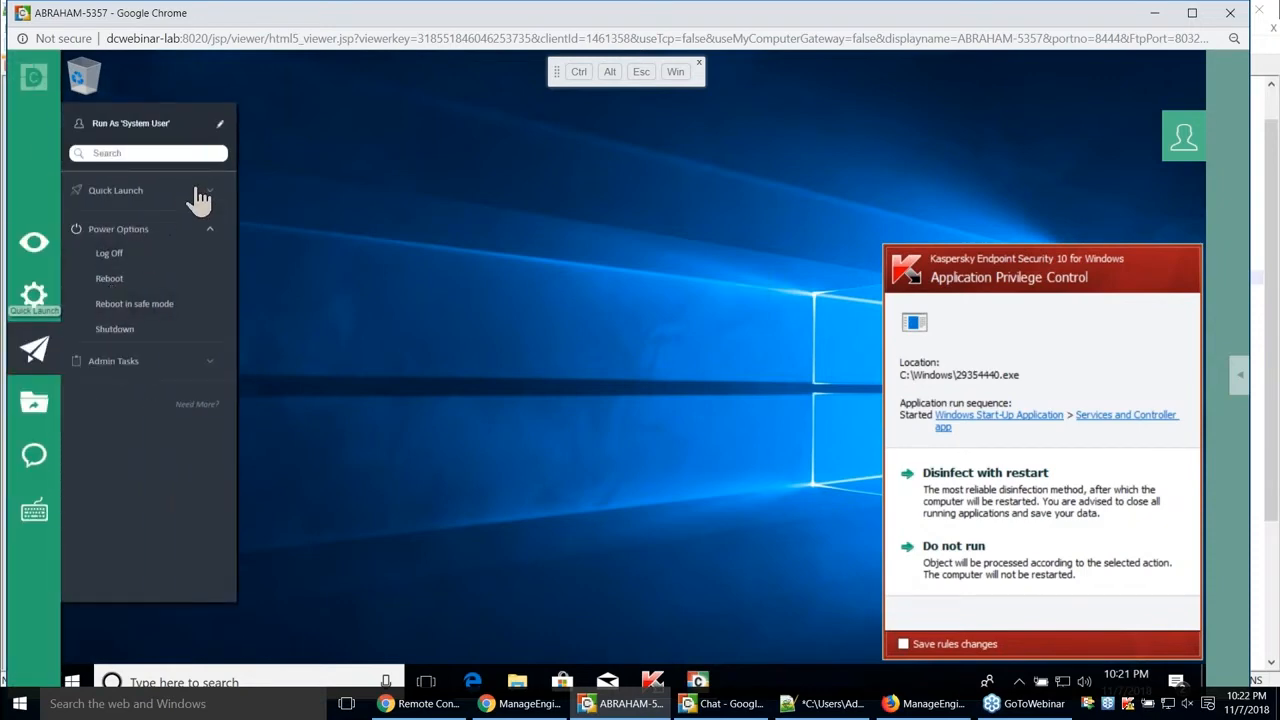
left_click(185, 196)
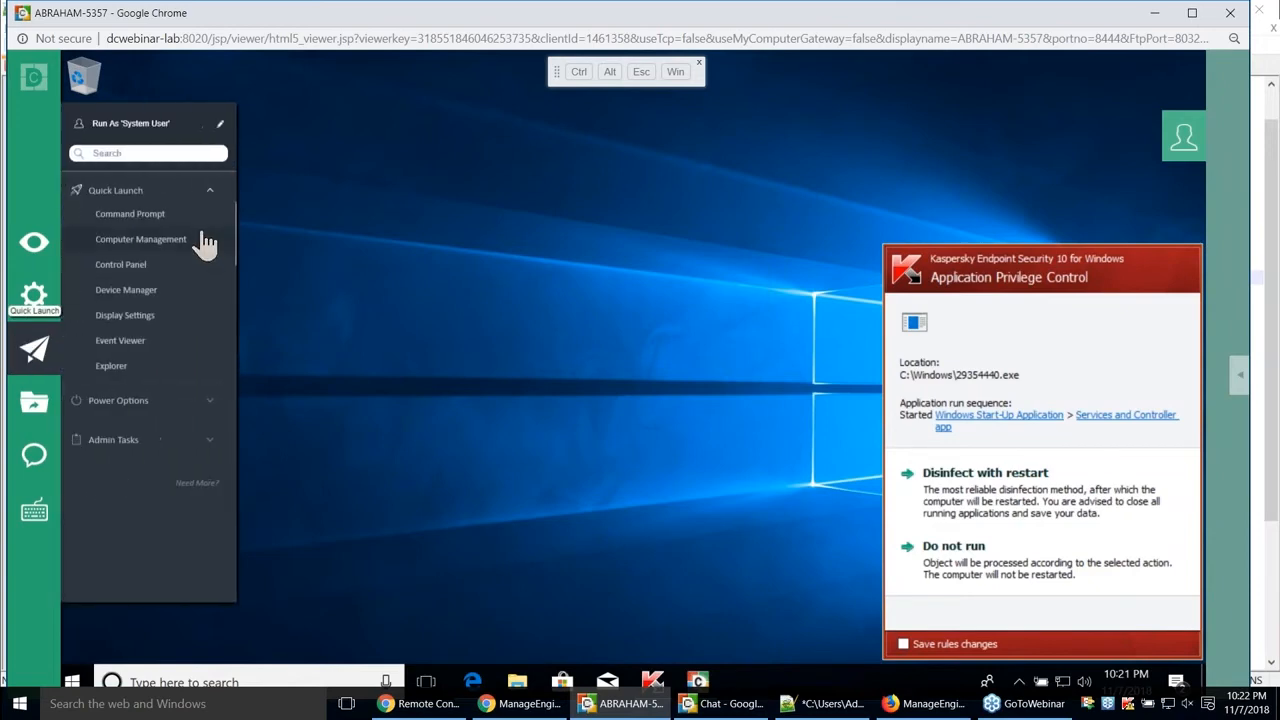
left_click(148, 372)
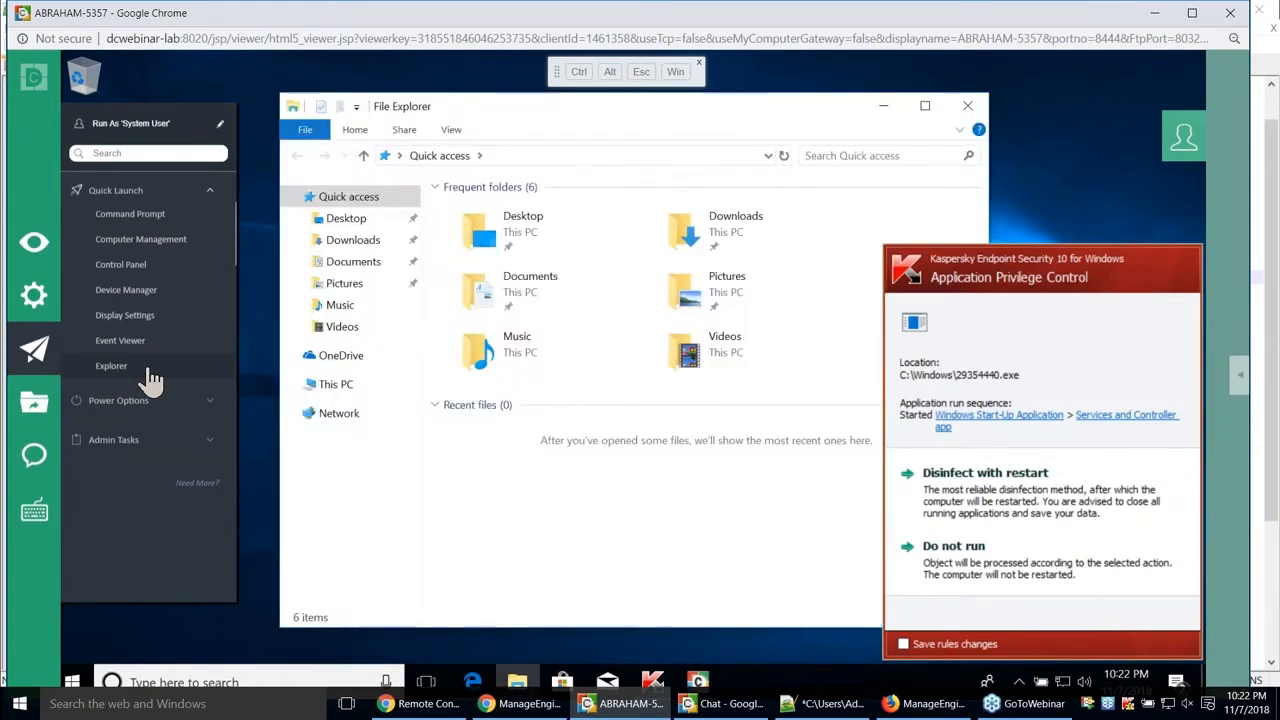
- Browse to the D share on \\abraham-5357\ in File Explorer to view its installers, and close the window
left_click(506, 162)
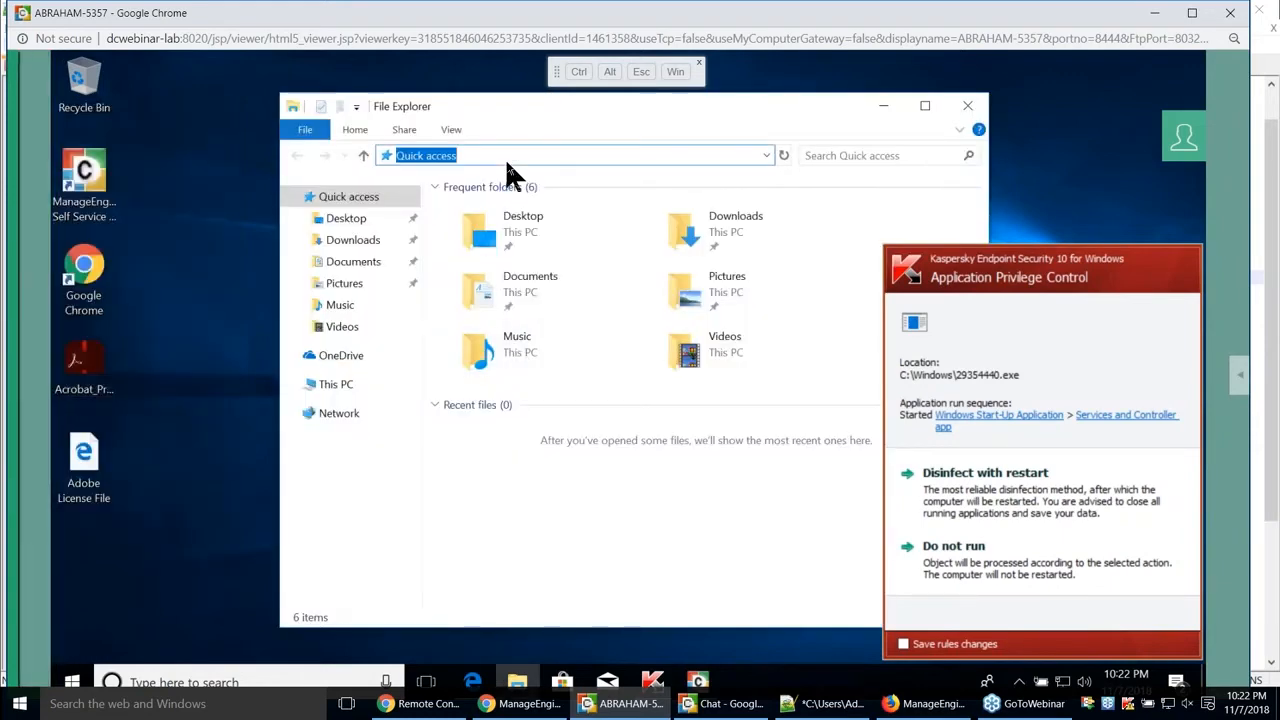
type("\\abraham")
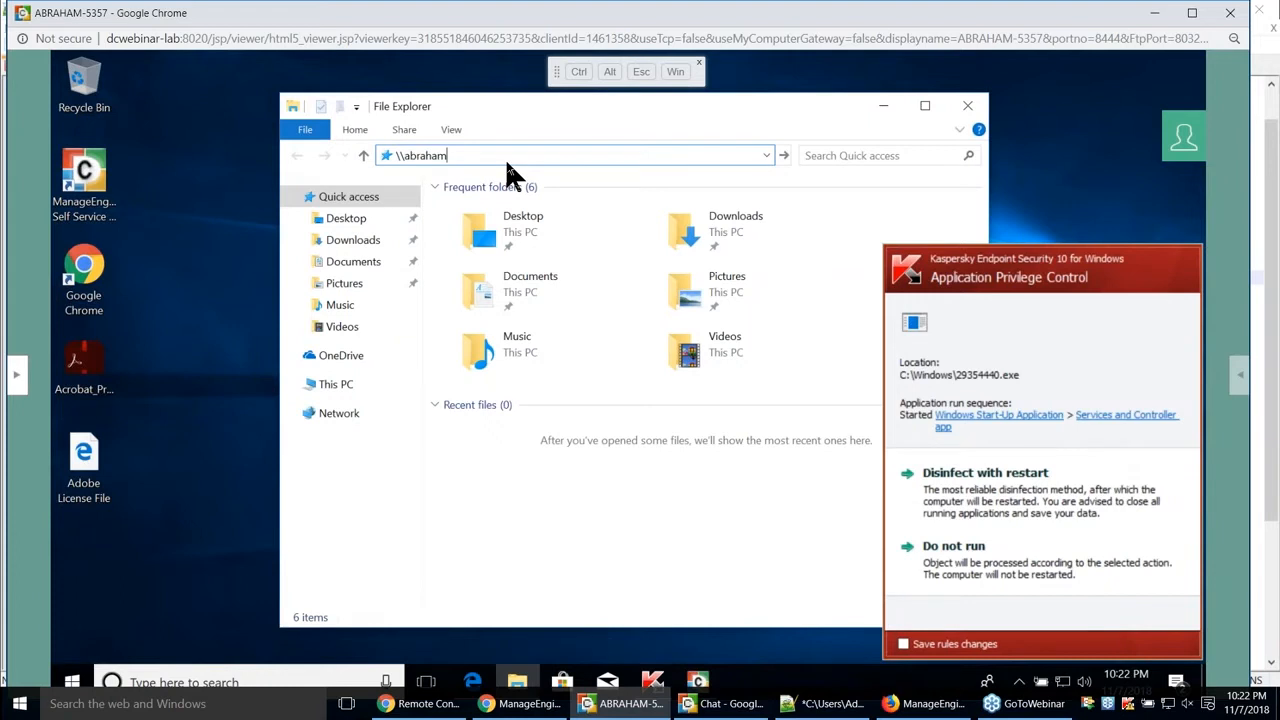
type("-5357")
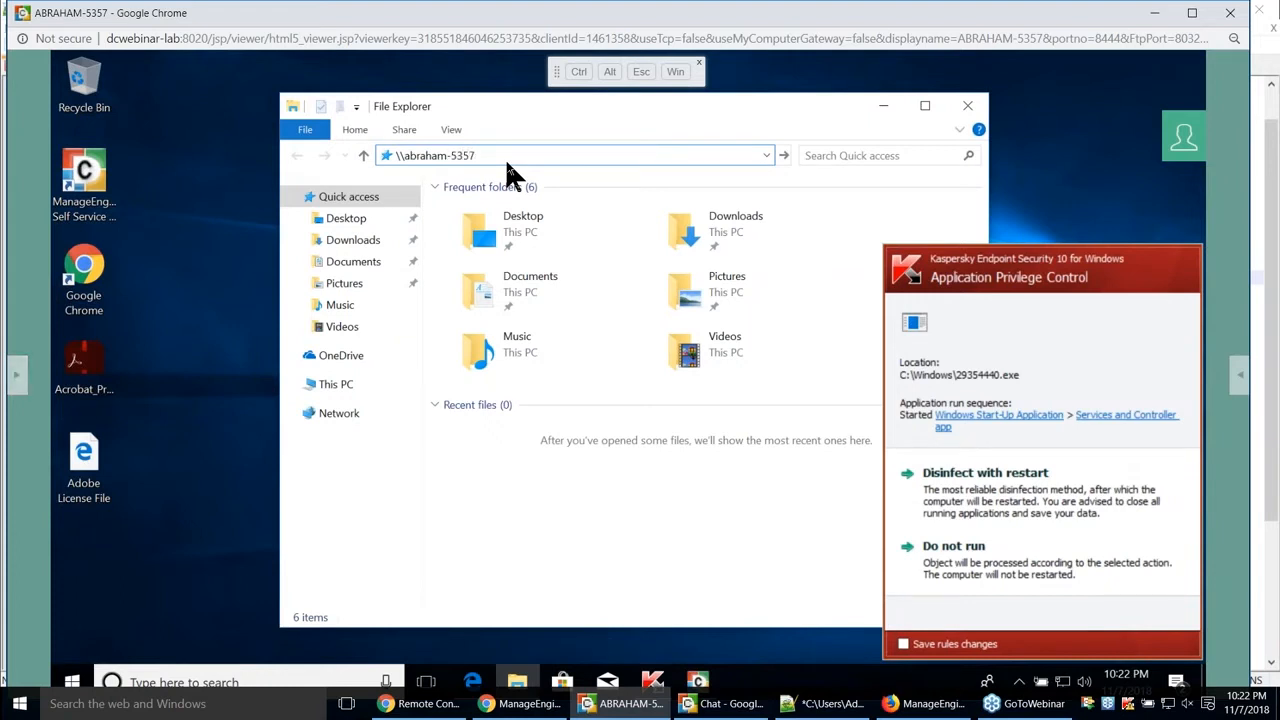
type("\\")
key("Return")
double_click(503, 195)
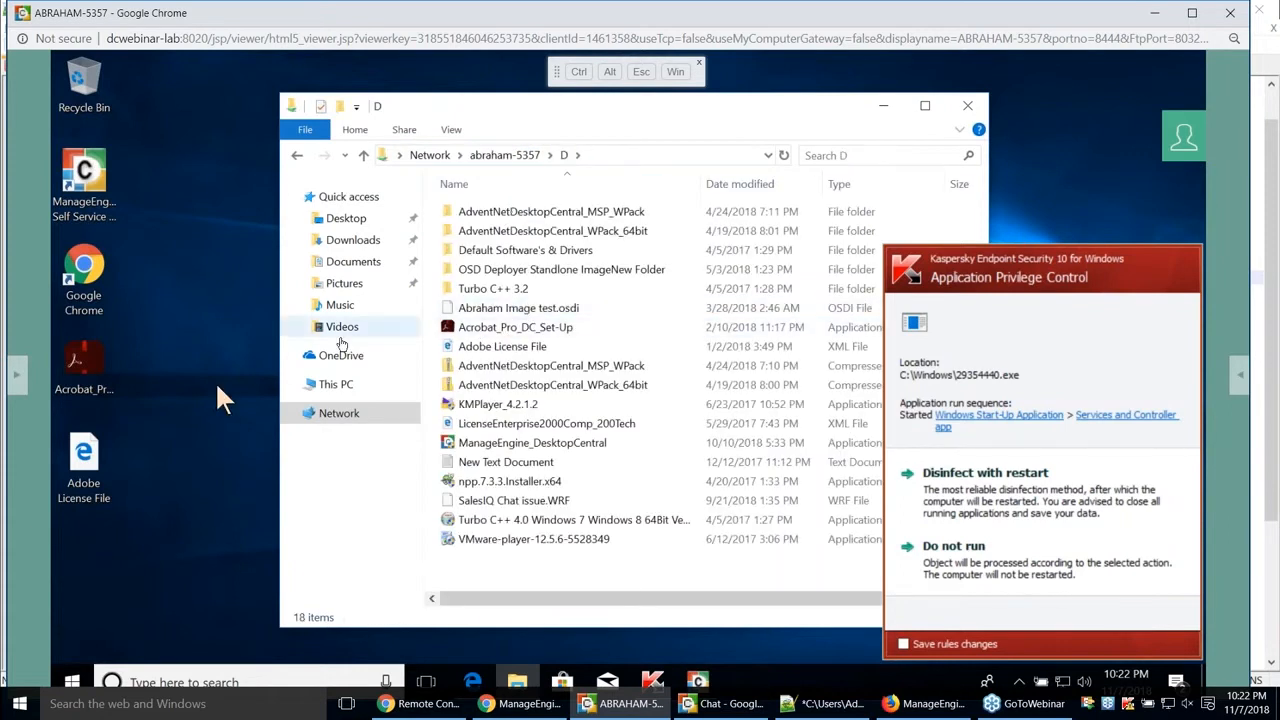
left_click(968, 110)
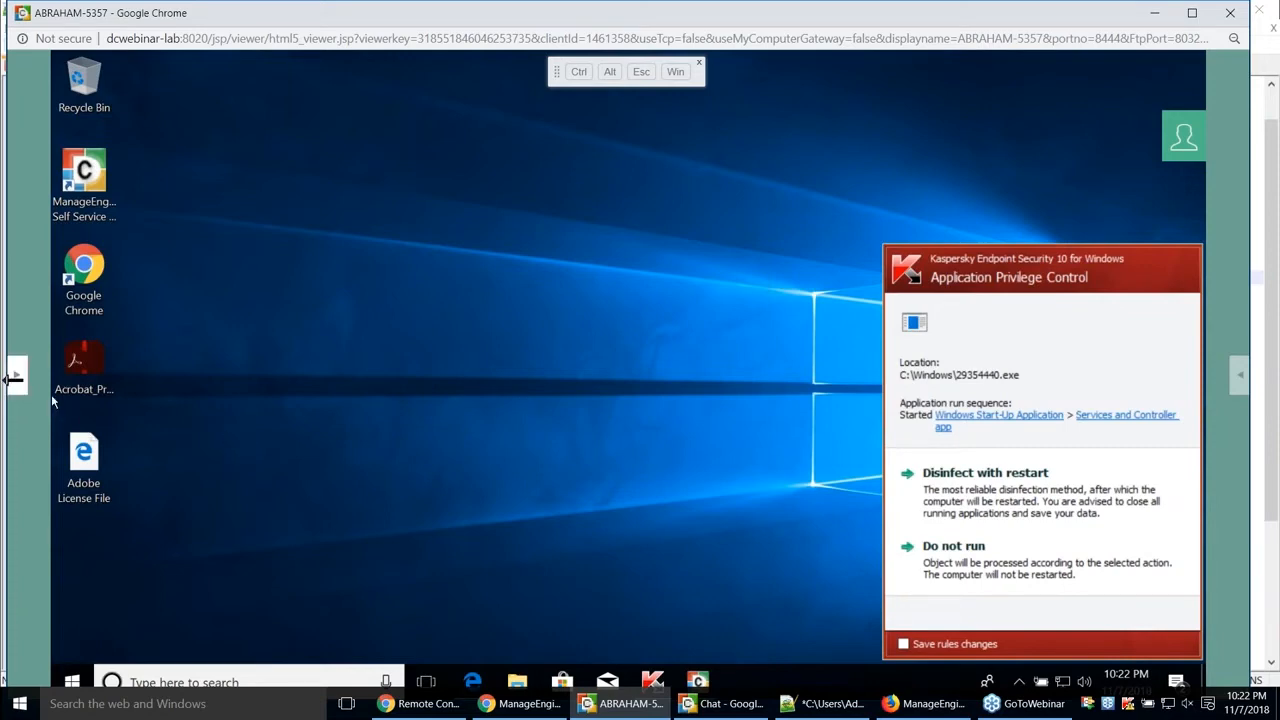
- Open File Transfer, browse DC-WEBINAR to its desktop folder and set ABRAHAM-5357 to its Home location
left_click(14, 378)
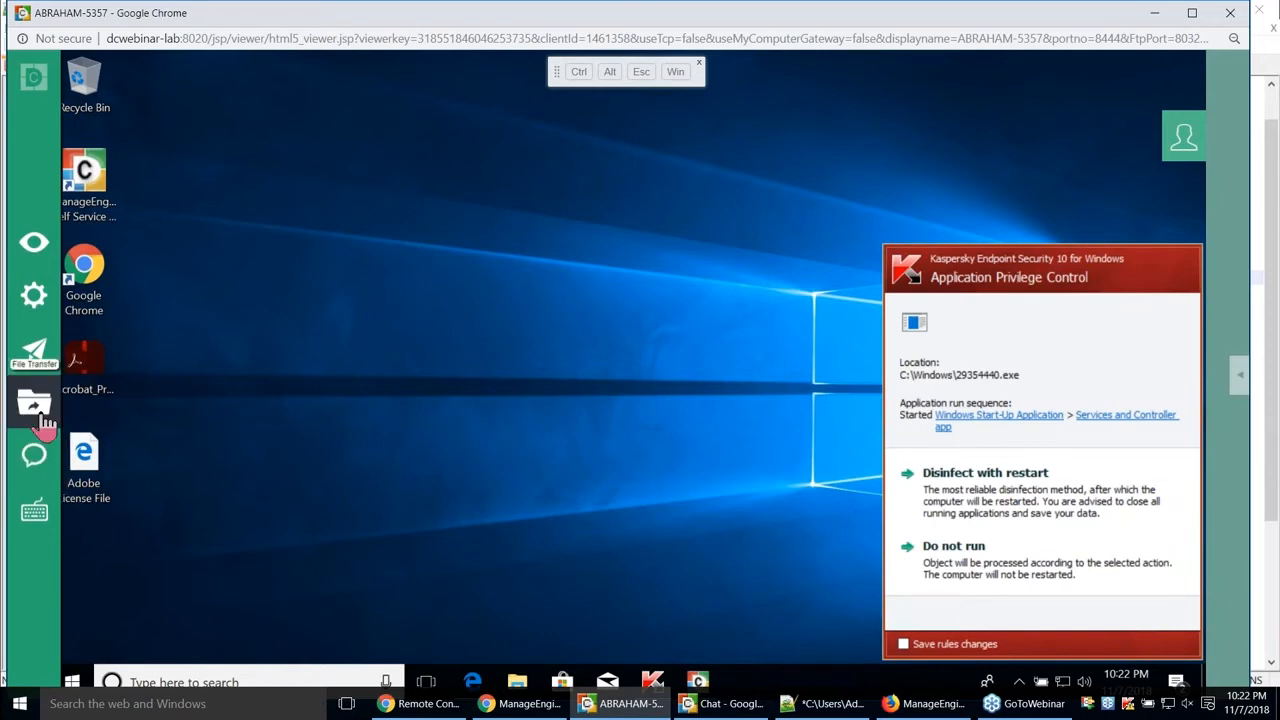
left_click(42, 418)
left_click(550, 201)
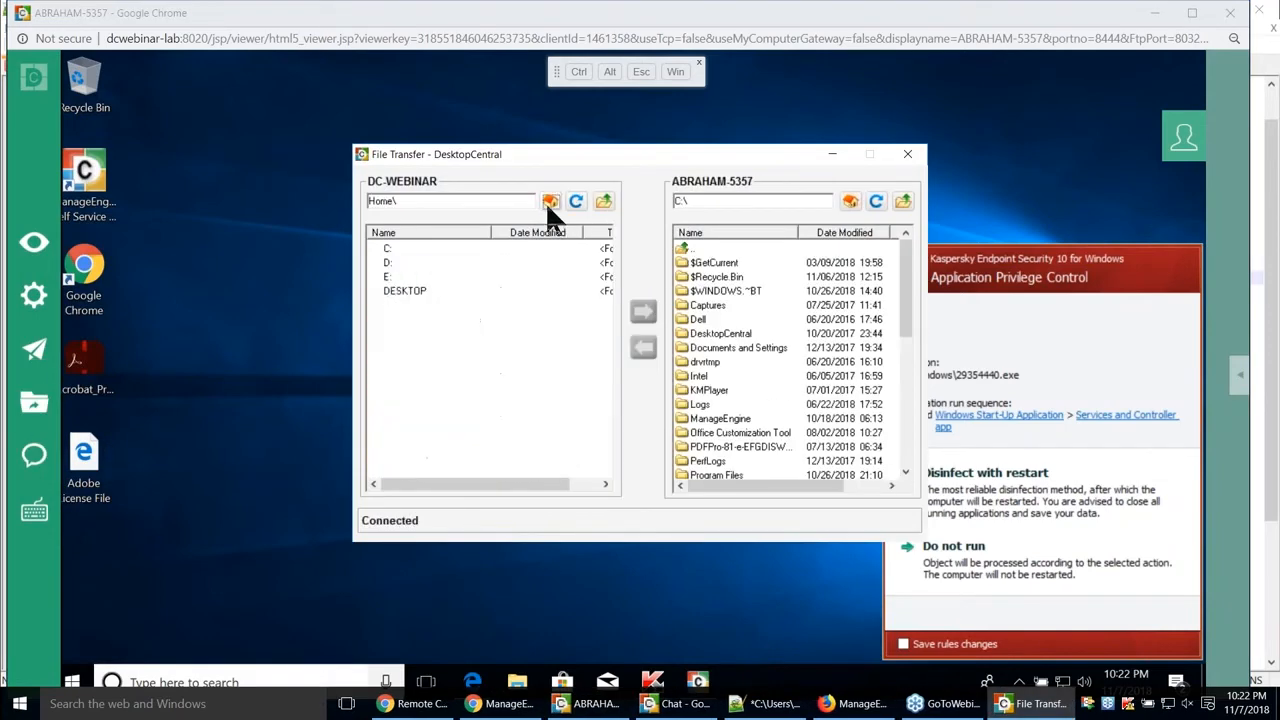
double_click(410, 286)
left_click(460, 281)
left_click(850, 201)
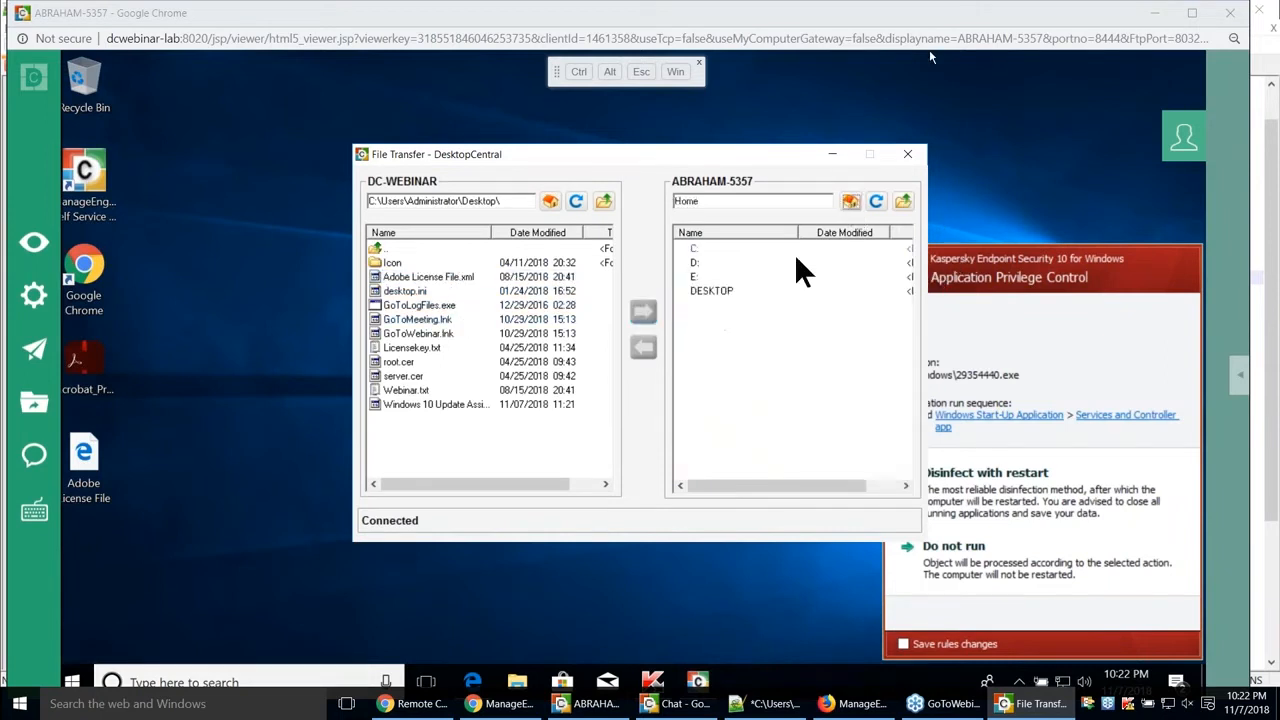
- Open ABRAHAM-5357's desktop folder, select DC-WEBINAR's Adobe License File.xml as the file to transfer there, and close File Transfer
left_click(718, 291)
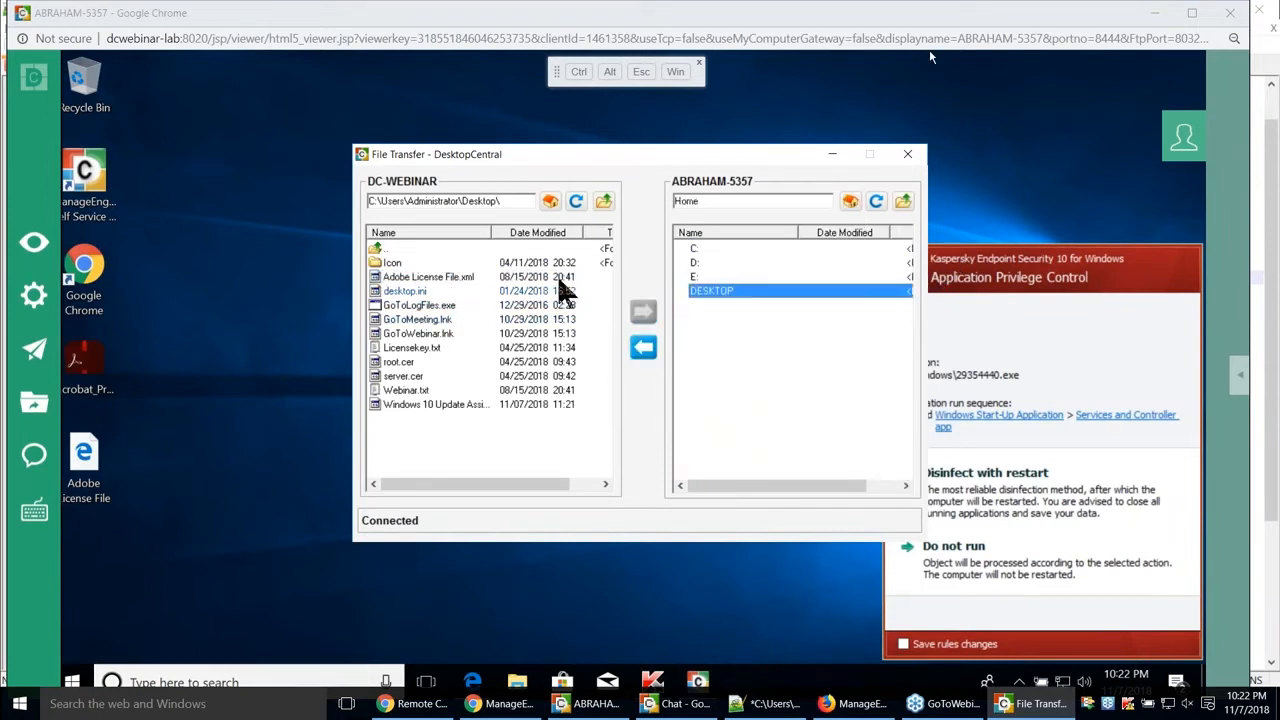
left_click(443, 276)
left_click(714, 292)
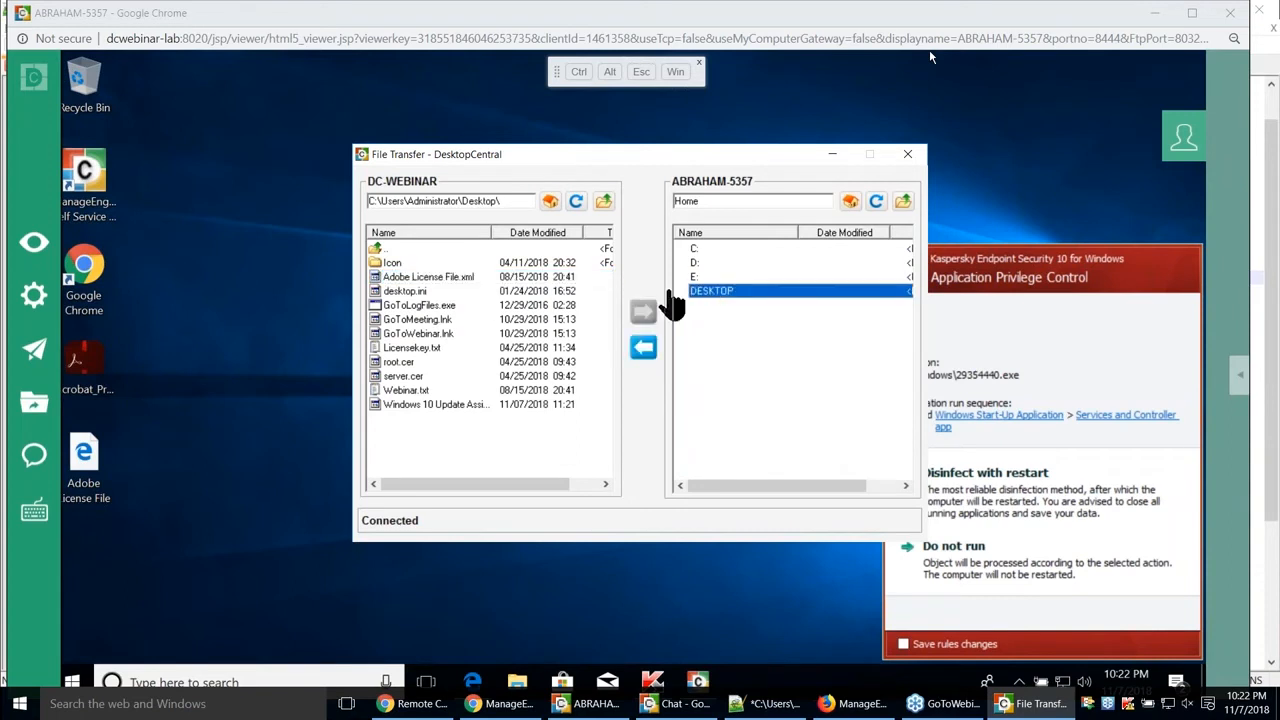
left_click(512, 278)
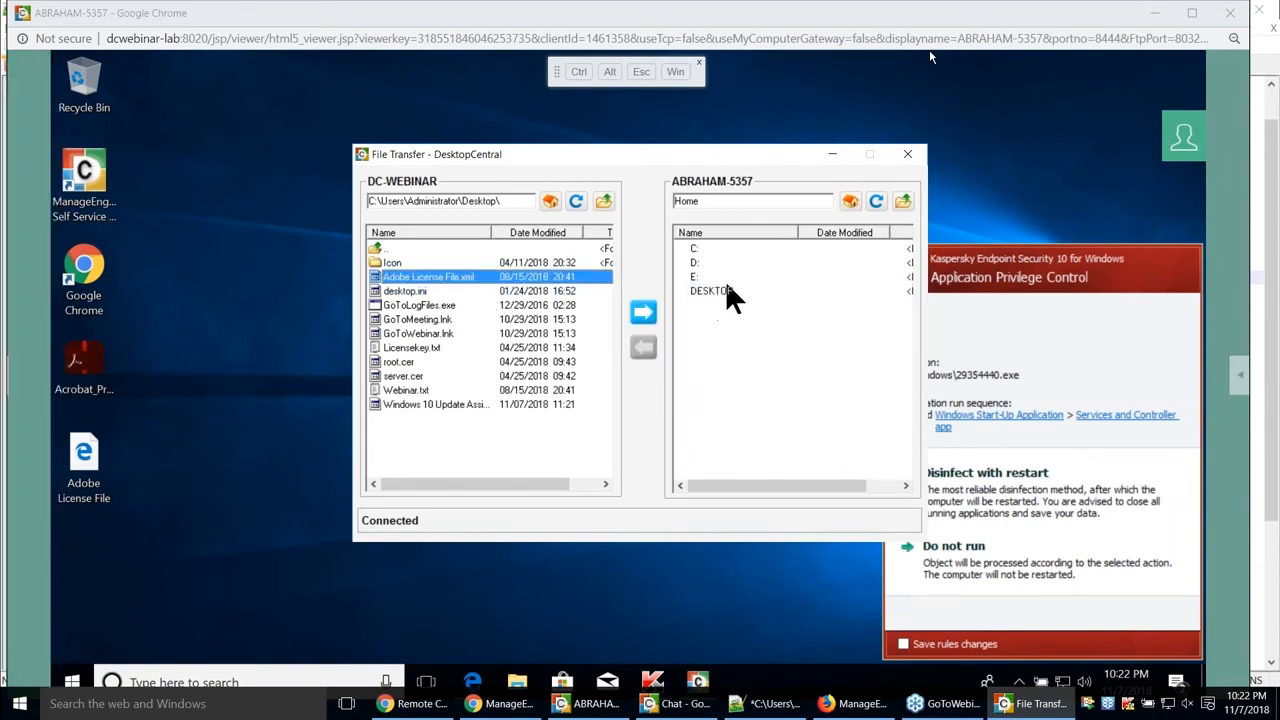
double_click(728, 289)
left_click(466, 277)
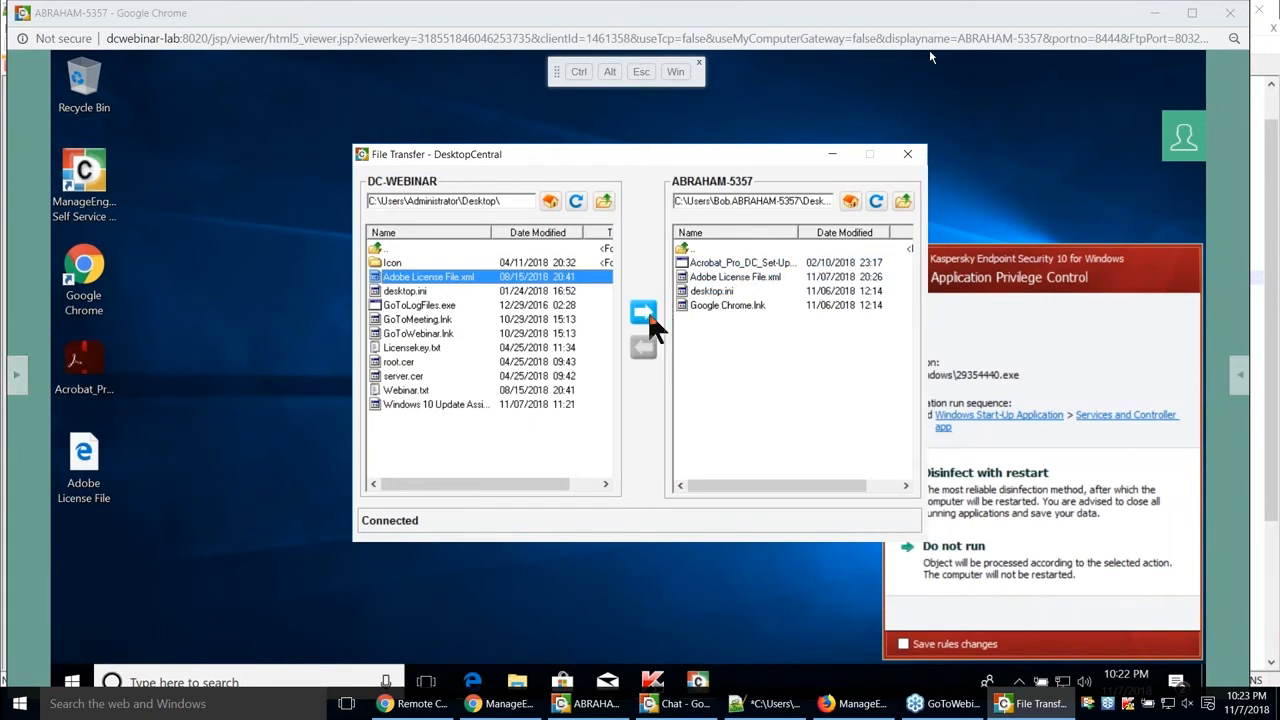
left_click(907, 154)
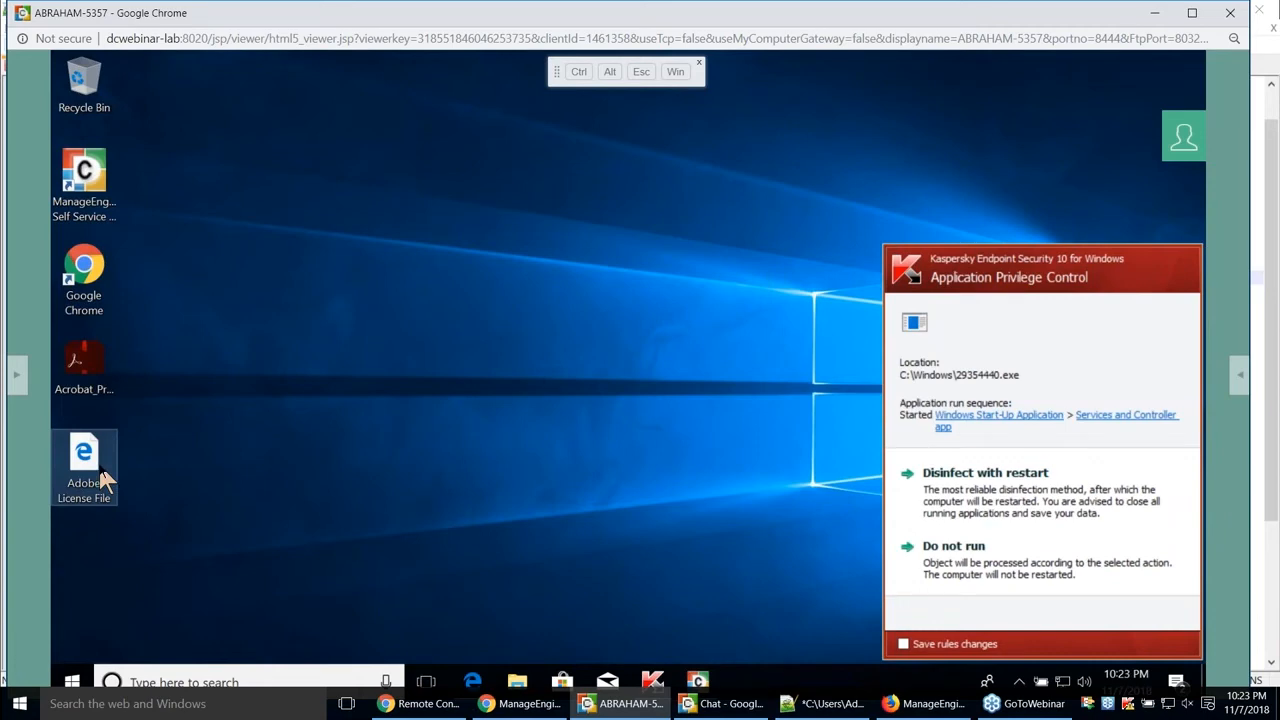
- Delete the Acrobat setup and Adobe License File icons from the remote desktop
left_click_drag(420, 545, 77, 372)
key("Delete")
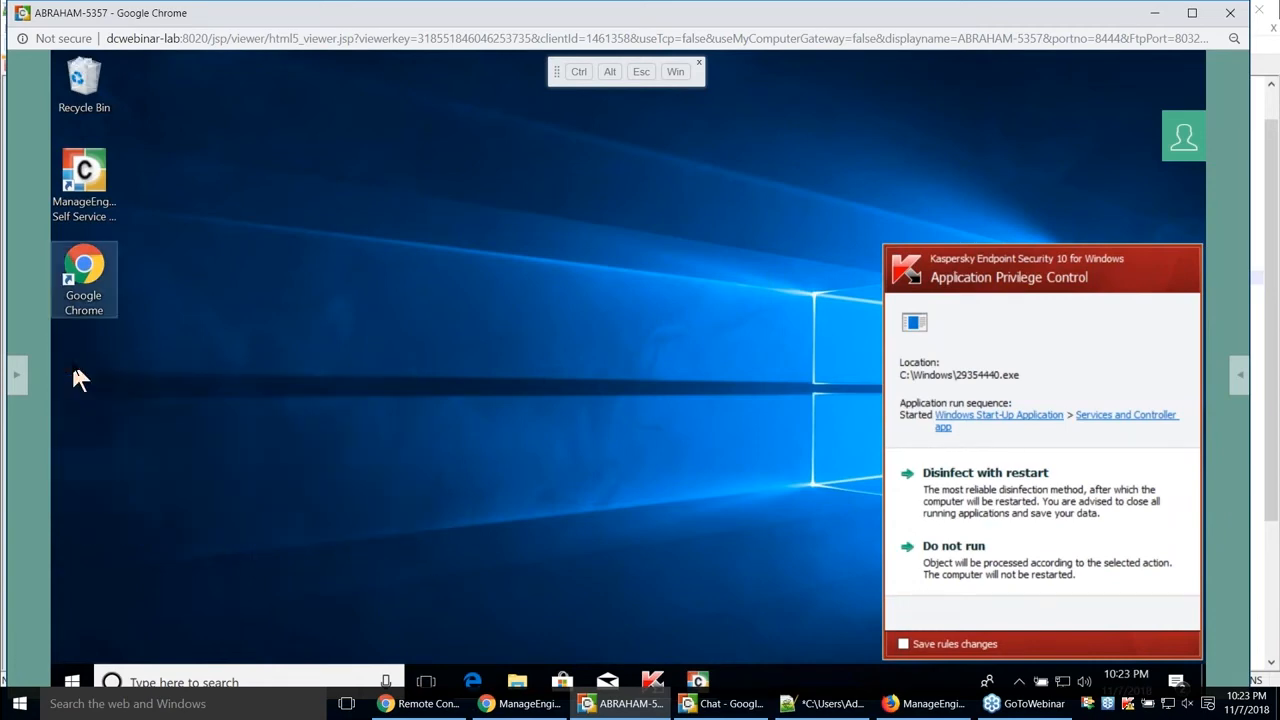
left_click(73, 368)
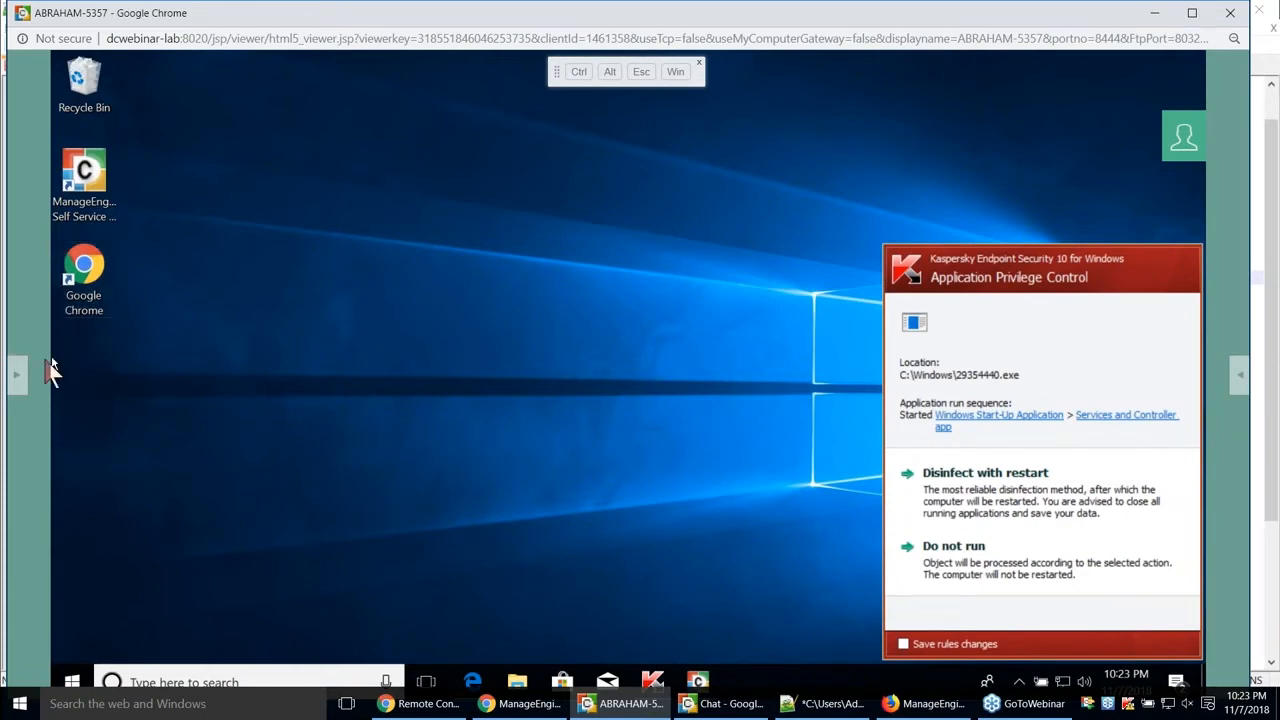
- Blacken the remote computer's monitor with the viewer's Blacken Monitor action
left_click(15, 372)
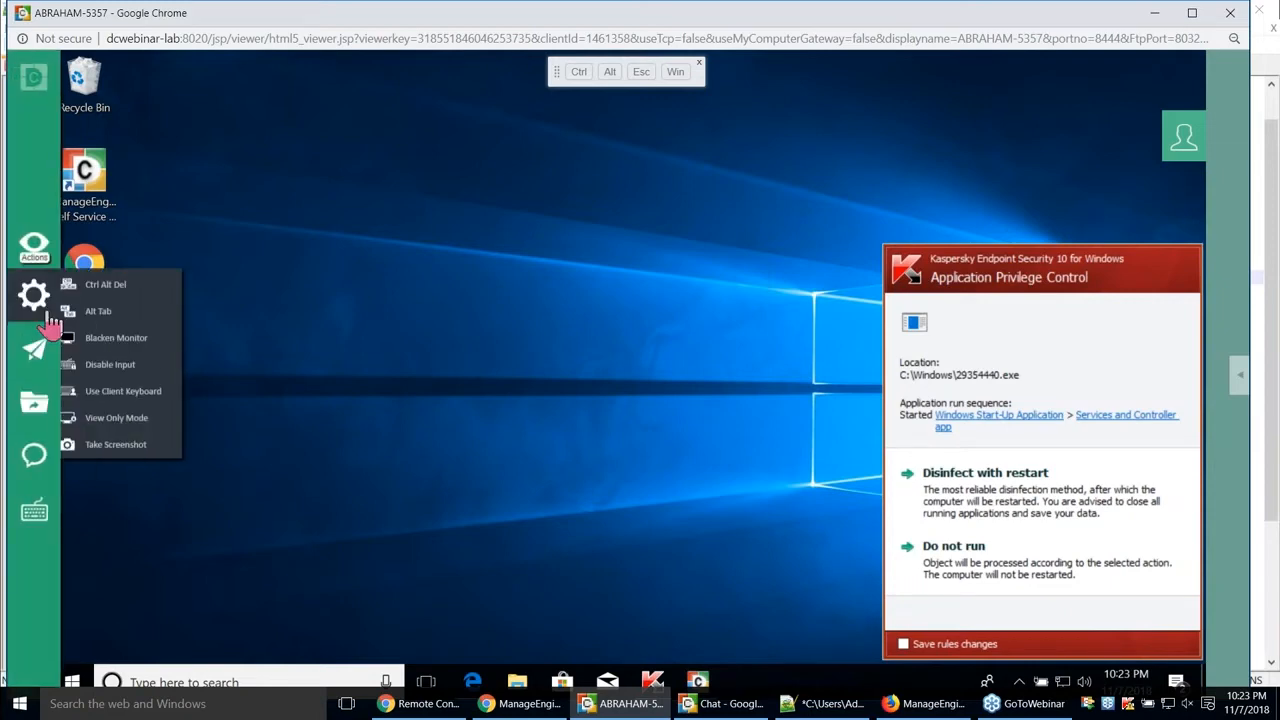
mouse_move(46, 345)
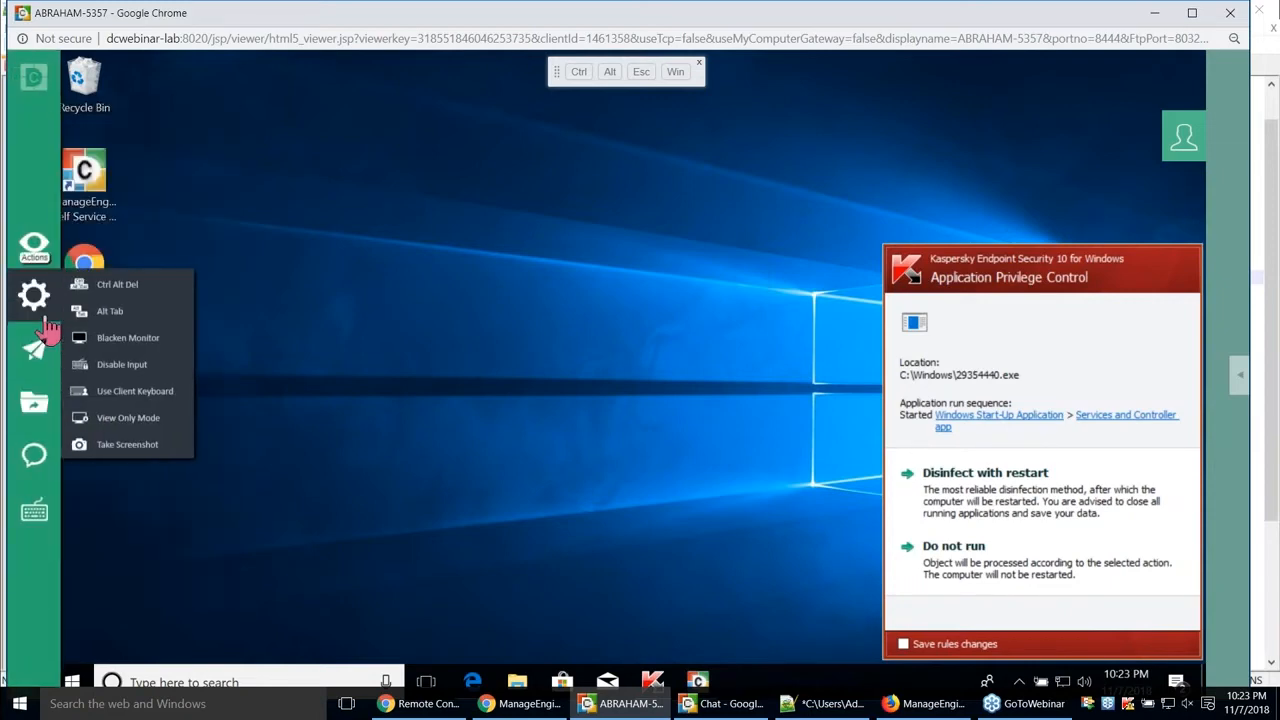
mouse_move(50, 318)
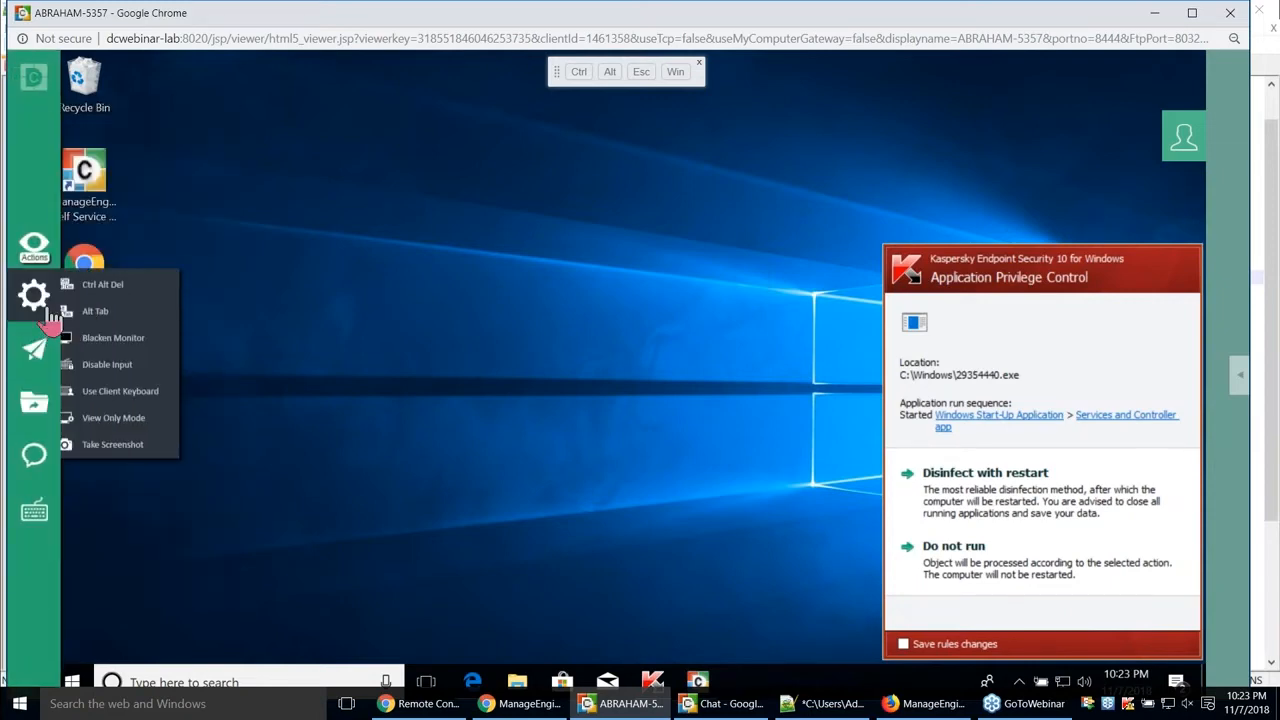
left_click(153, 345)
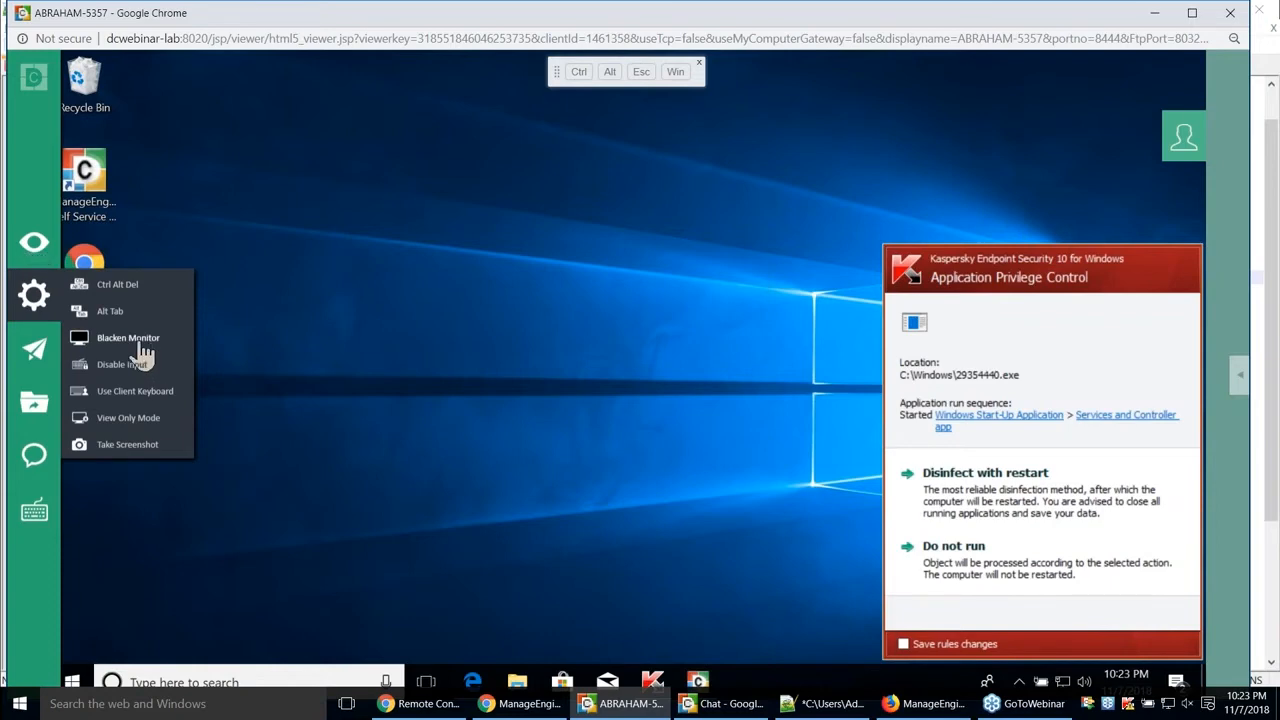
left_click(614, 412)
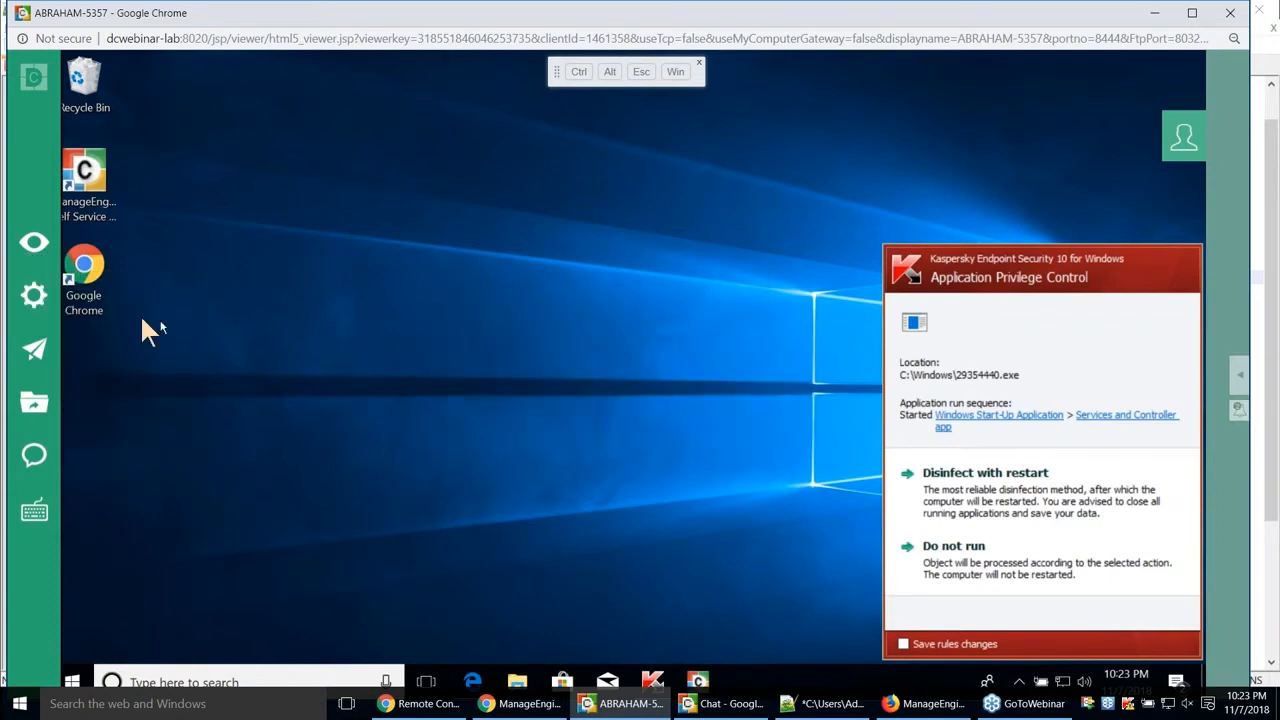
- Revoke the blackout of the remote computer's monitor
mouse_move(34, 294)
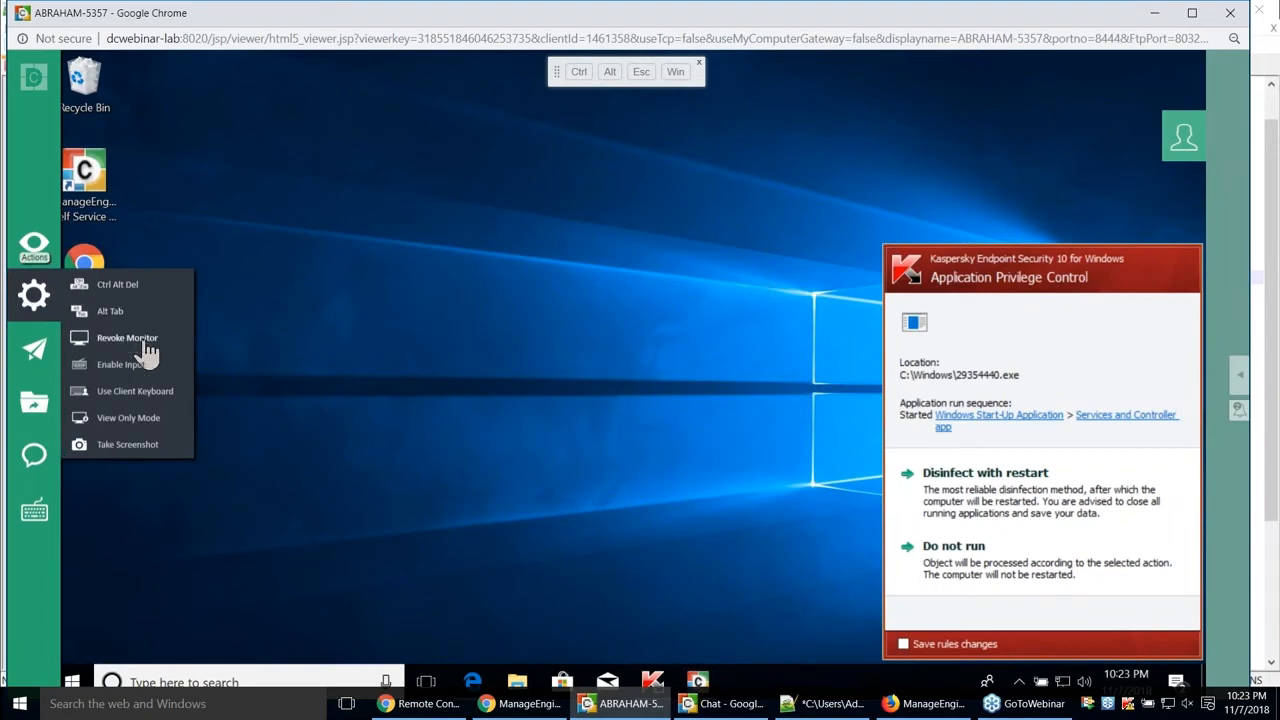
left_click(147, 345)
left_click(630, 408)
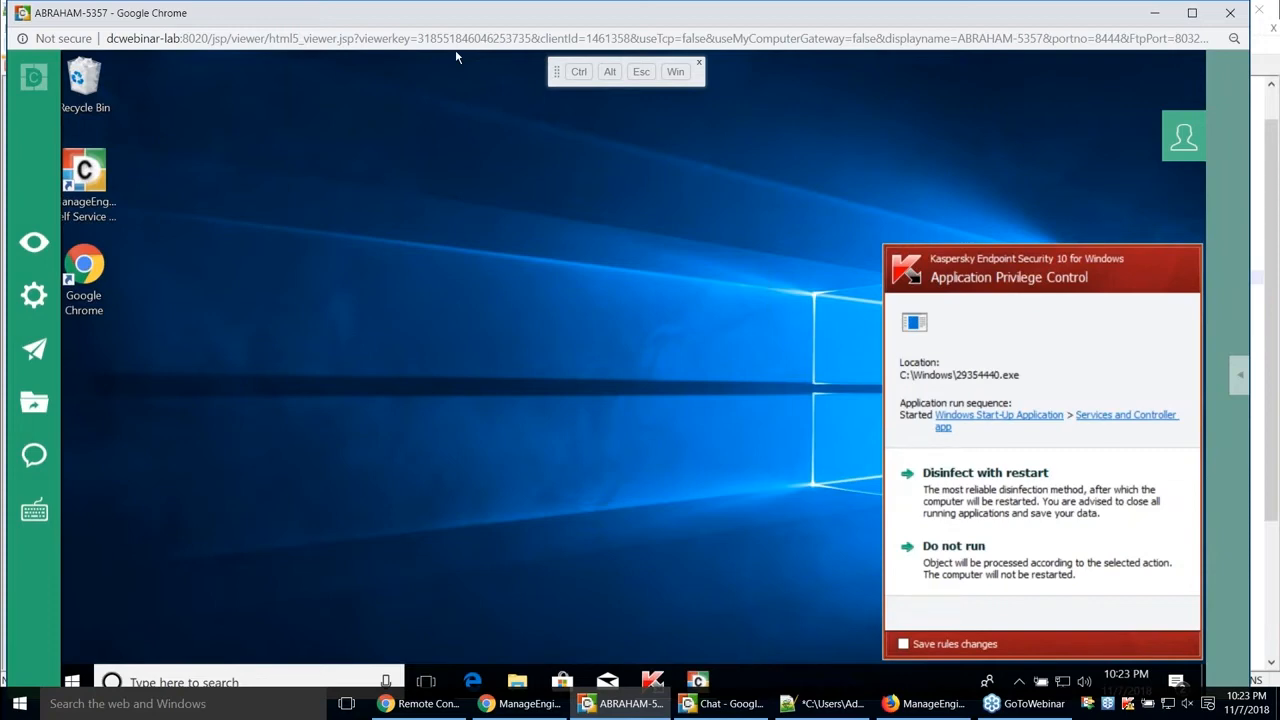
- Review the Resolving Help Desk Tickets slide in the Zoho Show presentation, and return to the ABRAHAM-5357 viewer with its toolbar expanded
left_click(521, 704)
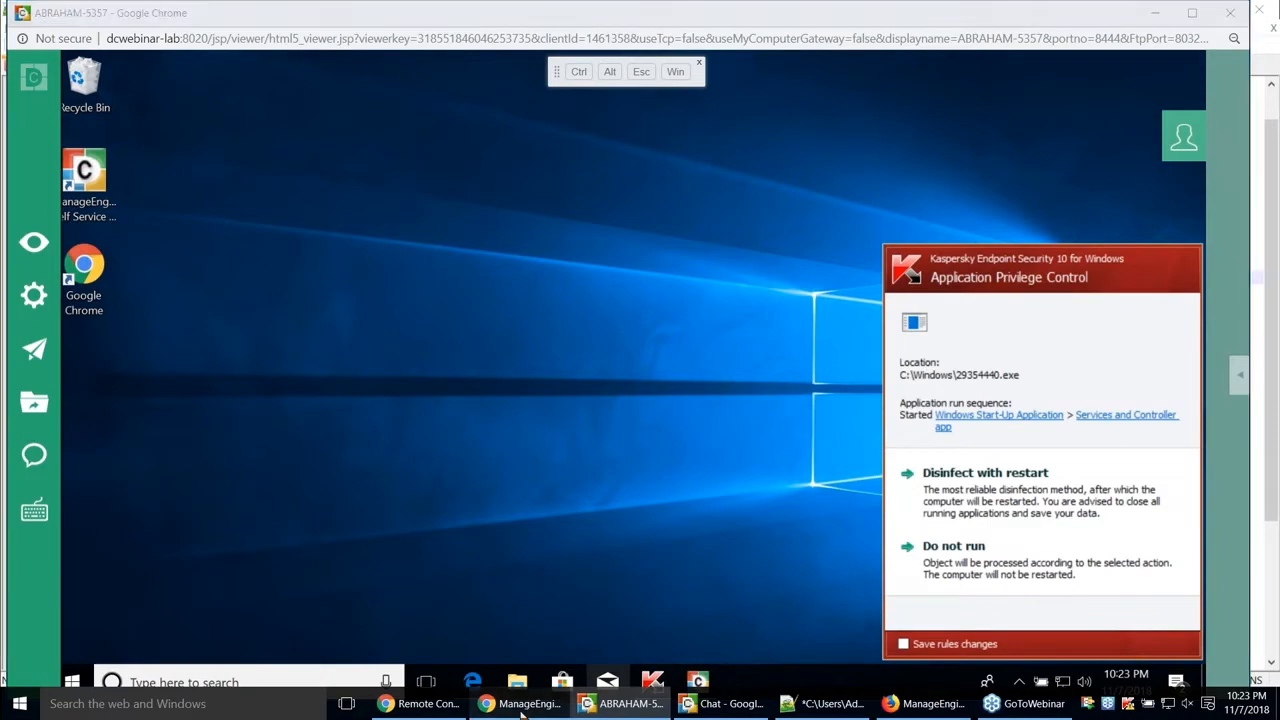
left_click(438, 706)
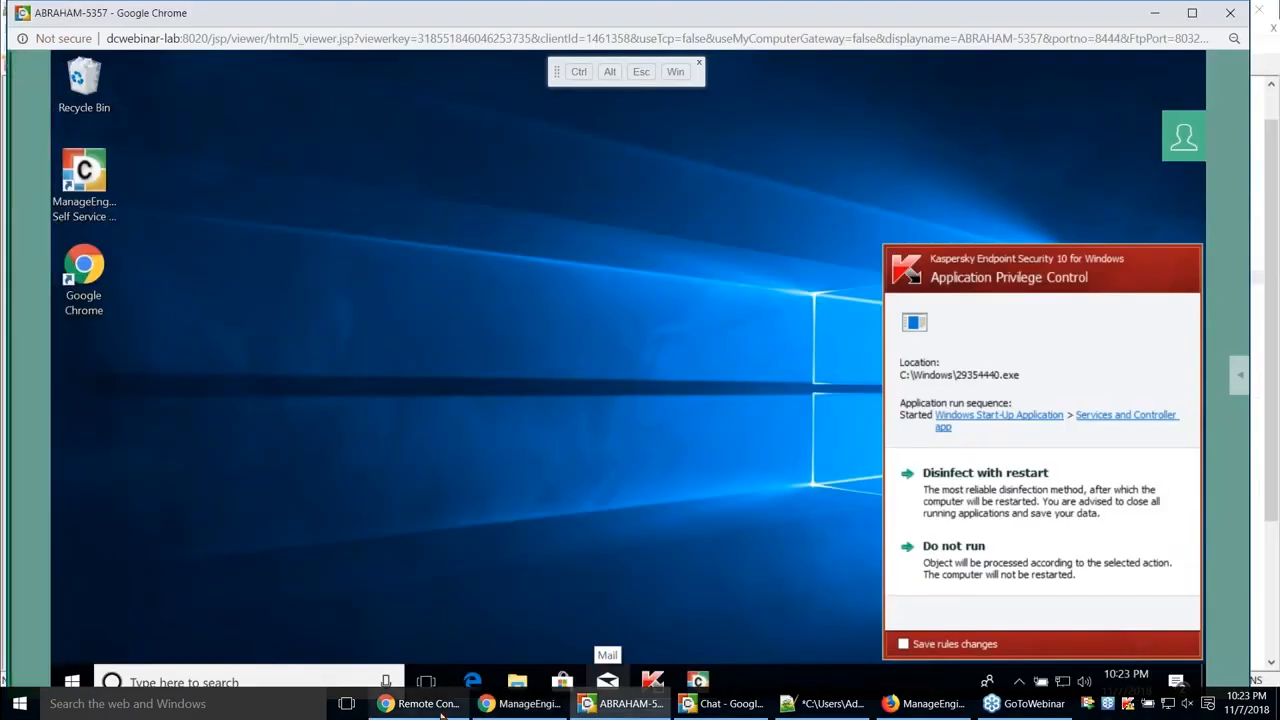
left_click(441, 712)
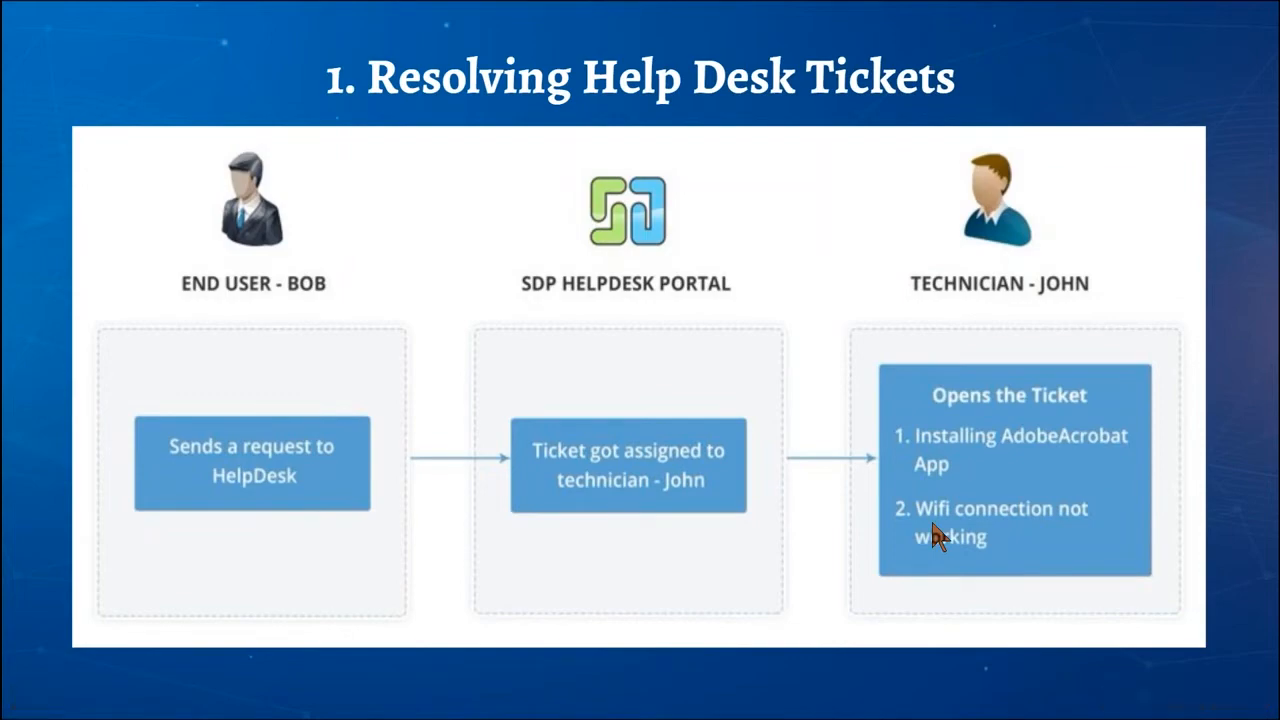
key("alt+Tab")
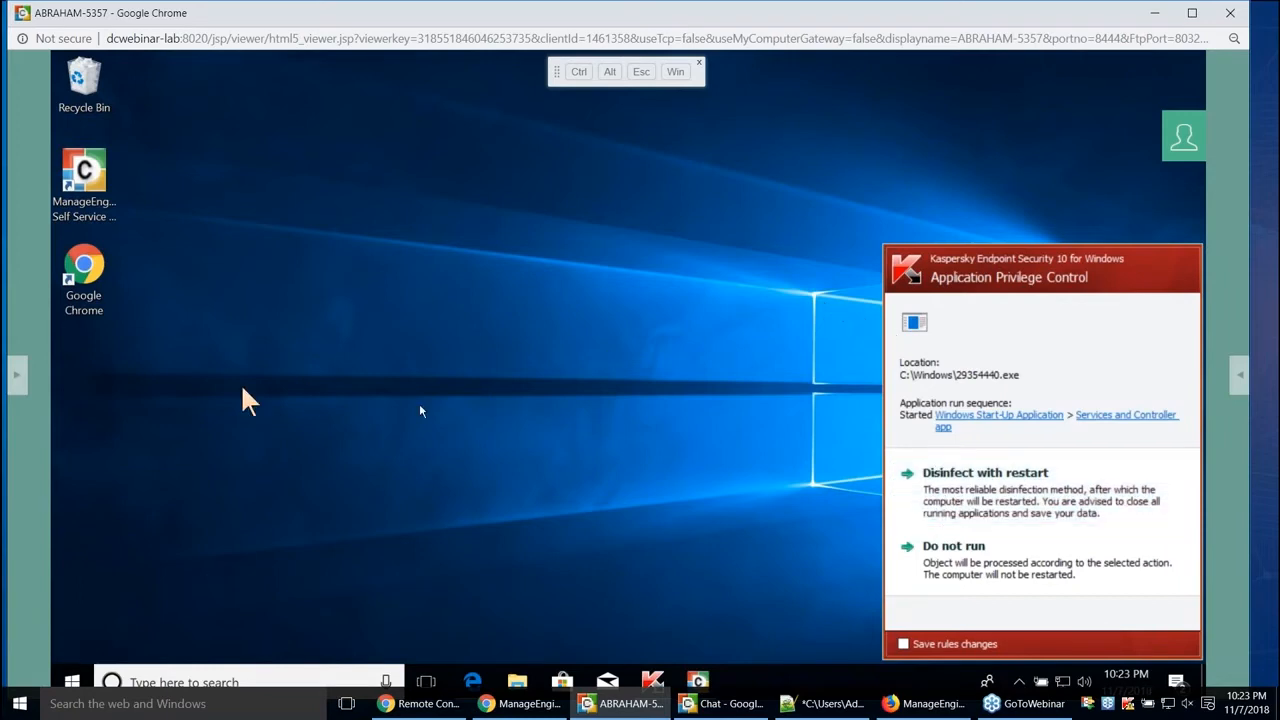
left_click(24, 395)
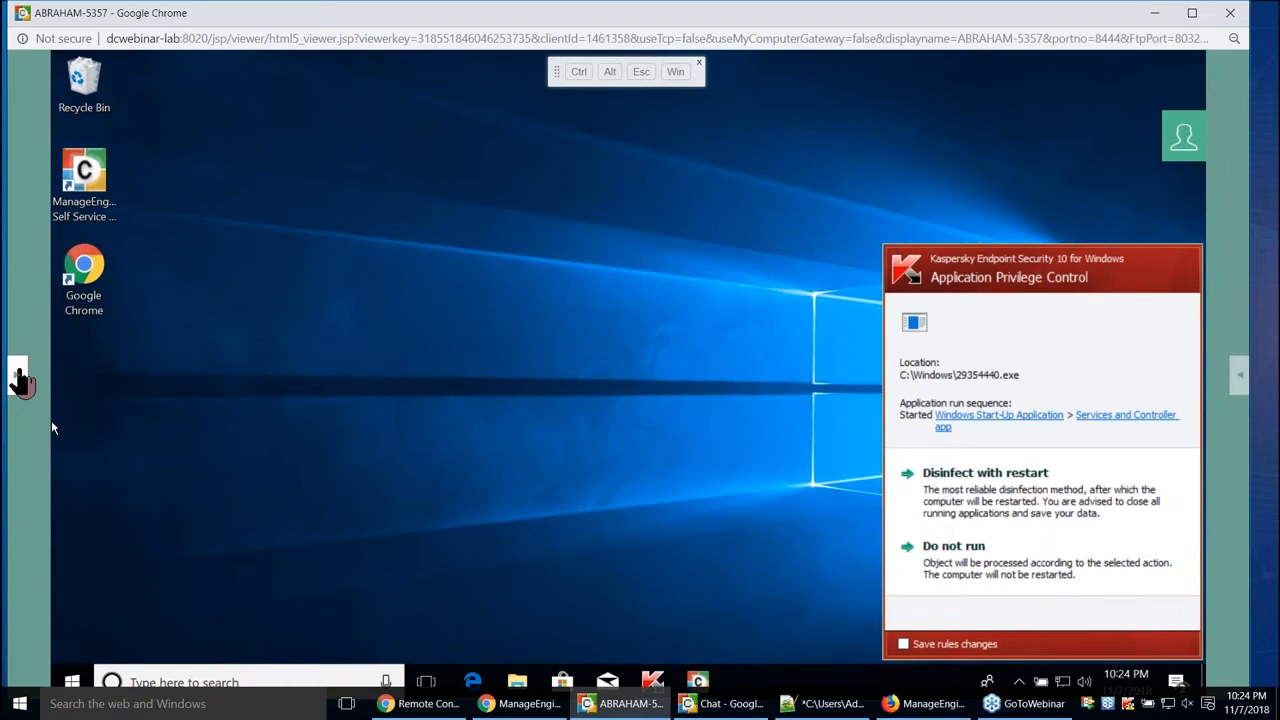
left_click(18, 375)
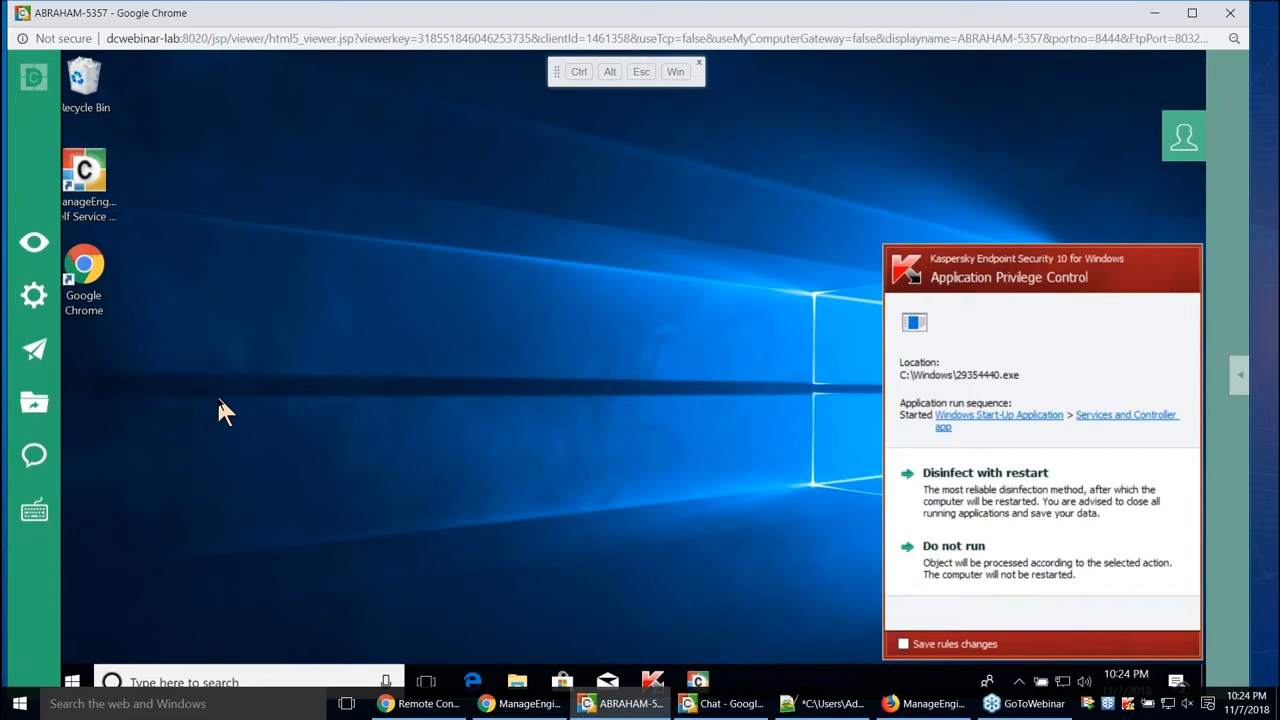
- Switch to Desktop Central in Firefox, sign in with the second technician's saved credentials and view the account profile
key("alt+Tab")
key("alt+Tab")
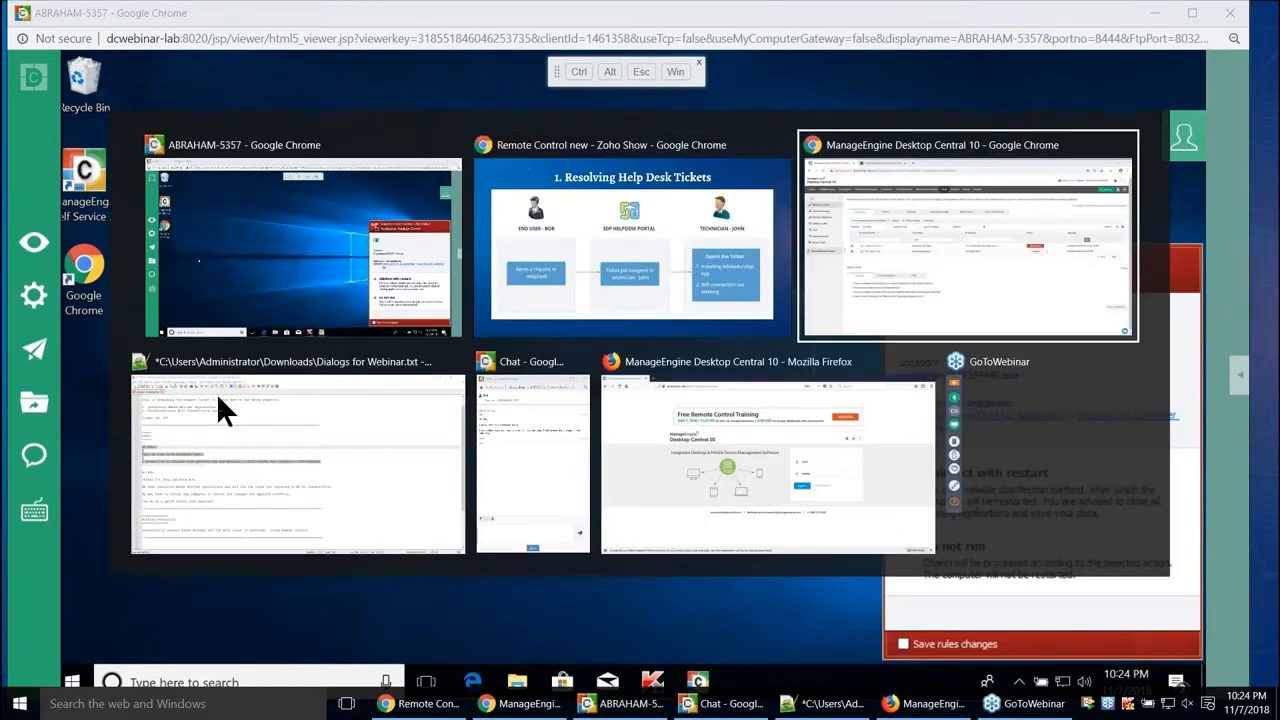
left_click(660, 470)
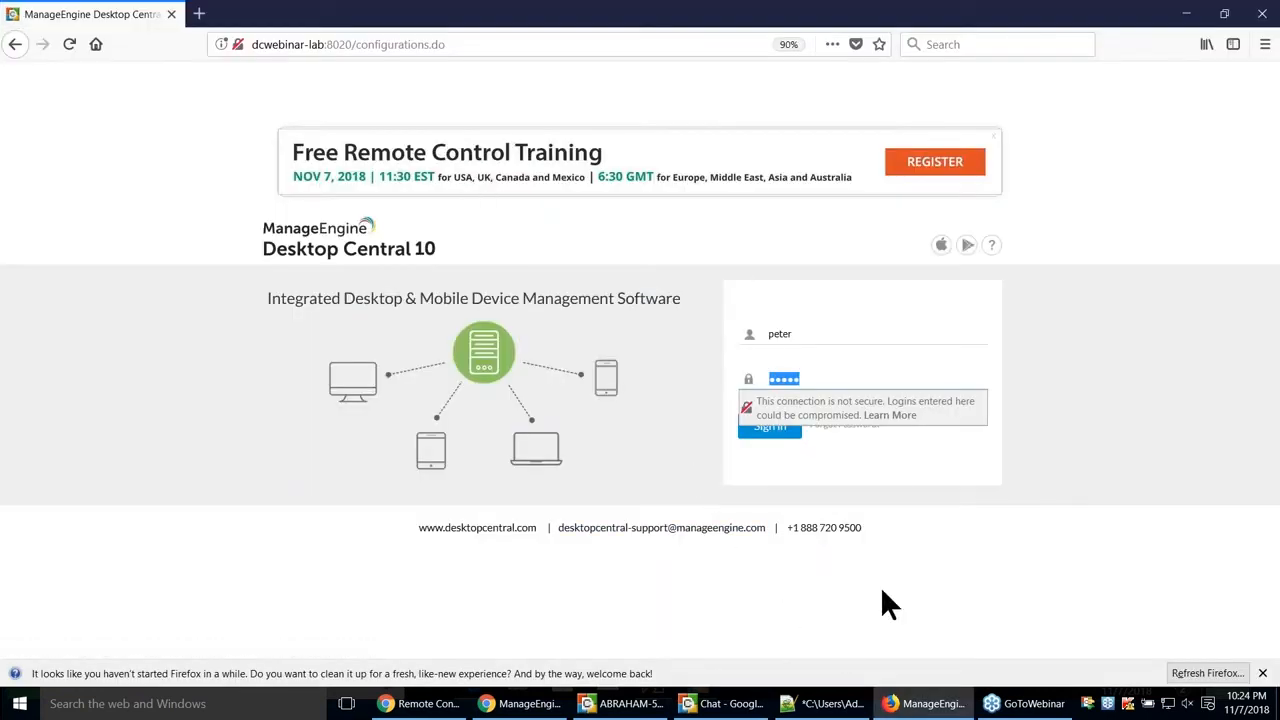
left_click(780, 436)
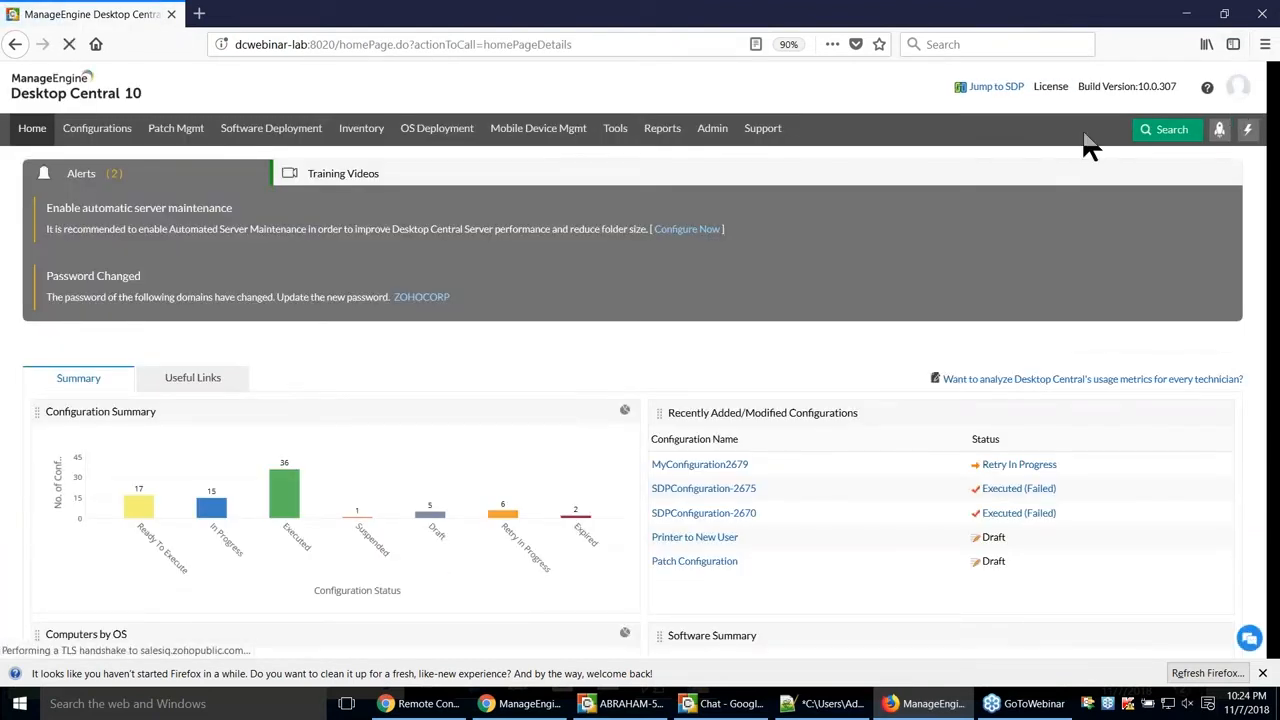
left_click(1238, 90)
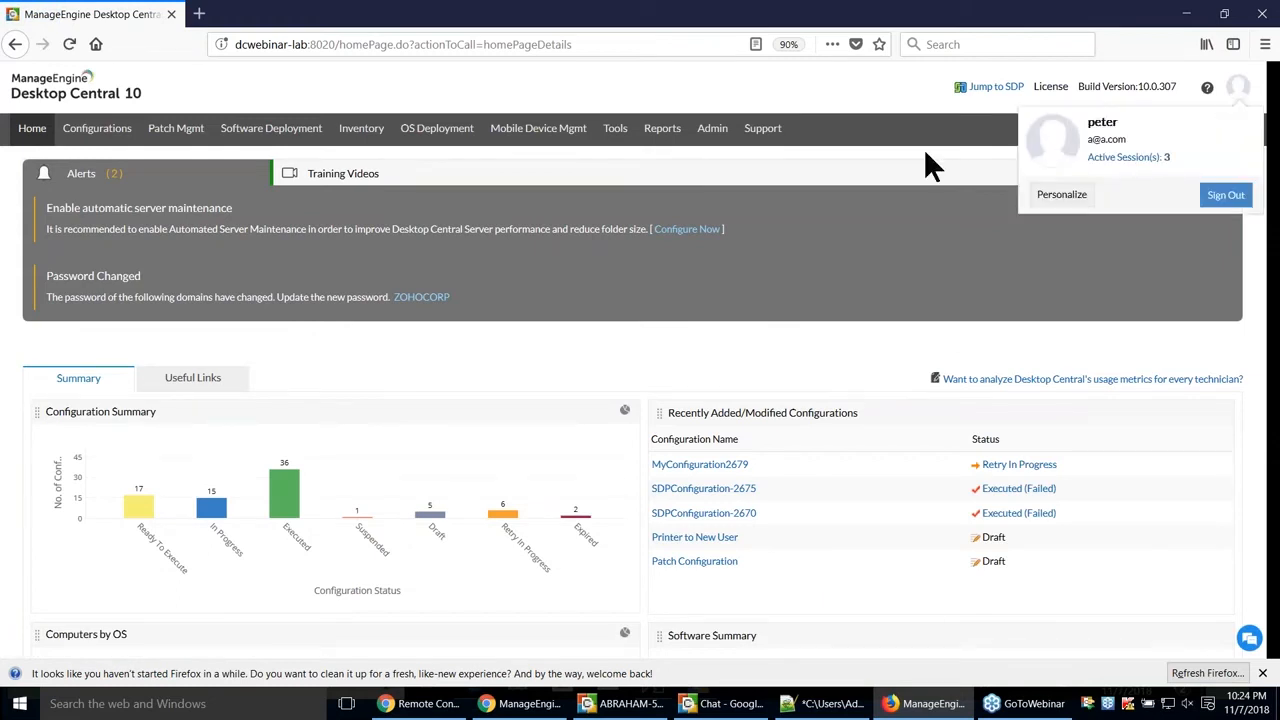
- Open the Remote Control computer list and view ABRAHAM-5357's desktop, agreeing to join the session already shared by another technician
left_click(714, 132)
left_click(614, 133)
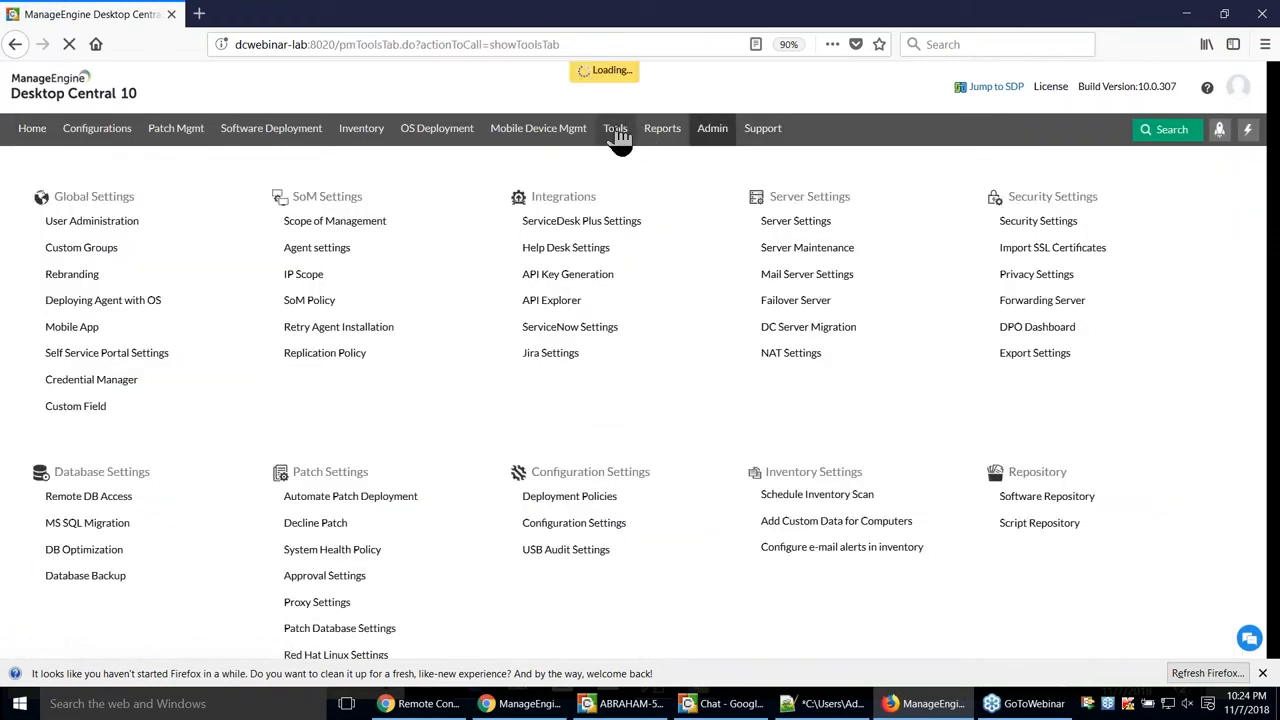
left_click(146, 308)
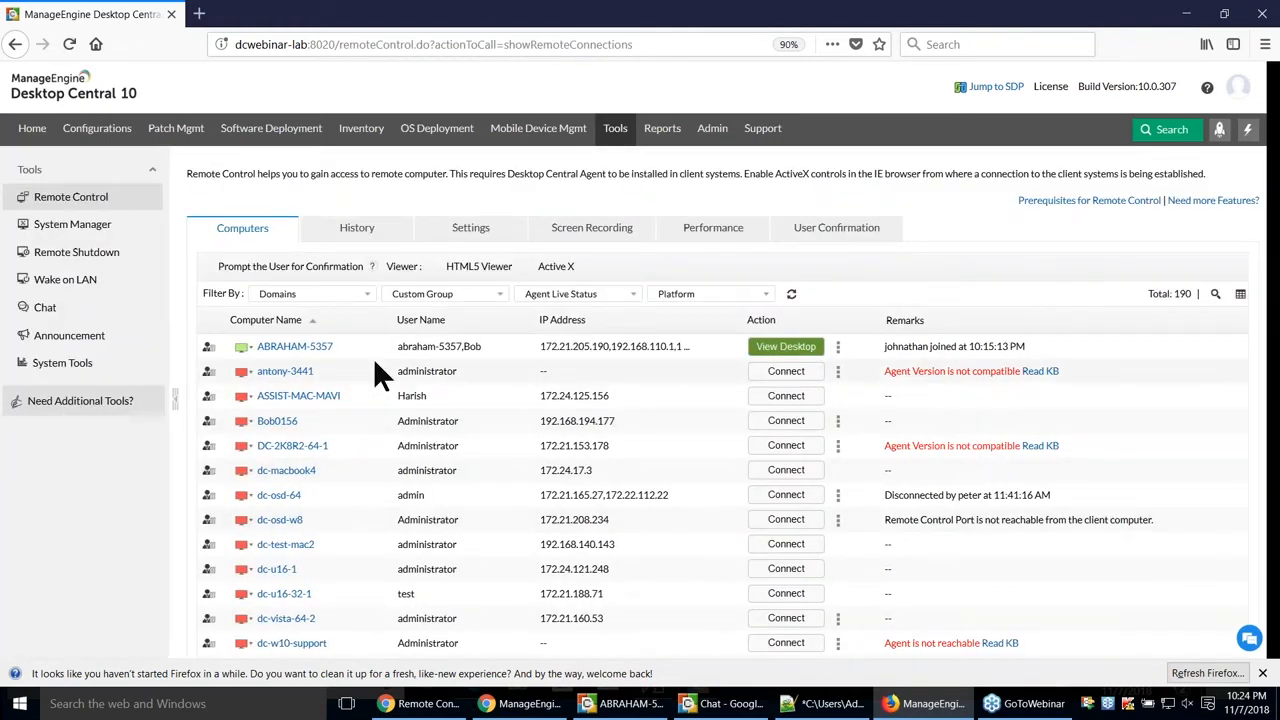
left_click(800, 352)
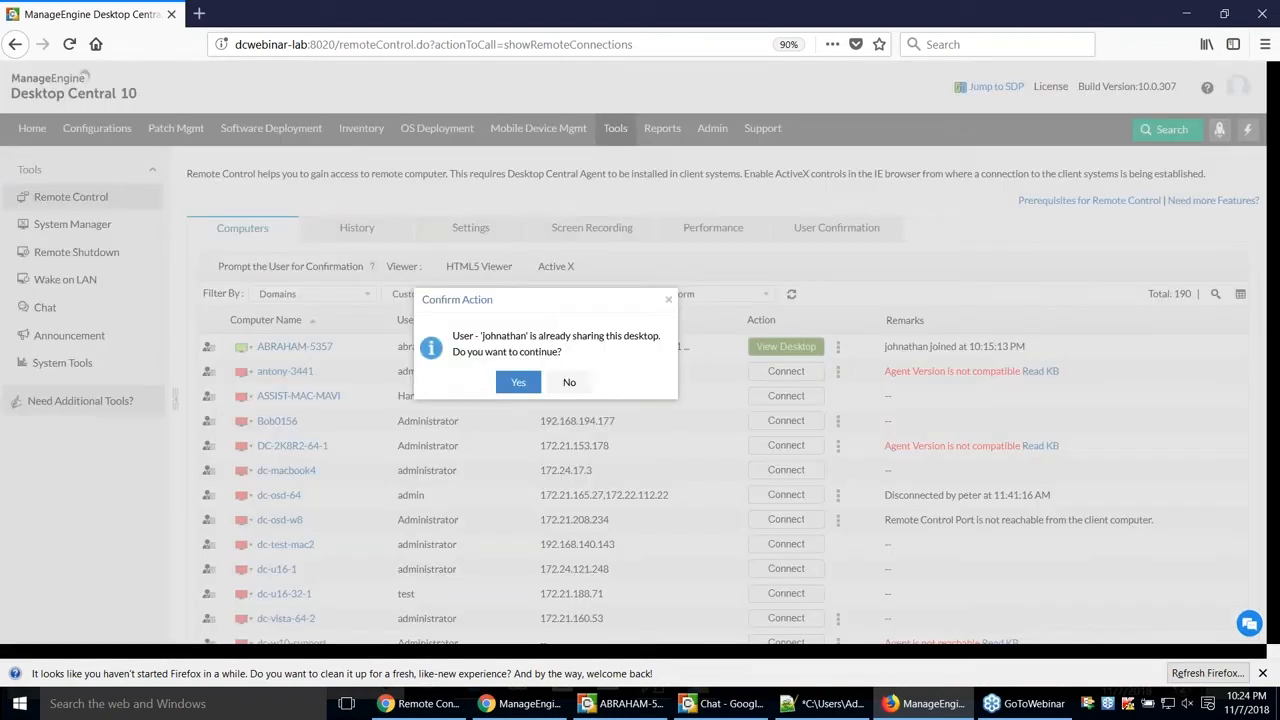
left_click(521, 383)
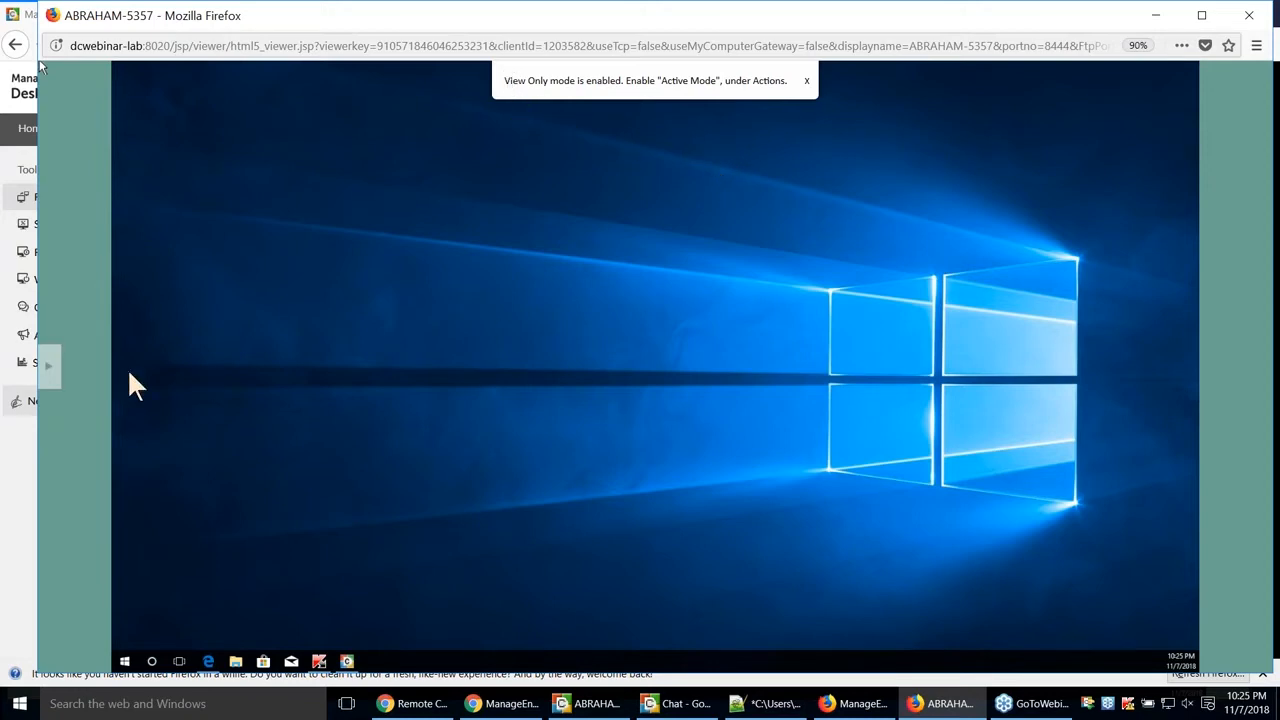
- Enable Active Mode in the Firefox viewer session and refresh the remote desktop
left_click(50, 368)
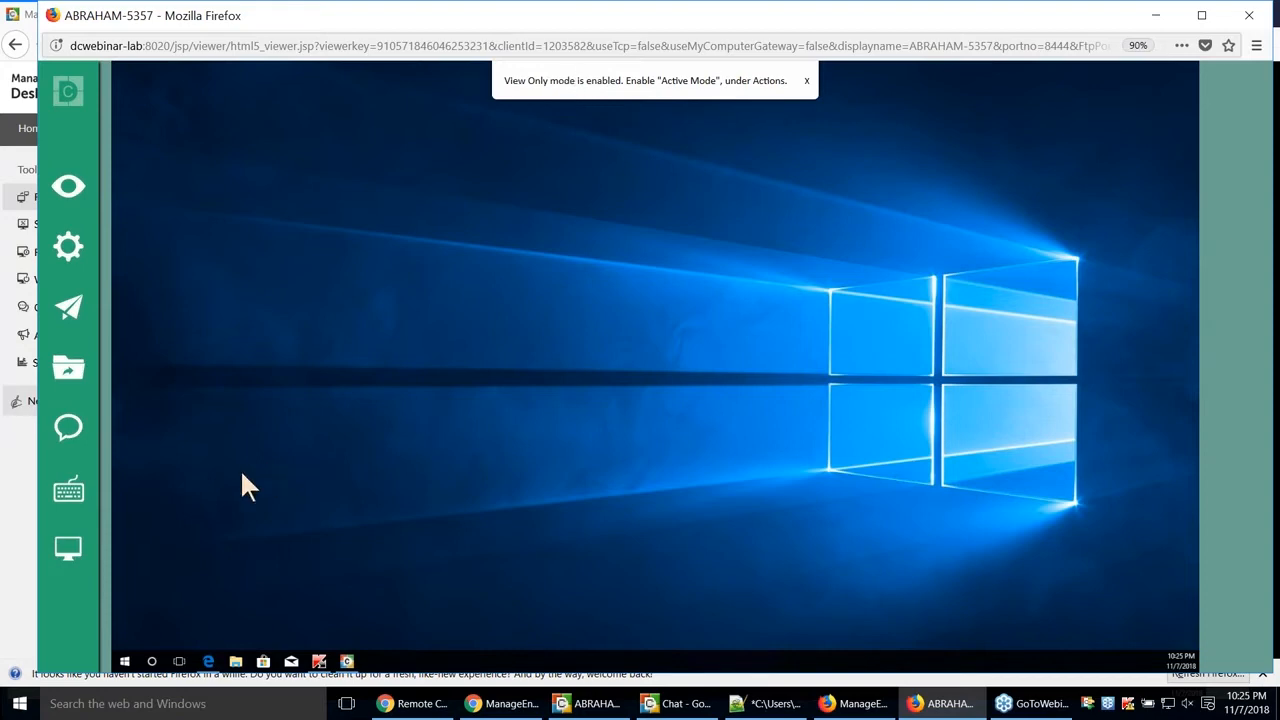
left_click(68, 248)
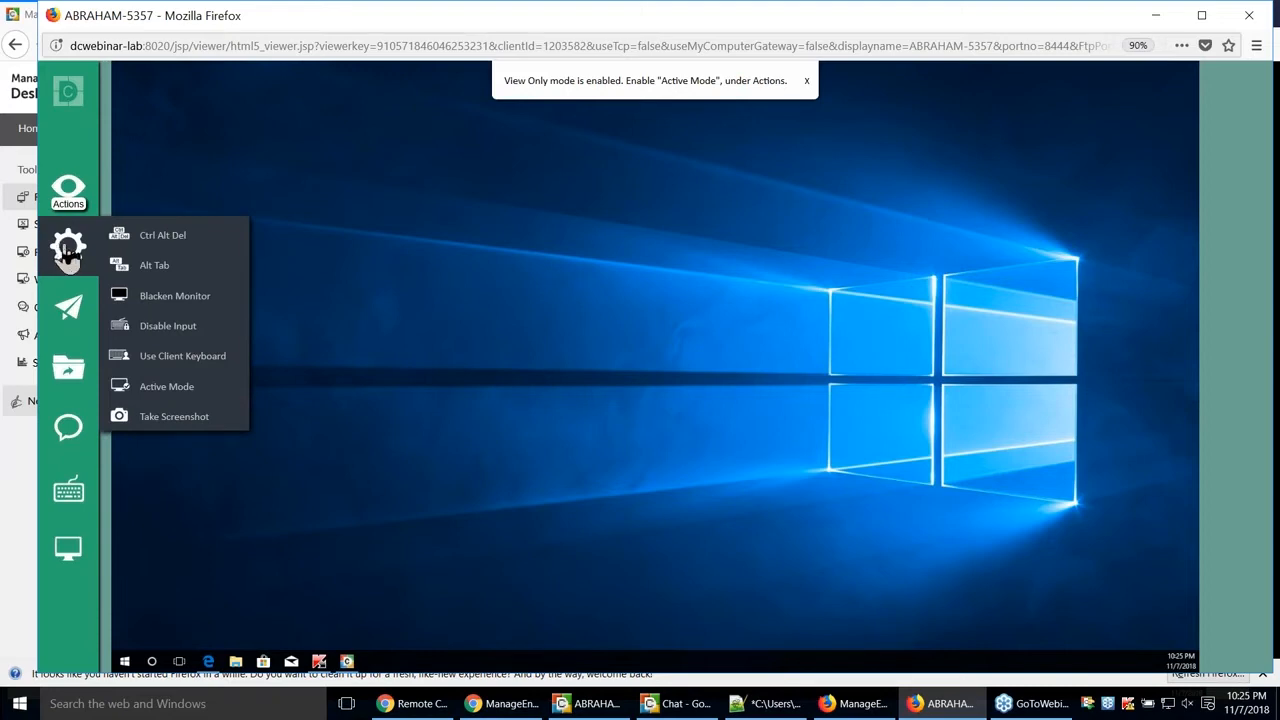
mouse_move(67, 254)
left_click(182, 387)
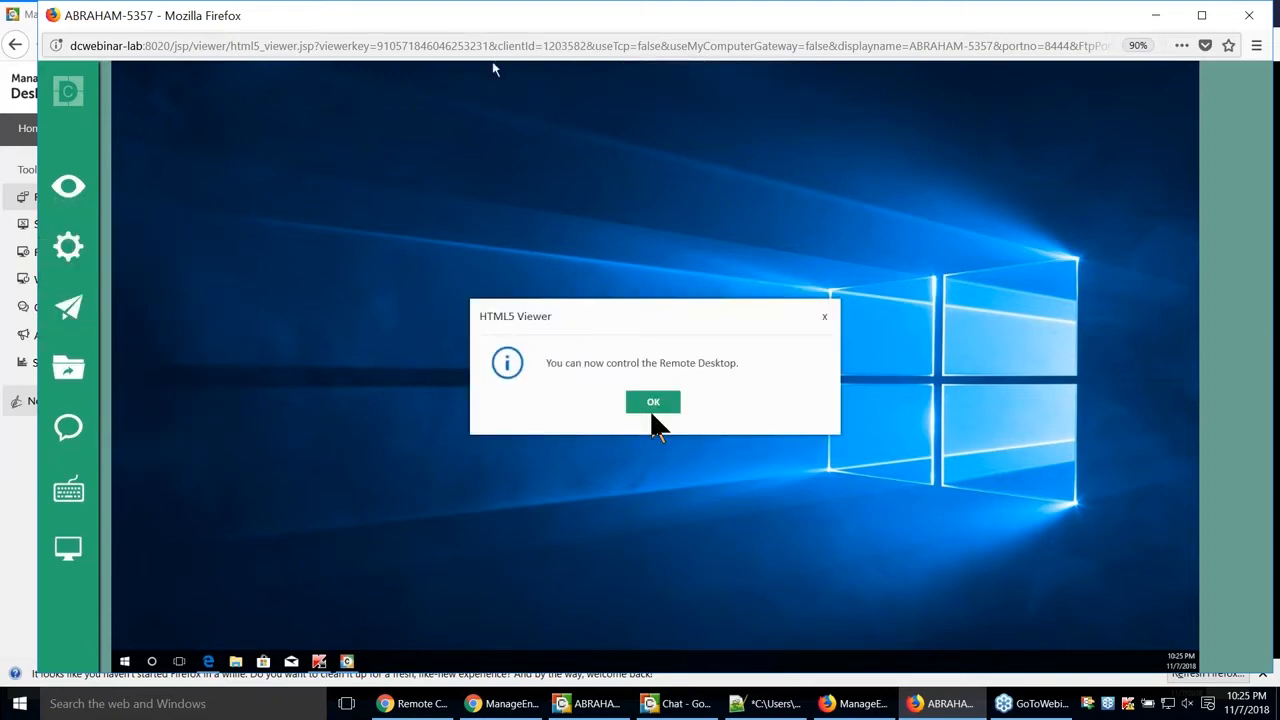
left_click(652, 406)
right_click(501, 233)
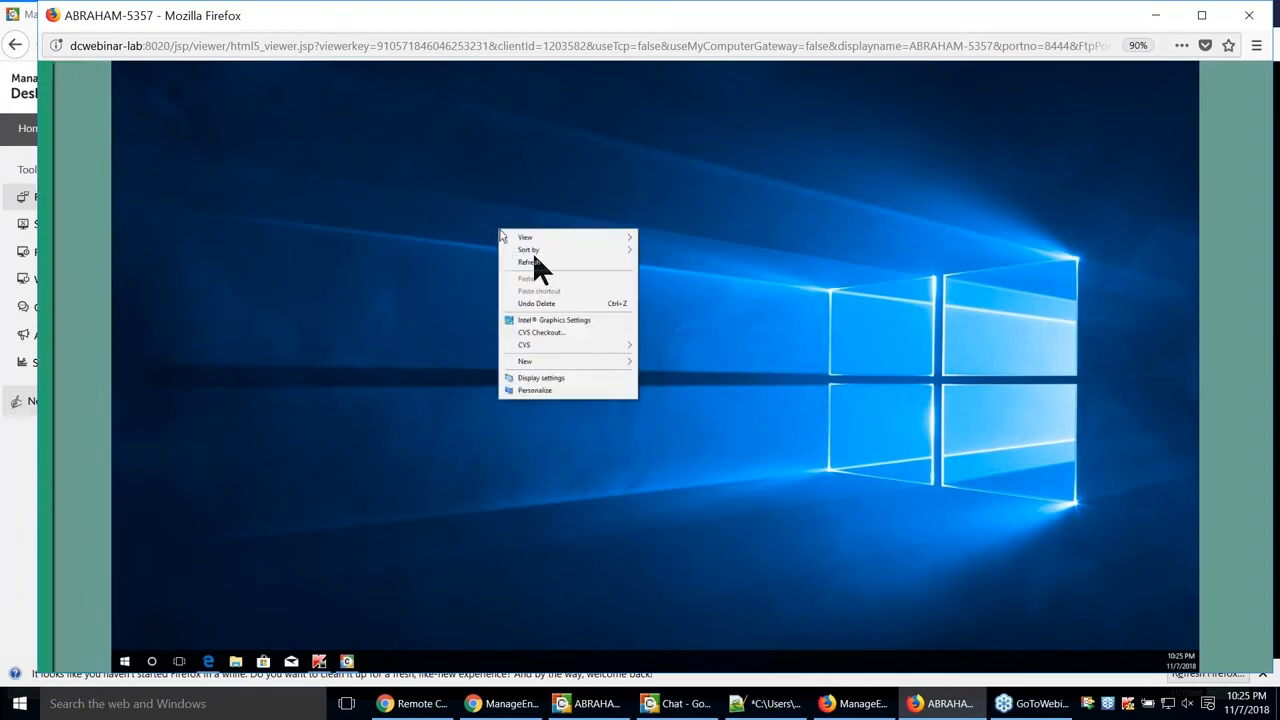
left_click(534, 262)
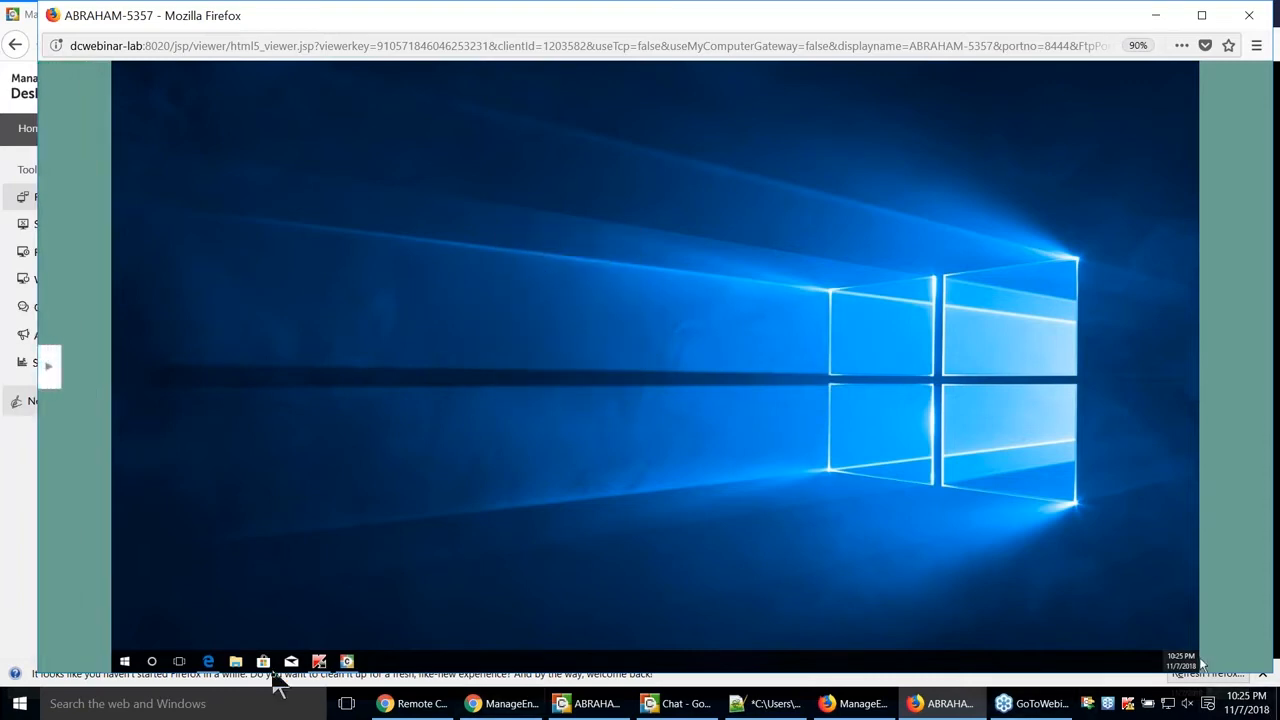
- Launch Device Manager on the remote computer through Quick Launch
left_click(48, 366)
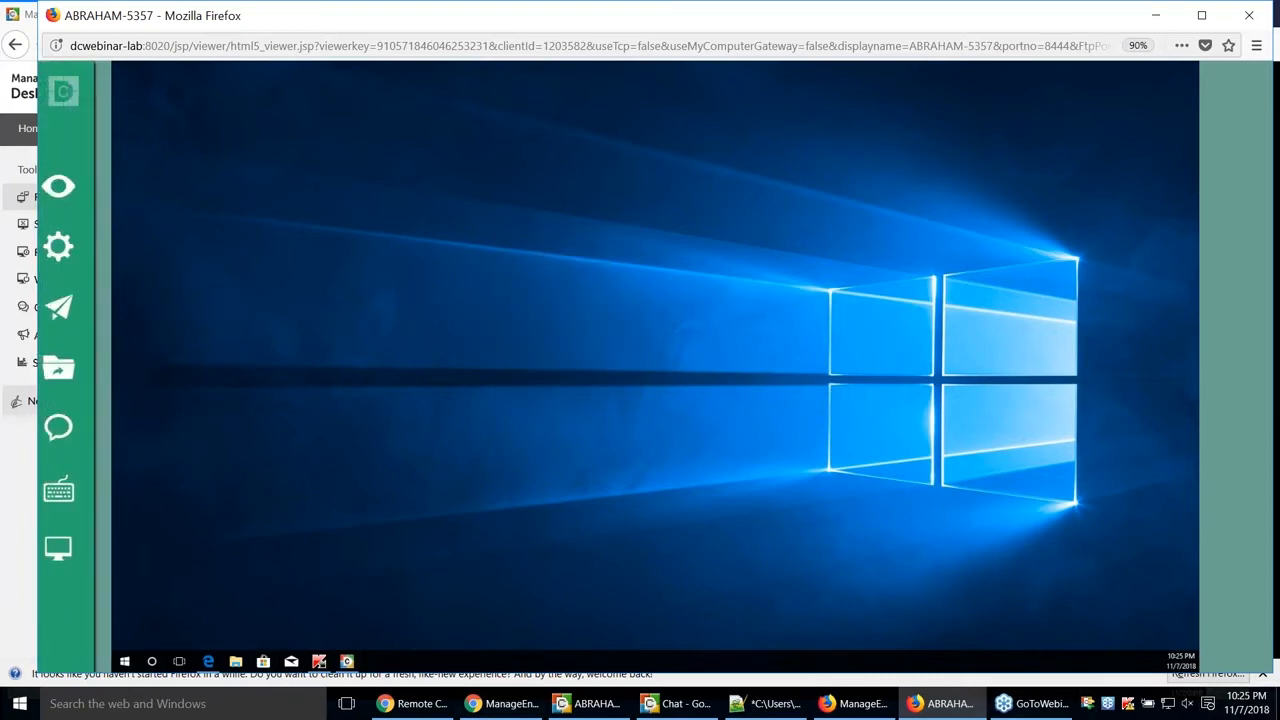
left_click(88, 268)
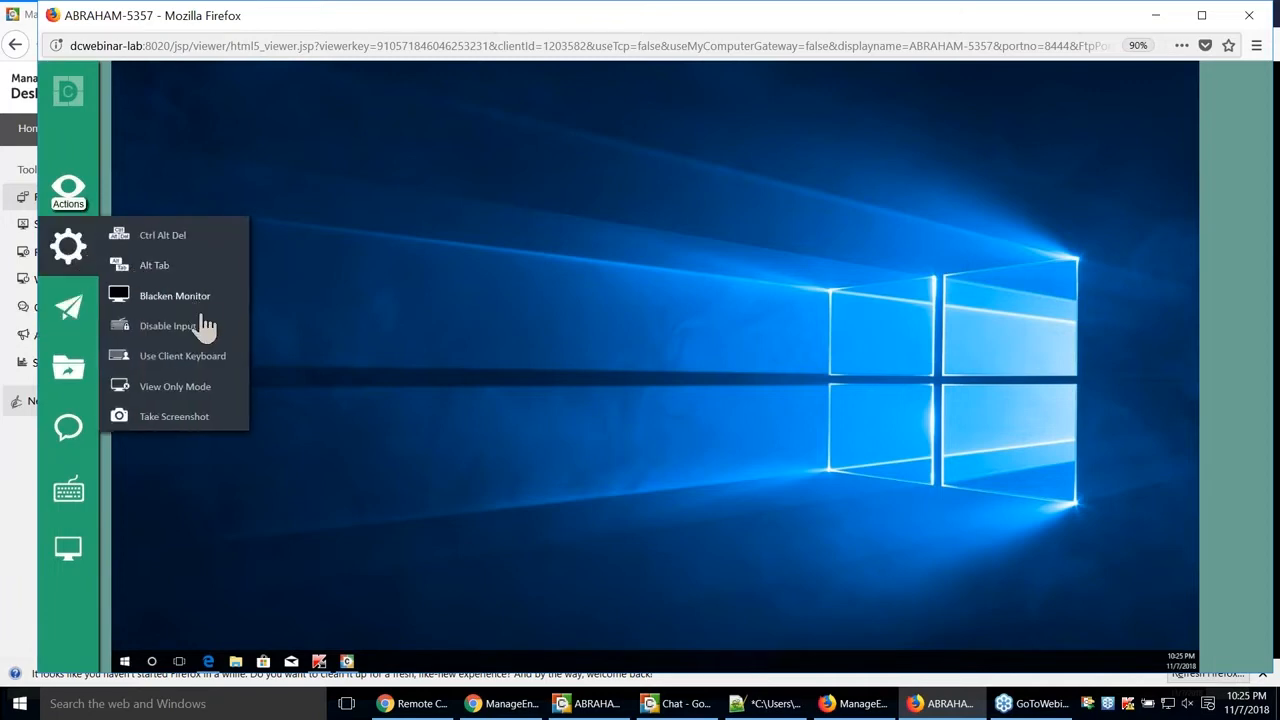
left_click(72, 312)
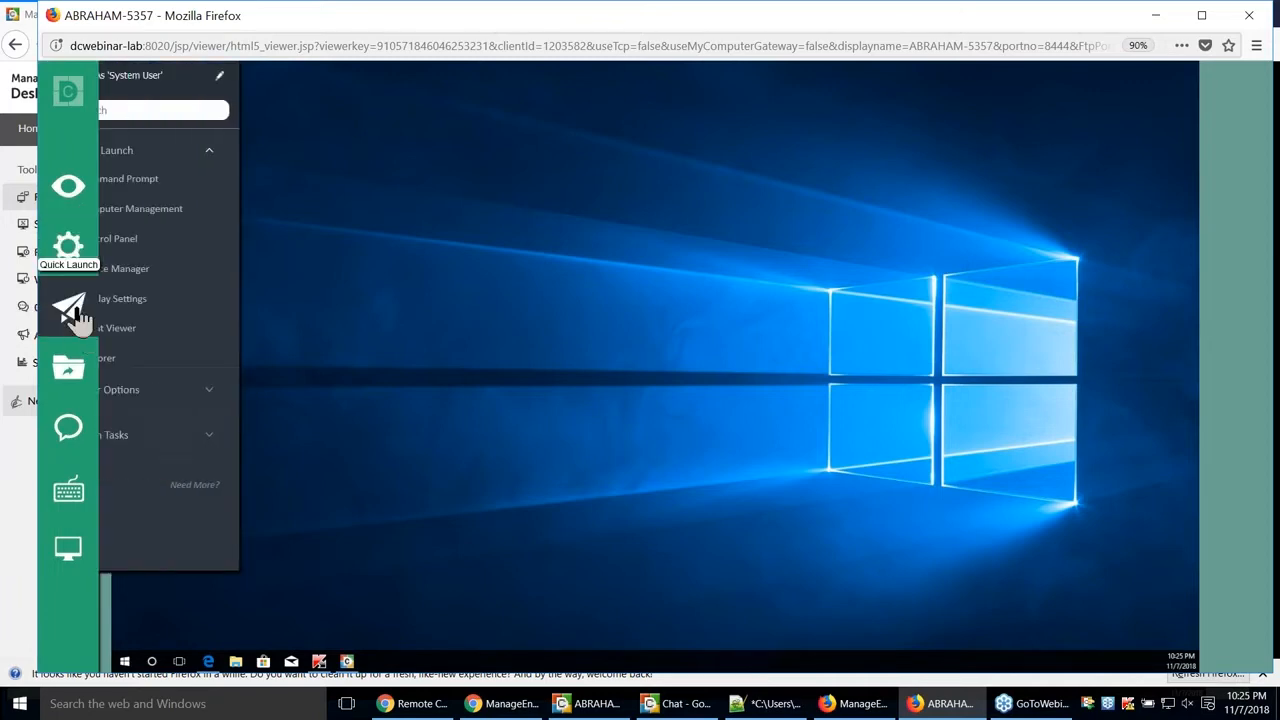
left_click(200, 267)
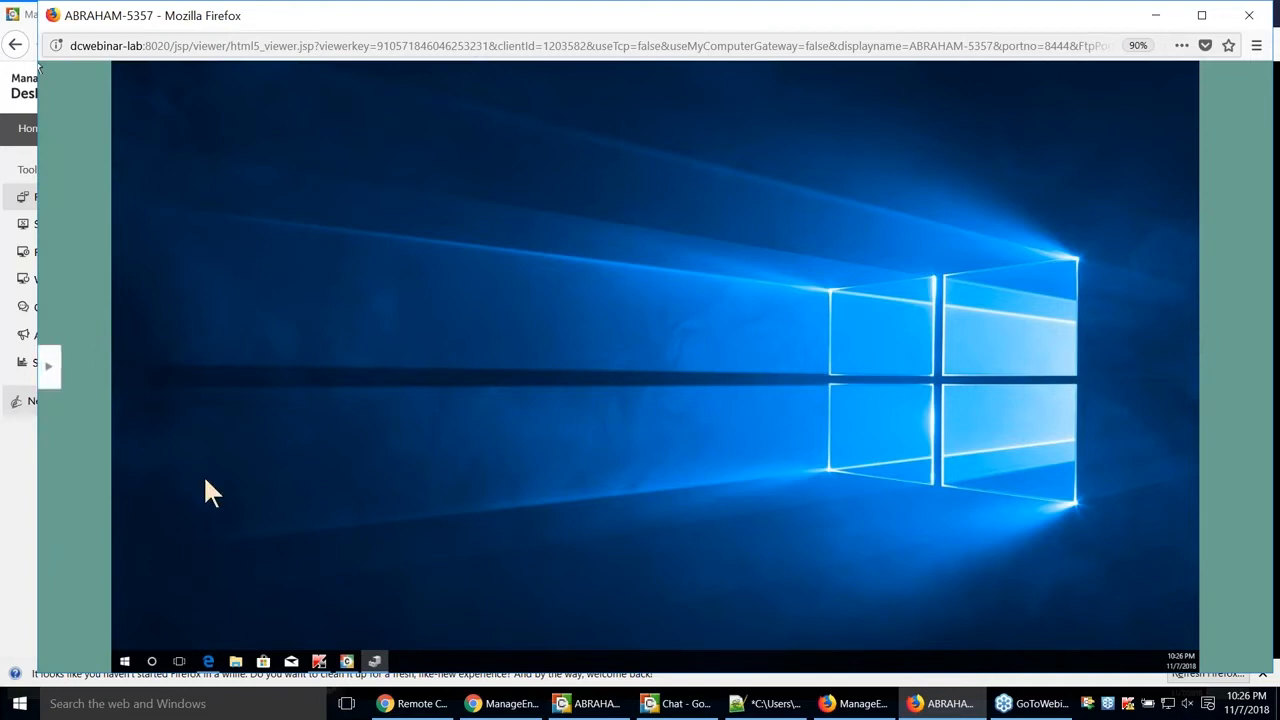
- Switch the Firefox viewer to the remote computer's monitor 1
left_click(45, 375)
left_click(68, 550)
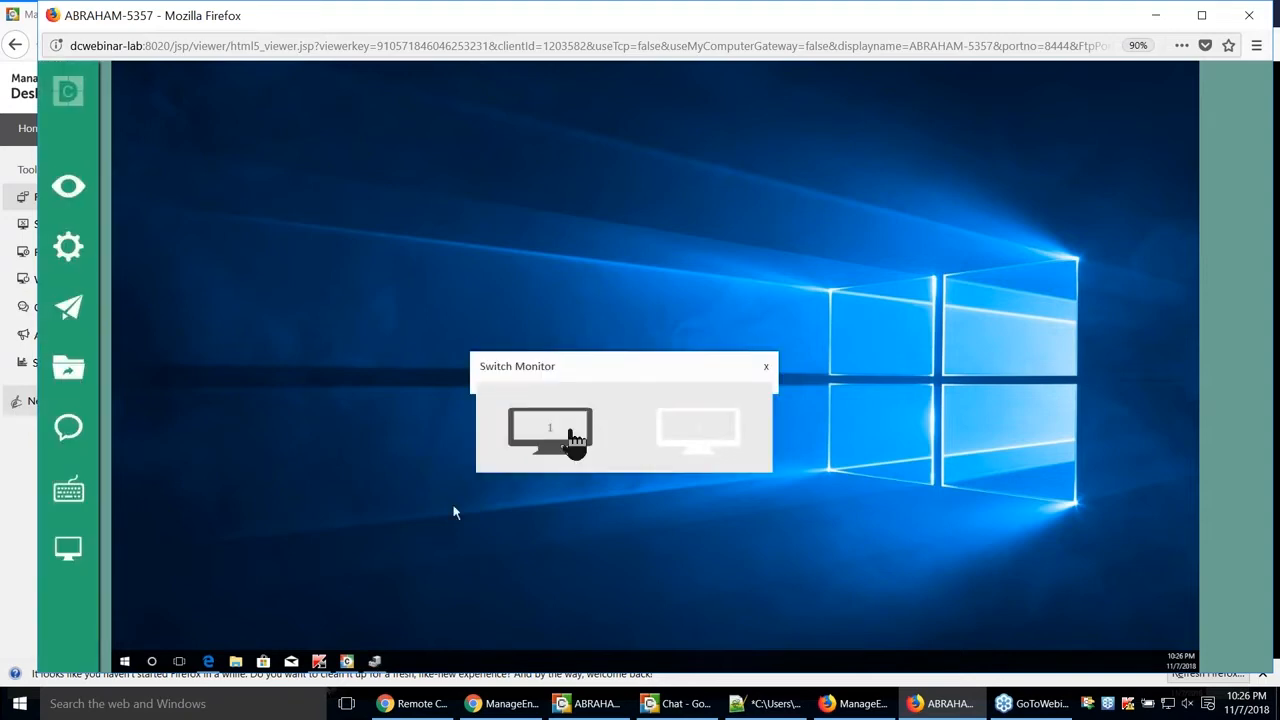
left_click(575, 440)
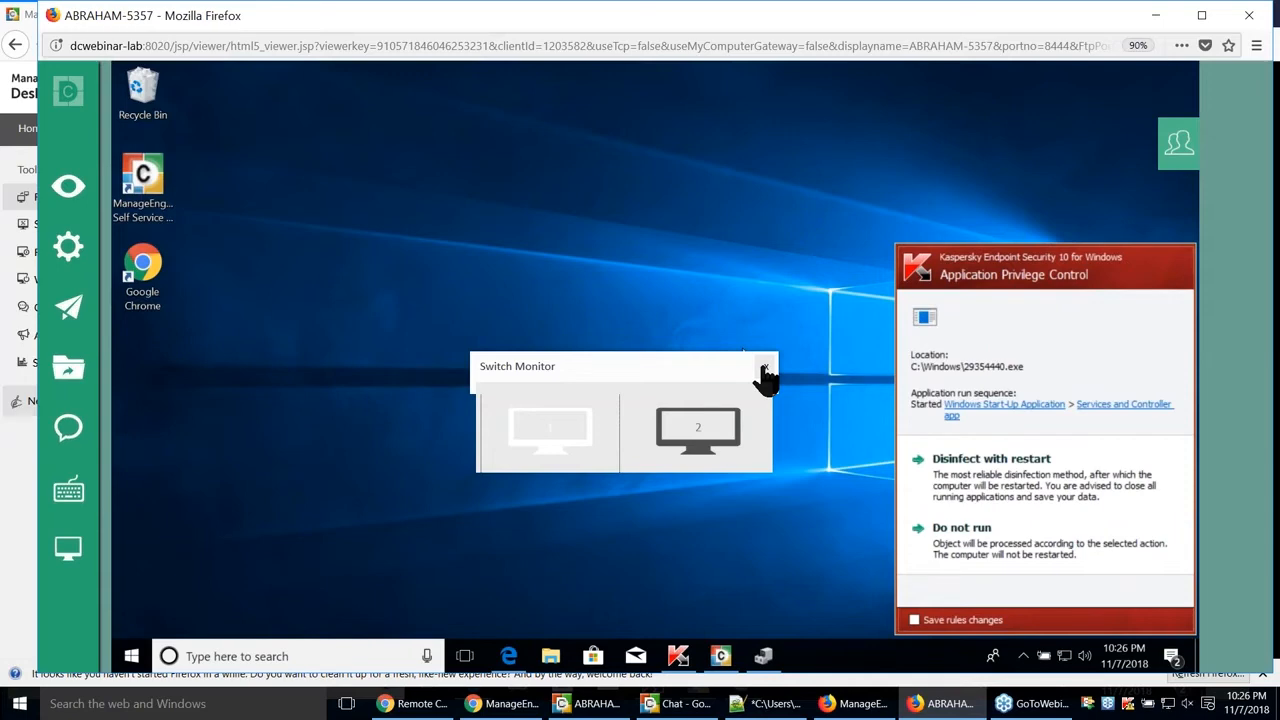
- Close the ABRAHAM-5357 viewer window in Firefox and confirm leaving the page
left_click(916, 705)
left_click(940, 704)
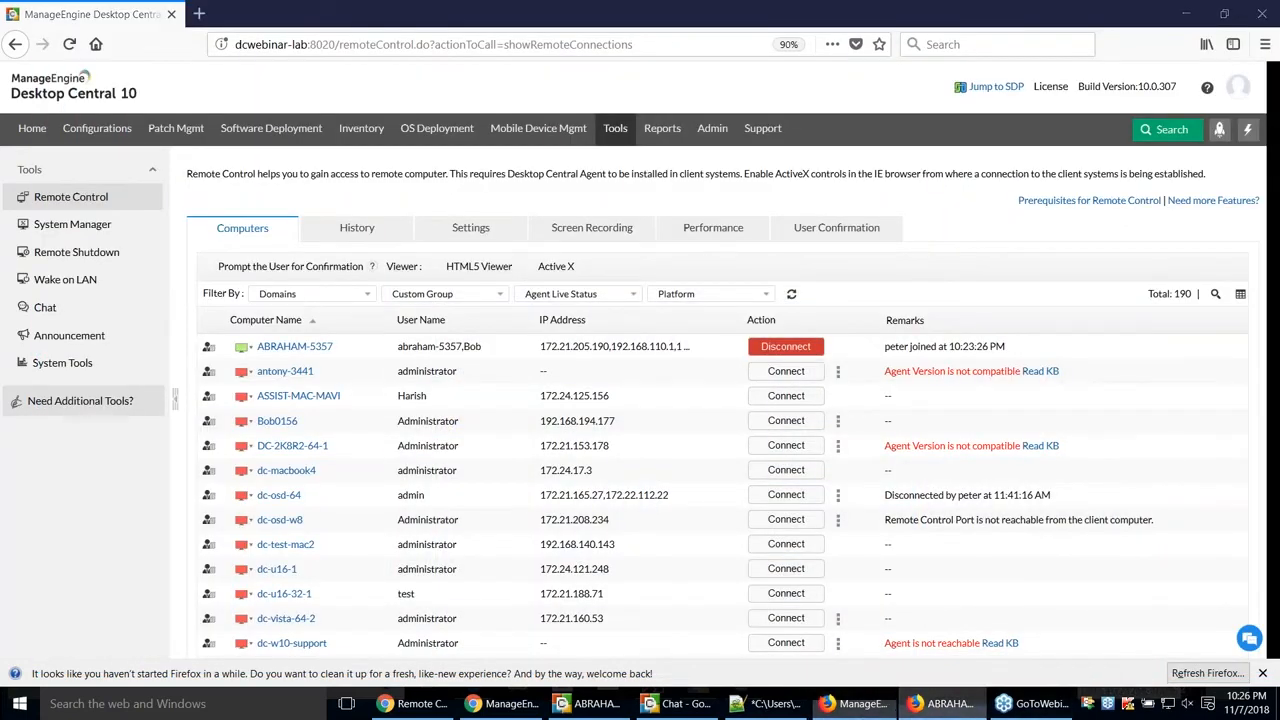
left_click(1249, 16)
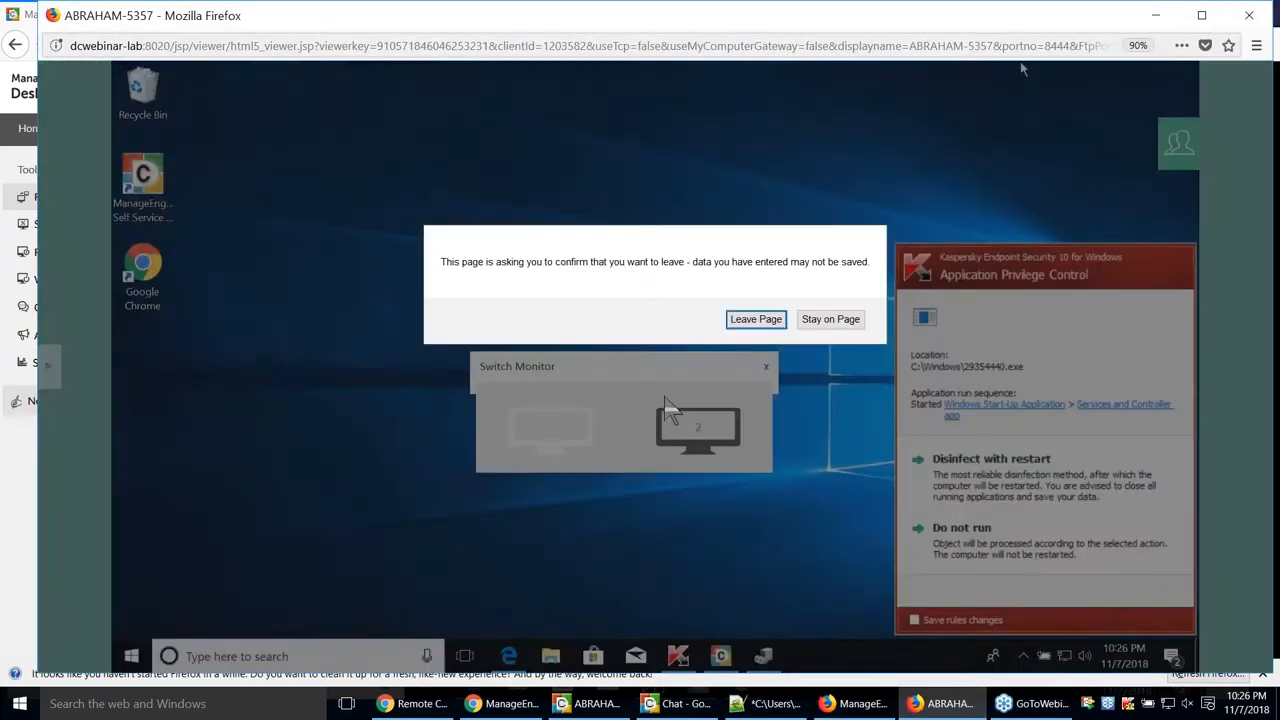
left_click(757, 320)
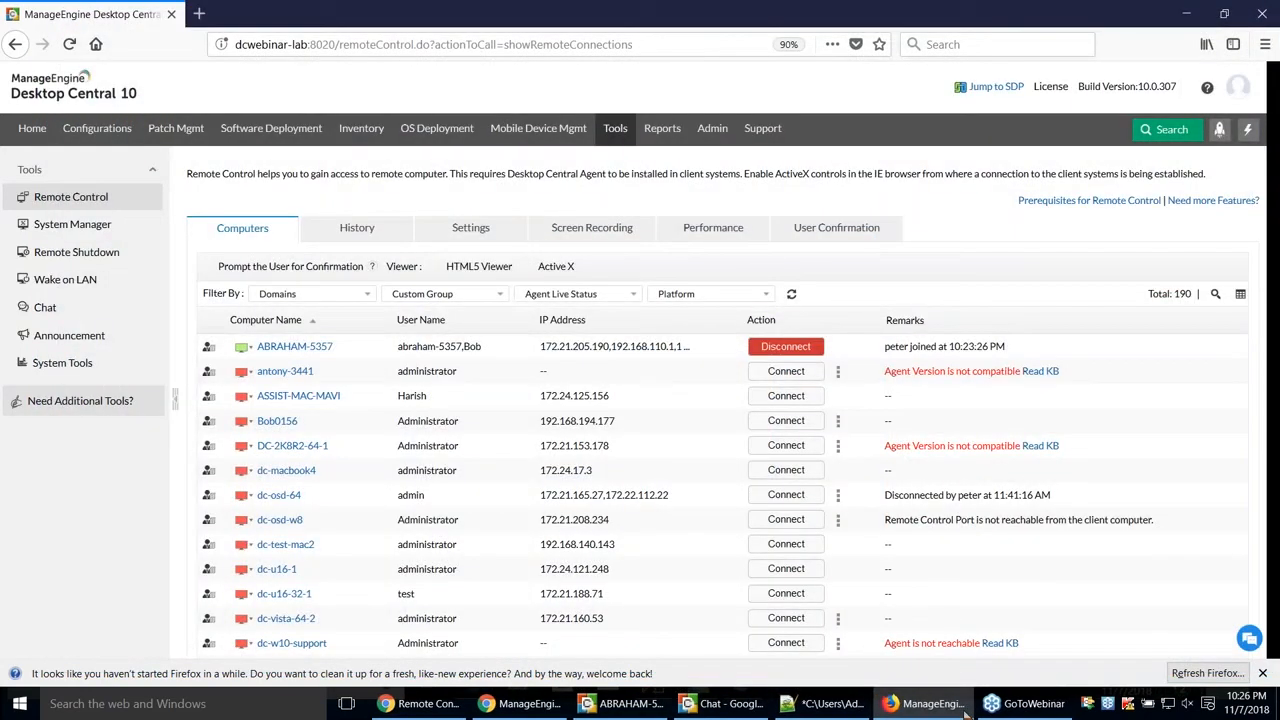
- Return to the ABRAHAM-5357 viewer in Chrome and close the Switch Monitor dialog and the virtual key bar
left_click(625, 704)
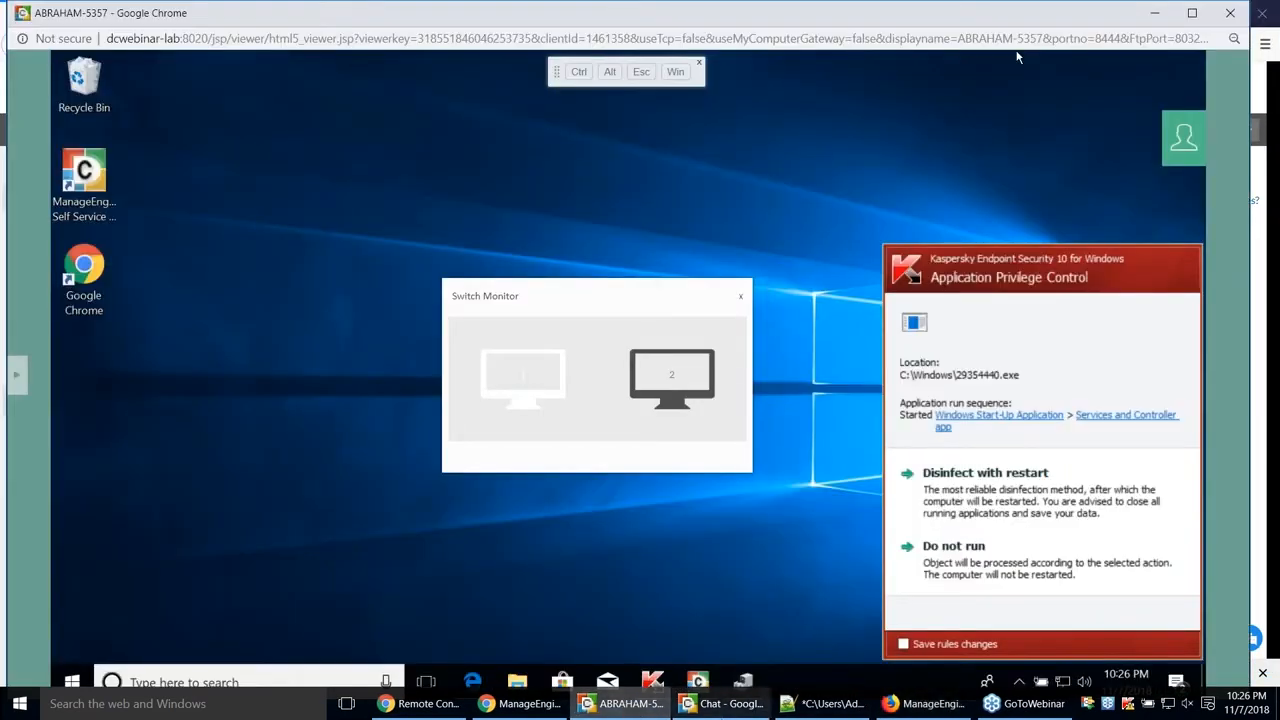
left_click(740, 297)
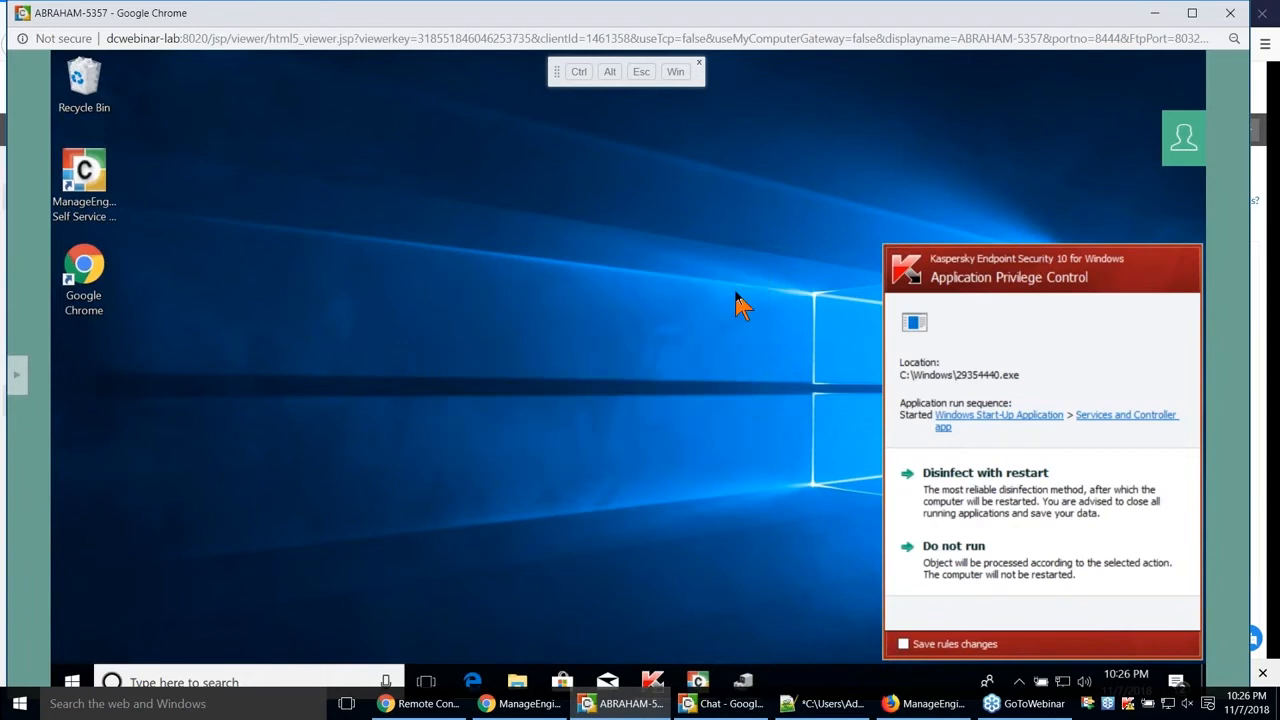
left_click(699, 63)
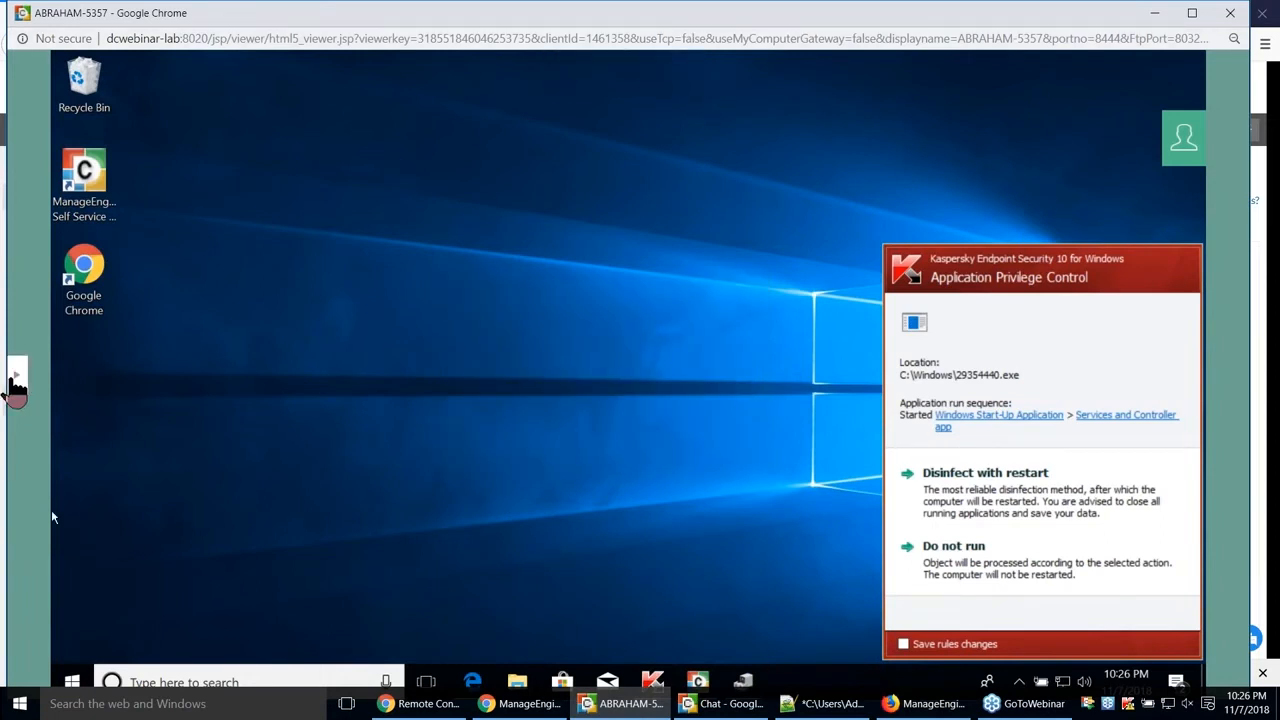
- Start a text chat with the end user from the remote viewer's chat tools
left_click(14, 380)
mouse_move(46, 435)
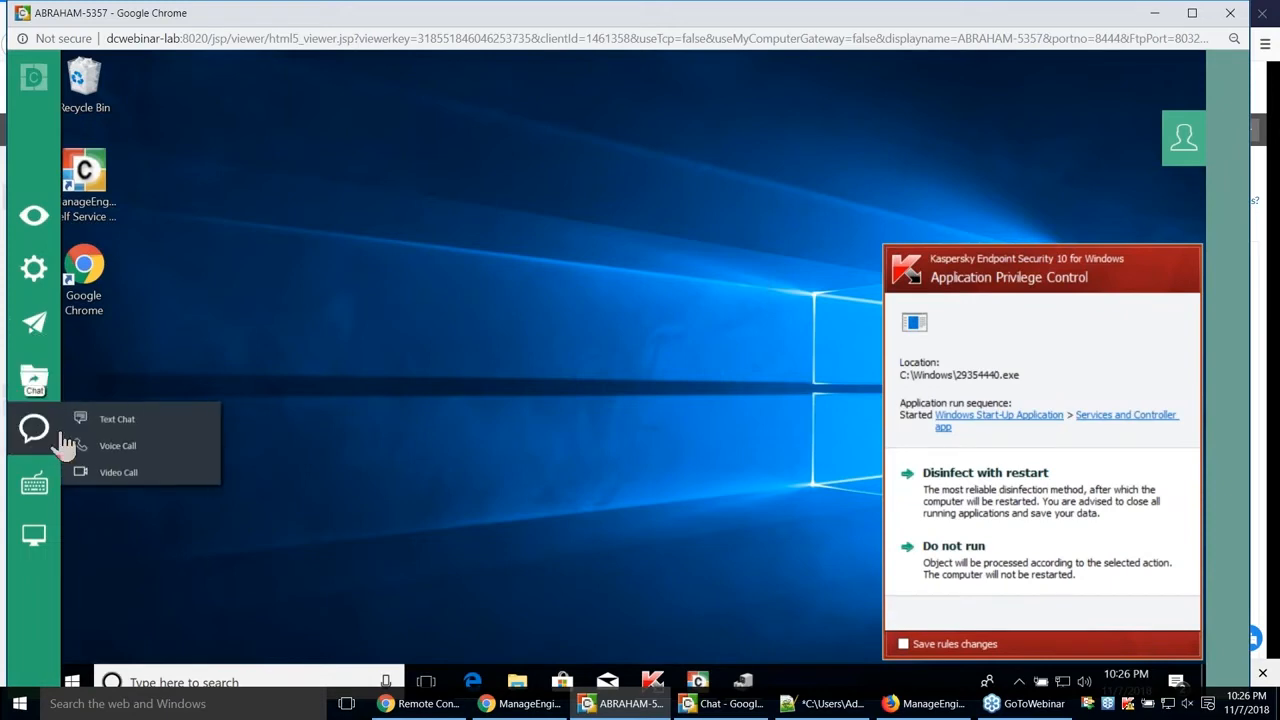
left_click(122, 421)
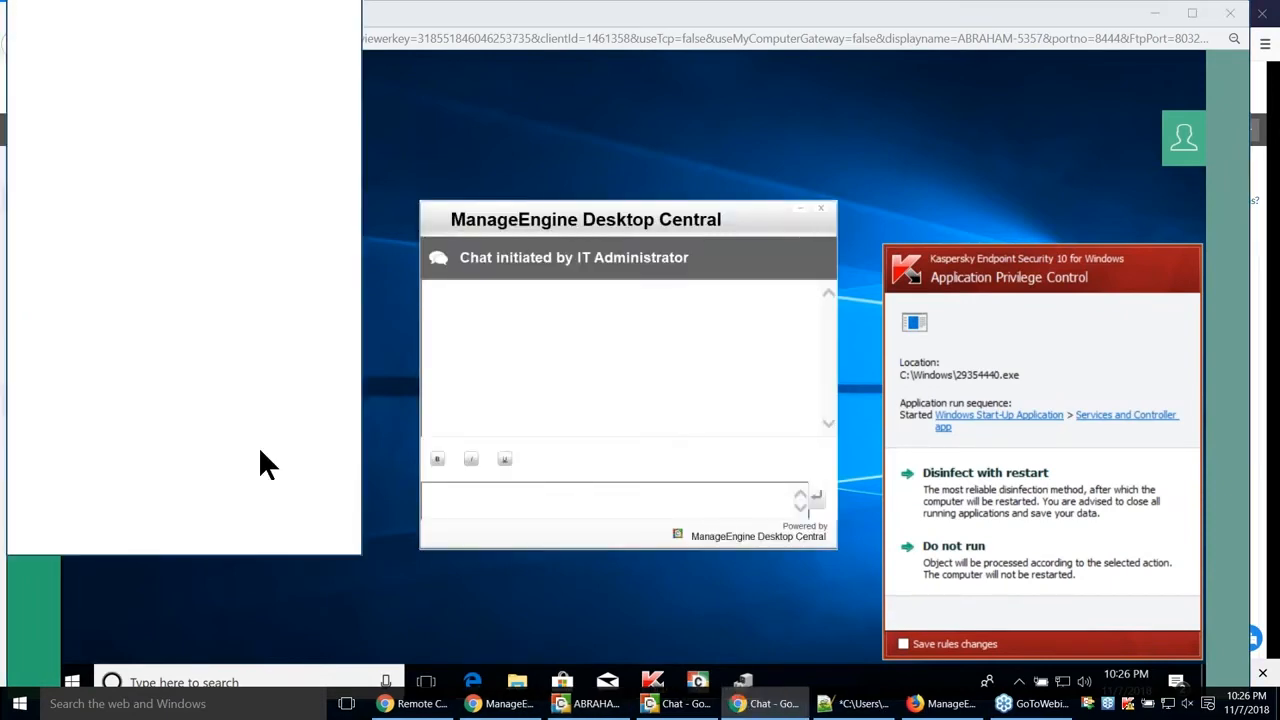
left_click(481, 505)
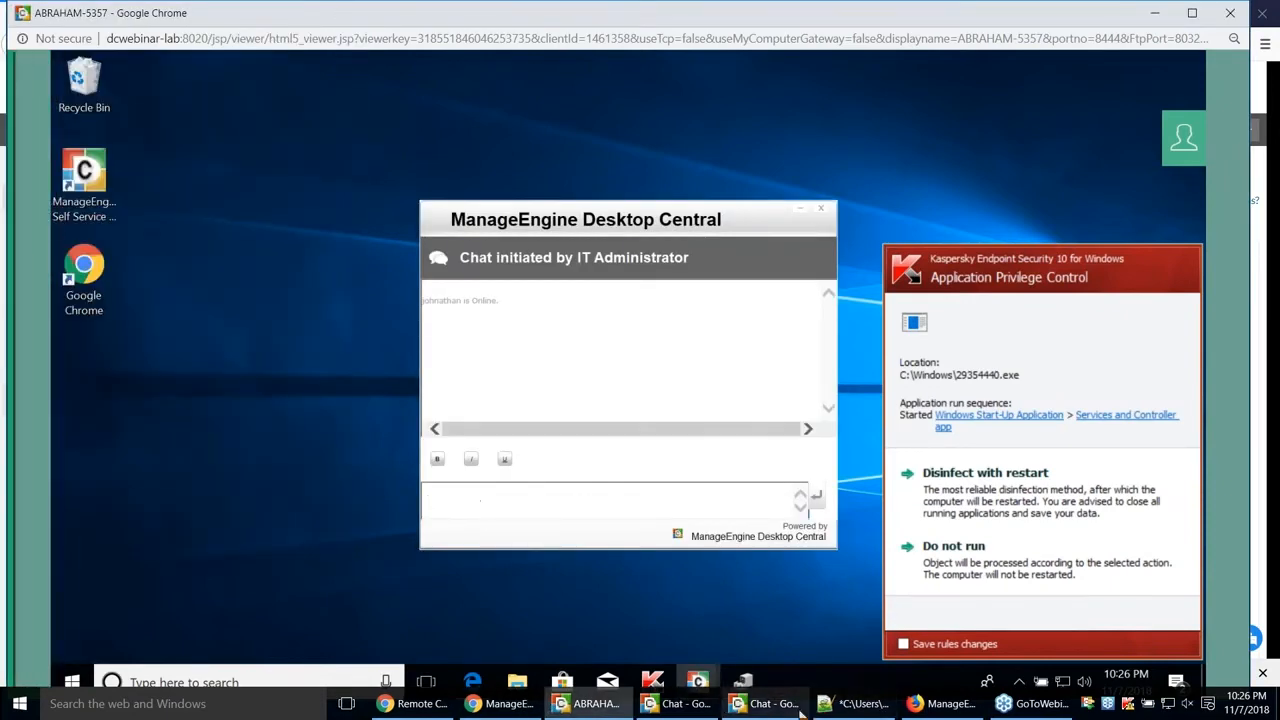
- Copy the second chat message in Dialogs for Webinar.txt in Notepad++, from its greeting through "Can we do a quick reboot your machine?"
left_click(855, 703)
left_click_drag(343, 489, 18, 405)
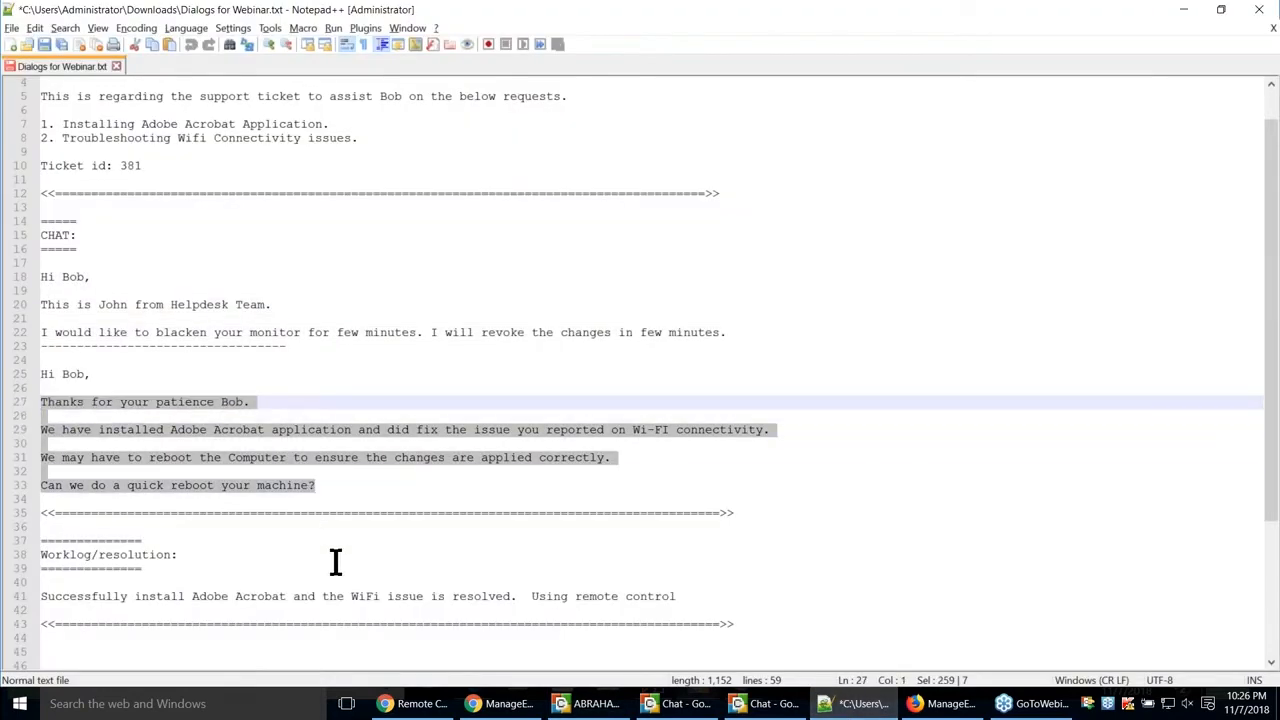
left_click(359, 490)
left_click_drag(257, 467, 20, 374)
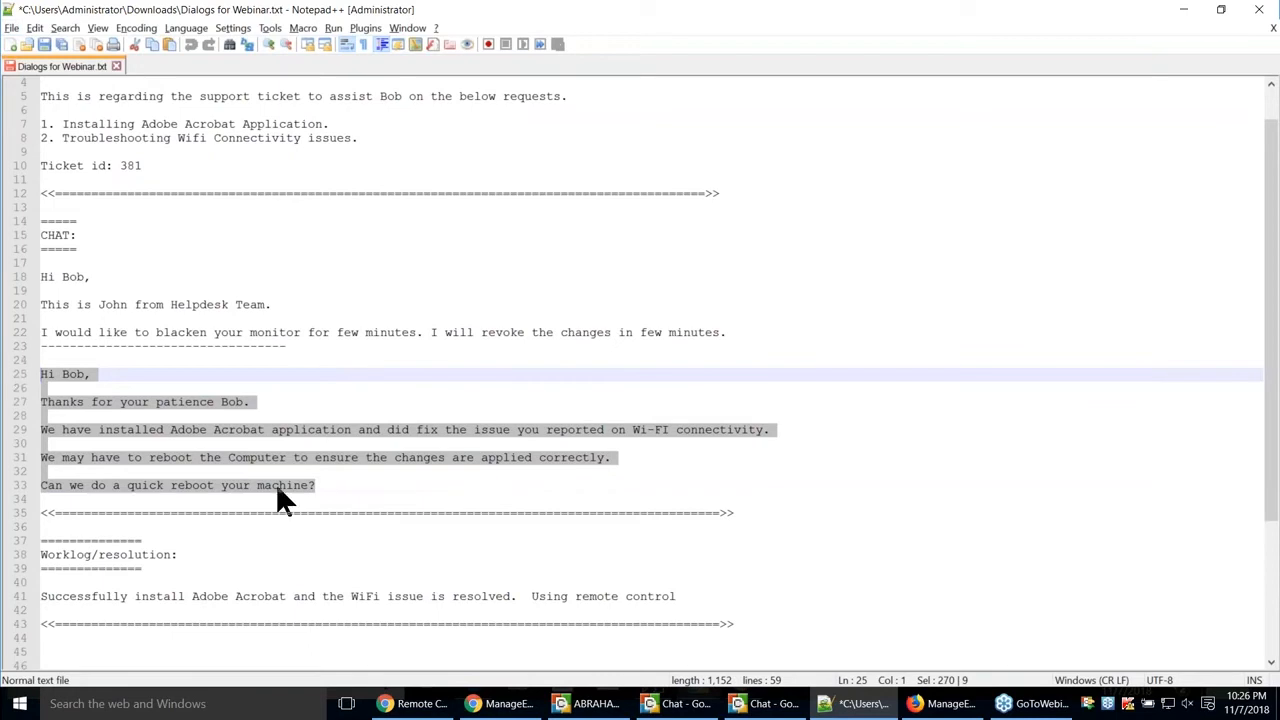
key("ctrl+c")
key("alt+Tab")
key("ctrl+v")
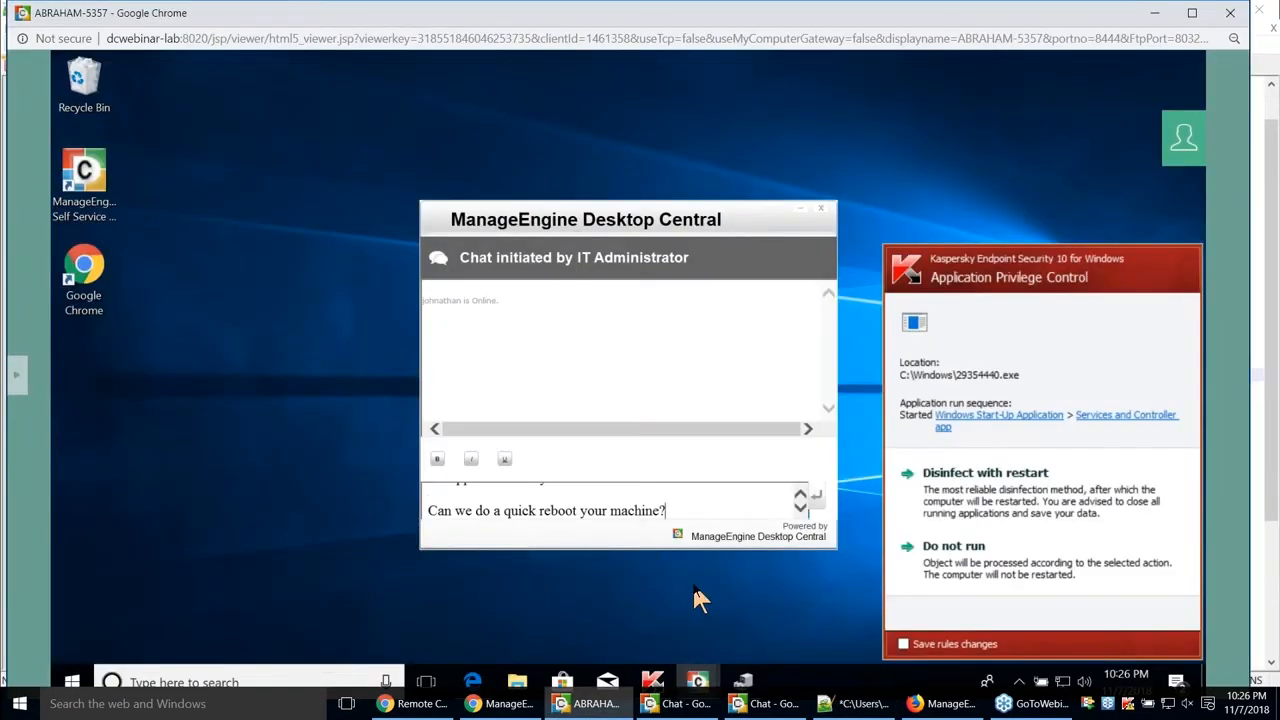
key("ctrl+a")
key("BackSpace")
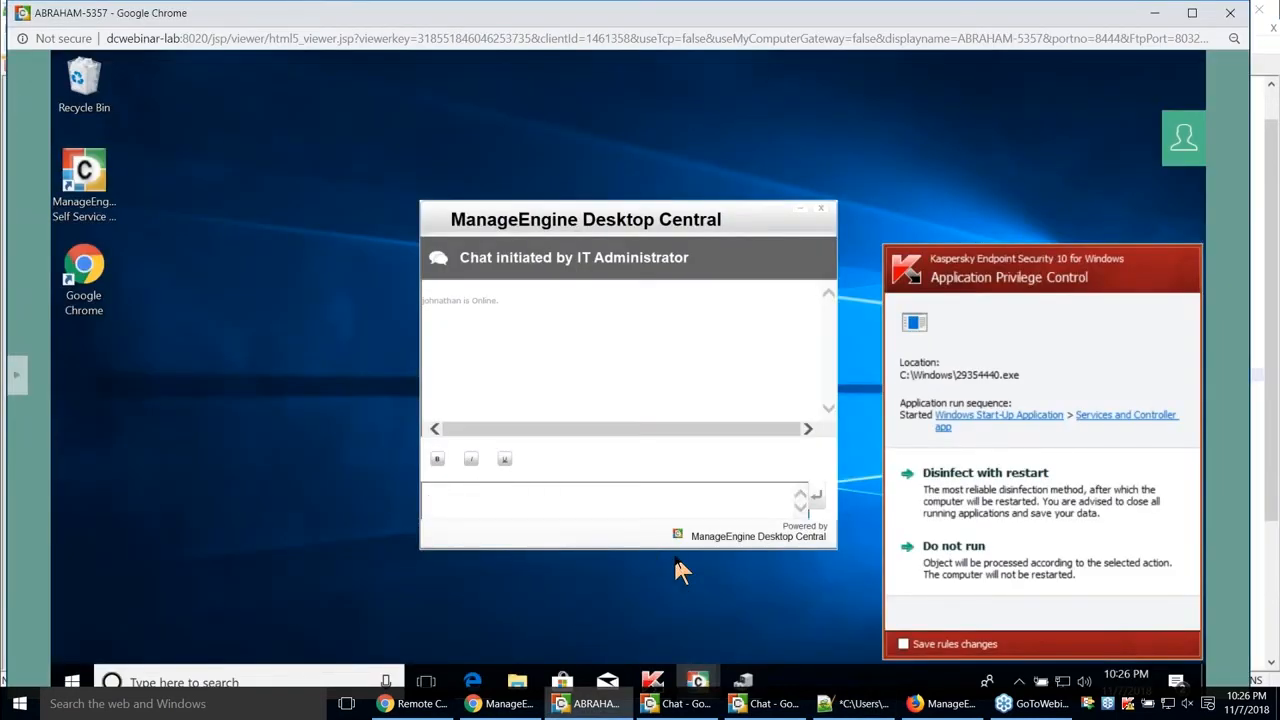
left_click(500, 703)
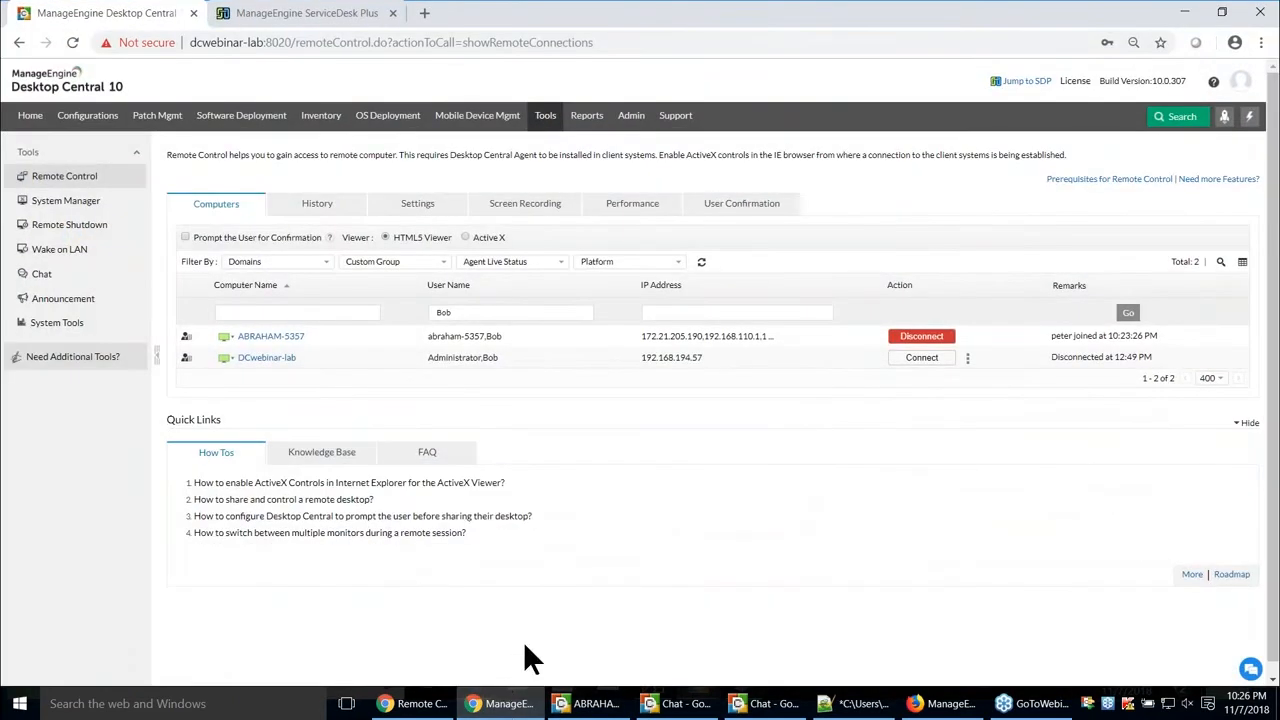
- Open a technician text chat from the ABRAHAM-5357 viewer and send the copied reboot request to the end user
left_click(590, 703)
left_click(18, 382)
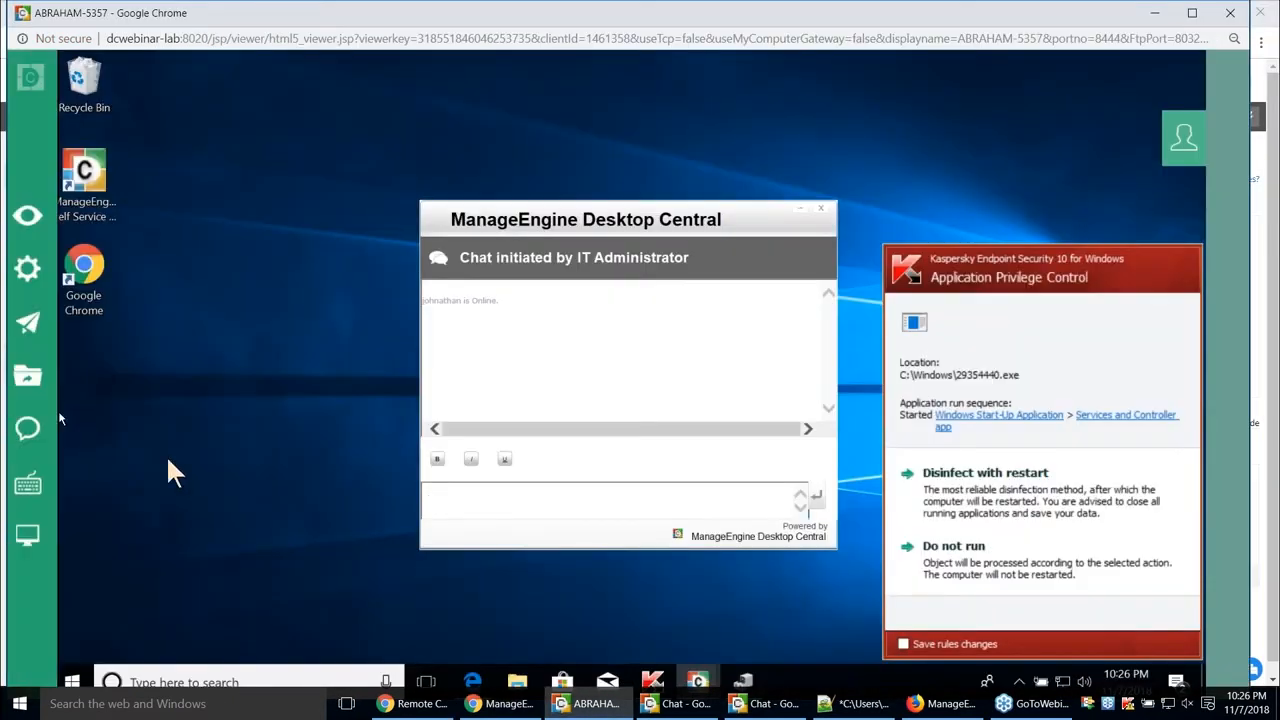
left_click(34, 428)
left_click(168, 424)
left_click(110, 503)
key("ctrl+v")
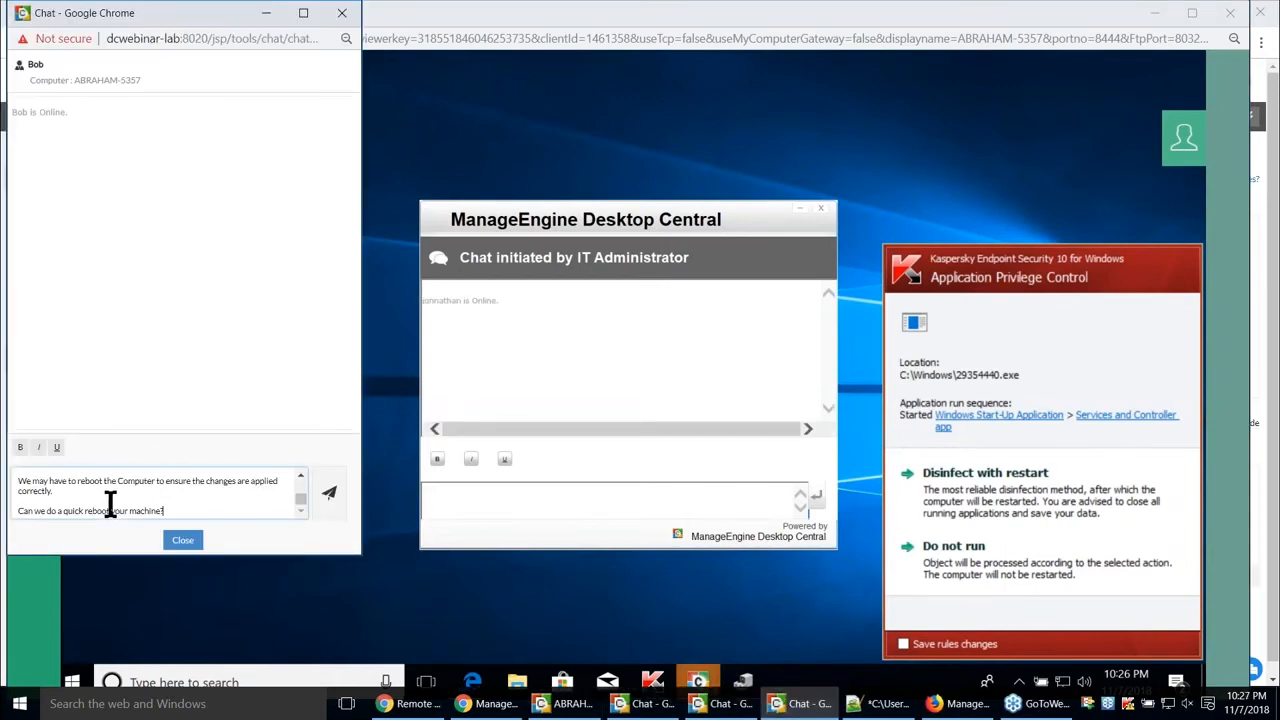
key("Return")
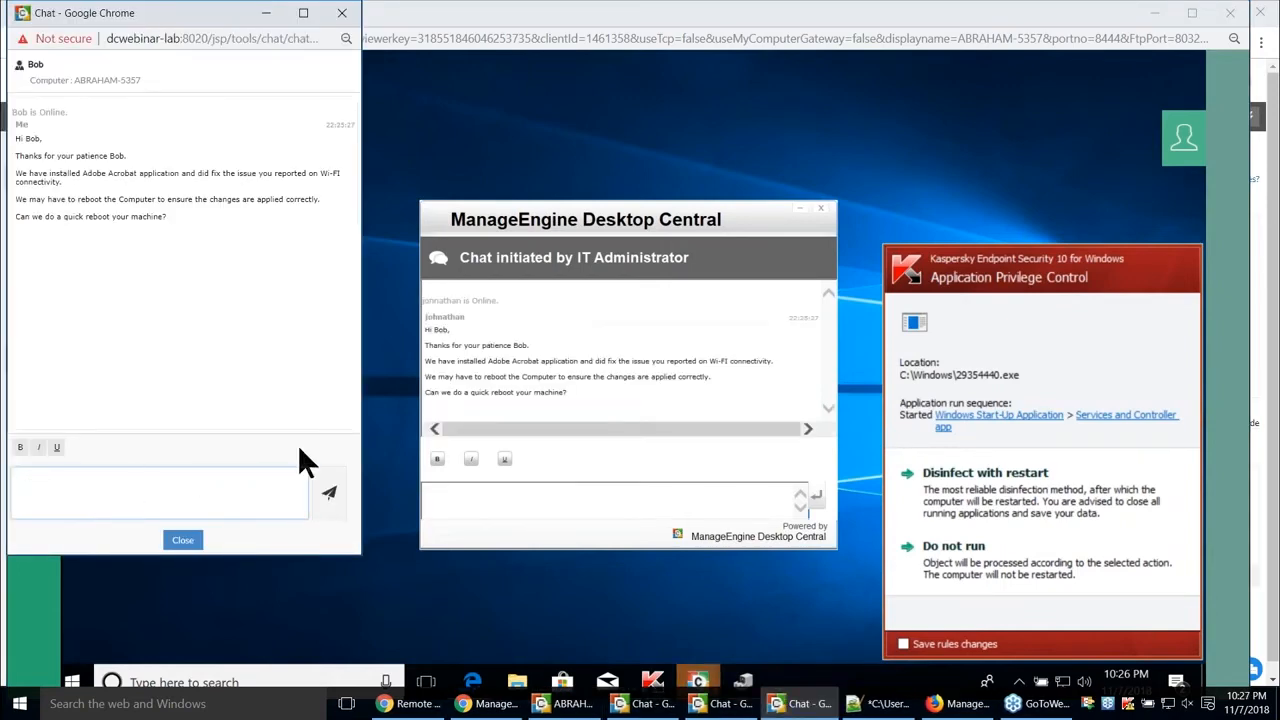
- Reply "yes" from the end user's chat window on the remote desktop
left_click(455, 505)
type("yes")
key("Return")
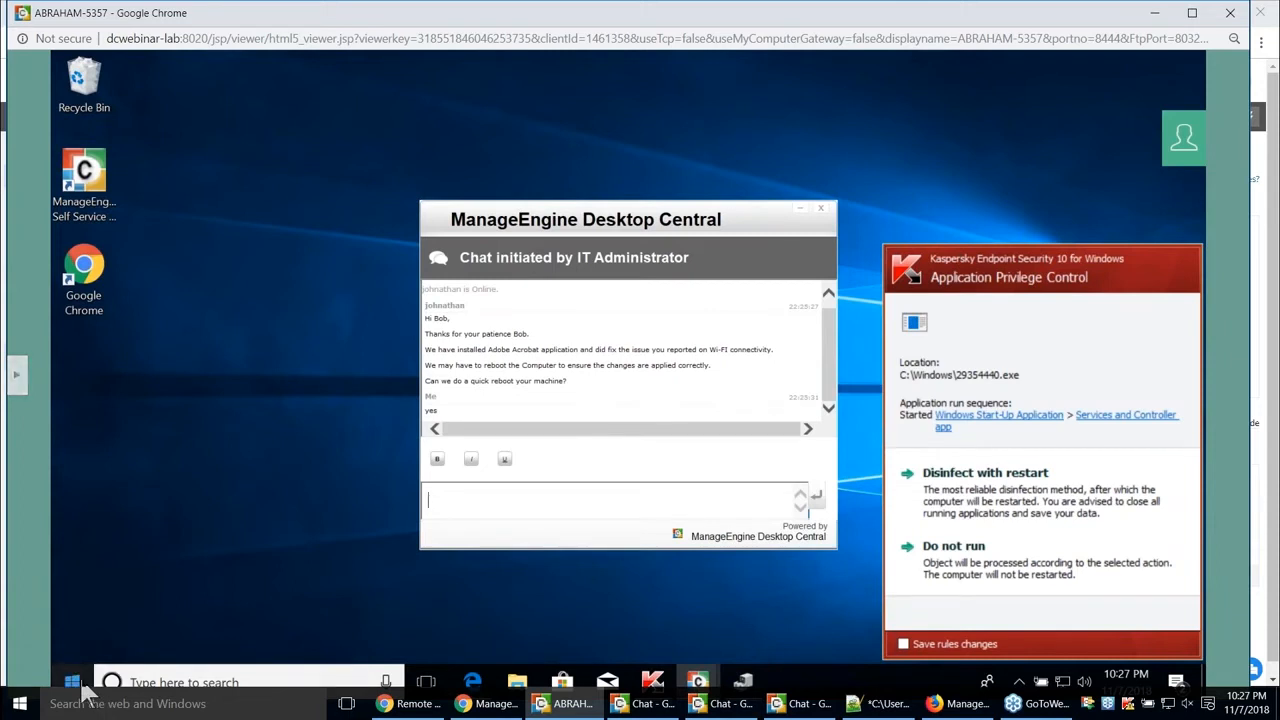
- Examine the viewer's Reboot power options, Quick Launch tools and the accounts available for Run As
left_click(17, 377)
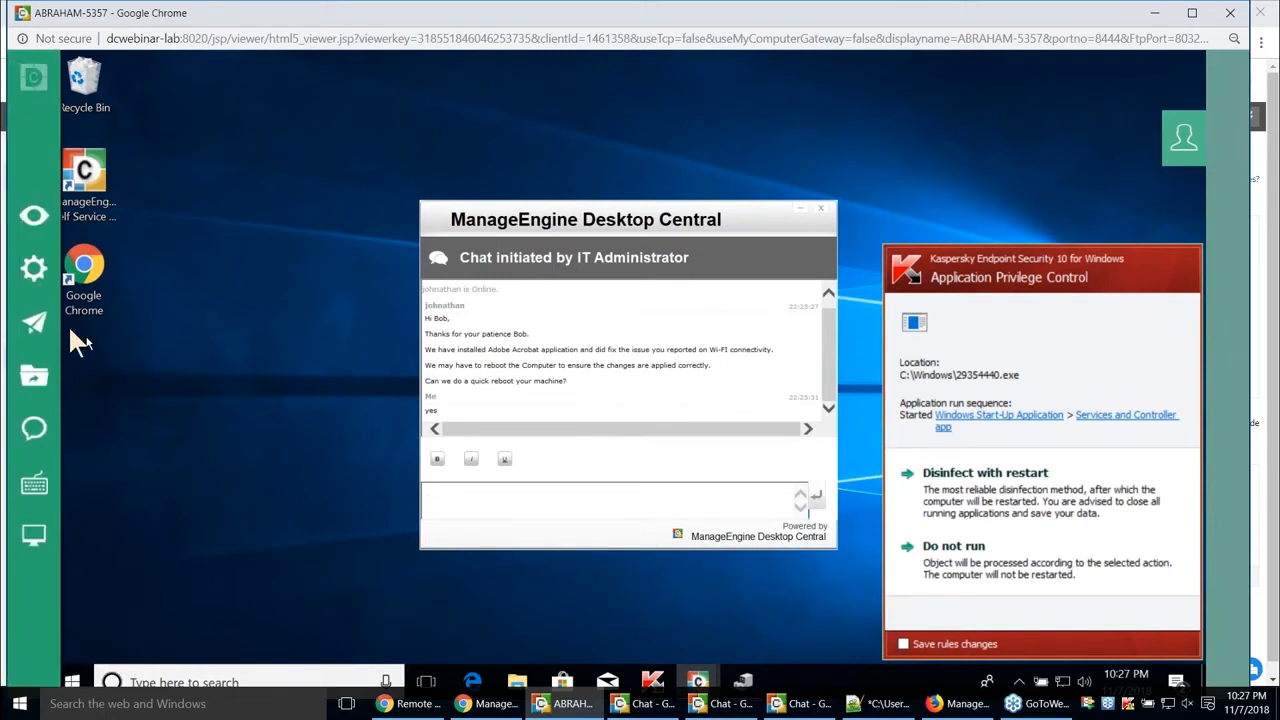
left_click(45, 322)
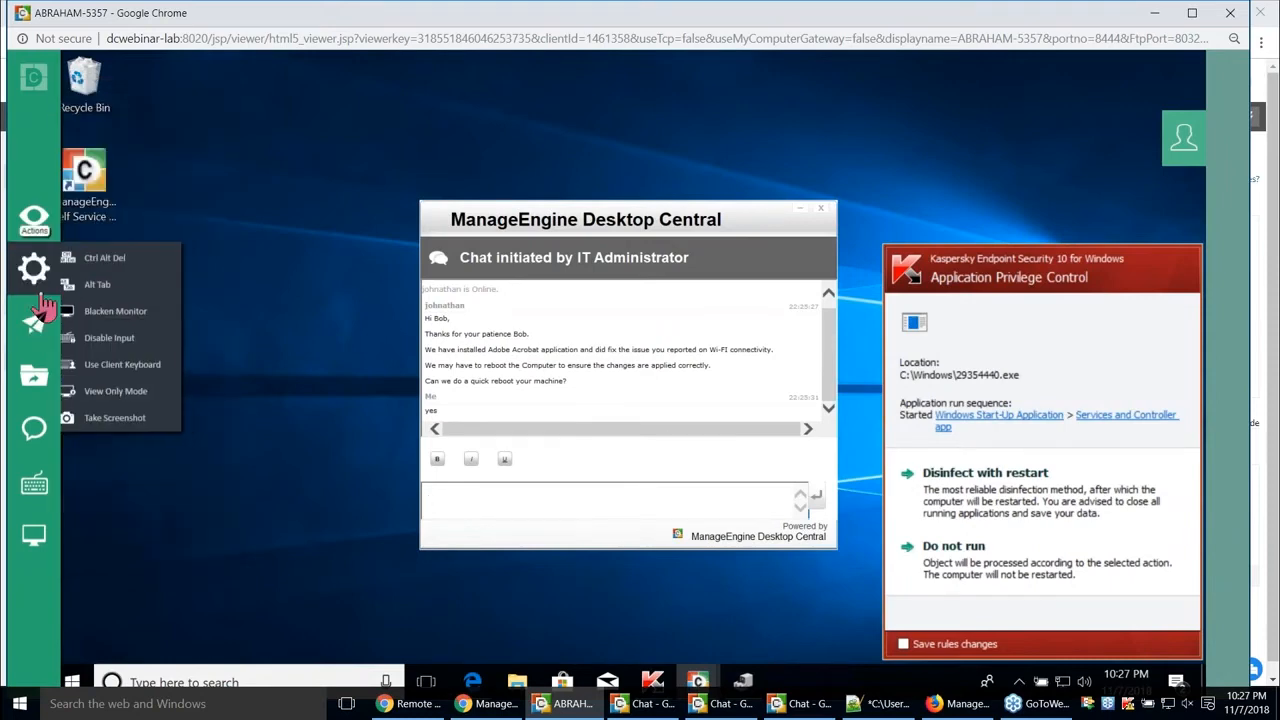
mouse_move(43, 334)
left_click(176, 386)
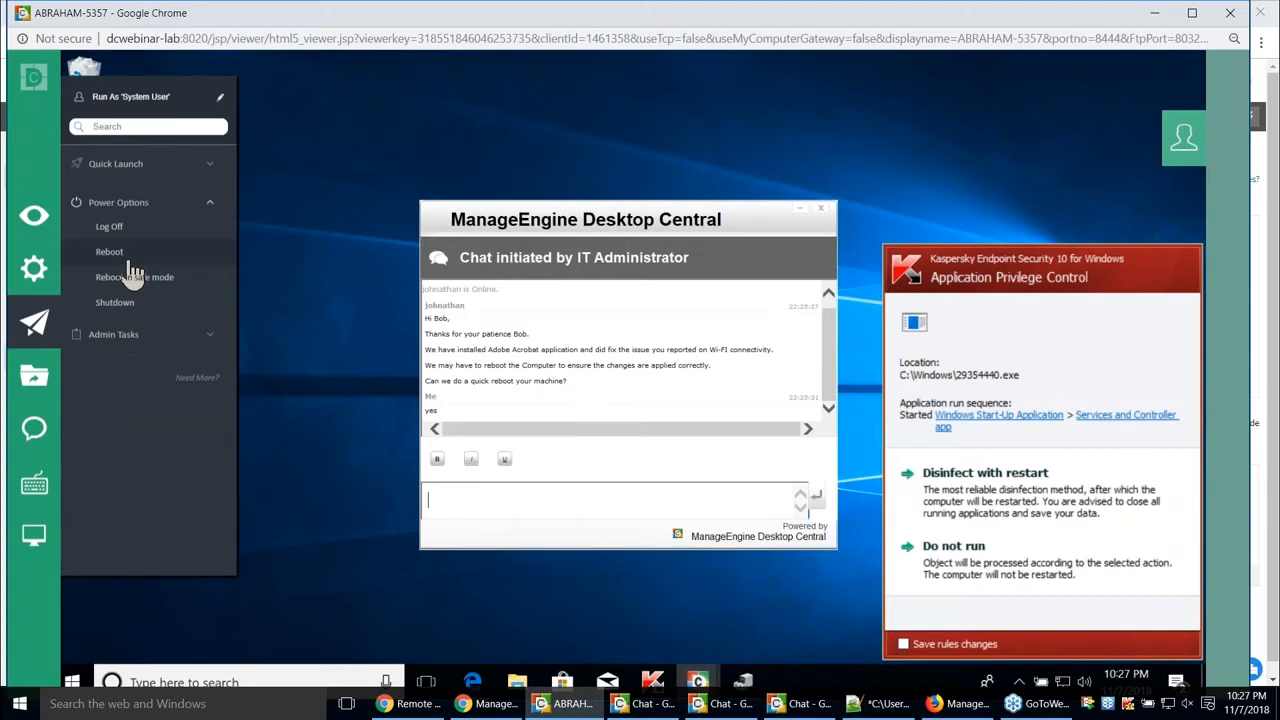
left_click(187, 168)
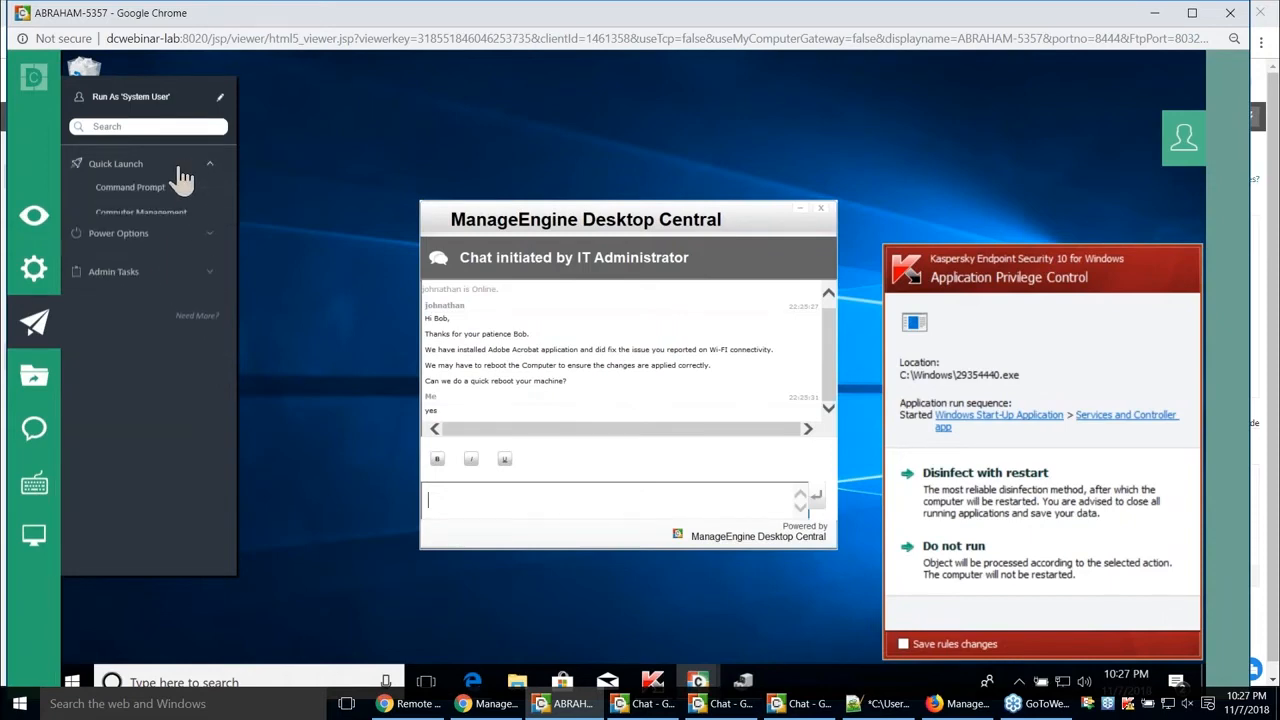
left_click(220, 104)
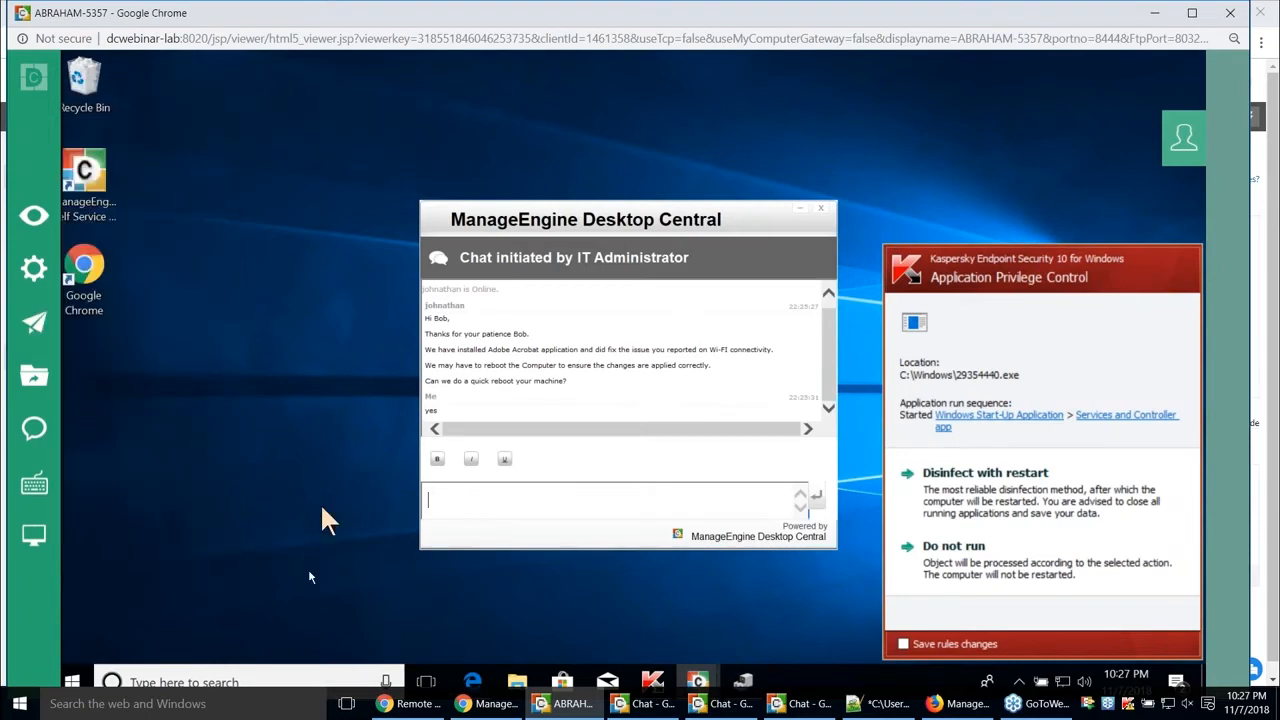
mouse_move(40, 330)
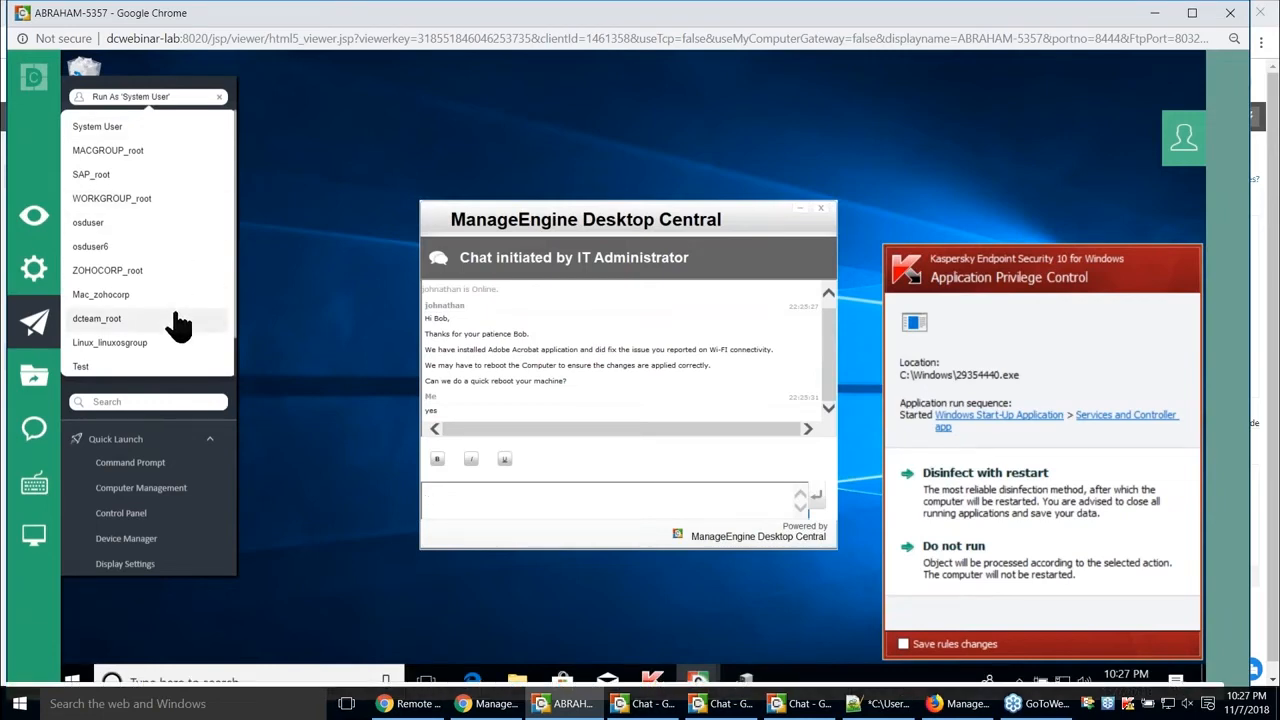
left_click(35, 325)
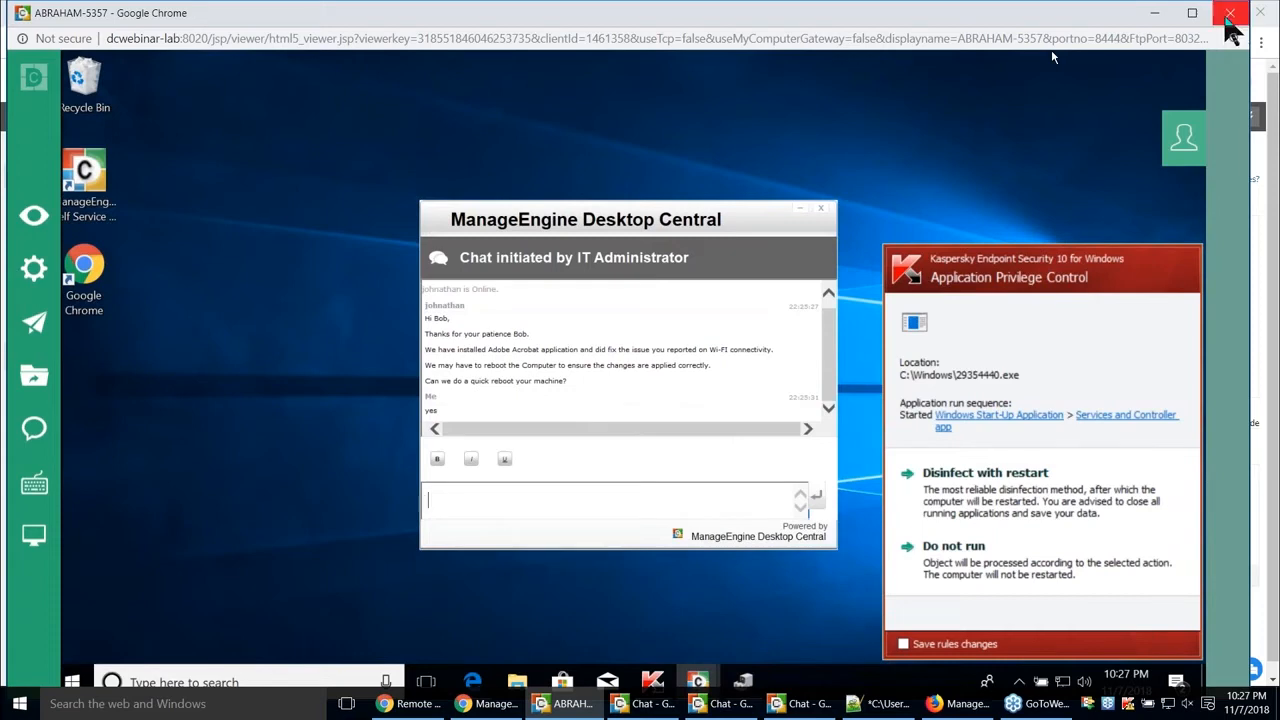
- Close the remote viewer, confirming the exit, and enable the worklog, resolution and notes entries for the ticket
left_click(1228, 14)
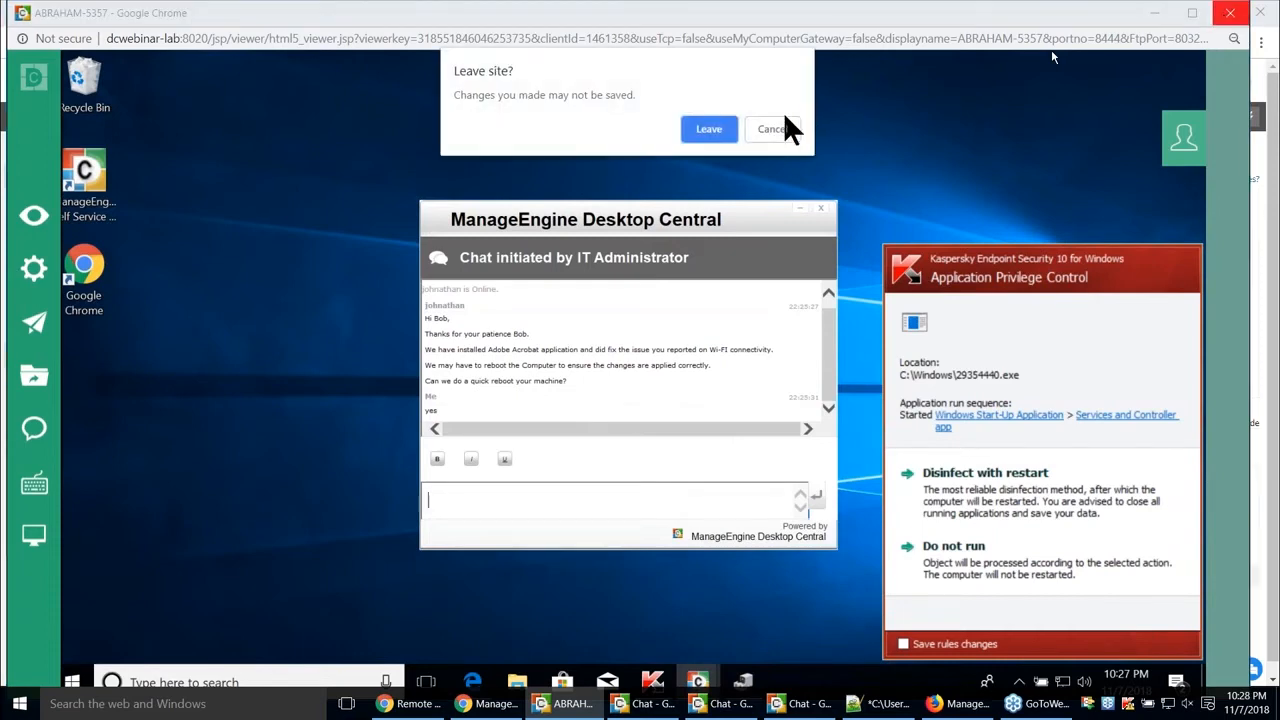
left_click(716, 130)
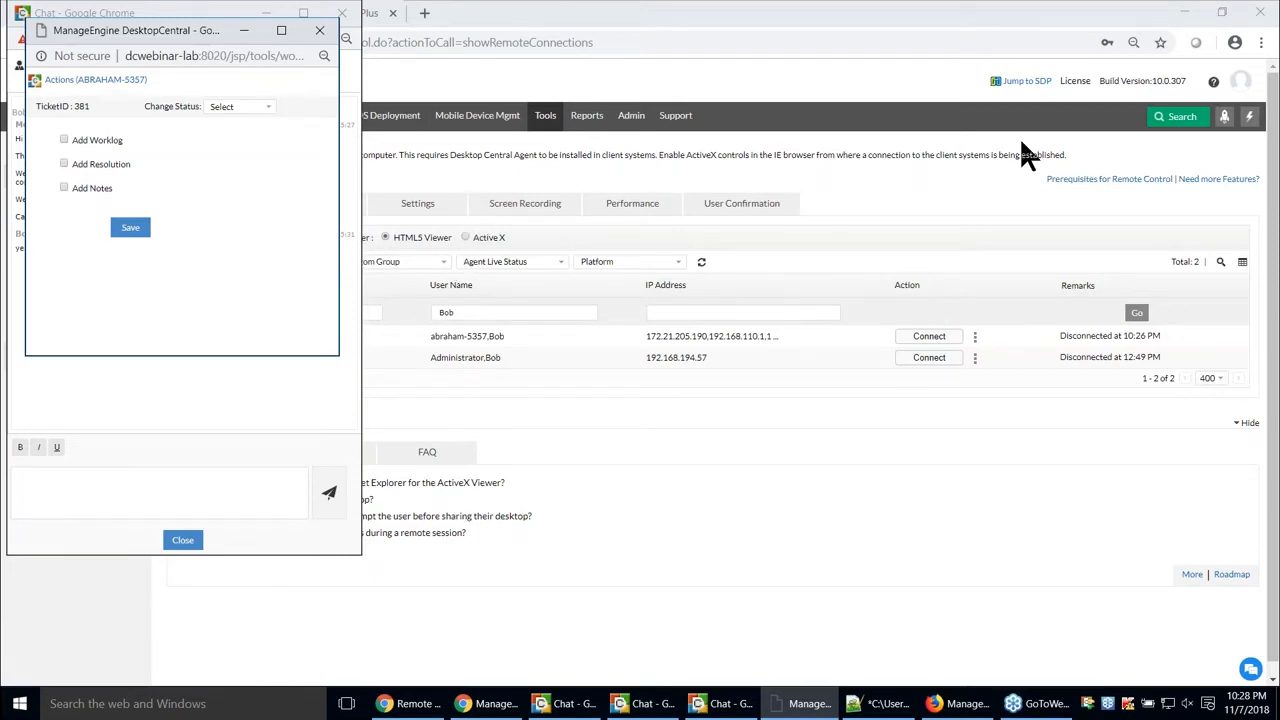
left_click(63, 139)
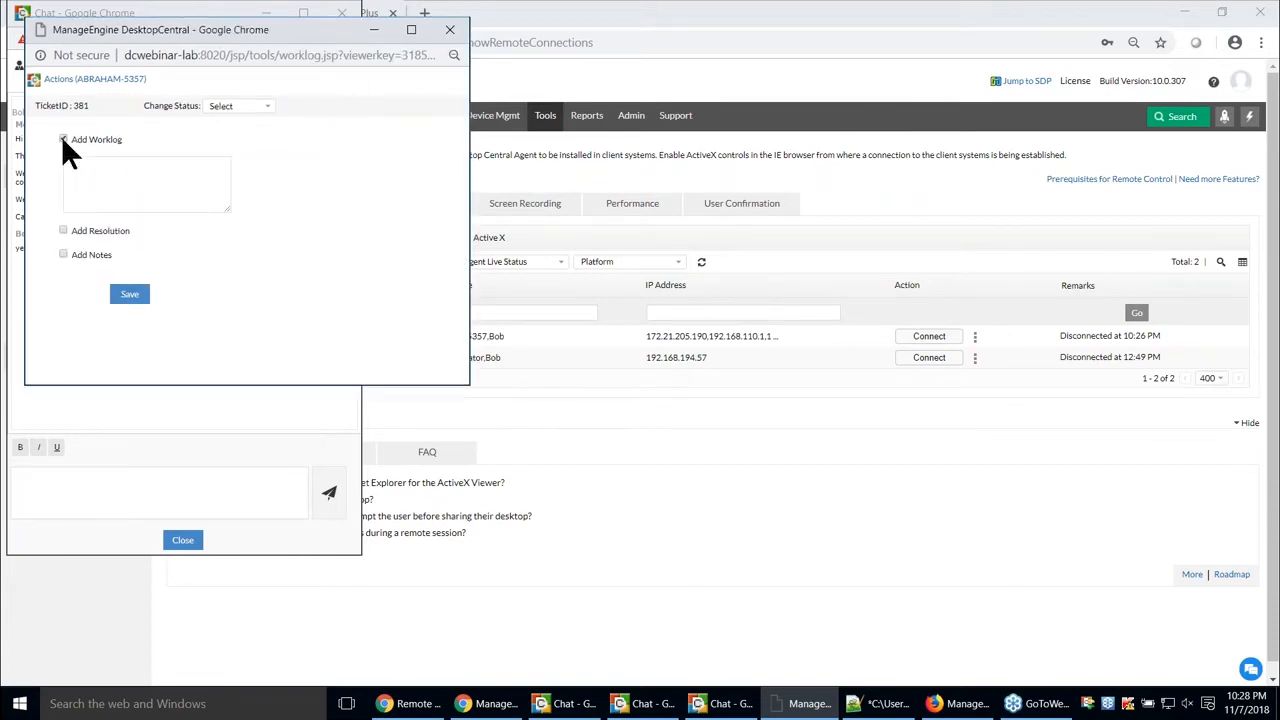
left_click(63, 230)
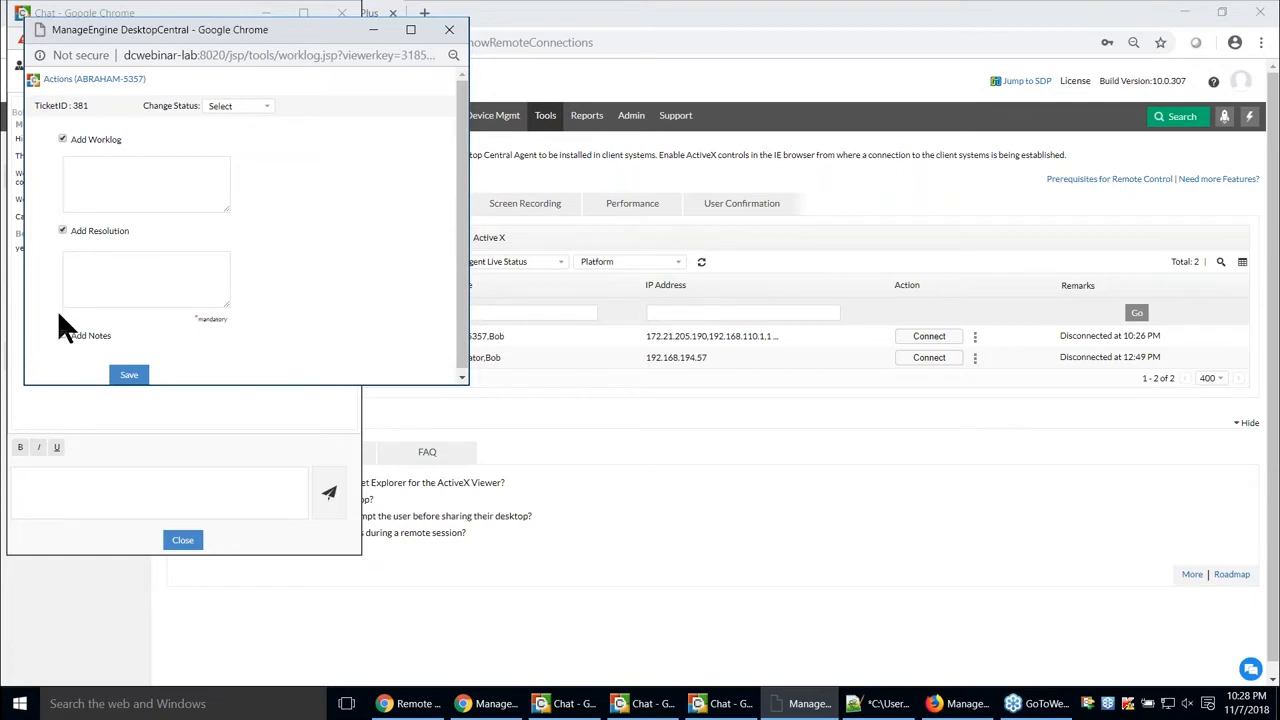
left_click(63, 336)
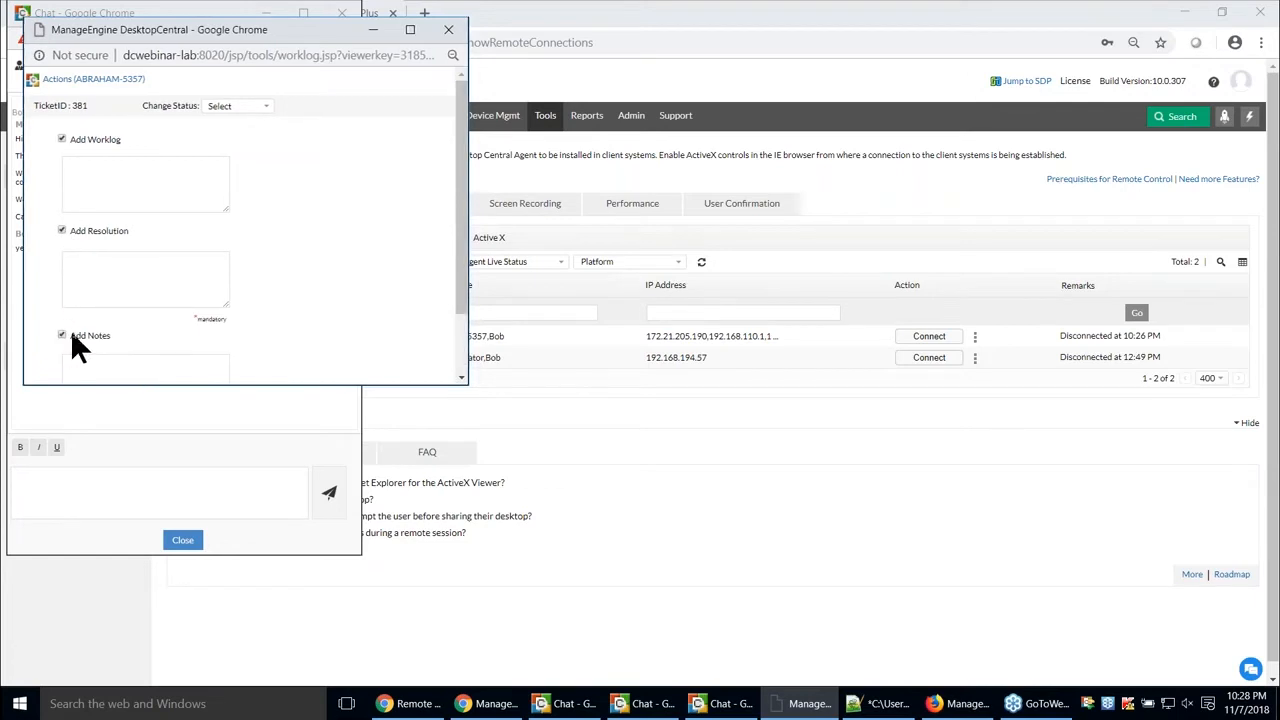
left_click(250, 107)
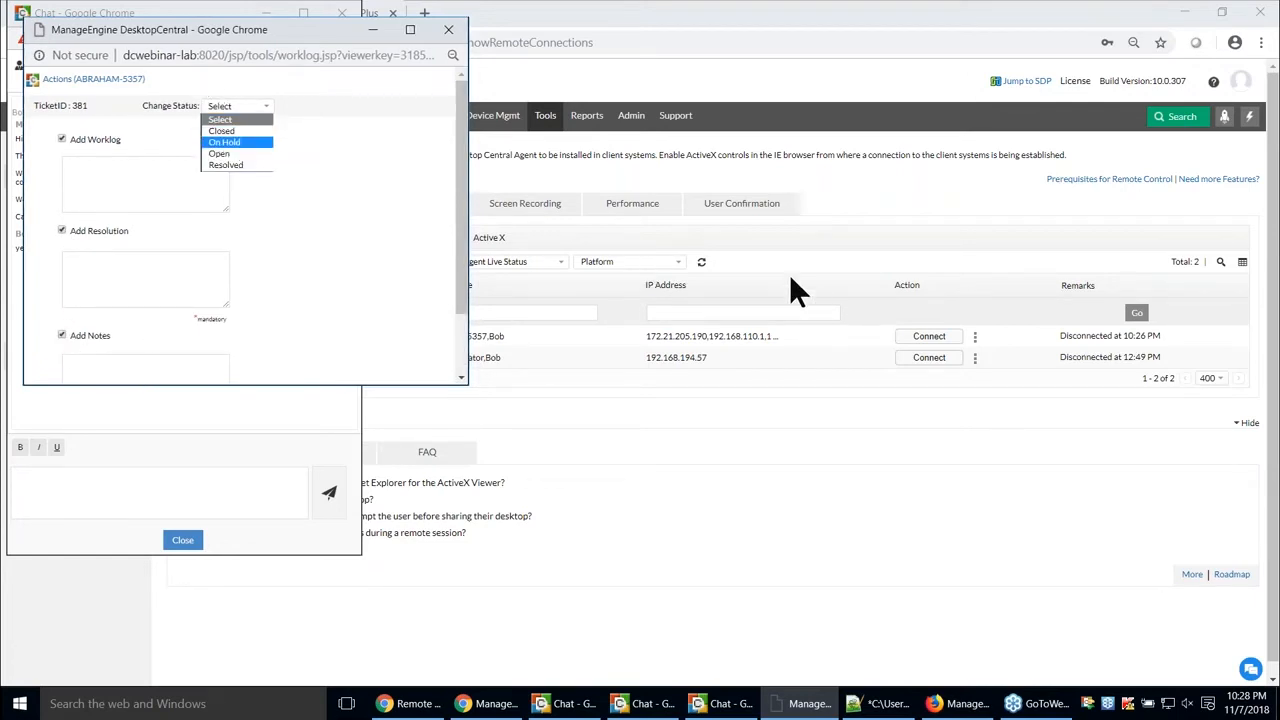
- Copy "Successfully install Adobe Acrobat and the WiFi issue is resolved. Using remote control" from Notepad++ into the ticket's worklog and resolution
left_click(880, 703)
left_click_drag(703, 517, 29, 517)
key("ctrl+c")
key("alt+Tab")
left_click(134, 175)
key("ctrl+v")
left_click(164, 283)
key("ctrl+v")
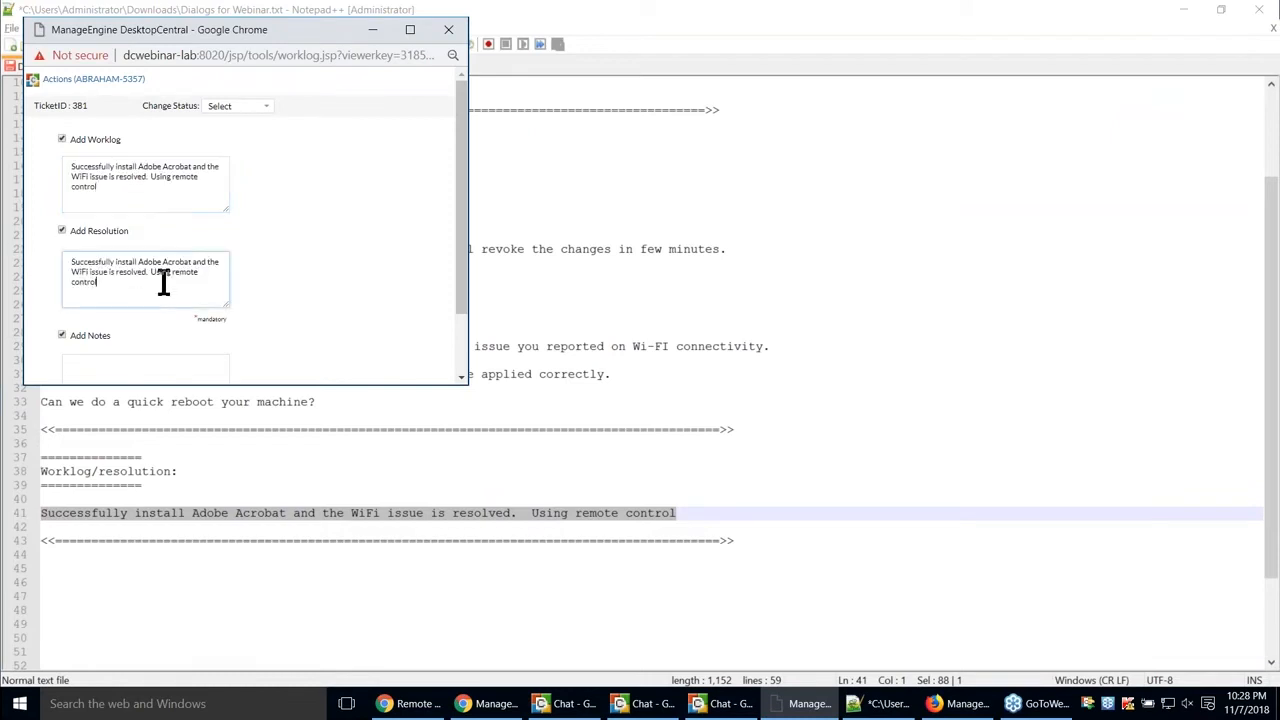
- Set the ticket's status to Open and try to save the ticket update
left_click(253, 105)
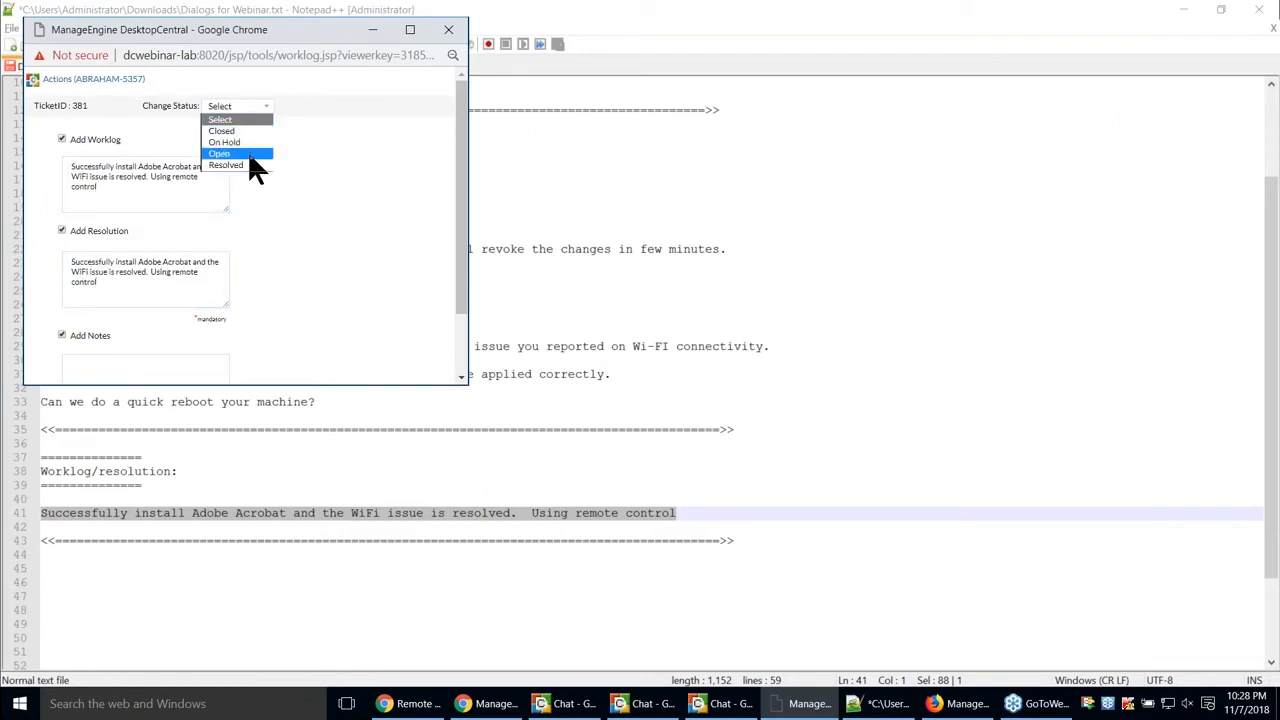
left_click(248, 154)
scroll(254, 335, "down", 2)
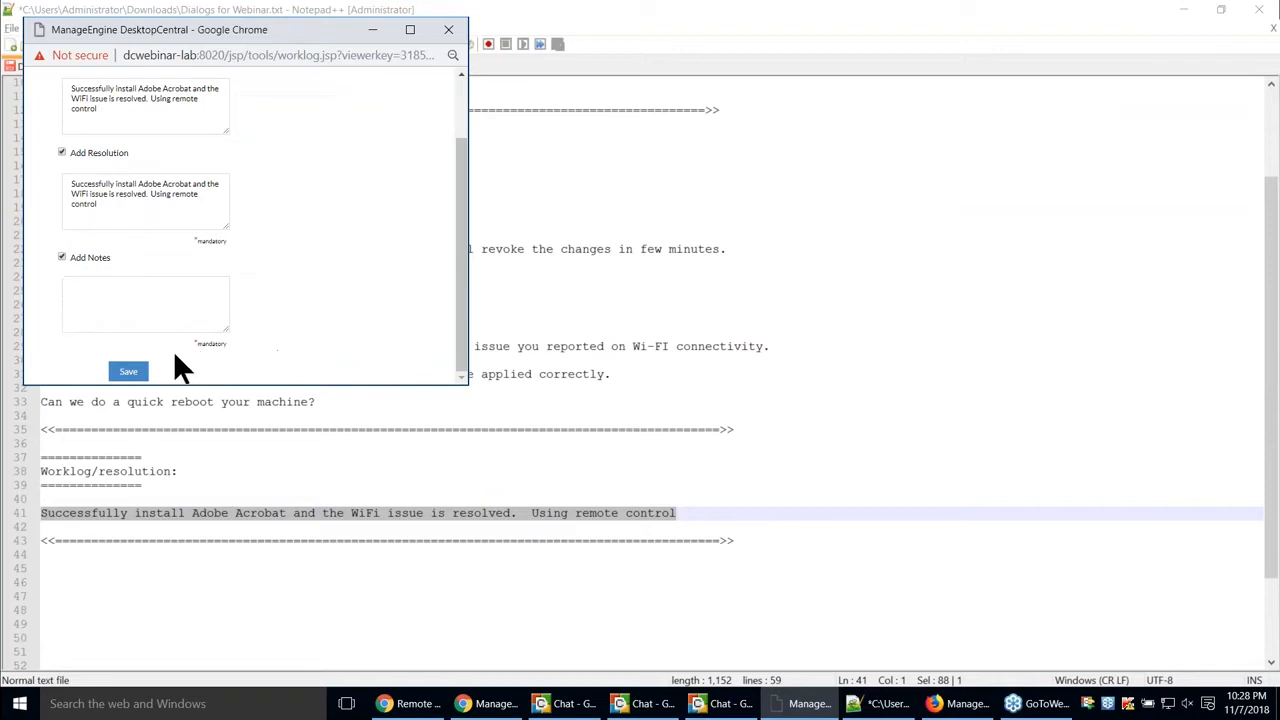
left_click(128, 373)
- Fill the ticket's notes with the same copied resolution text and save the update
left_click(131, 304)
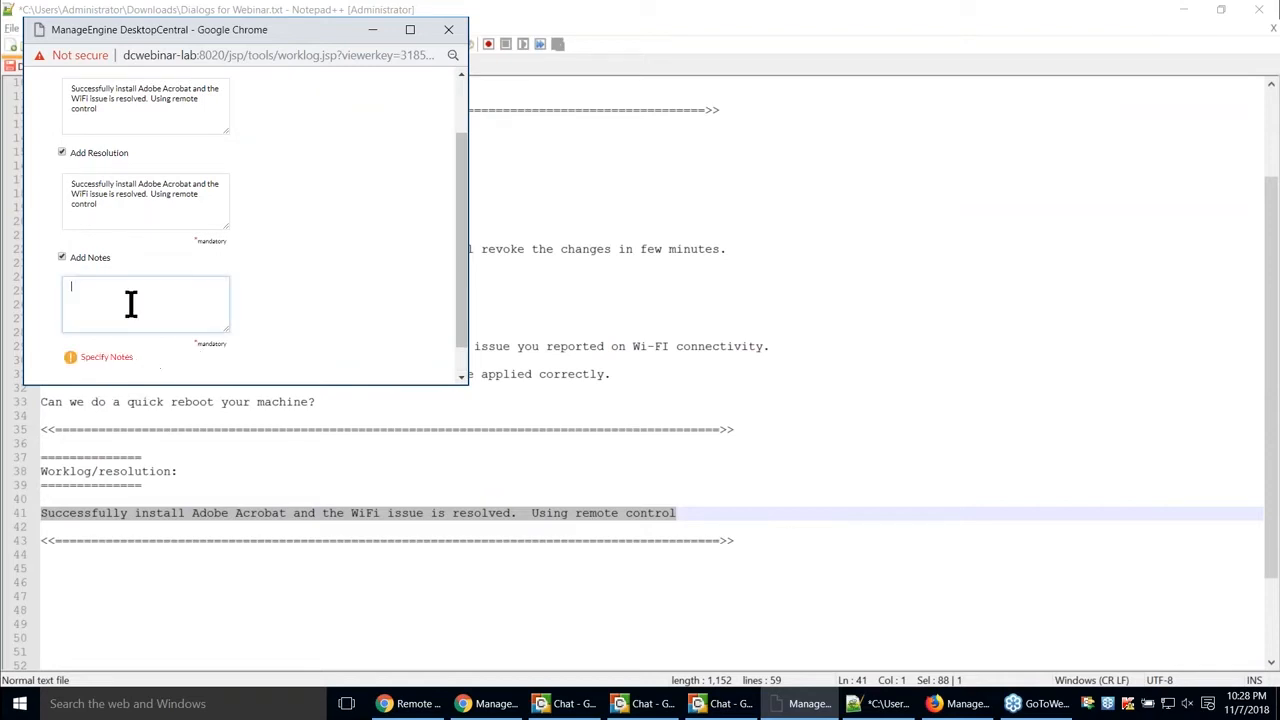
key("ctrl+v")
scroll(160, 355, "down", 1)
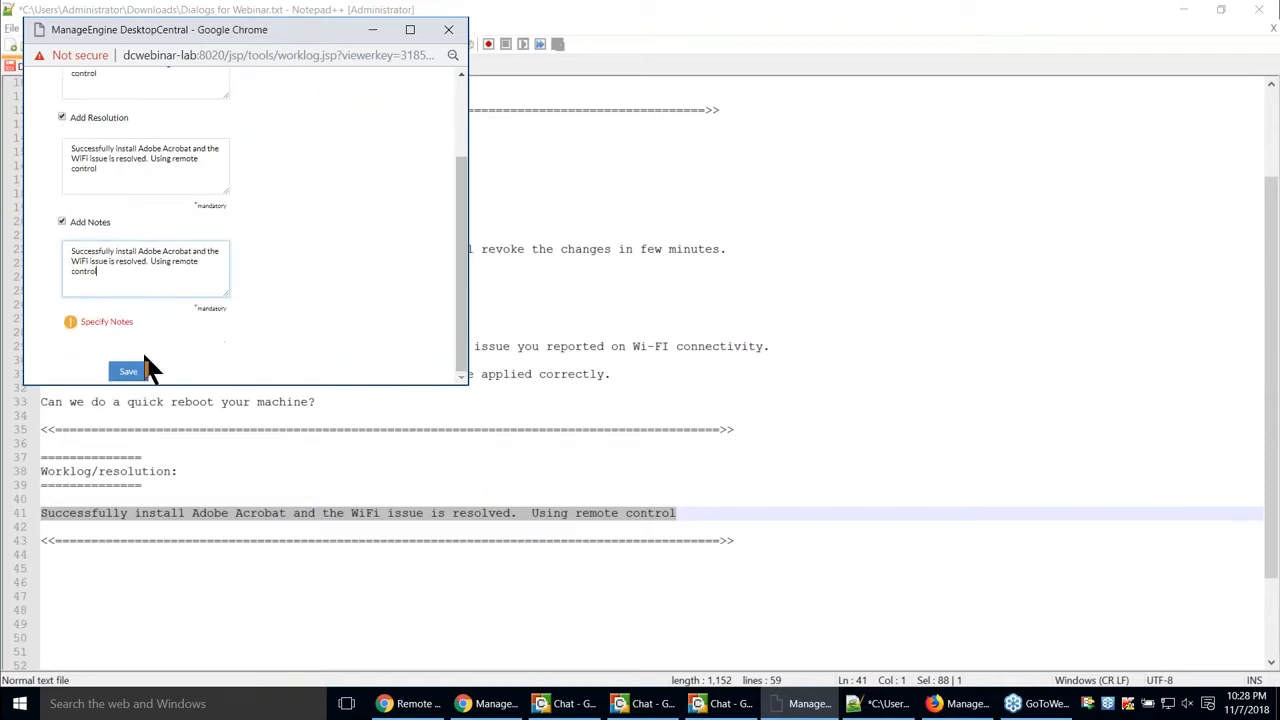
left_click(139, 369)
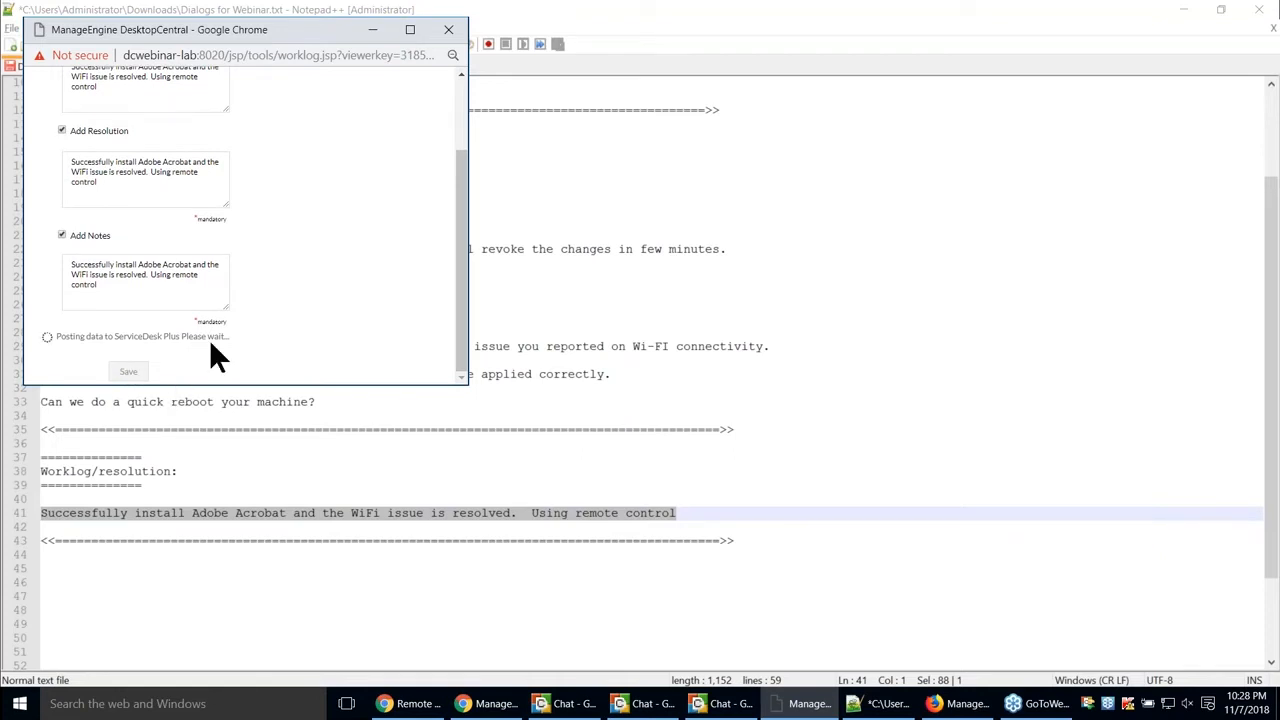
- Switch to ServiceDesk Plus, open the request about the requested software and Wifi connectivity issues, and review its resolution and work log details
left_click(489, 706)
left_click(501, 636)
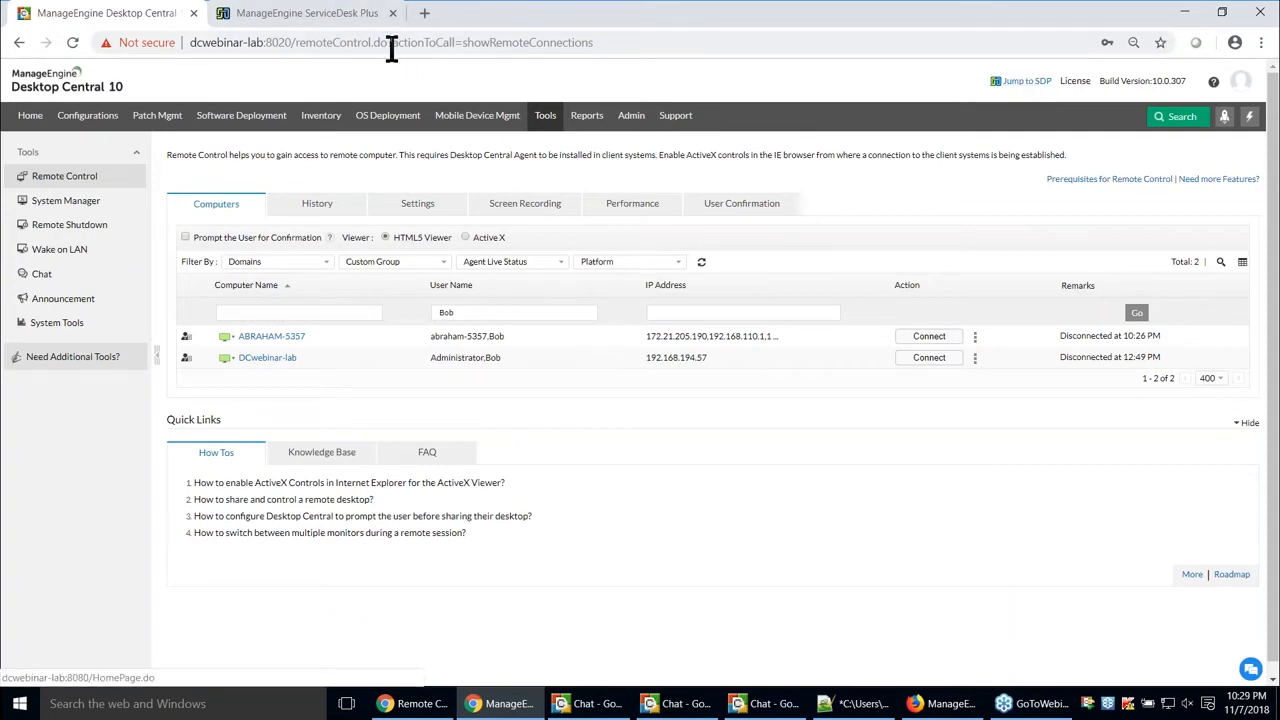
left_click(337, 13)
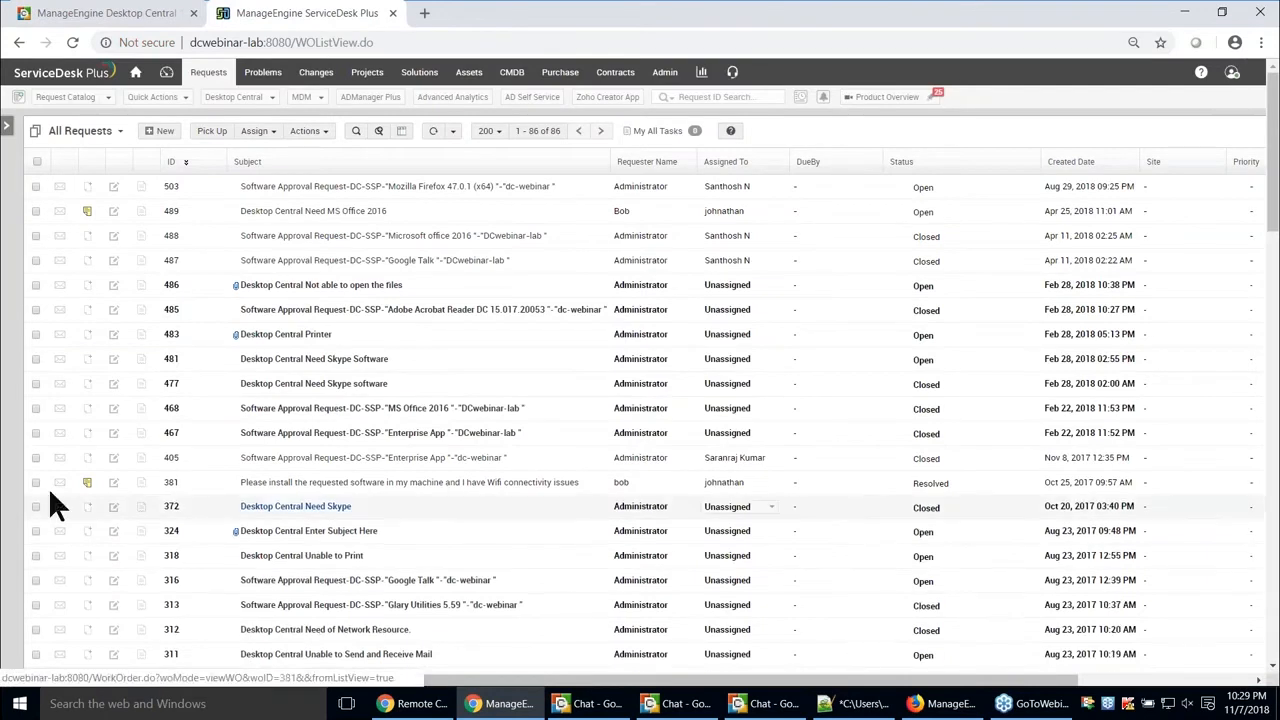
left_click(320, 484)
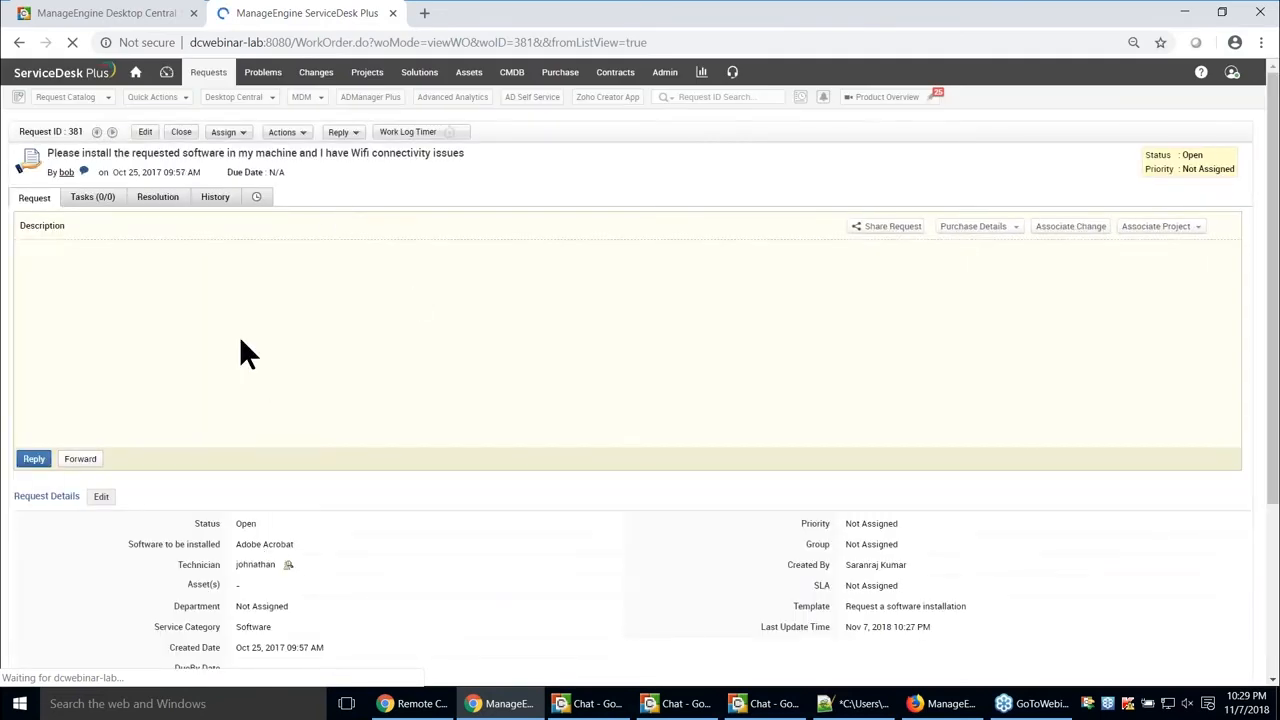
left_click(160, 201)
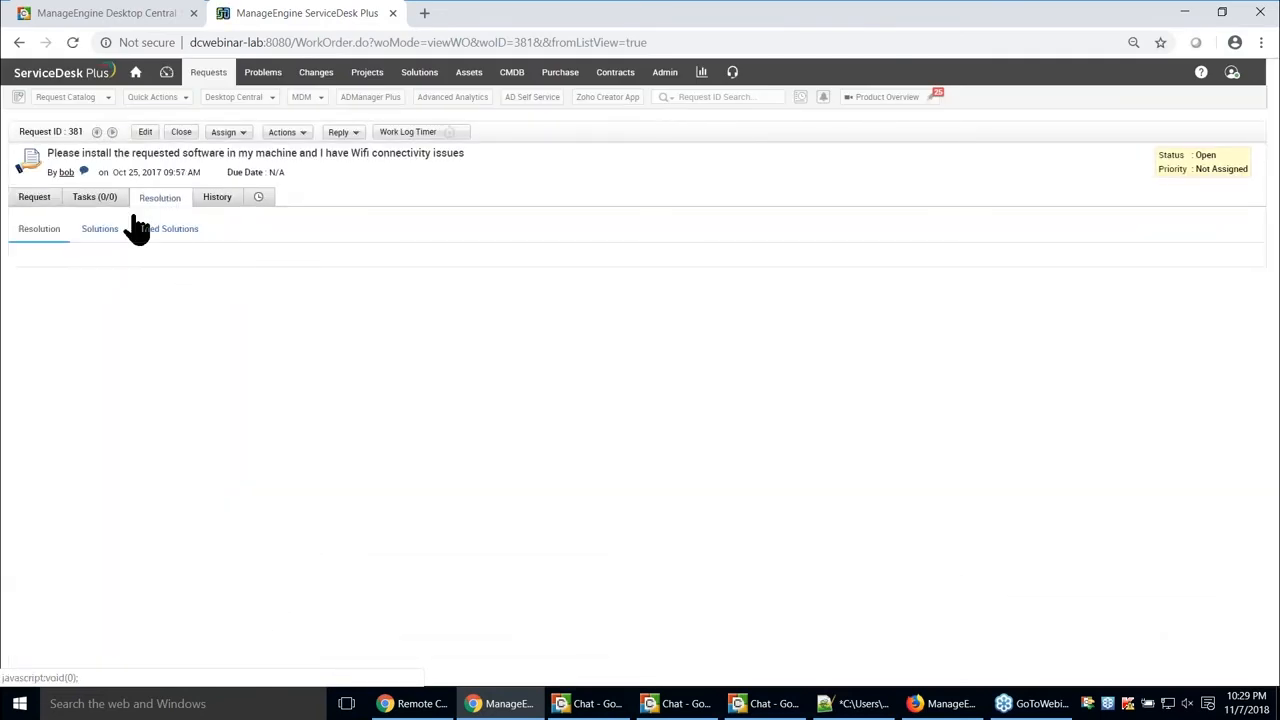
left_click(96, 200)
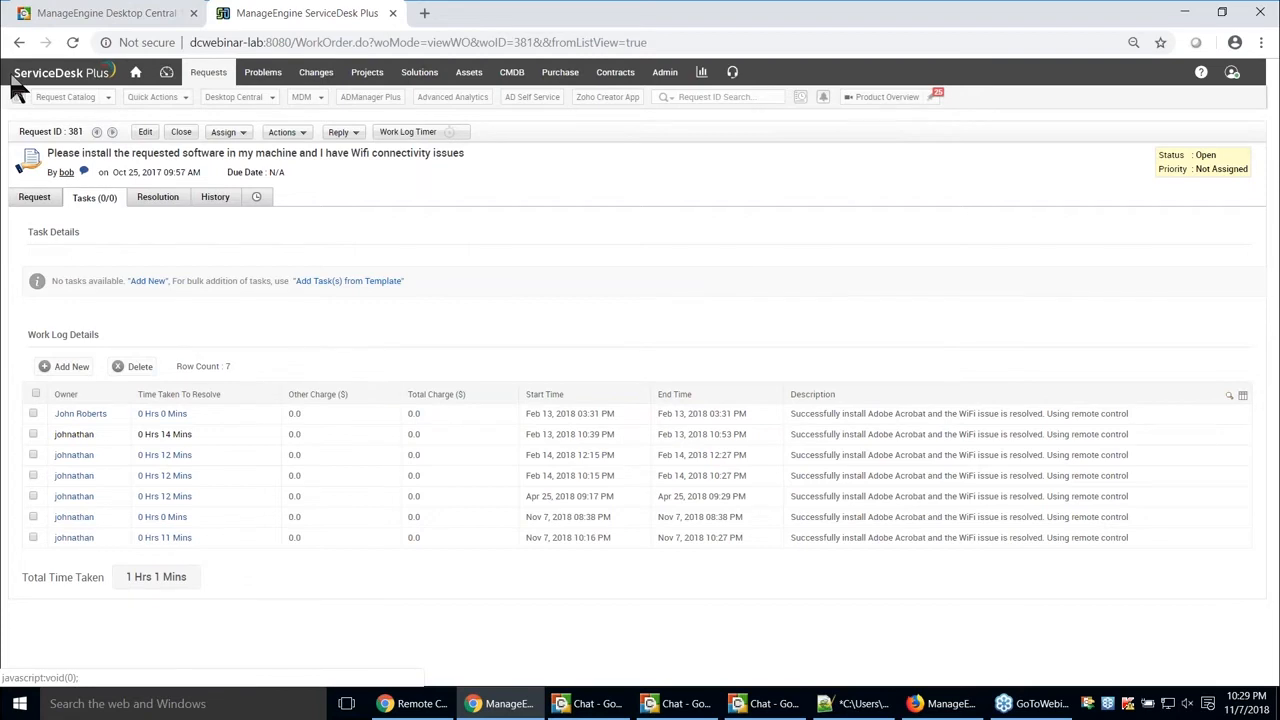
- Return to Desktop Central's remote control page and switch to the "Remote Control new" presentation in Zoho Show
left_click(80, 16)
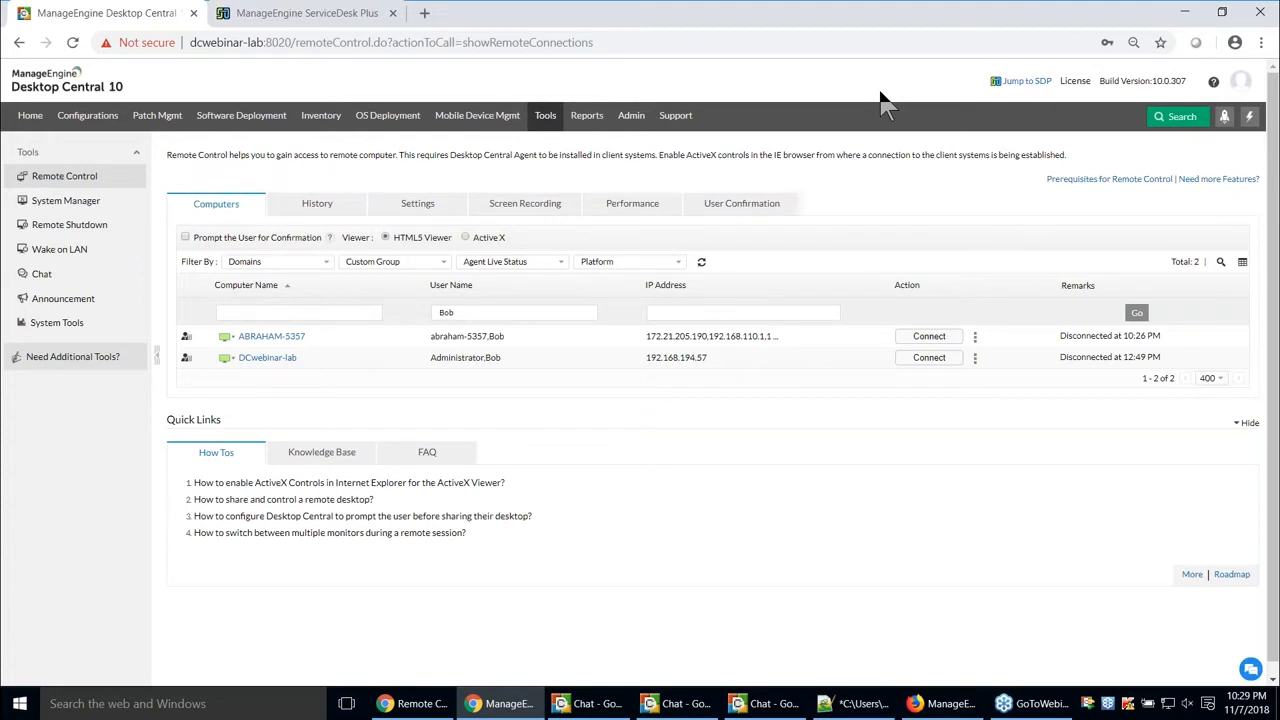
key("alt+Tab")
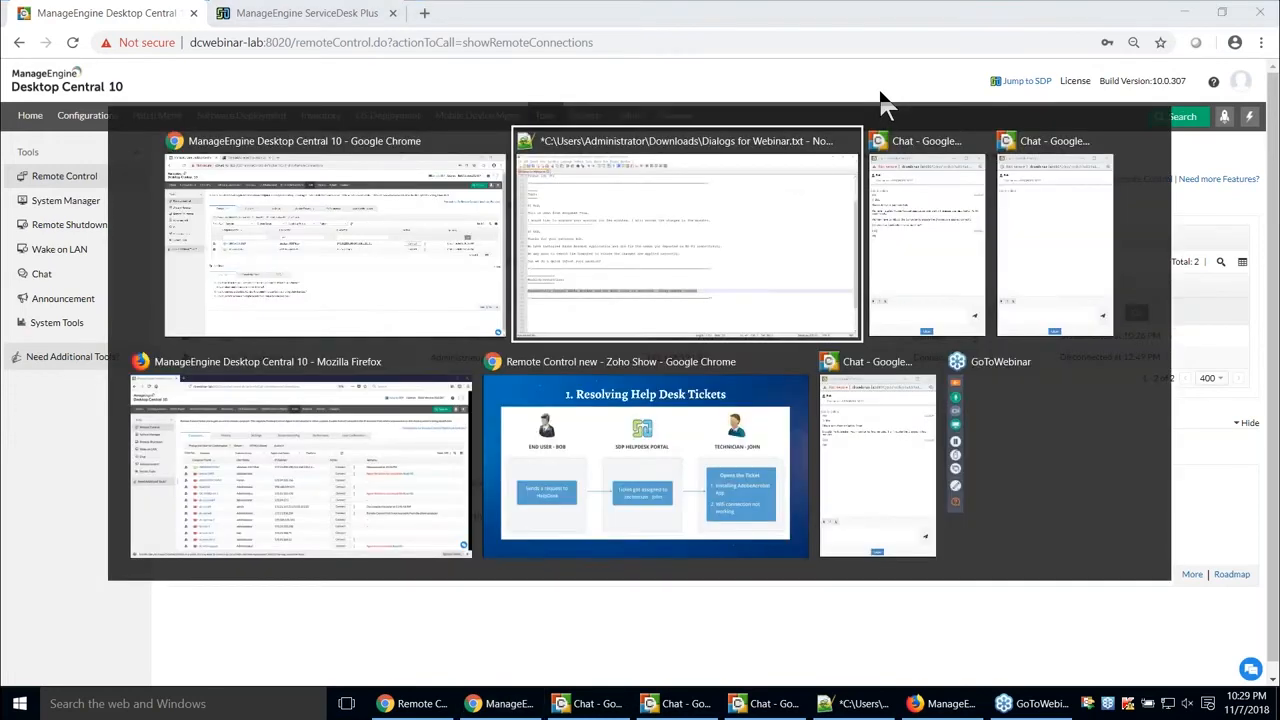
left_click(700, 430)
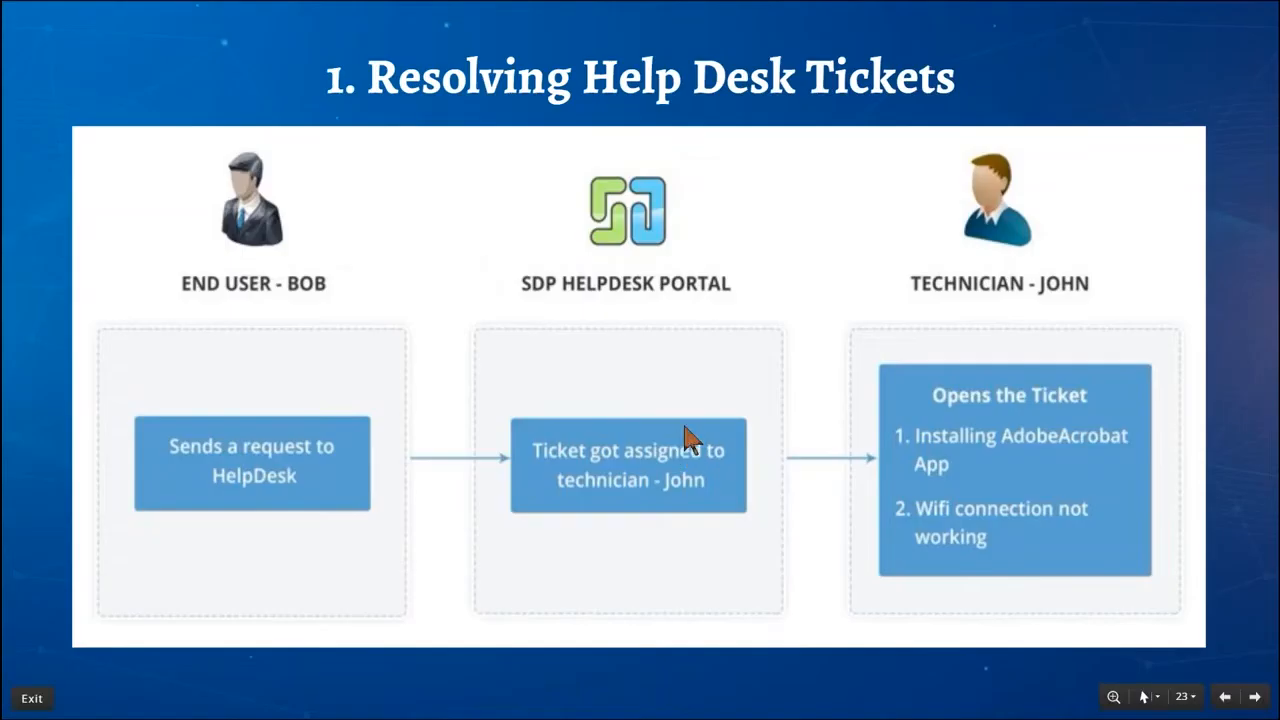
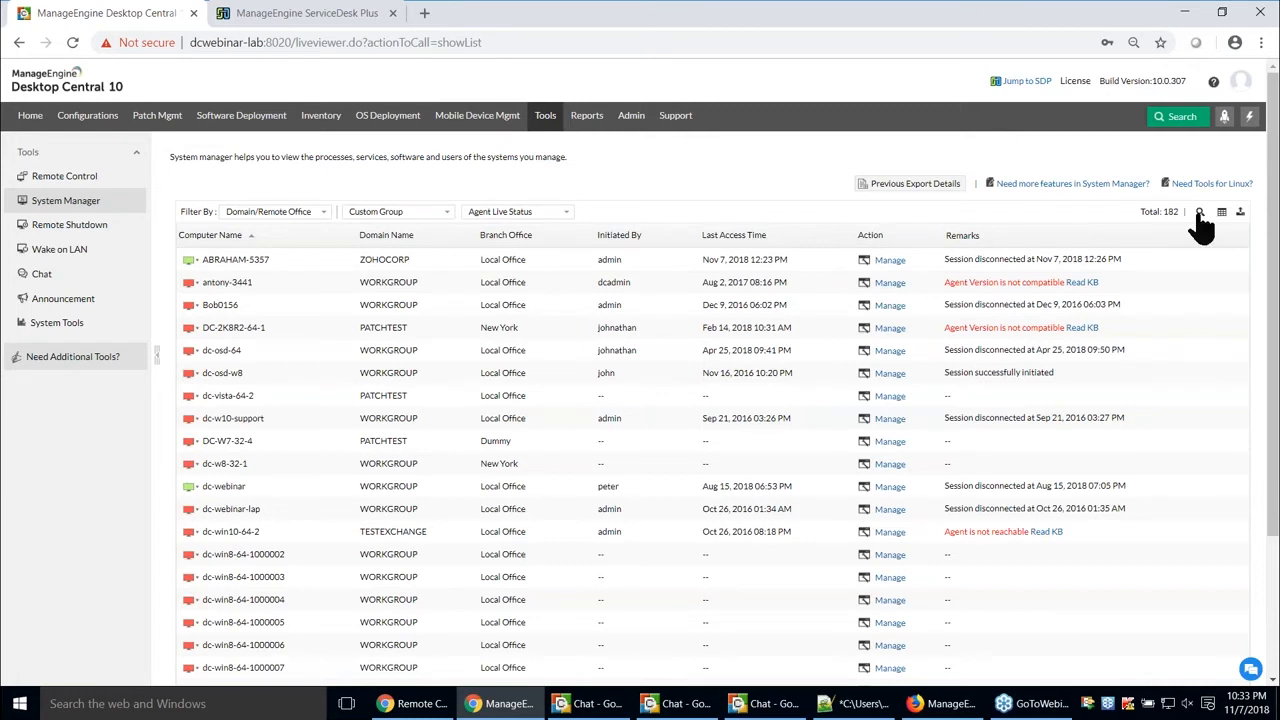
- Filter the System Manager computers by the Up agent live status and open the processes of dcmktg
left_click(530, 212)
left_click(514, 238)
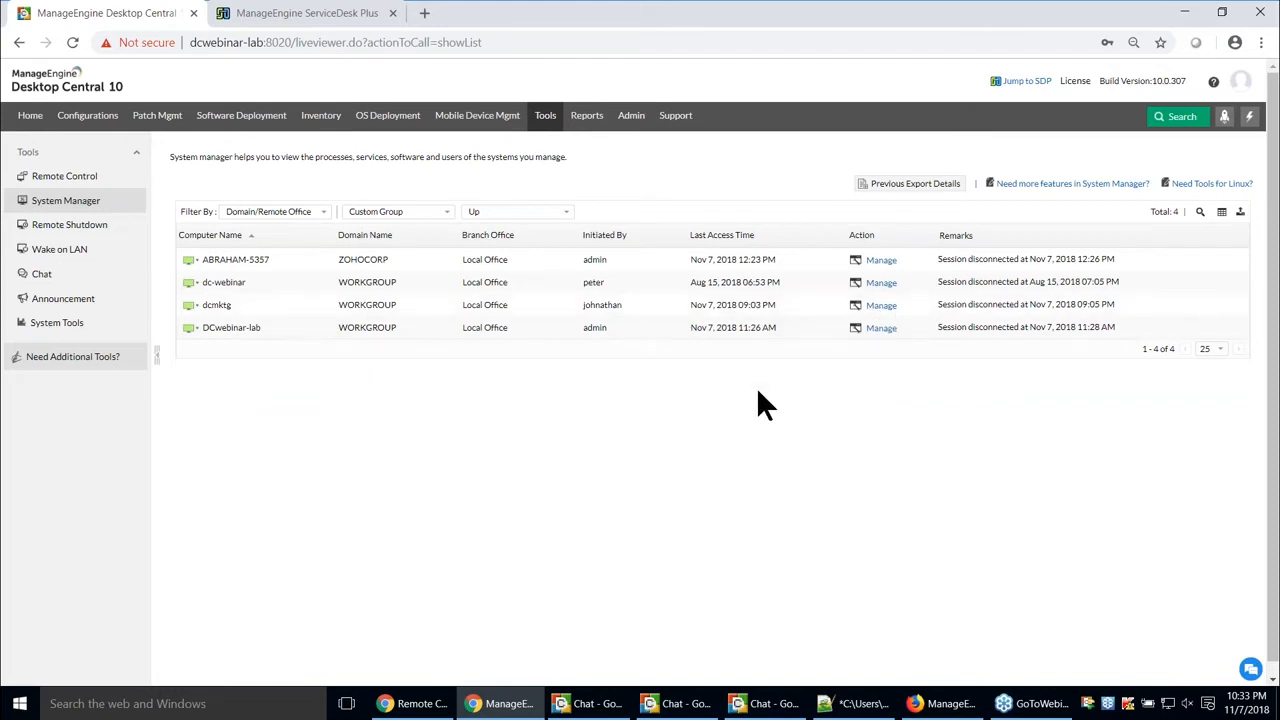
left_click(882, 307)
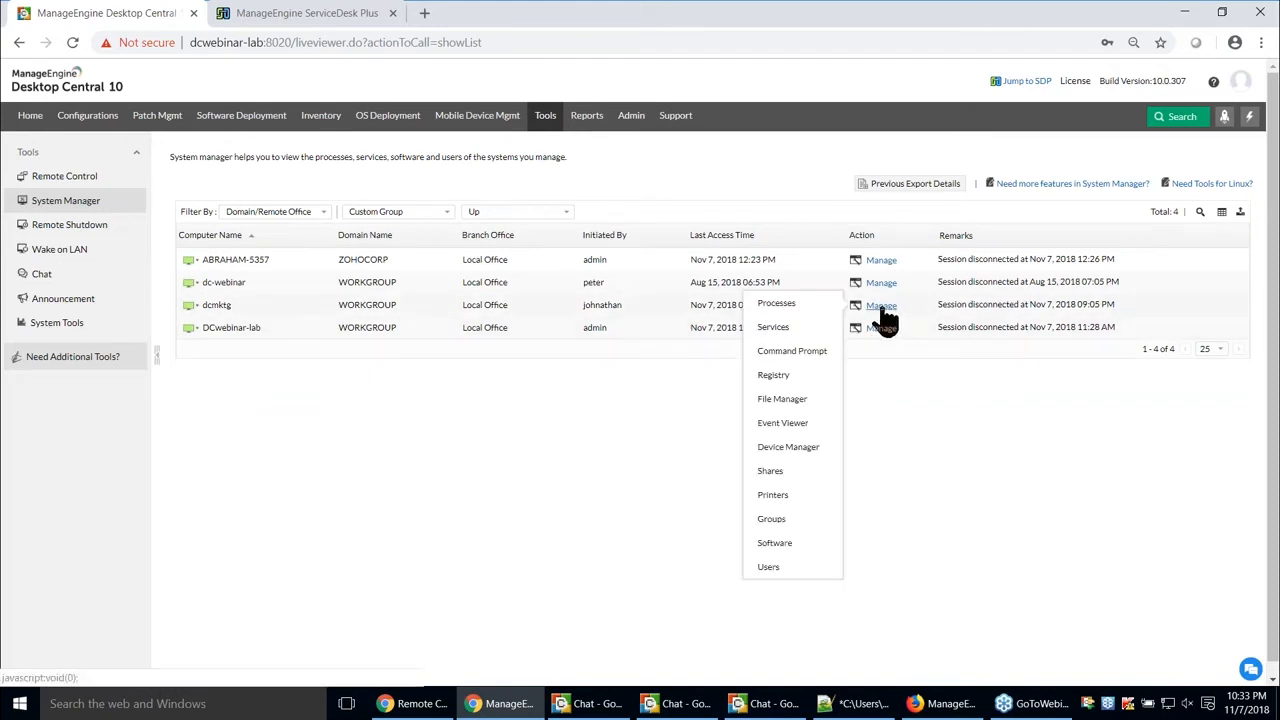
left_click(790, 304)
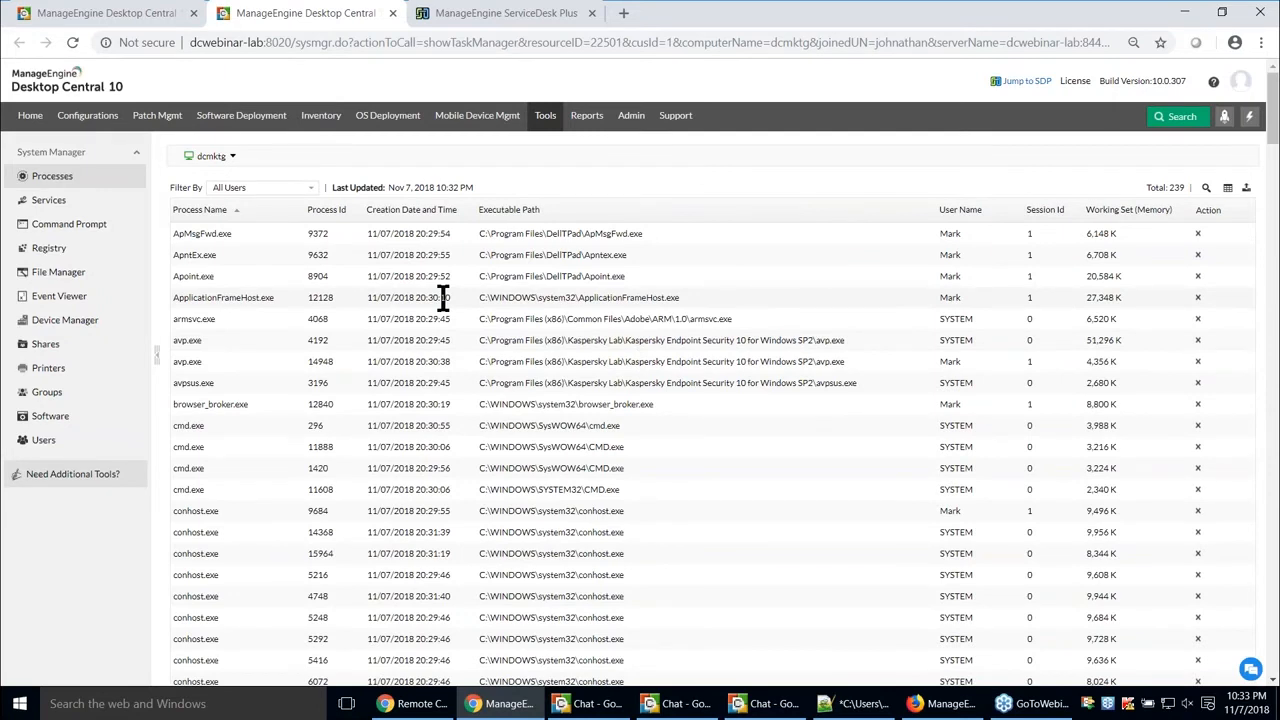
- Examine the user filter options for dcmktg's processes and the actions available for the first entry in its services list
left_click(279, 187)
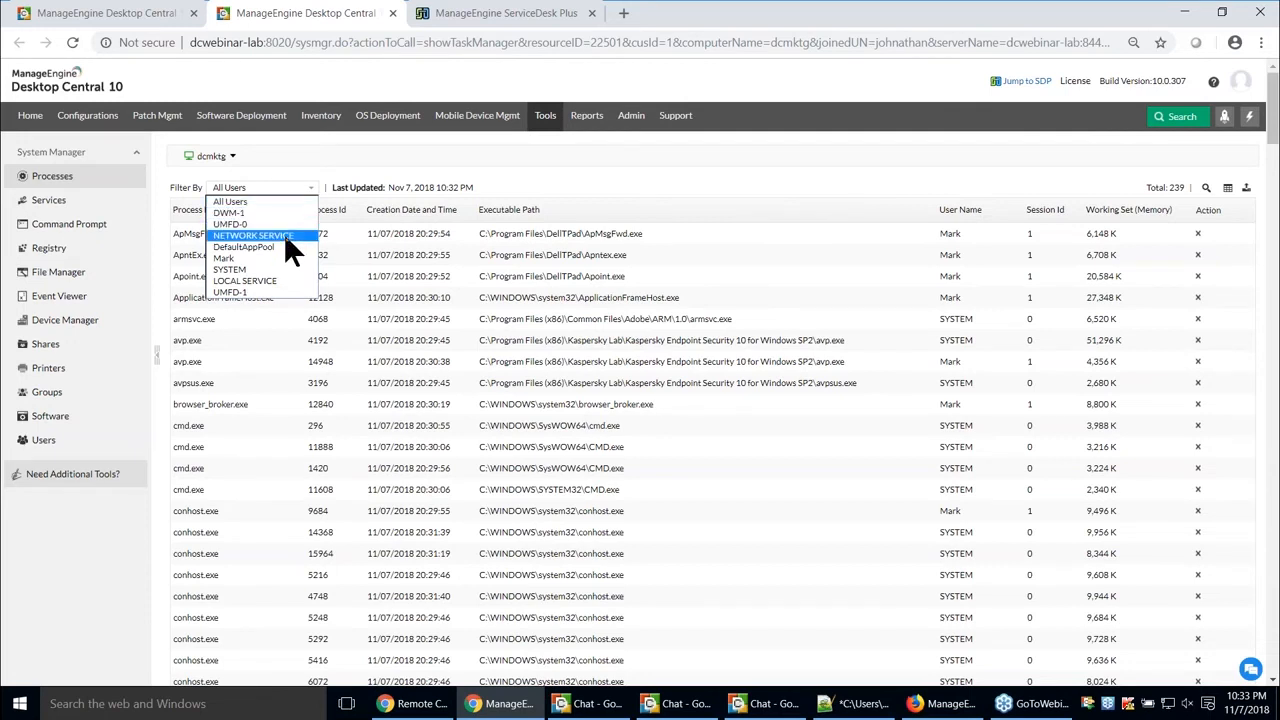
left_click(631, 171)
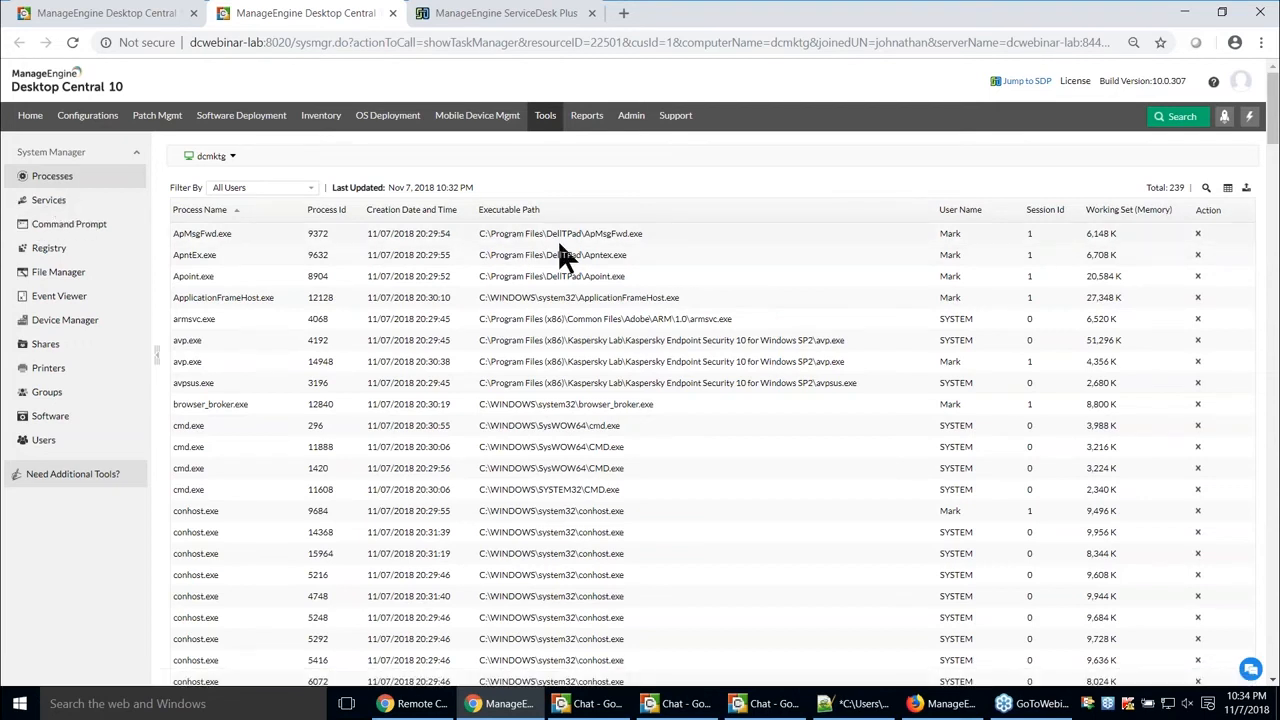
left_click(52, 176)
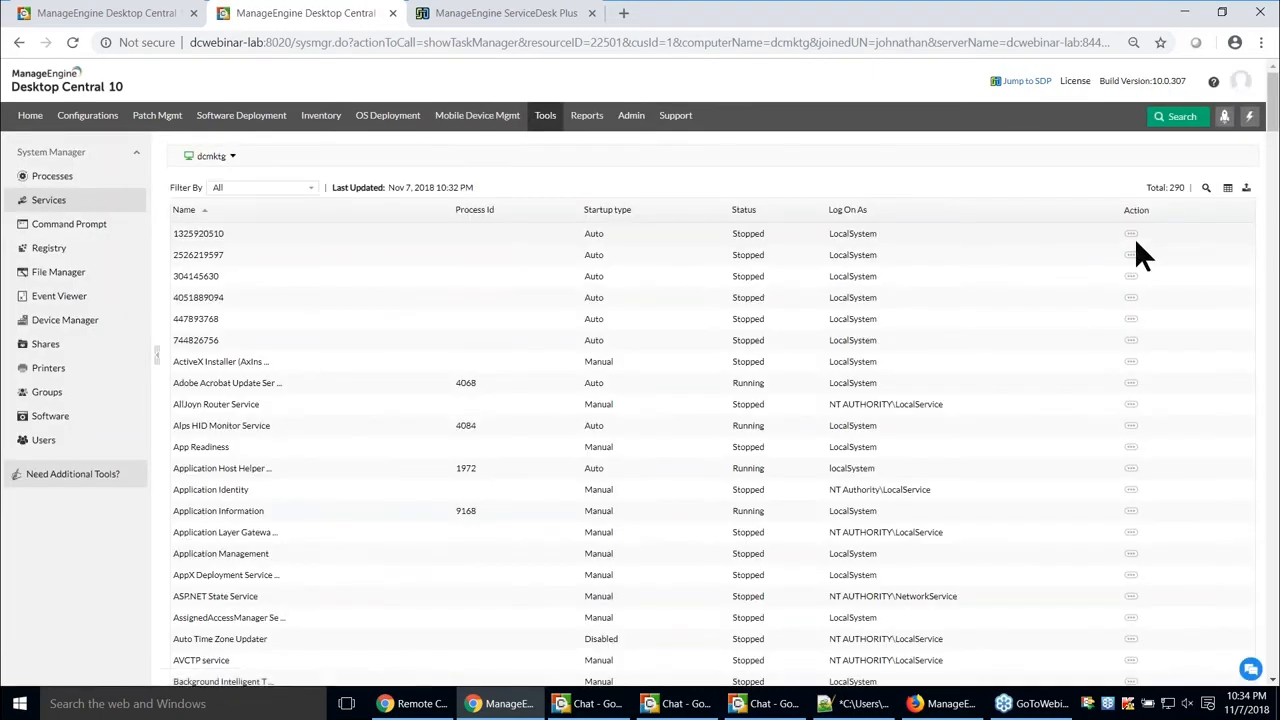
left_click(1132, 238)
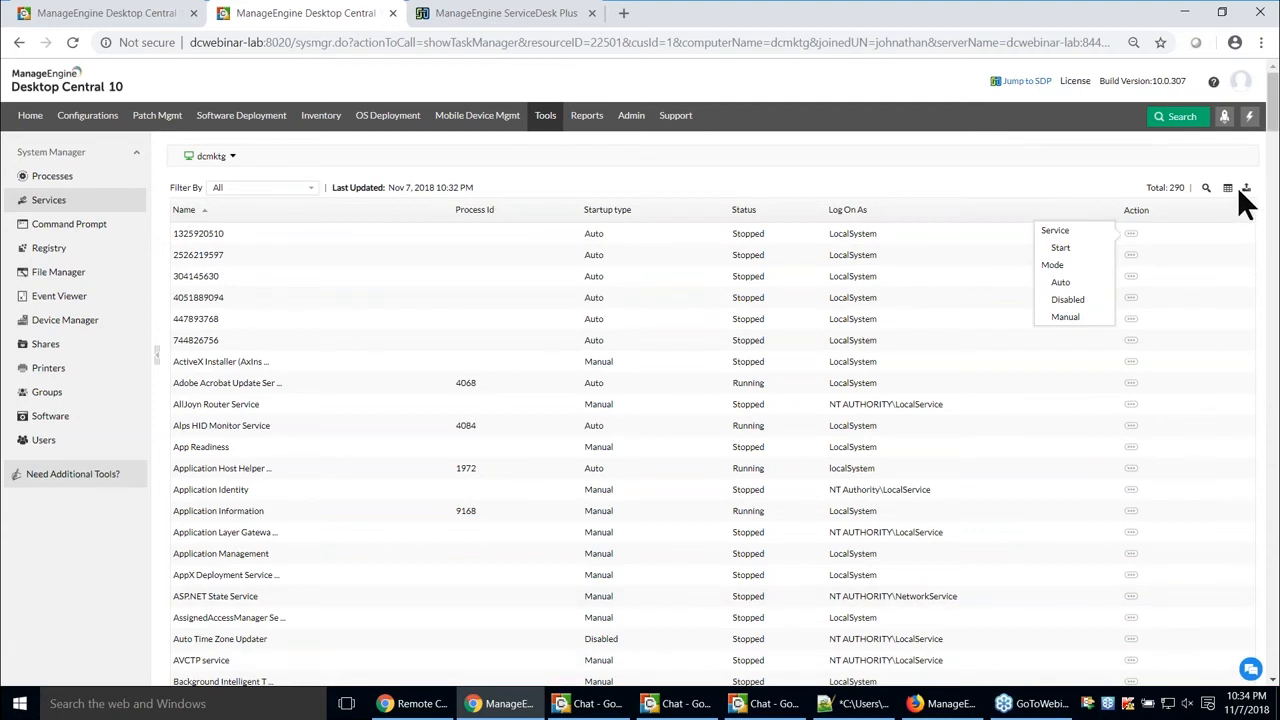
- Check the Run As users for dcmktg's remote command prompt and load the HKEY_USERS root key in its registry
left_click(90, 230)
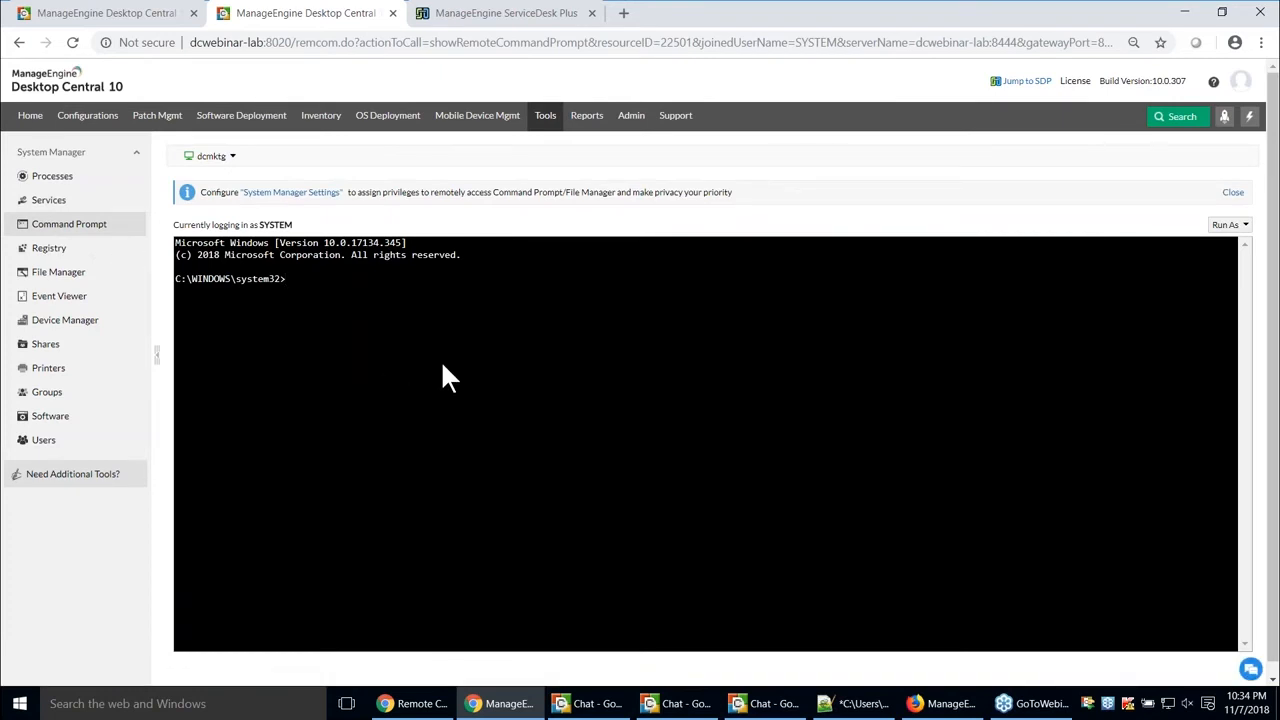
left_click(1230, 230)
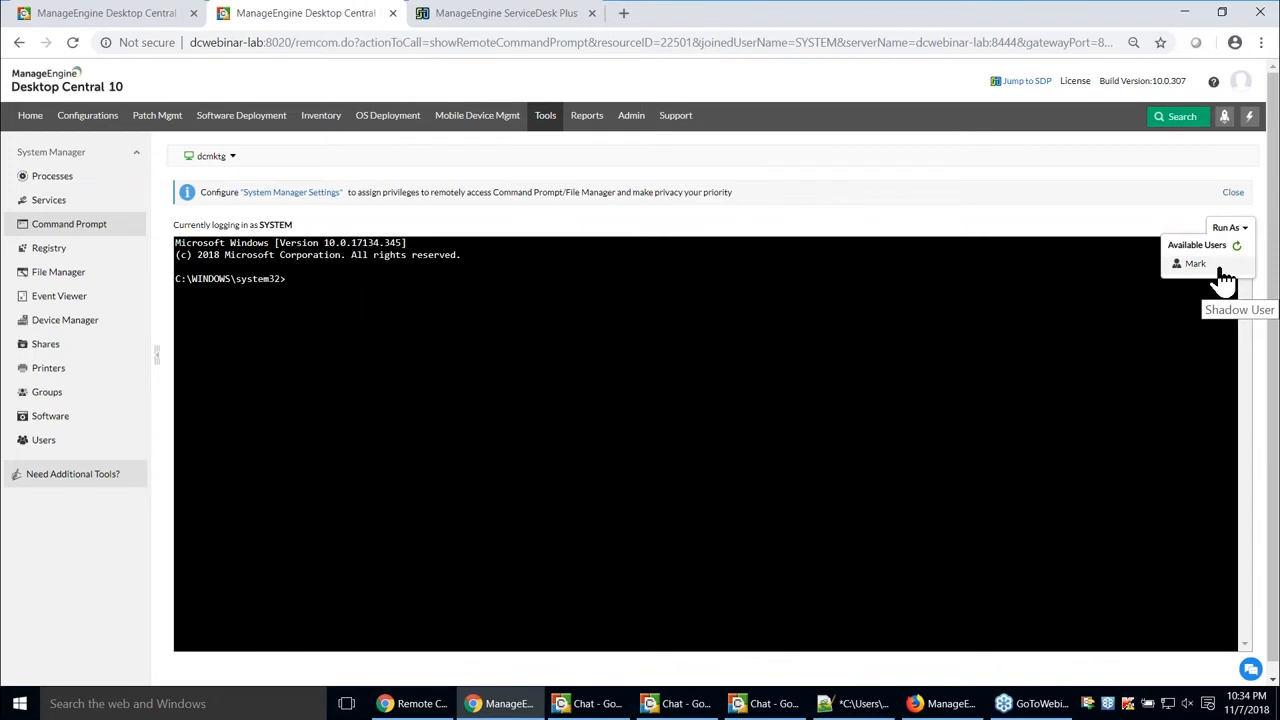
left_click(44, 250)
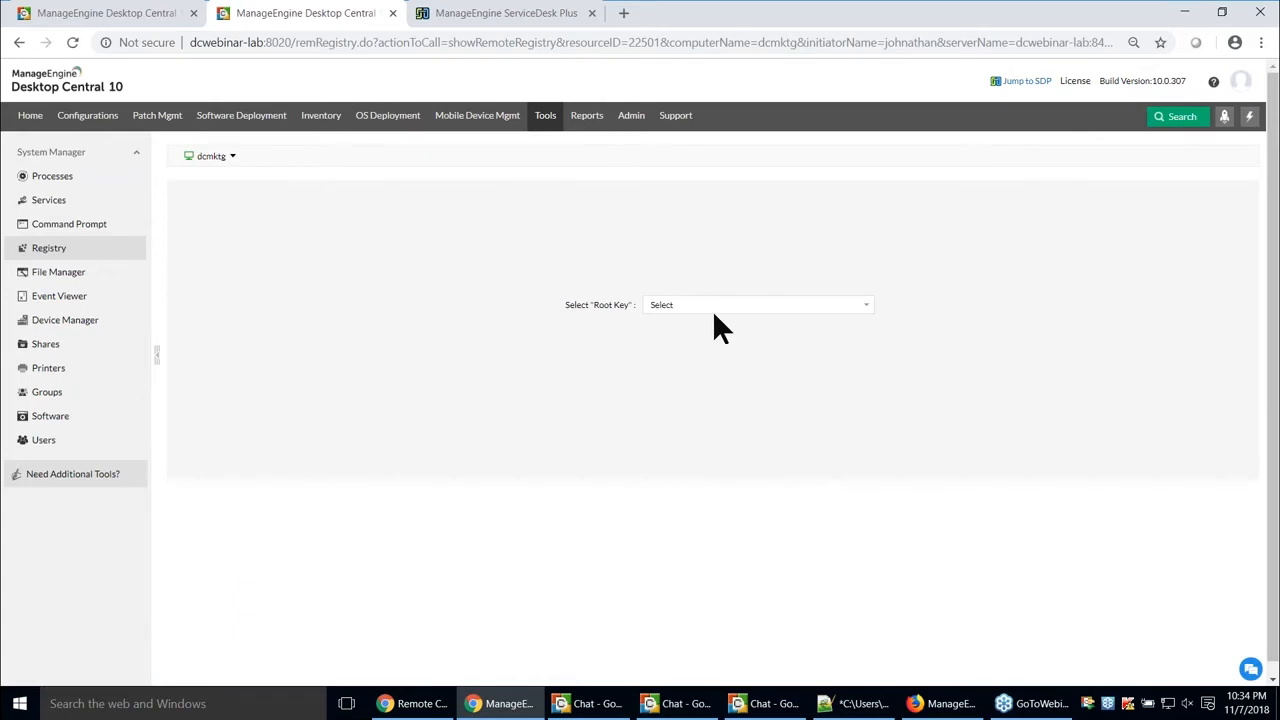
left_click(674, 308)
left_click(688, 364)
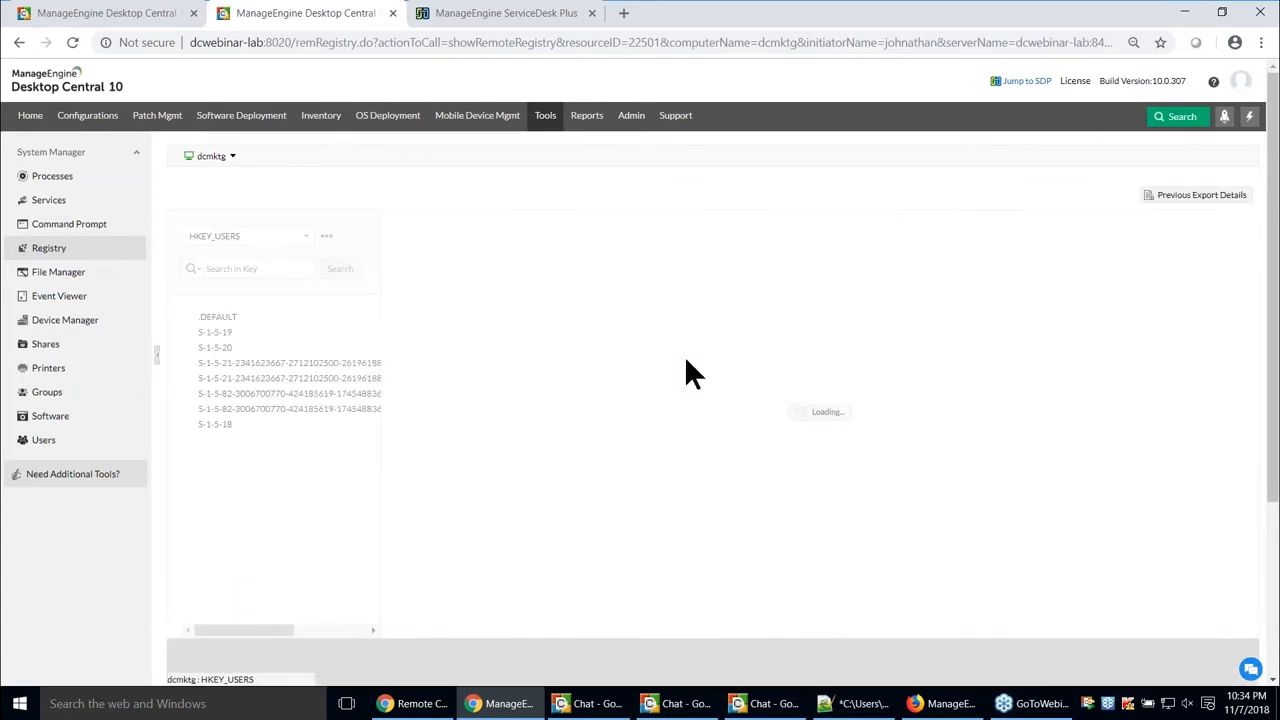
- Browse Local Disk (C:) in dcmktg's file manager and view its Internet Explorer and Kaspersky event logs
left_click(57, 280)
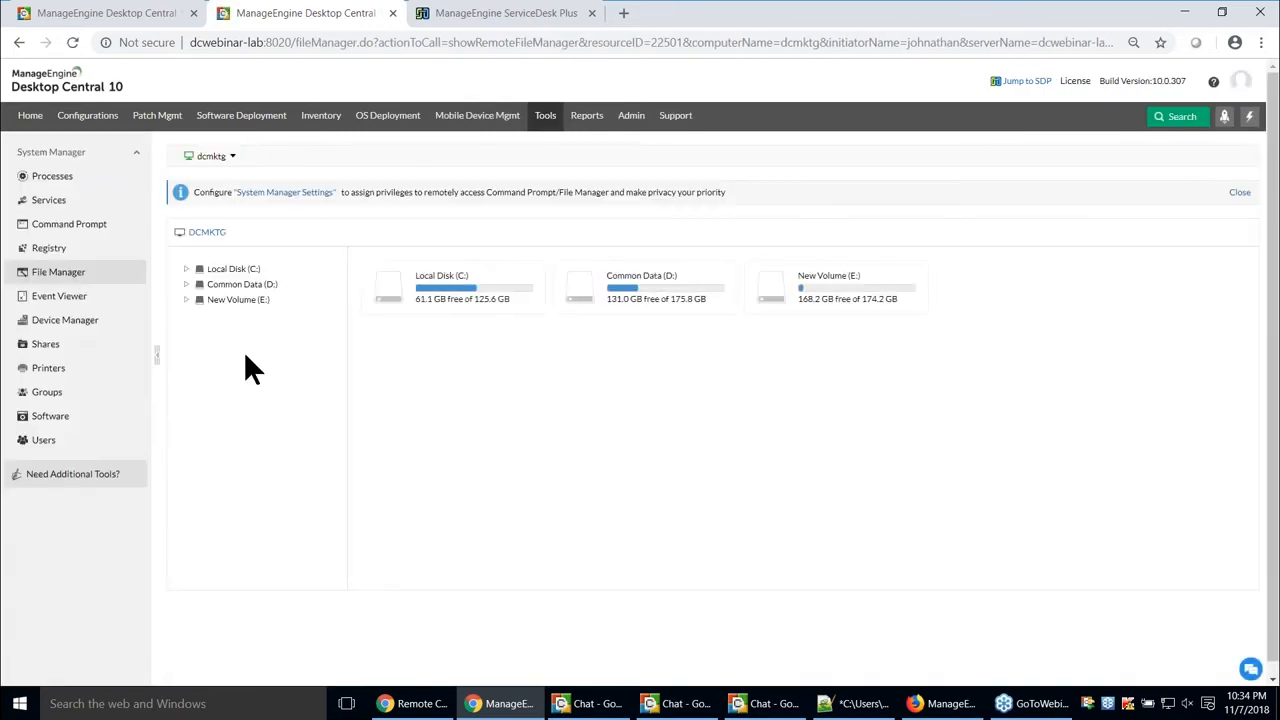
left_click(469, 300)
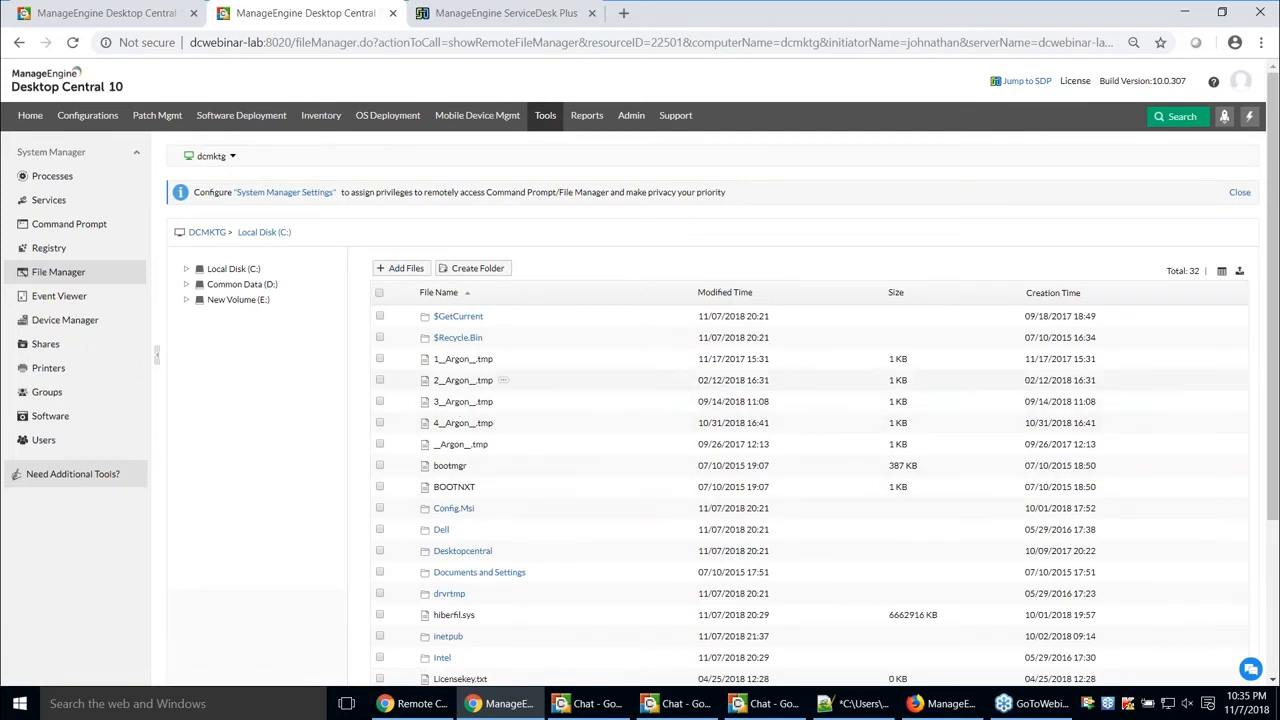
left_click(64, 298)
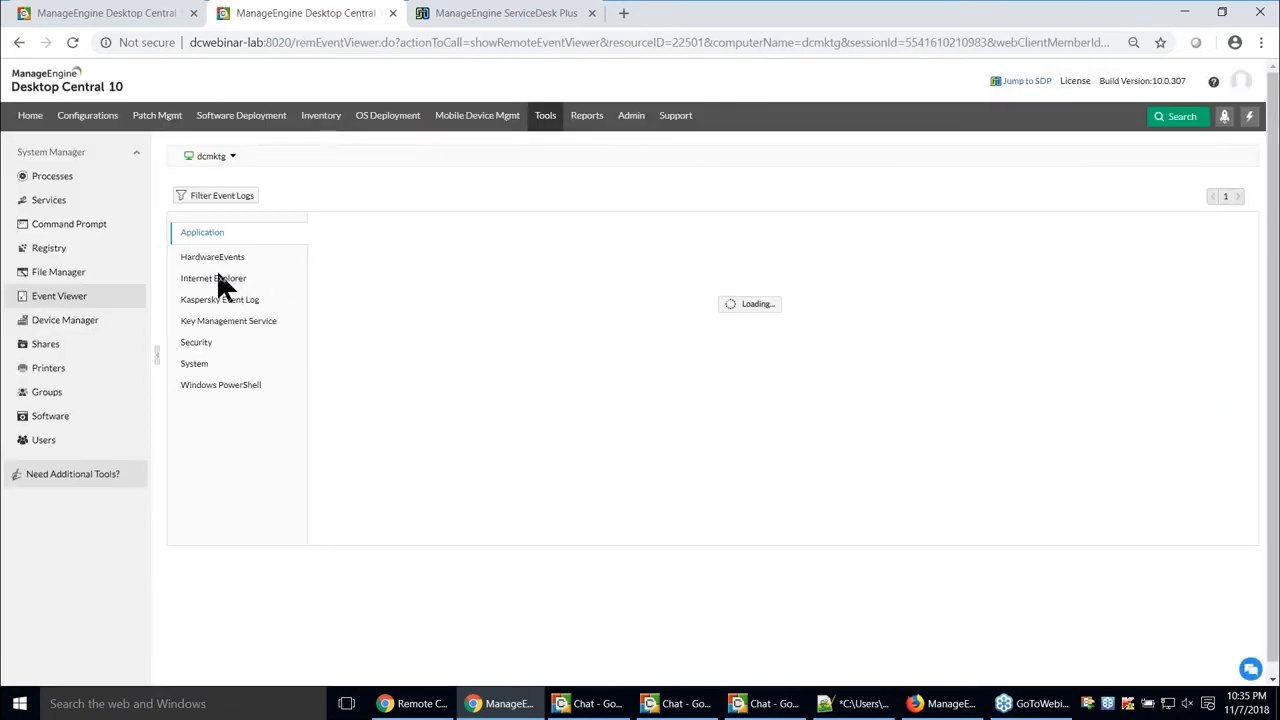
left_click(218, 276)
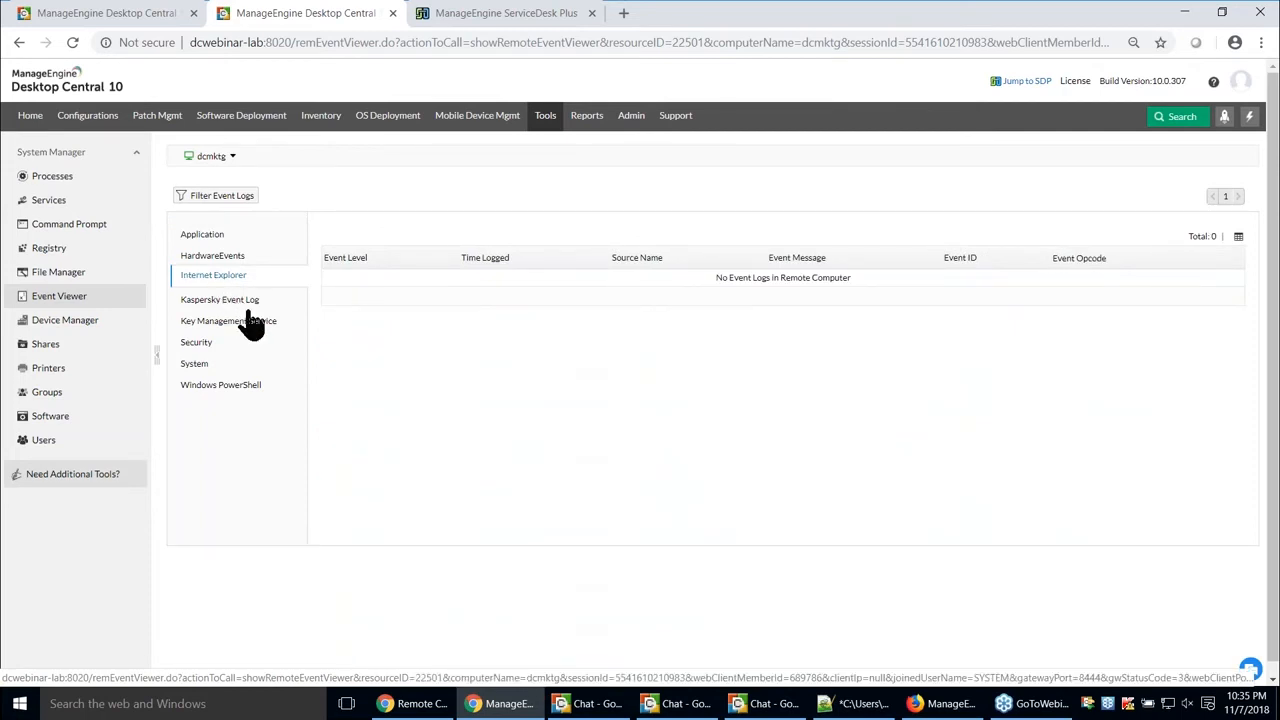
left_click(236, 302)
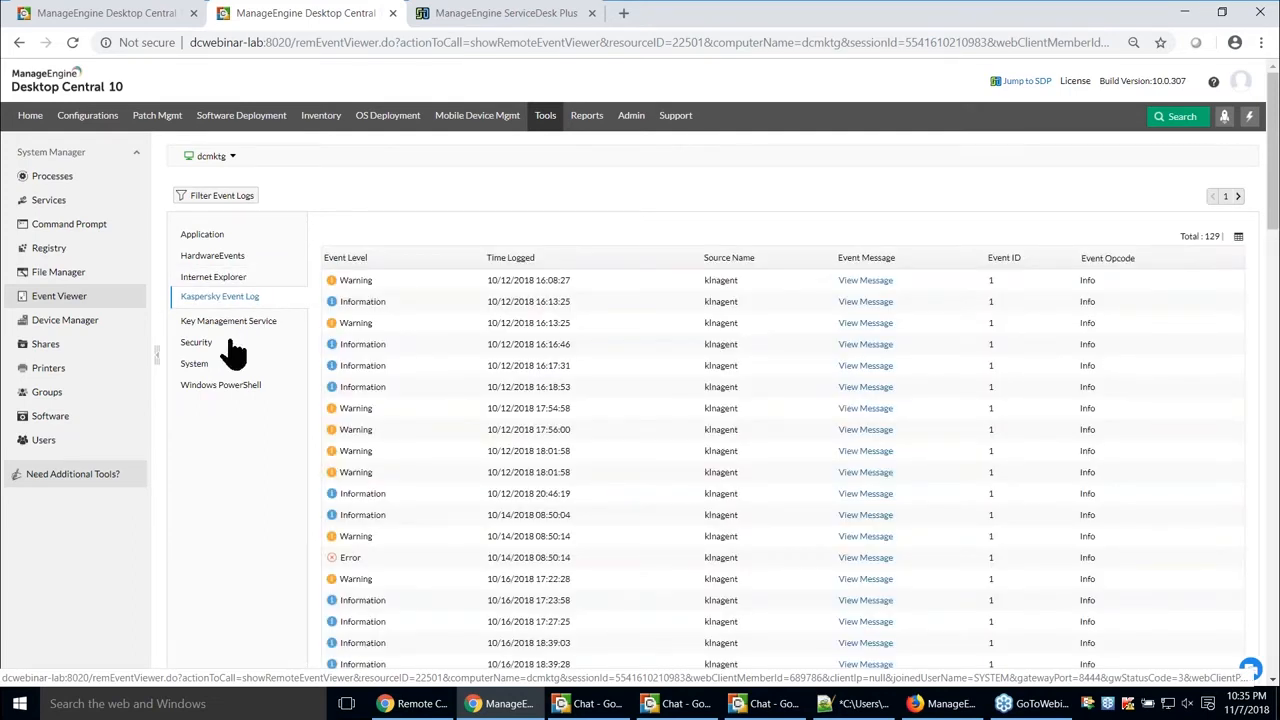
- Expand the Computer category in dcmktg's device manager and open the details of ACPI x64-based PC
left_click(78, 322)
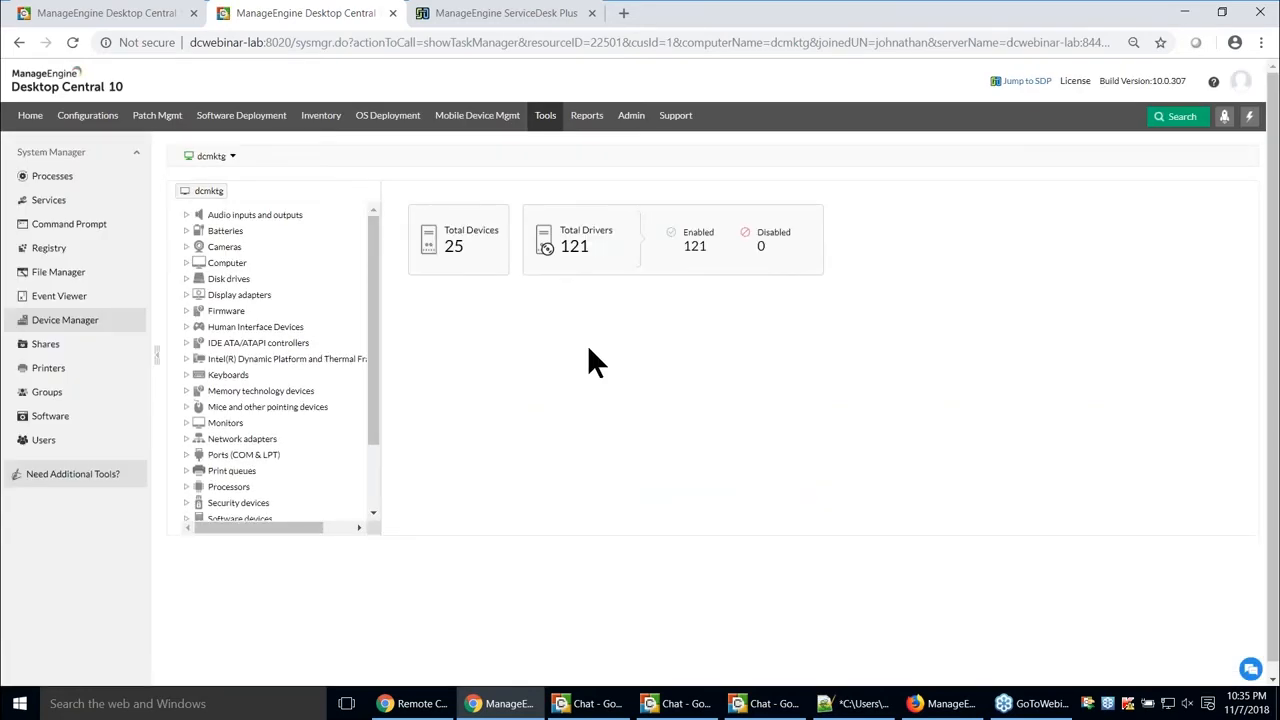
left_click(225, 265)
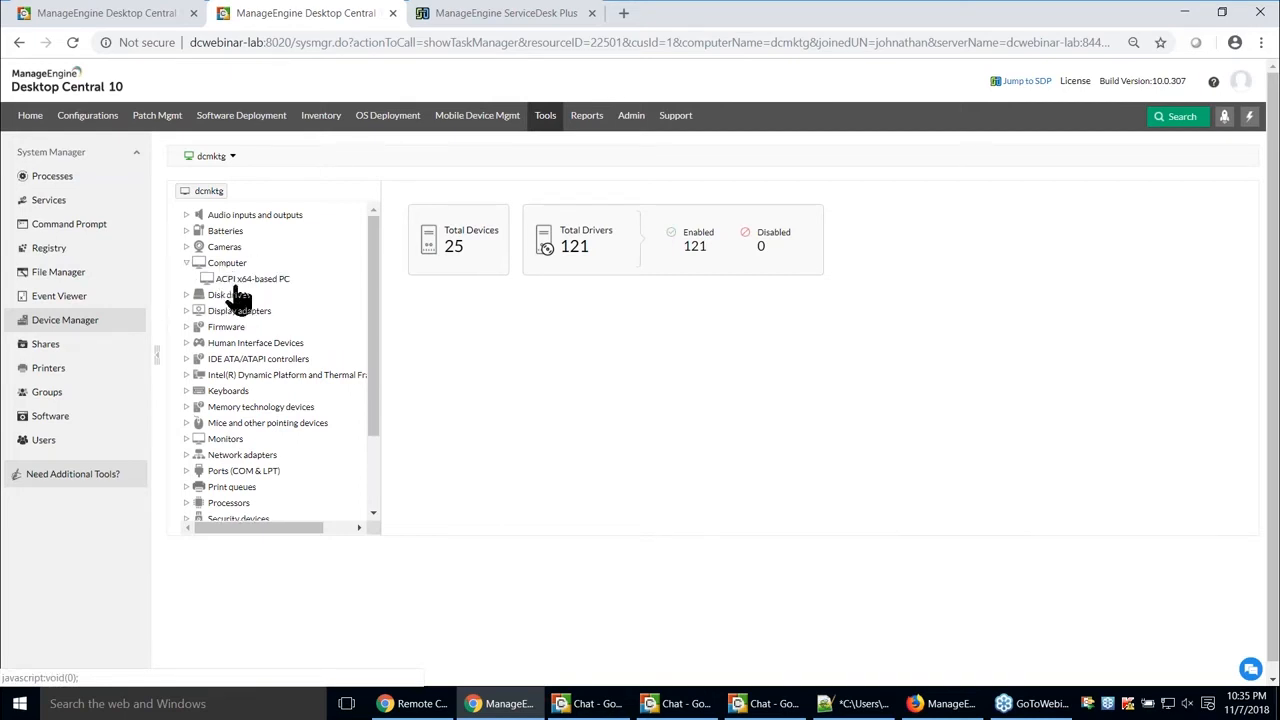
left_click(246, 284)
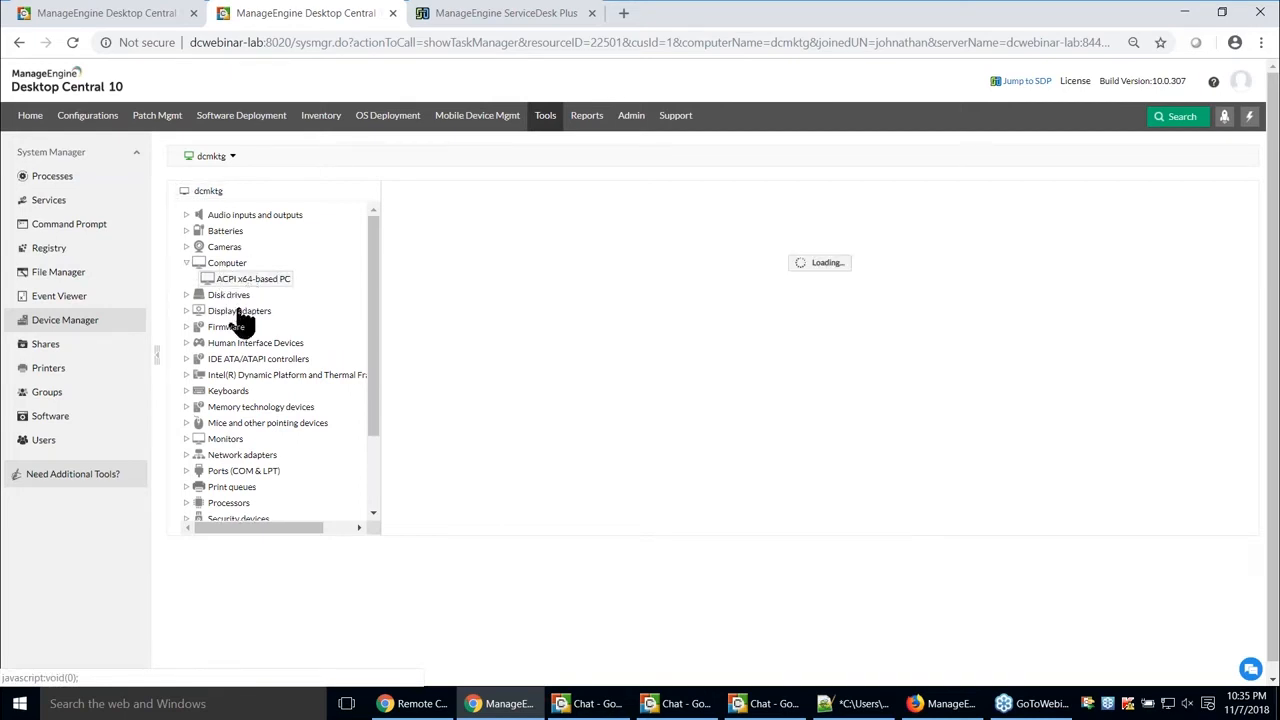
- View dcmktg's shares and printers, and examine the members of its Administrators group
left_click(53, 349)
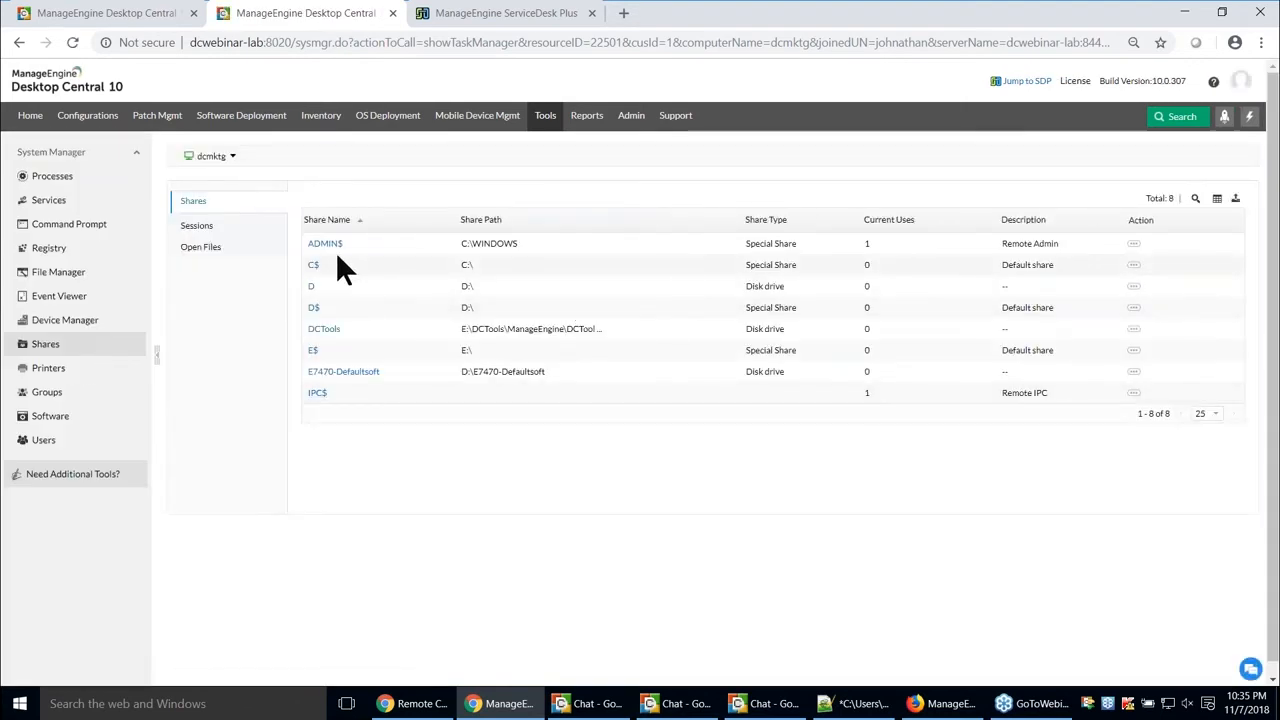
left_click(48, 368)
left_click(46, 394)
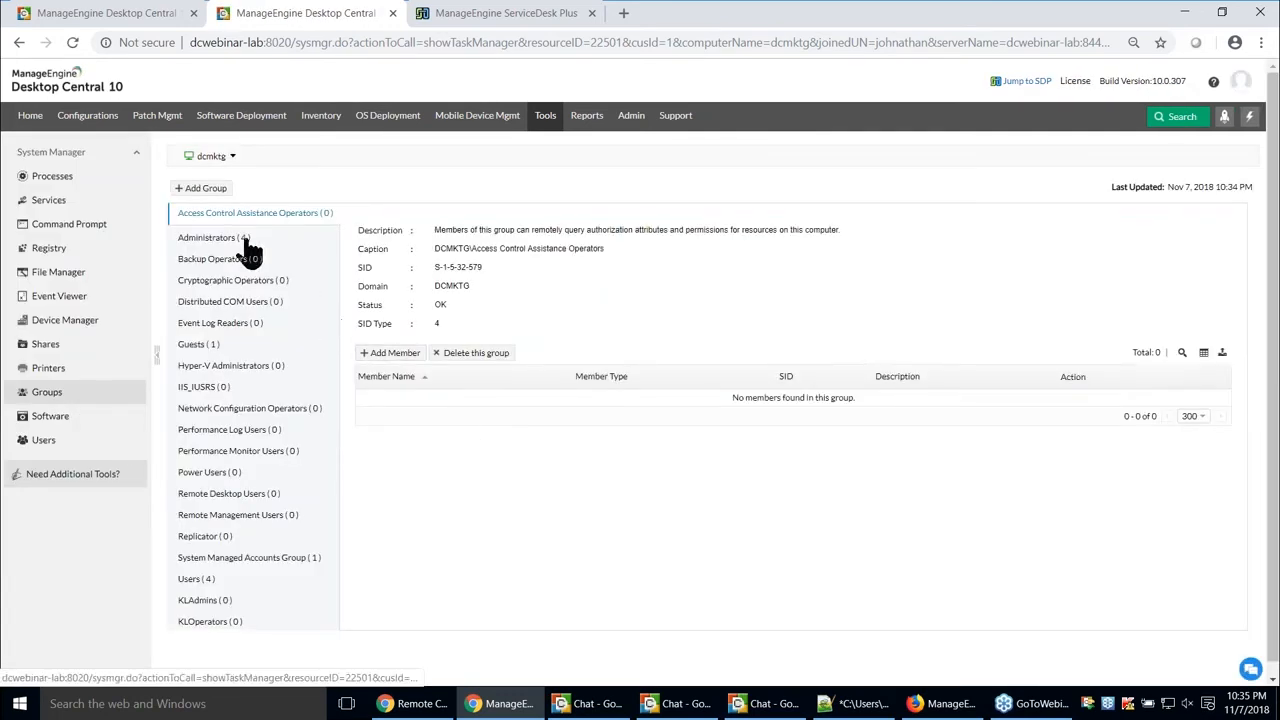
left_click(234, 237)
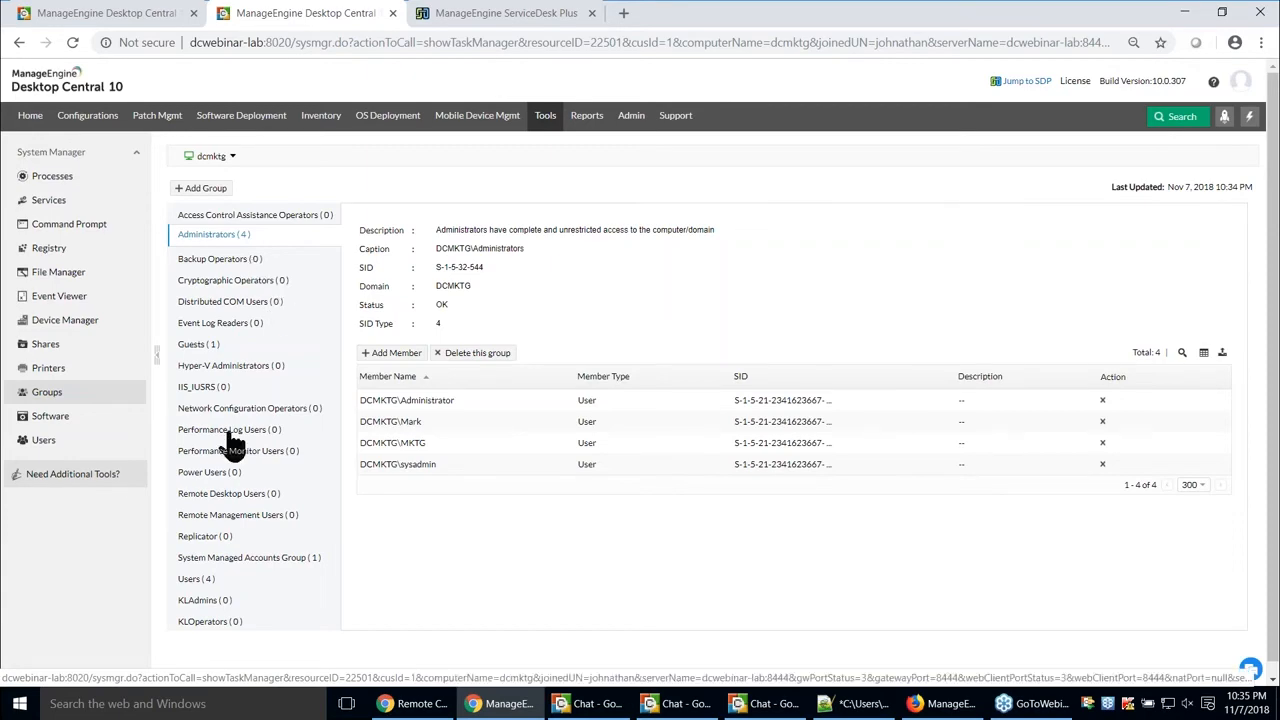
- Review dcmktg's installed software and user accounts, and reopen its command prompt and file manager
left_click(50, 418)
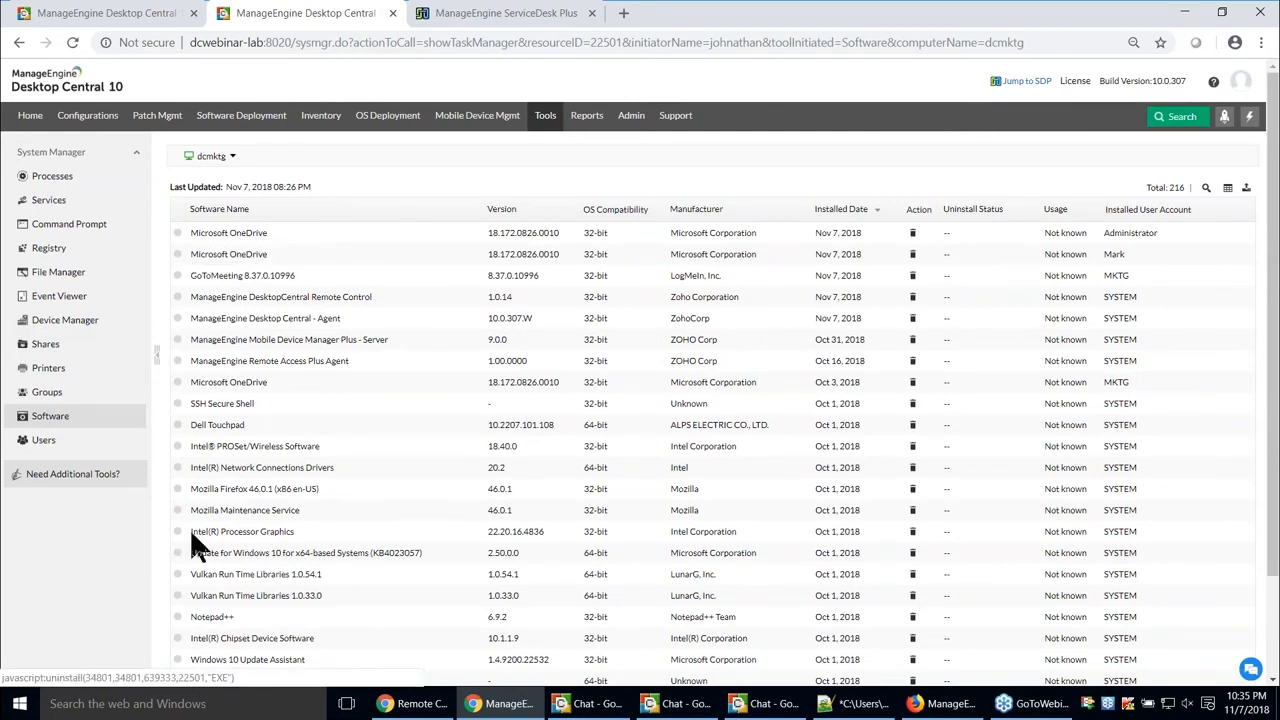
left_click(42, 440)
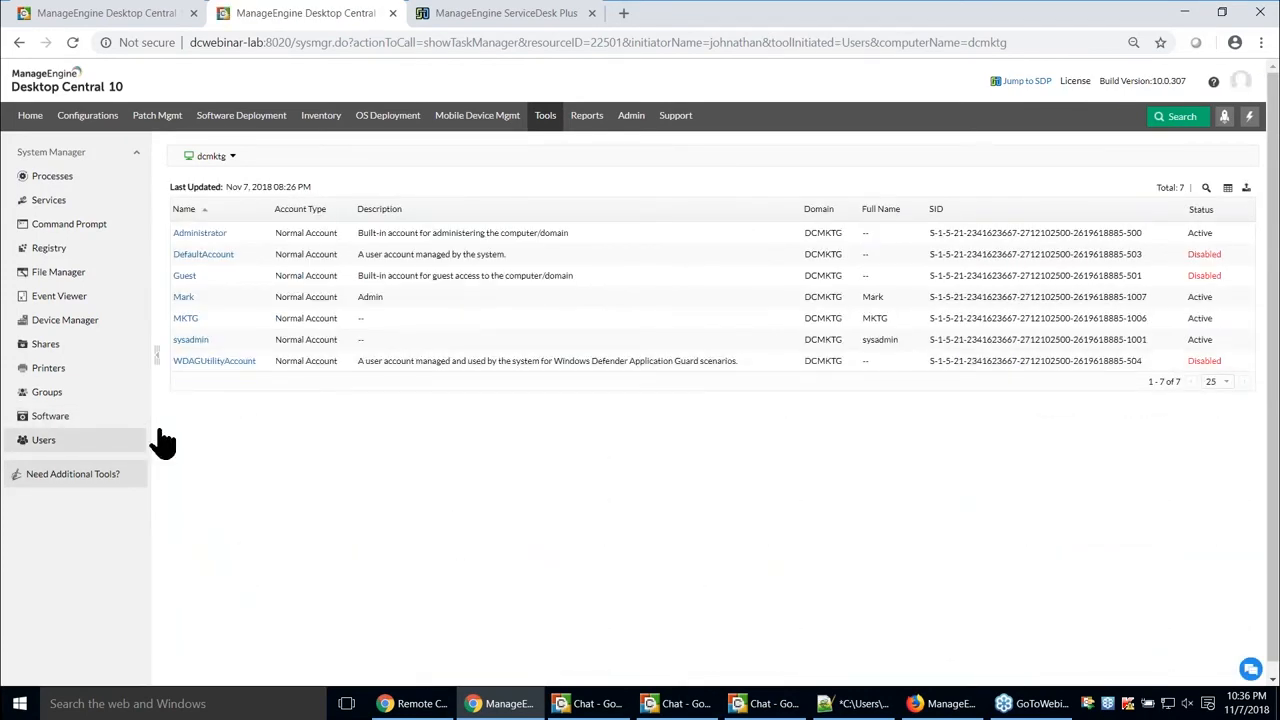
left_click(80, 233)
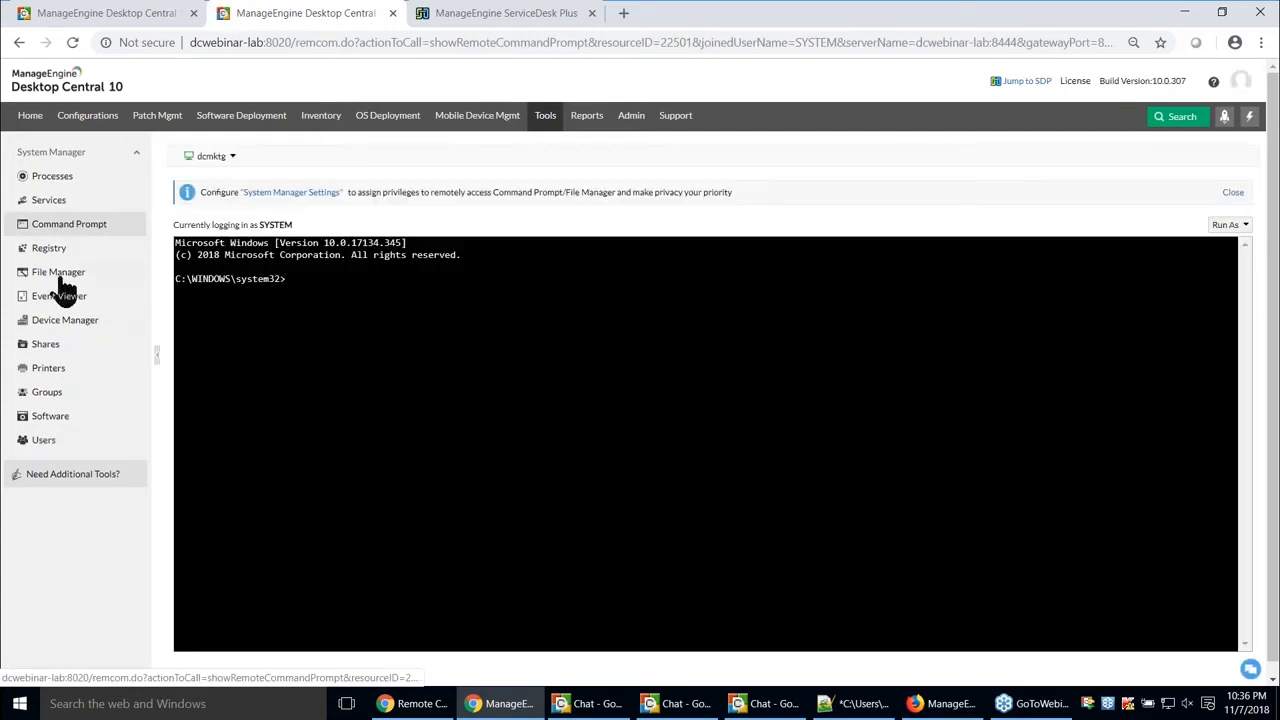
left_click(58, 280)
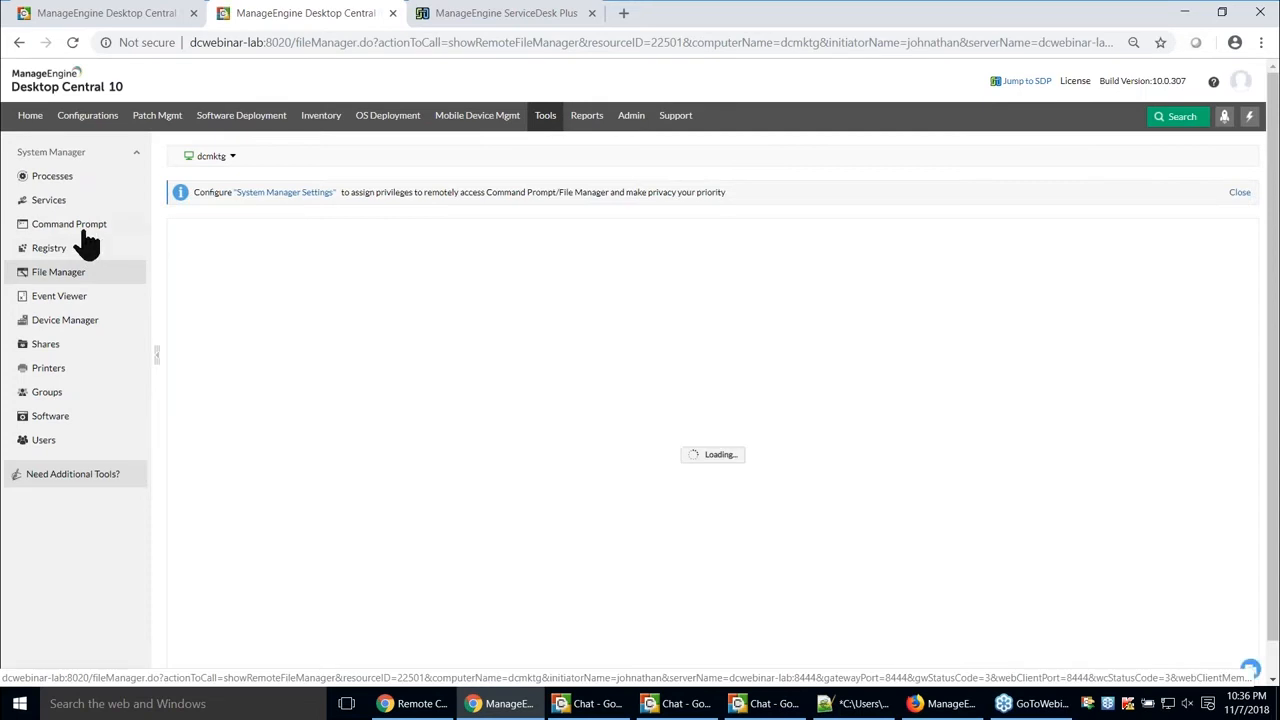
- Reopen dcmktg's command prompt, and view File Manager's permission choices in the admin System Manager Settings
left_click(86, 230)
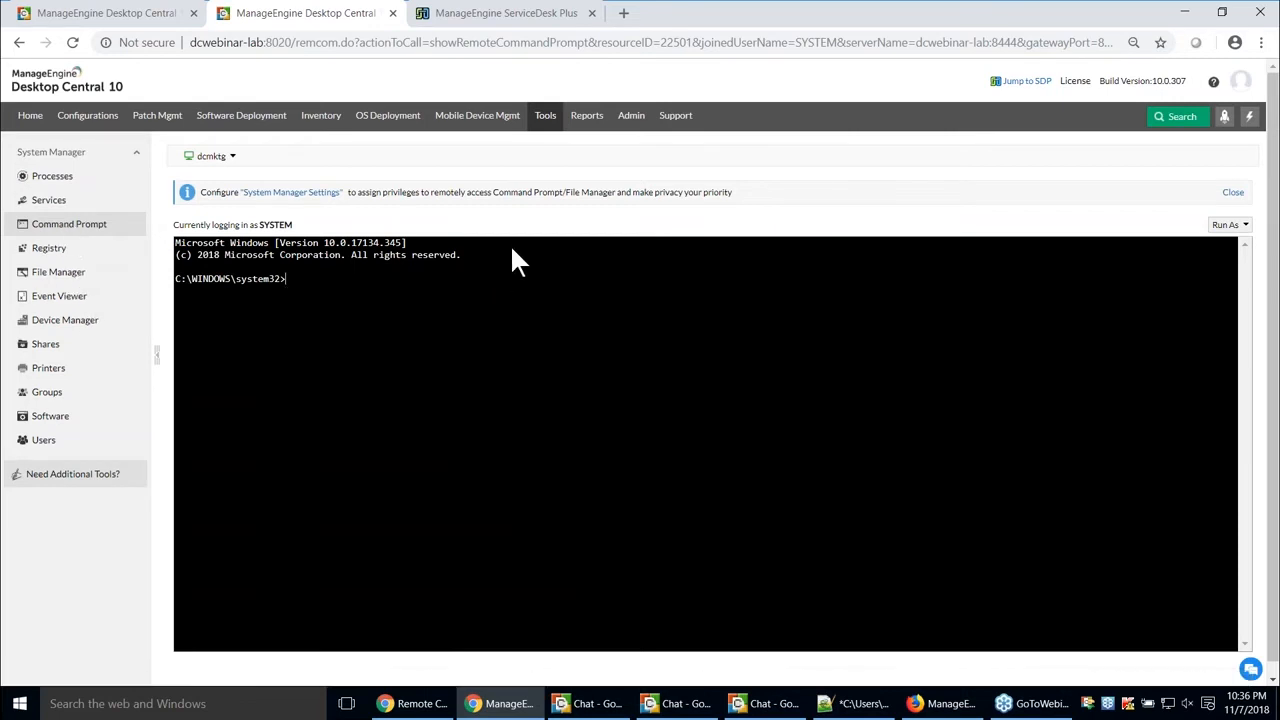
left_click(637, 127)
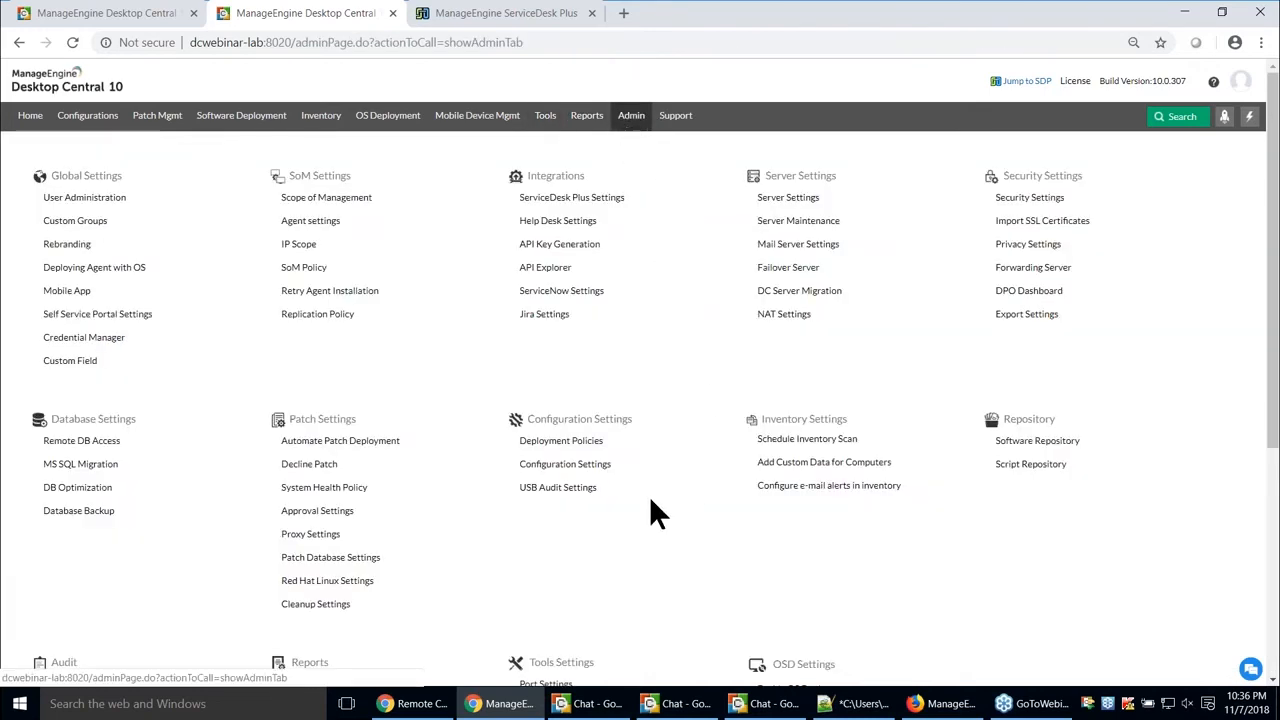
scroll(580, 530, "down", 1)
scroll(580, 530, "down", 2)
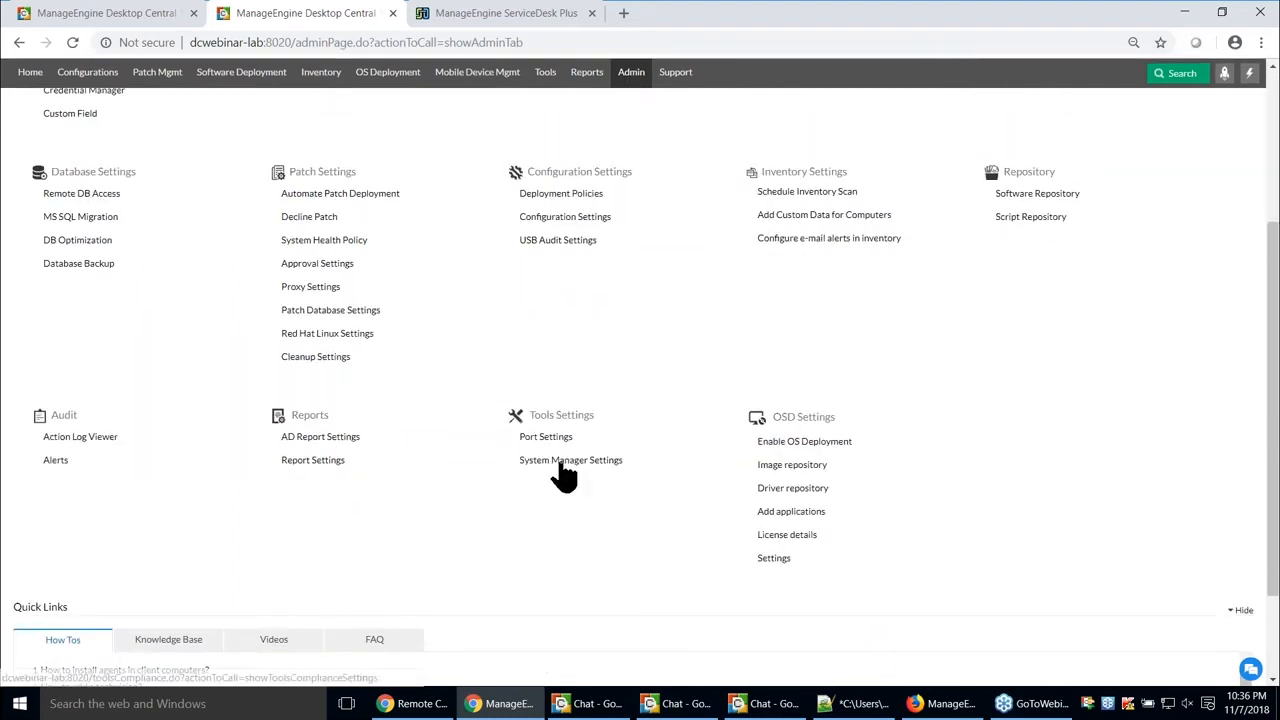
left_click(563, 462)
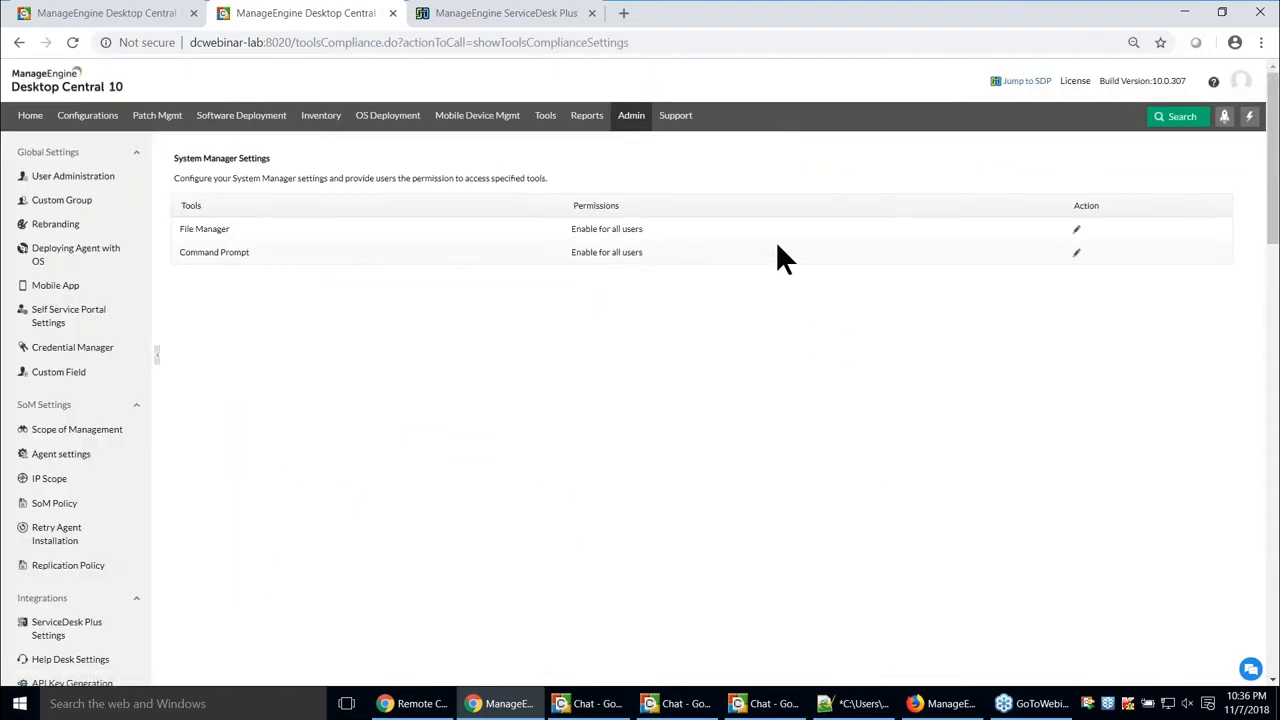
left_click(1078, 232)
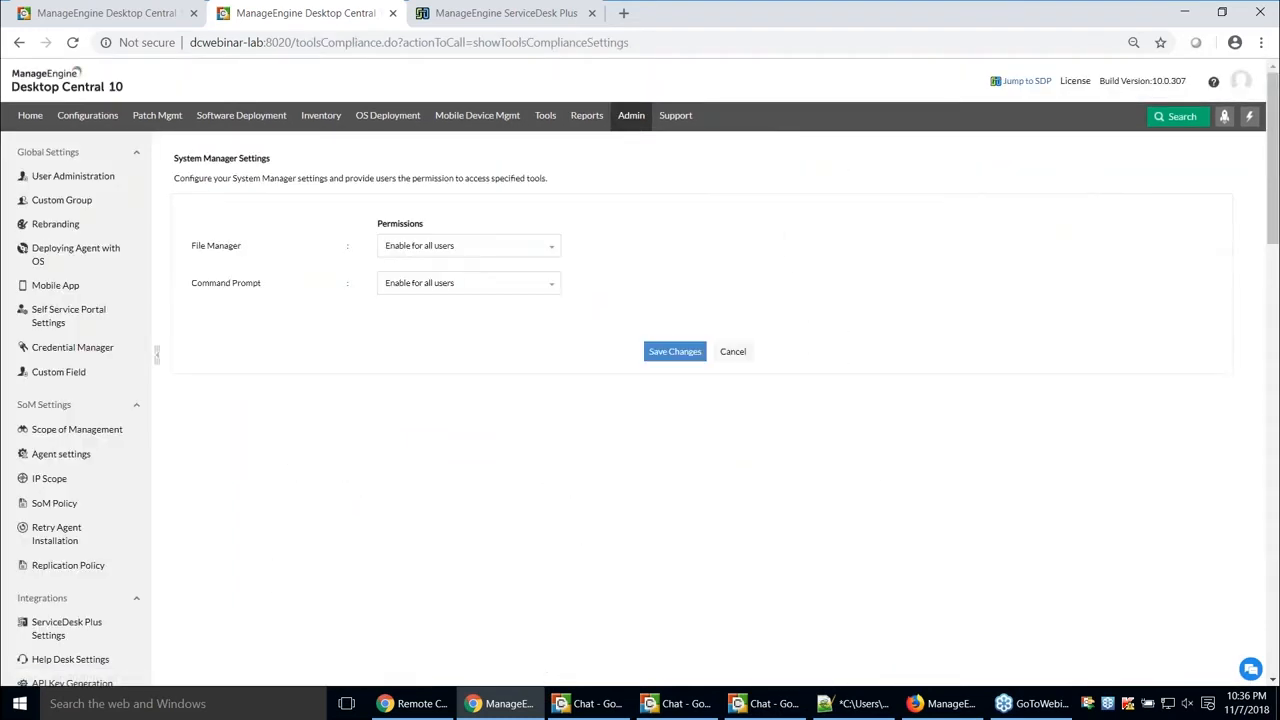
left_click(437, 247)
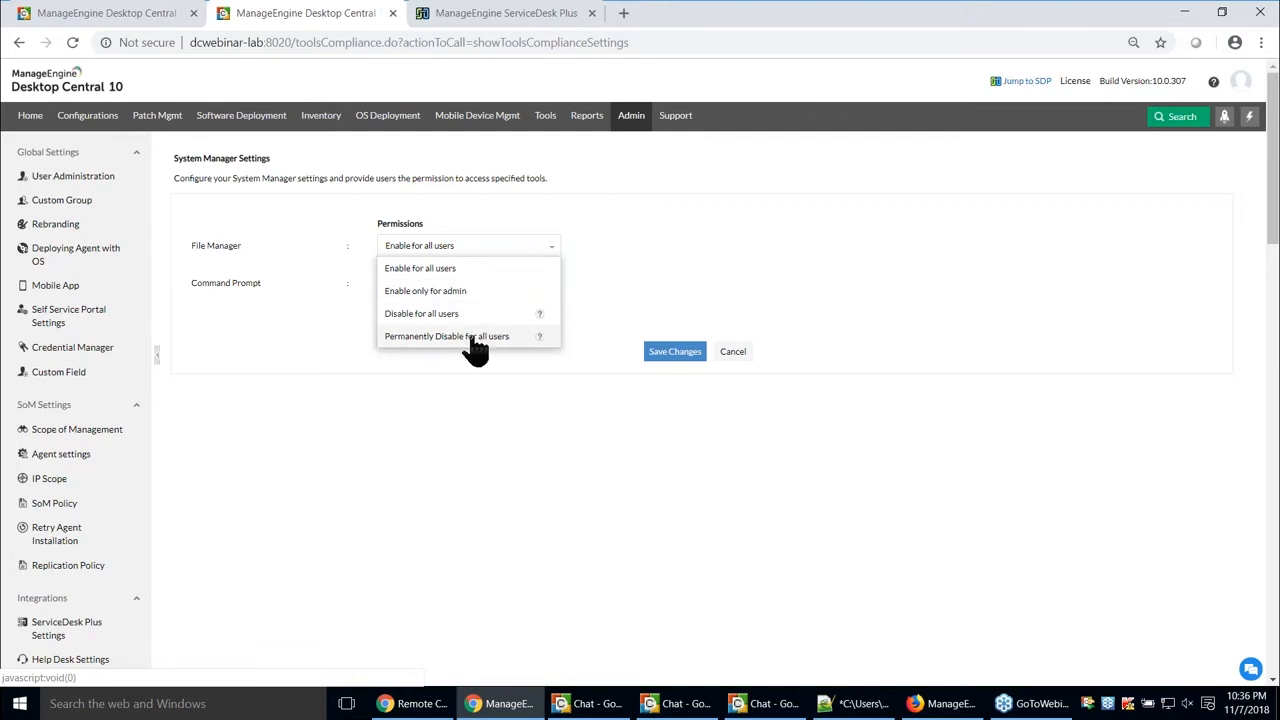
- Go to System Tools in the first Desktop Central session and open the machine diagnose task for modification
left_click(140, 15)
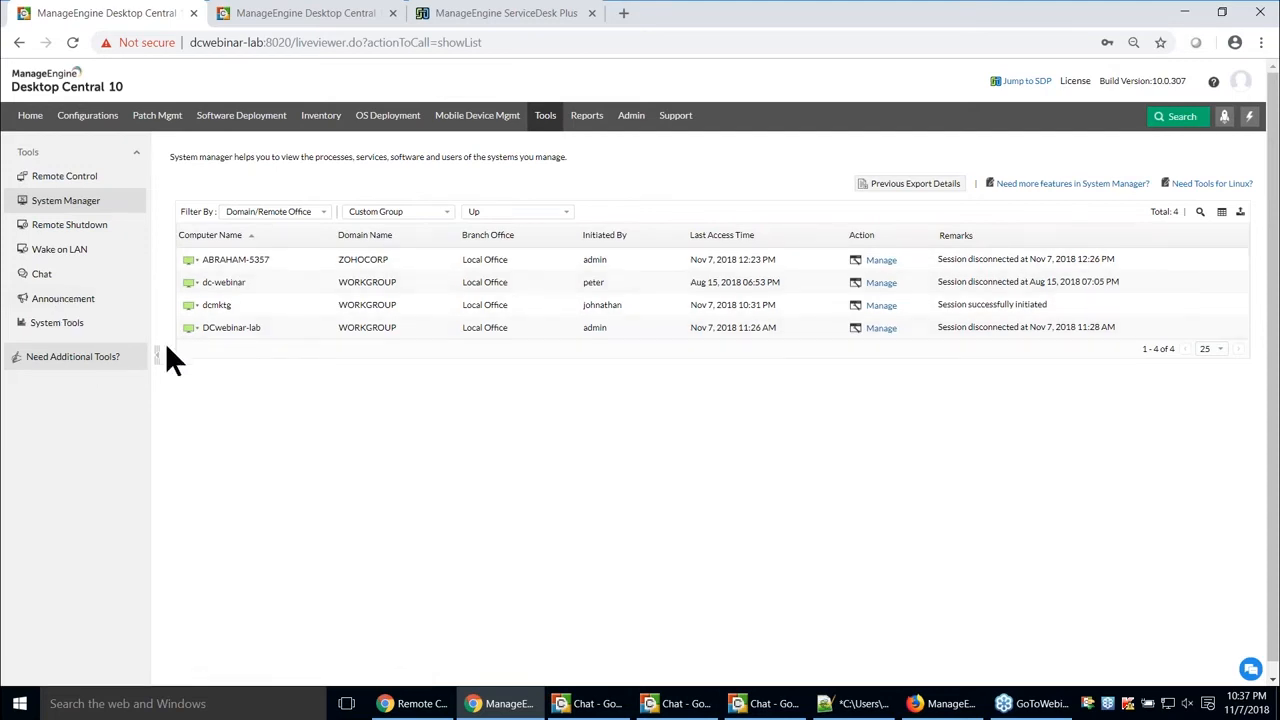
left_click(50, 330)
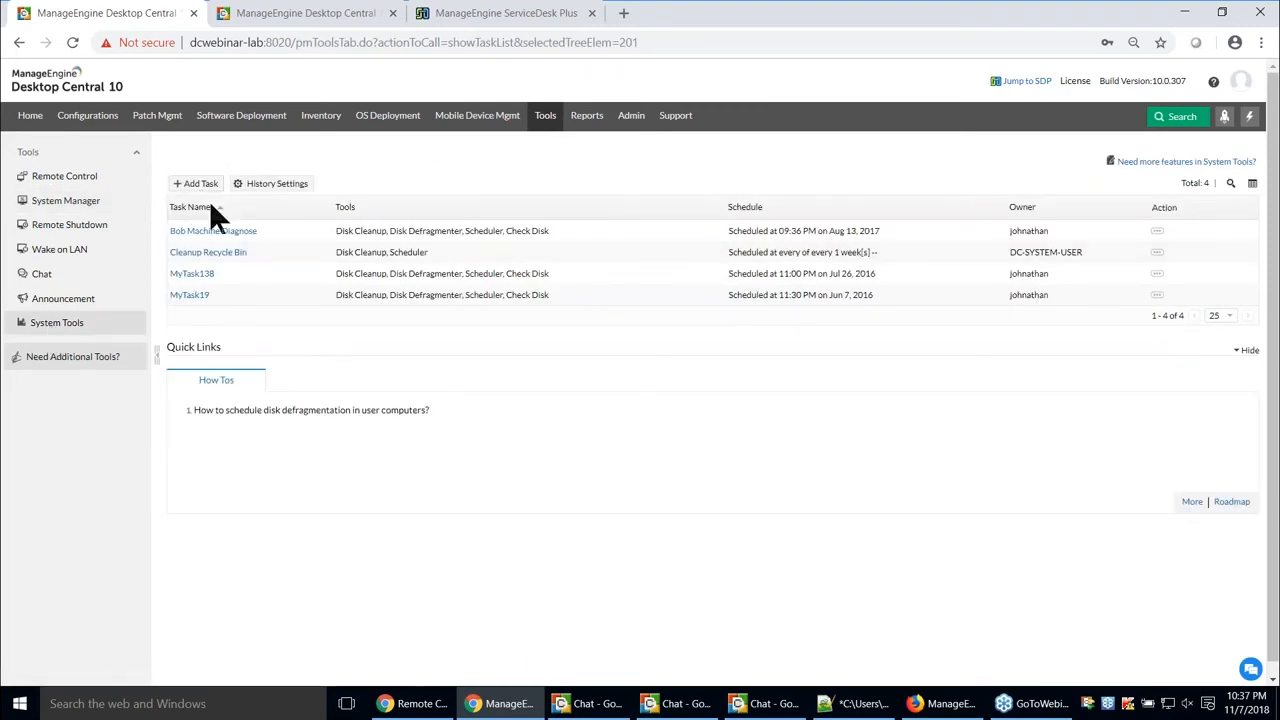
left_click(1157, 231)
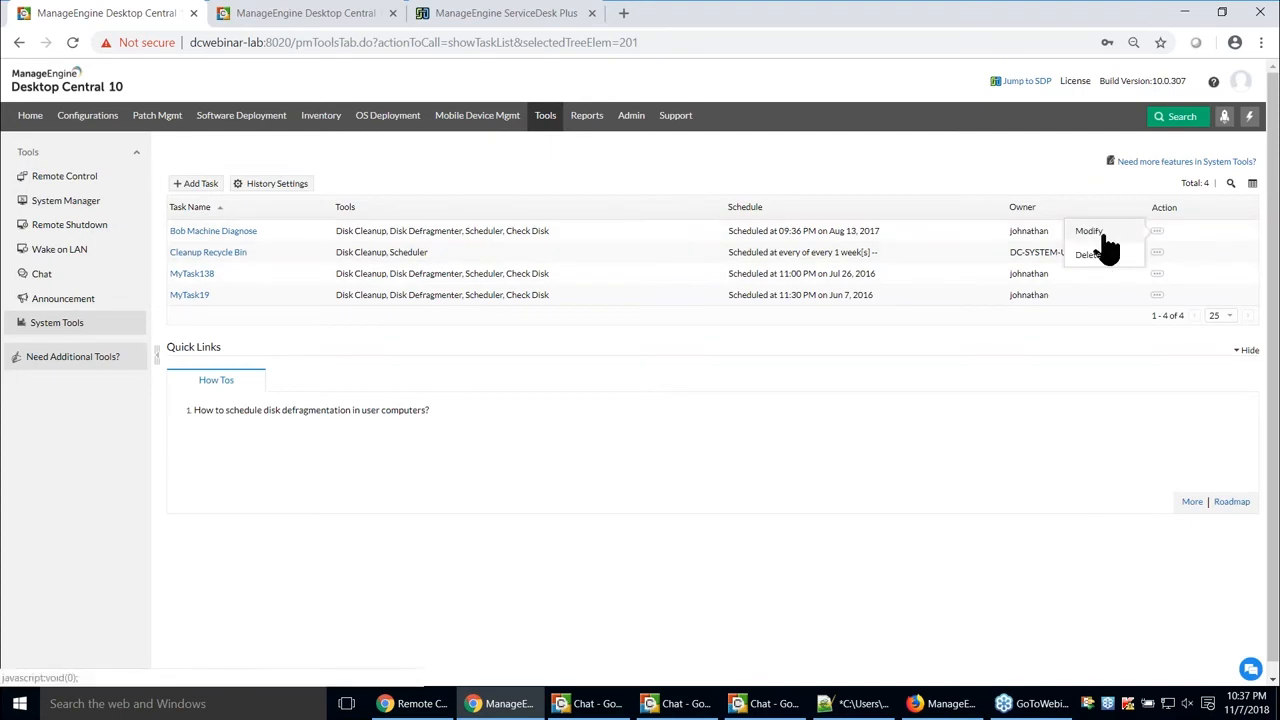
left_click(1089, 232)
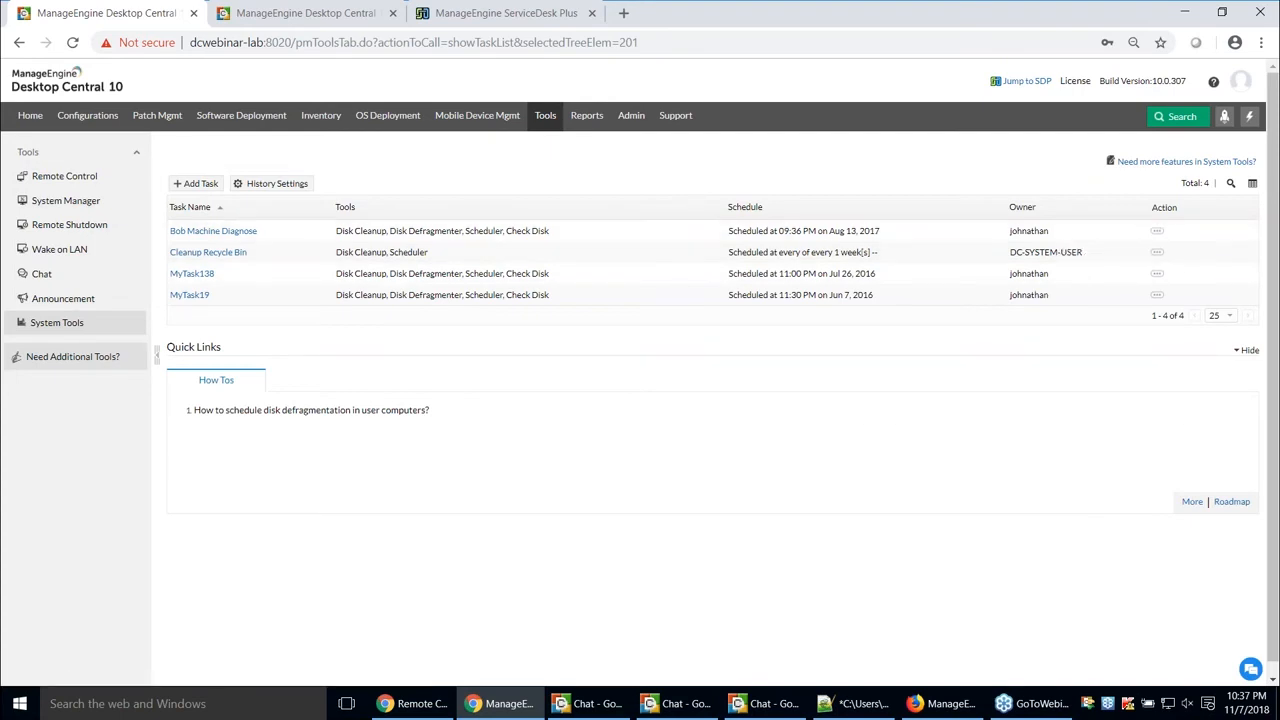
left_click(1160, 233)
left_click(1088, 232)
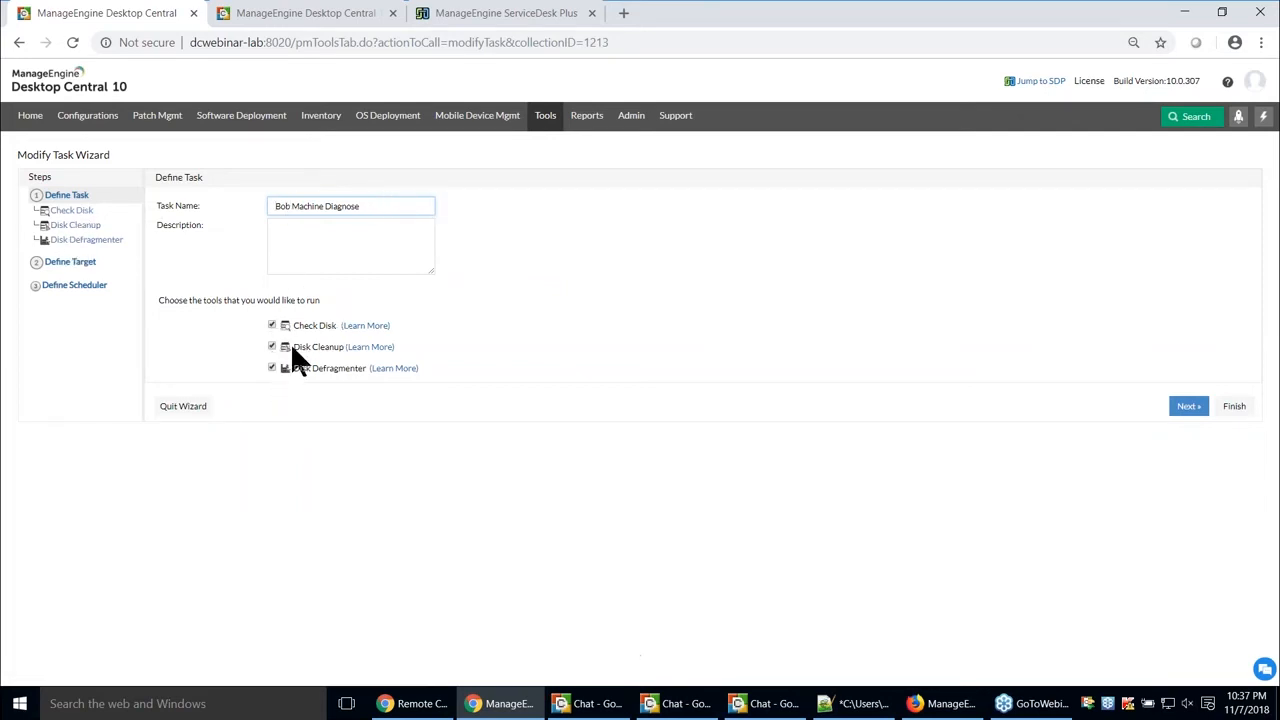
- Review the task's Check Disk options, including the volume choices, and its full list of Disk Cleanup options
left_click(75, 212)
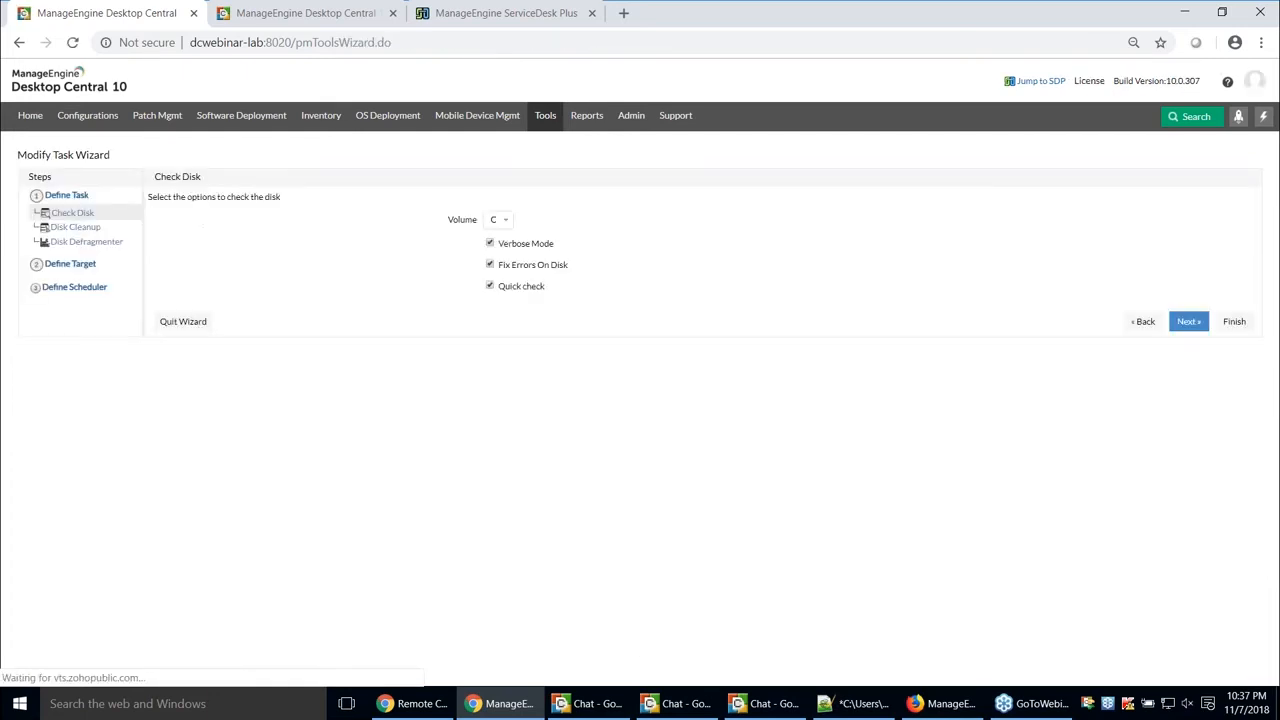
left_click(500, 220)
left_click(587, 262)
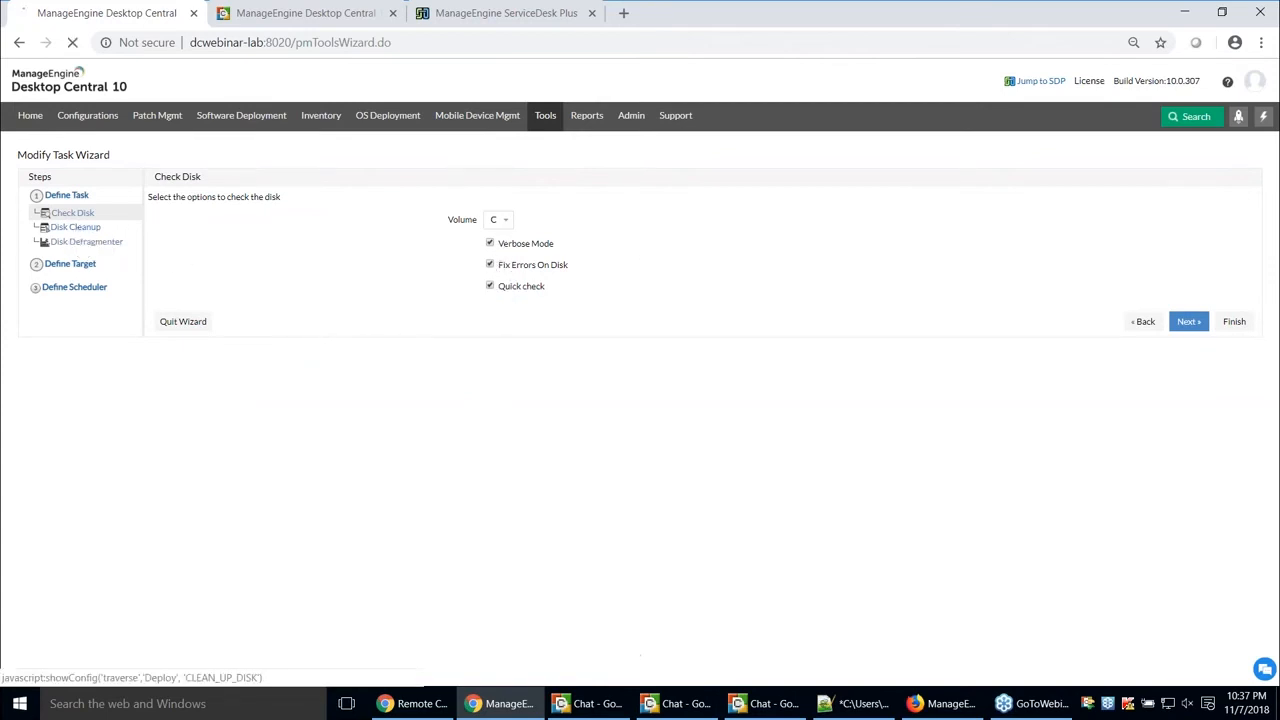
left_click(75, 227)
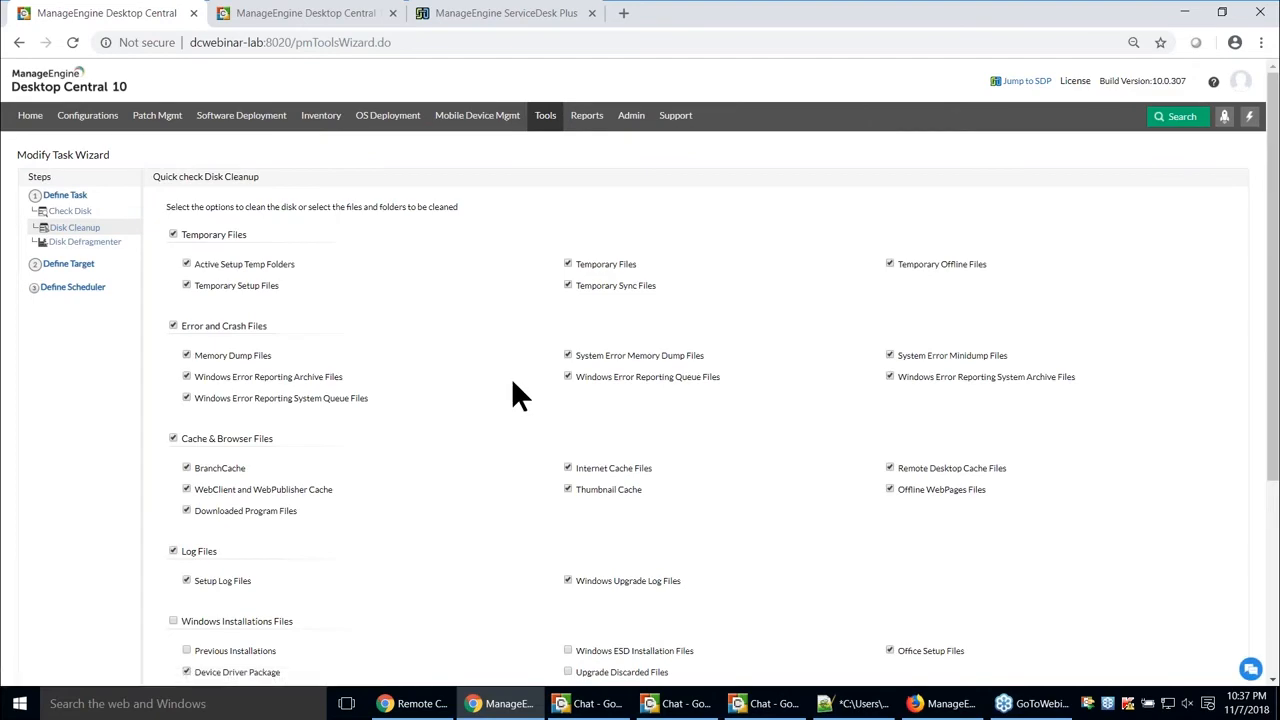
scroll(514, 380, "down", 2)
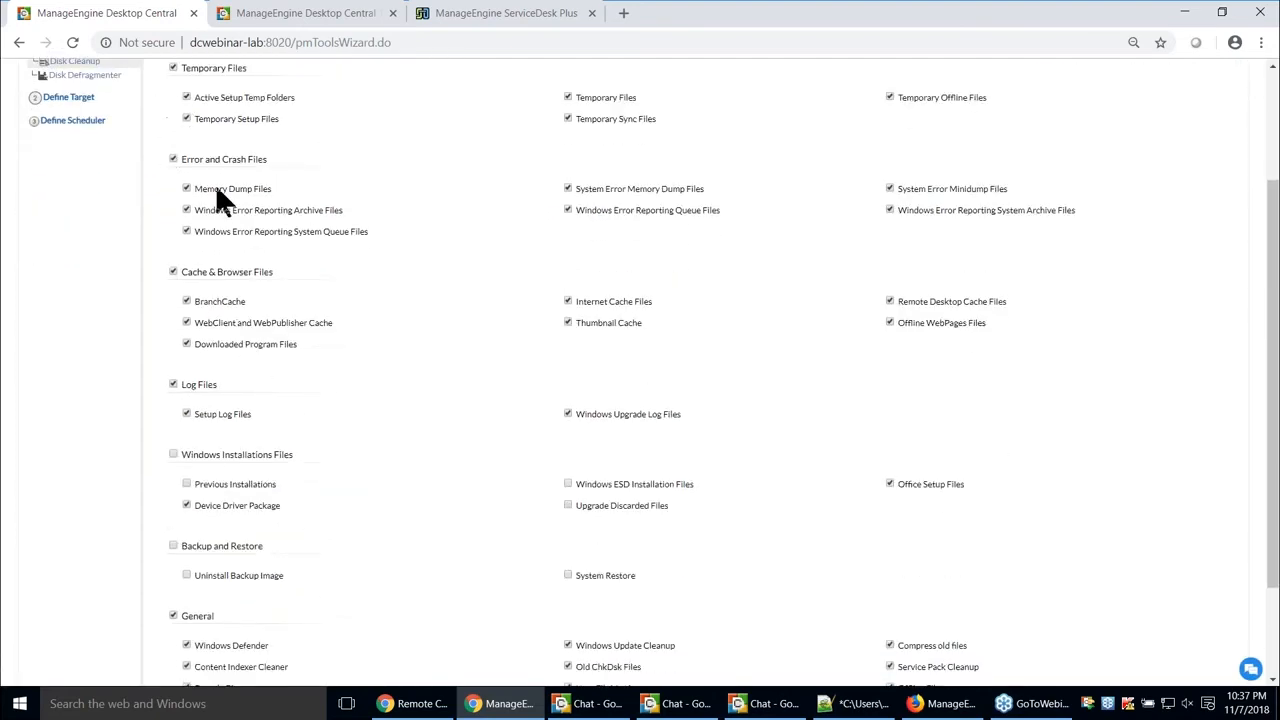
scroll(530, 395, "down", 2)
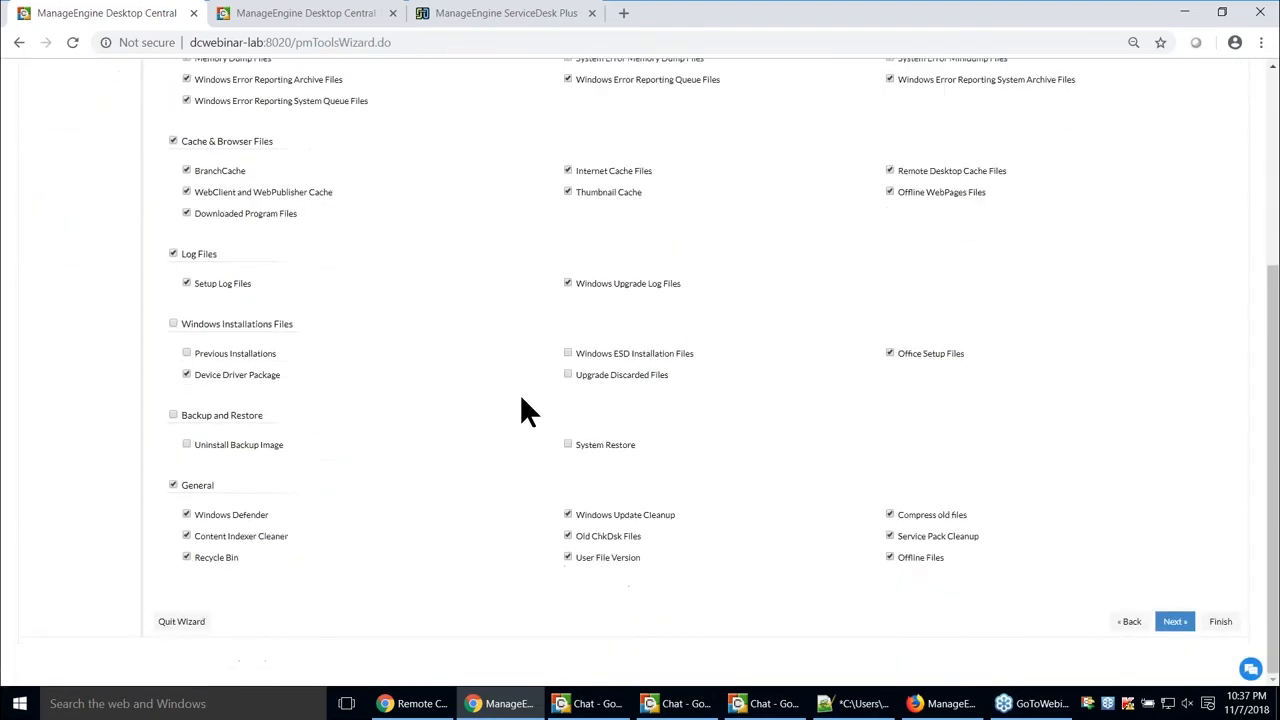
- Review the task's Disk Defragmenter options, including the selectable drives and the help for Operation Type
left_click(1175, 621)
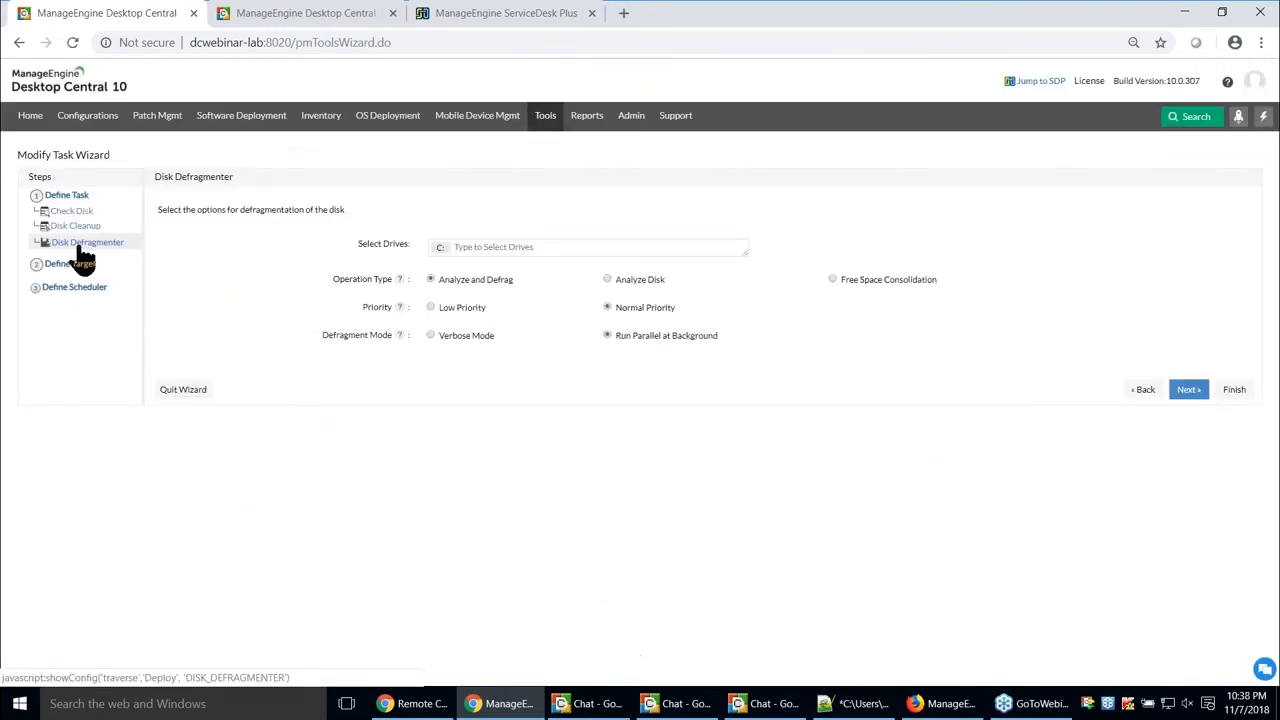
left_click(456, 248)
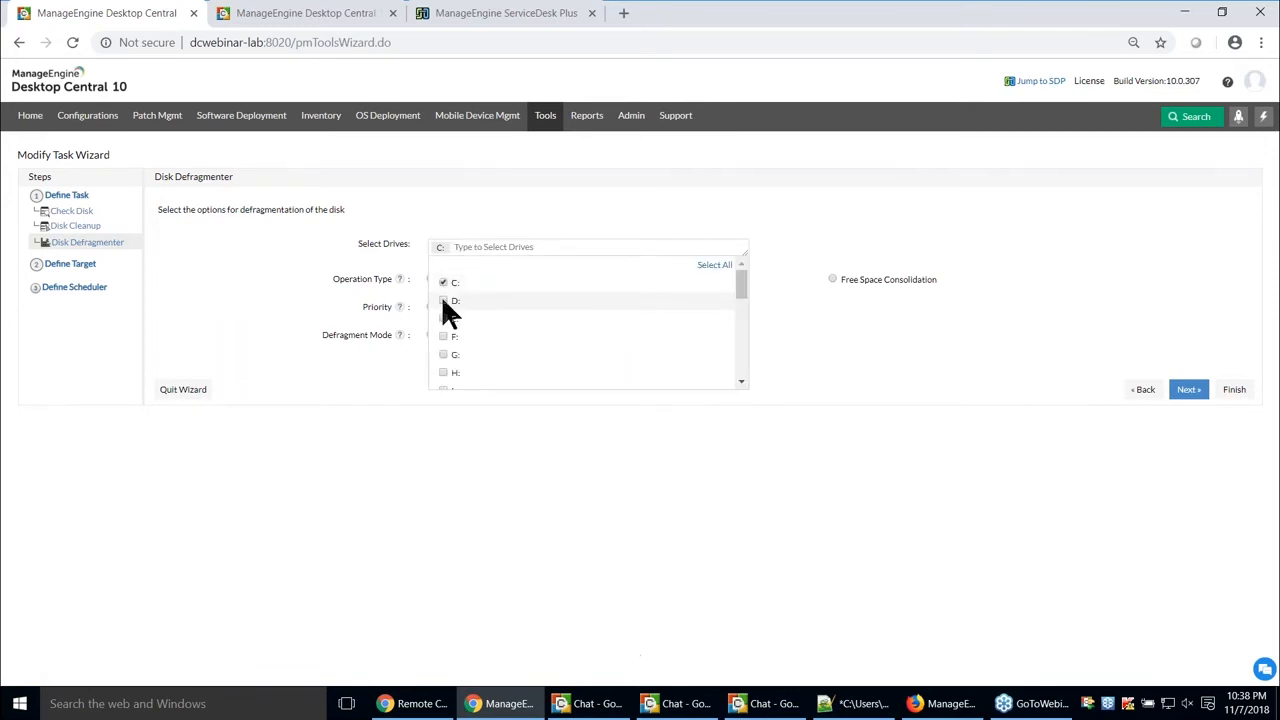
left_click(275, 360)
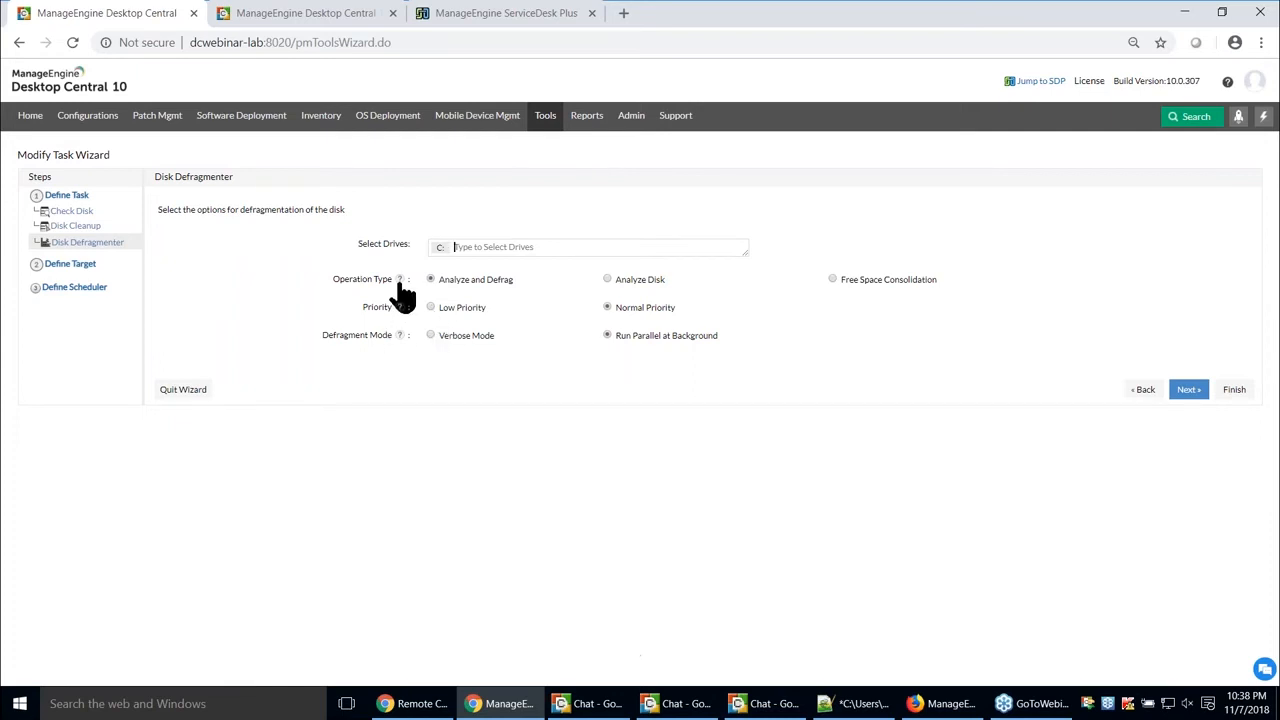
mouse_move(400, 283)
- View the task's target definition and the criteria available for filtering target computers
left_click(1188, 392)
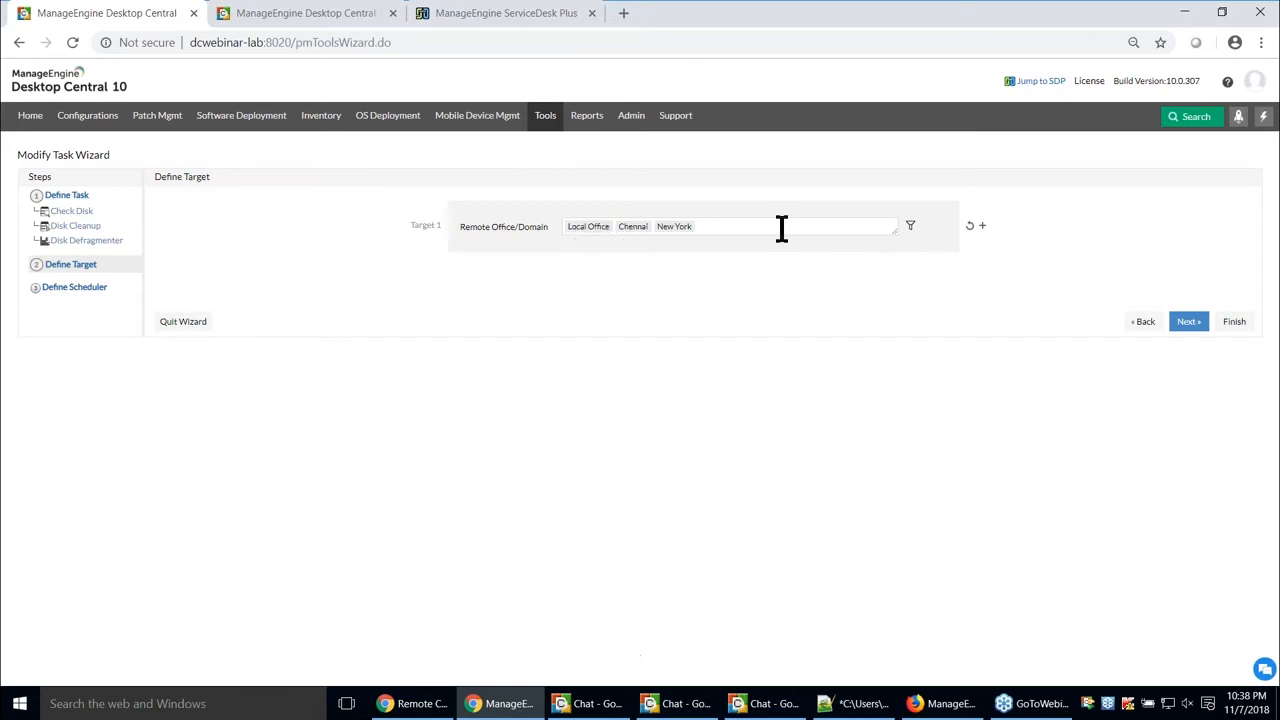
left_click(911, 228)
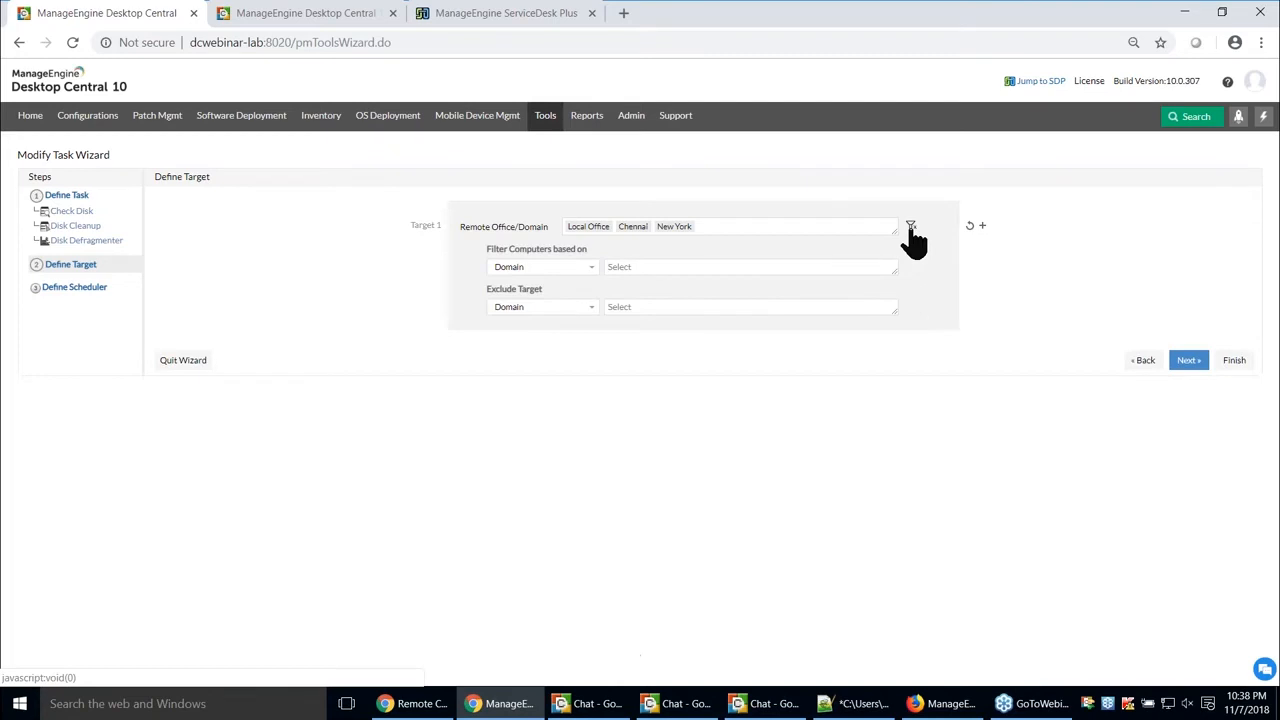
left_click(540, 266)
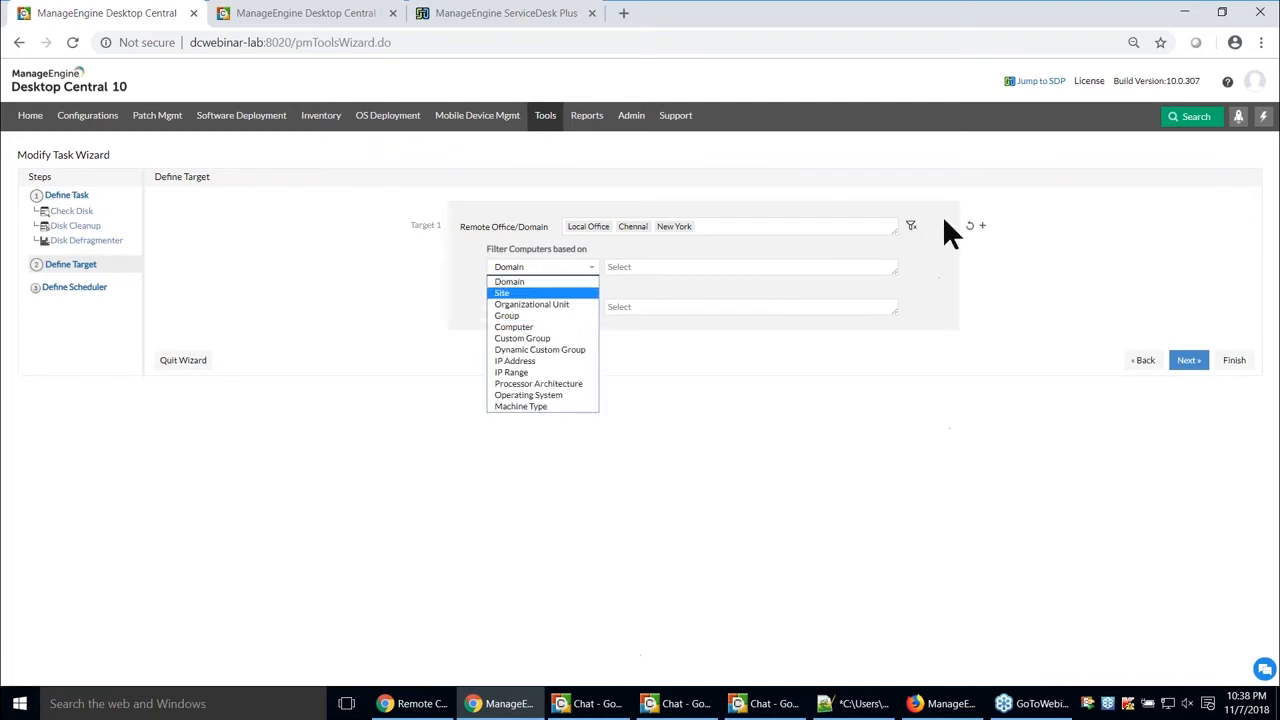
- Examine the task scheduler's general, trigger and condition settings, including the idle conditions
left_click(75, 288)
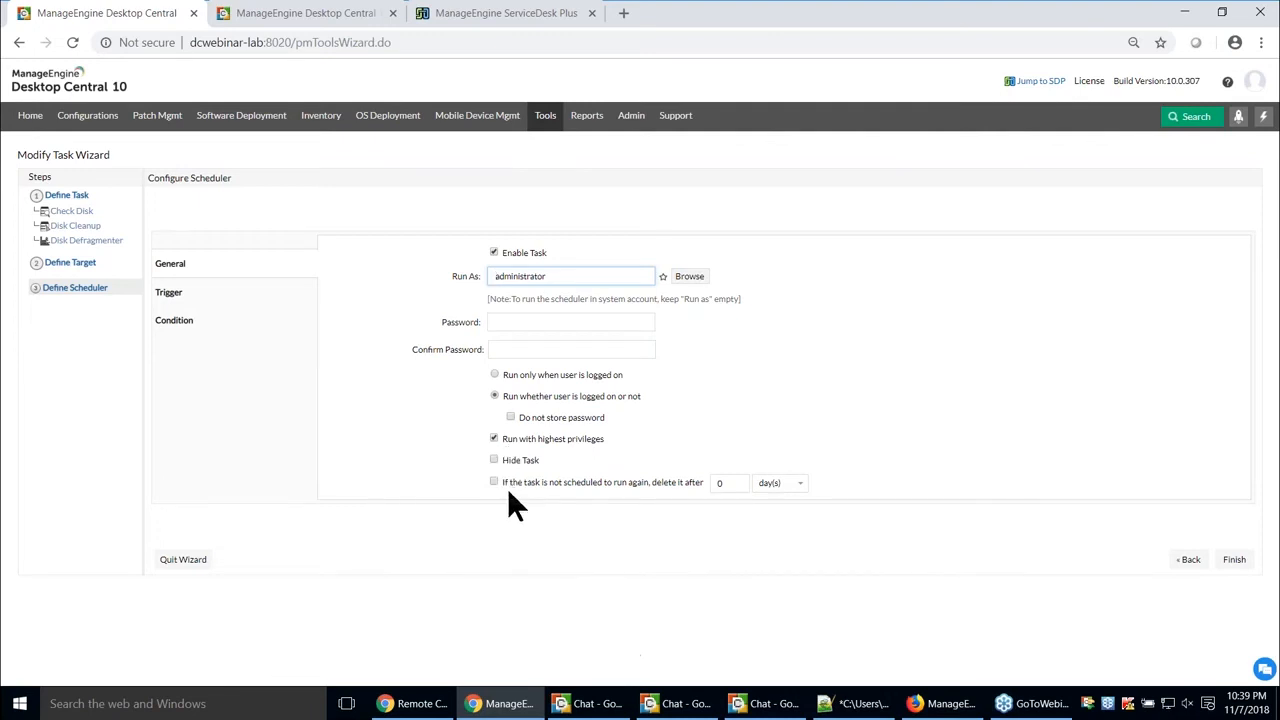
left_click(170, 292)
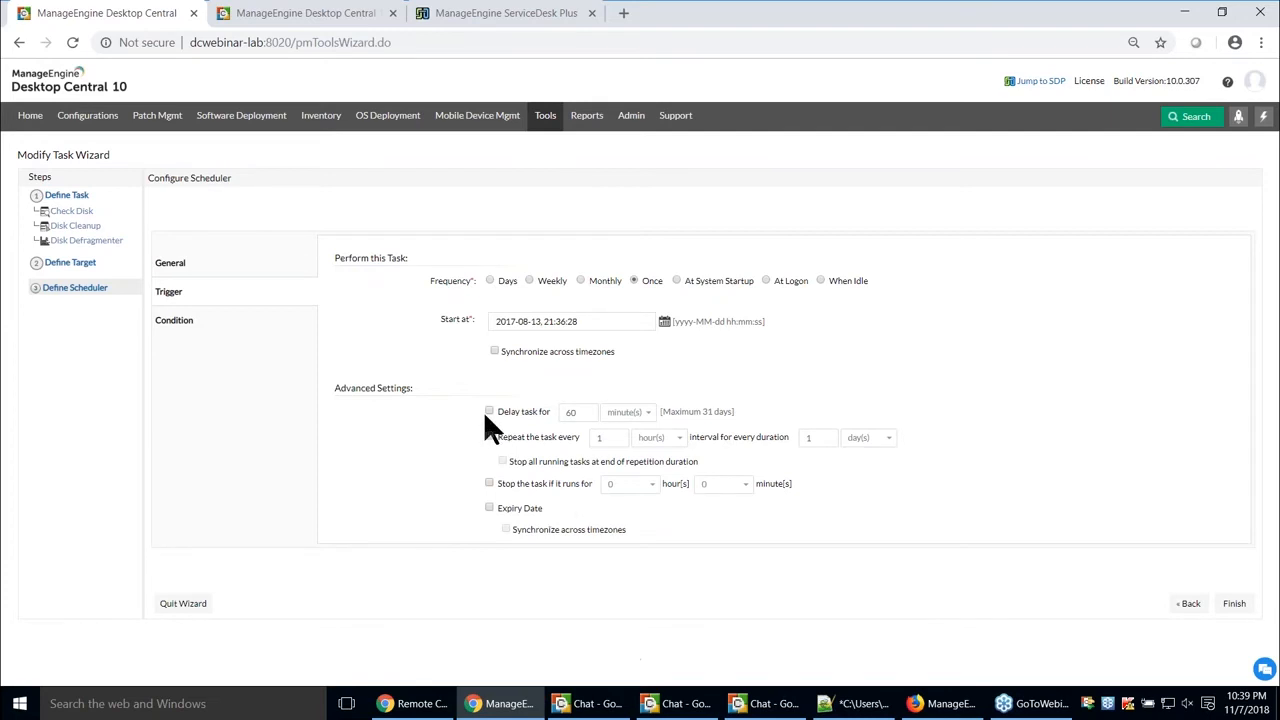
left_click(185, 320)
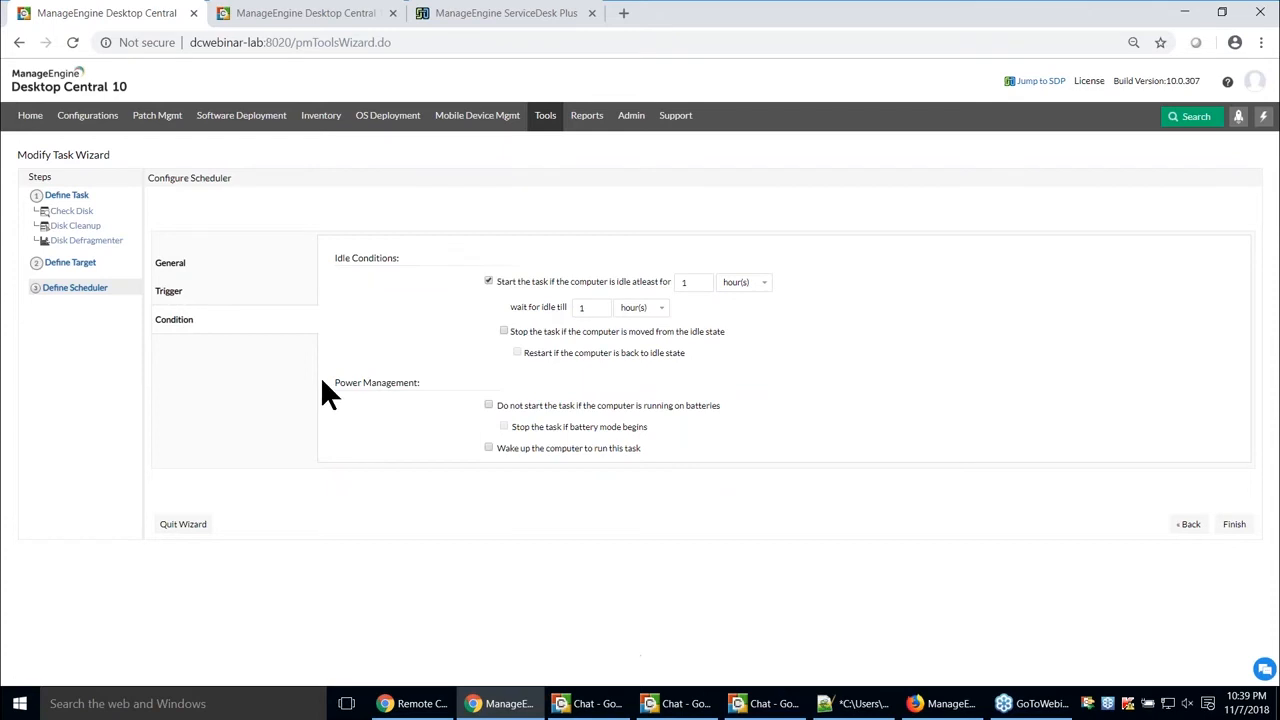
left_click_drag(328, 258, 420, 266)
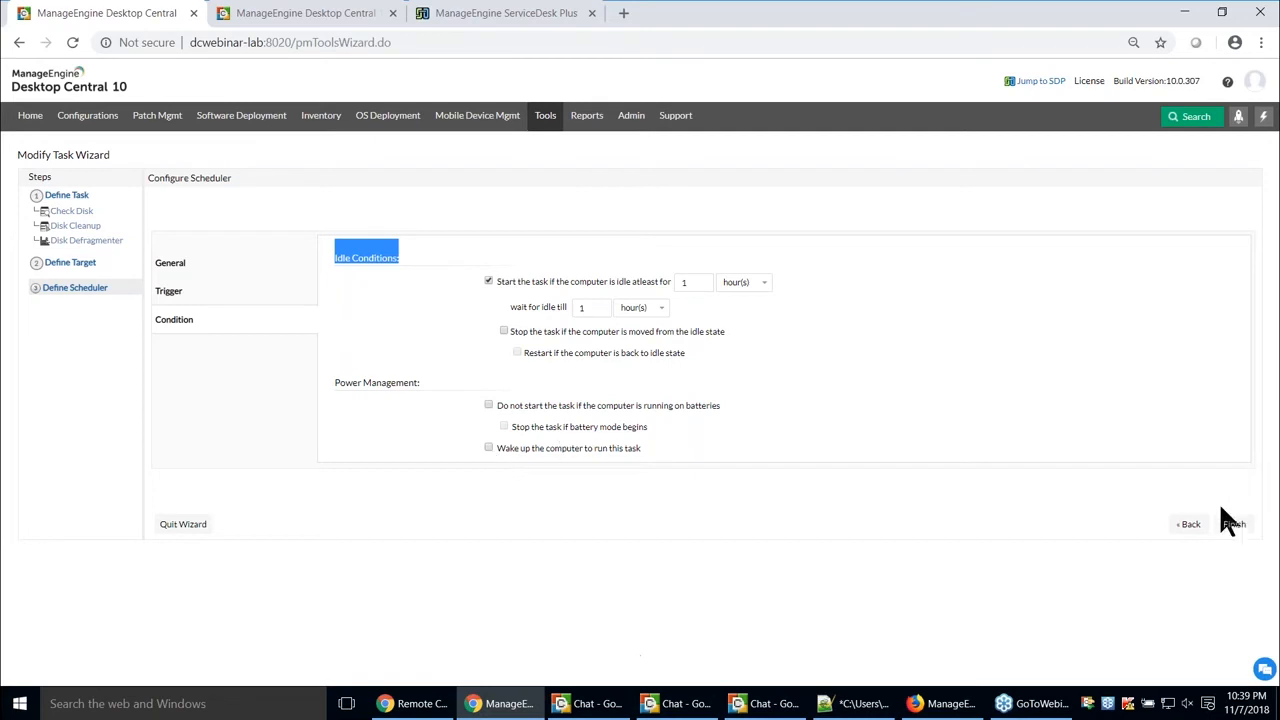
- Return to the task definition and review the task name and the tools selected to run
left_click(74, 200)
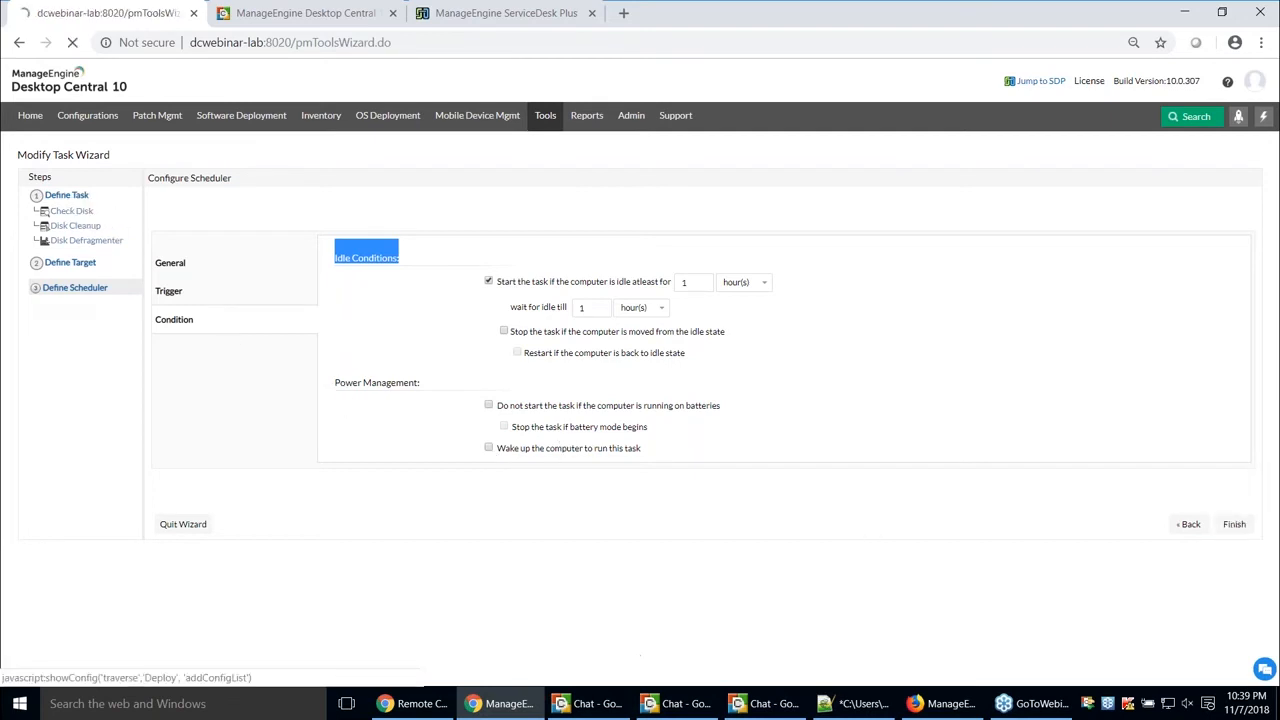
left_click(388, 207)
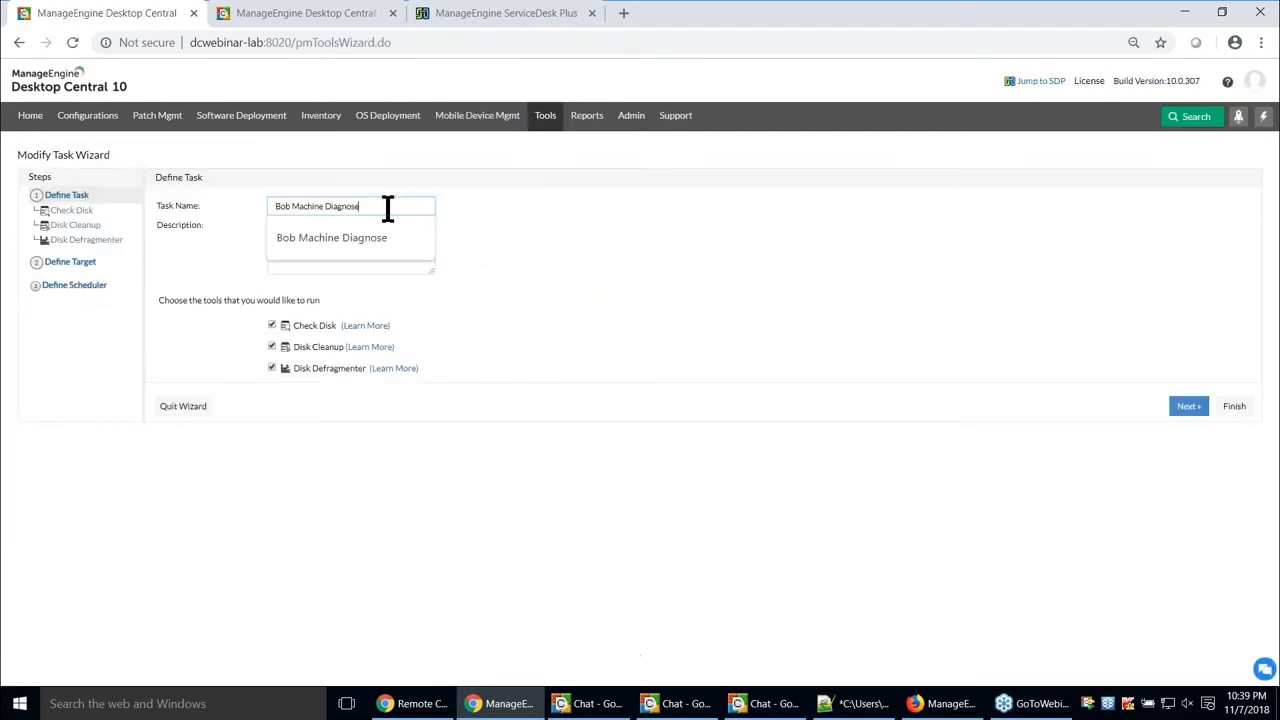
left_click(715, 346)
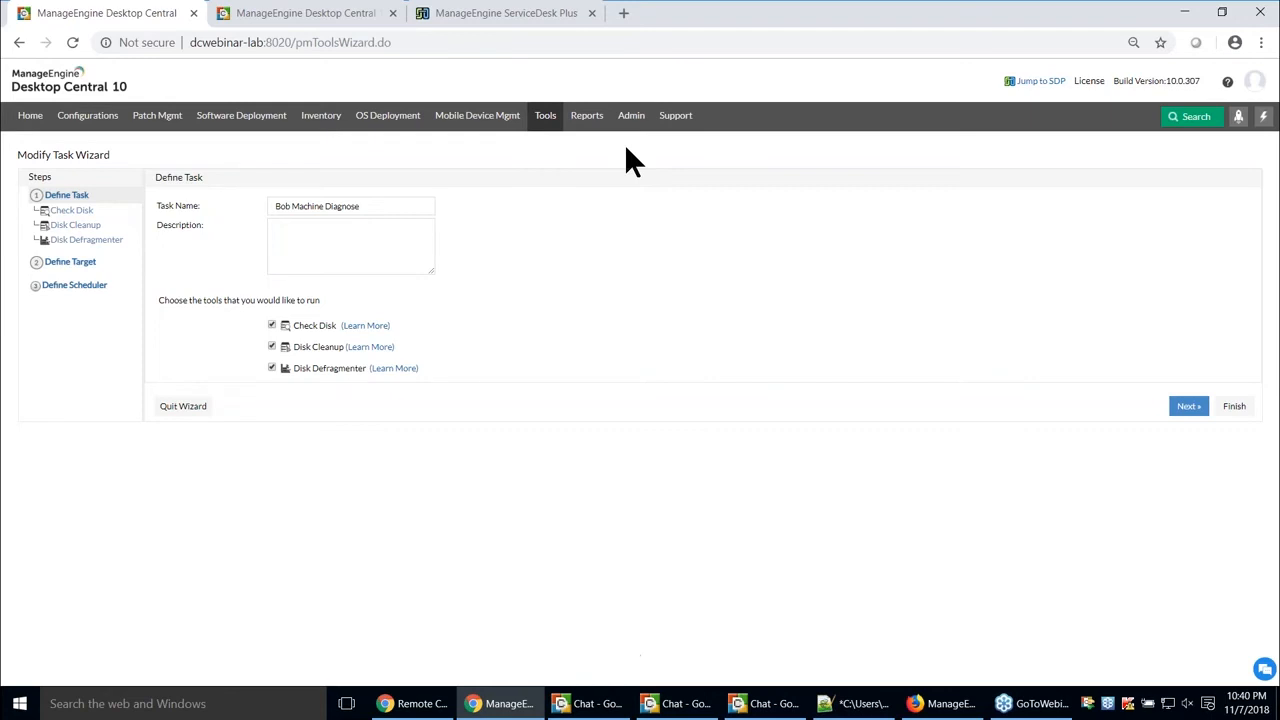
- Start a video call from Chat to the user on dcmktg, close the call window, and switch to the presentation slides
left_click(549, 120)
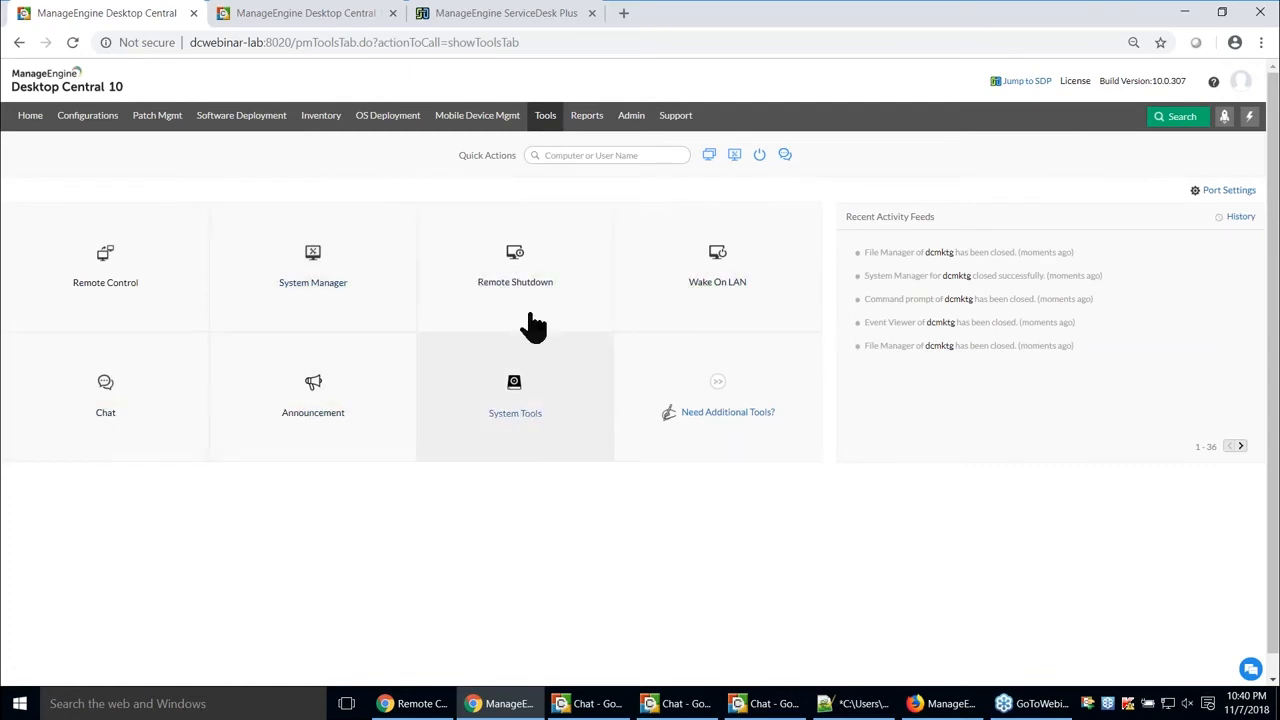
left_click(140, 418)
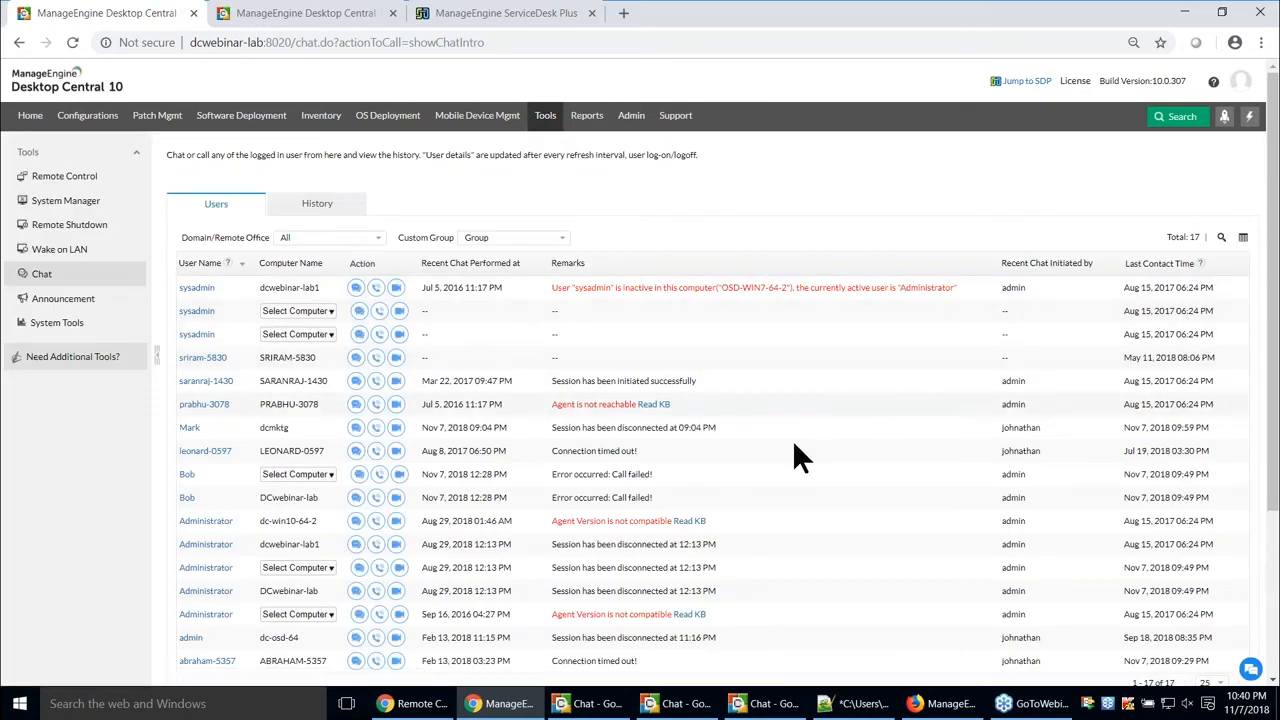
left_click(1221, 238)
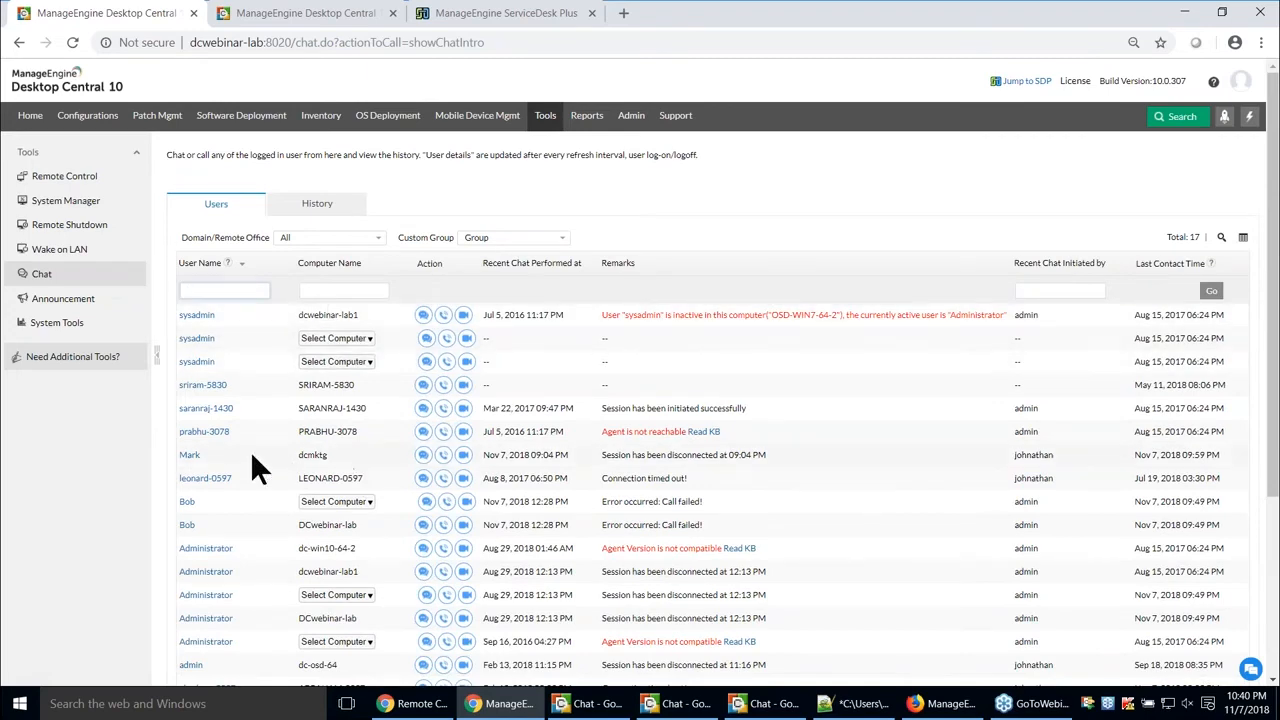
left_click(463, 455)
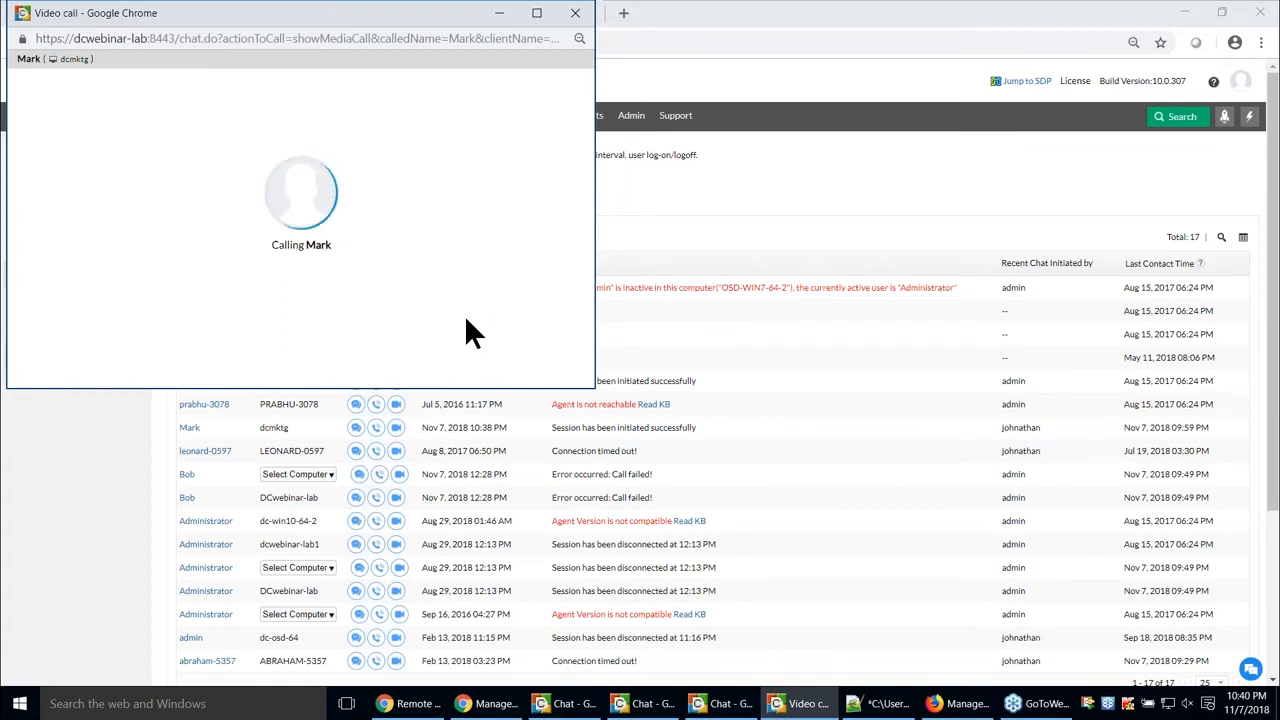
left_click(567, 18)
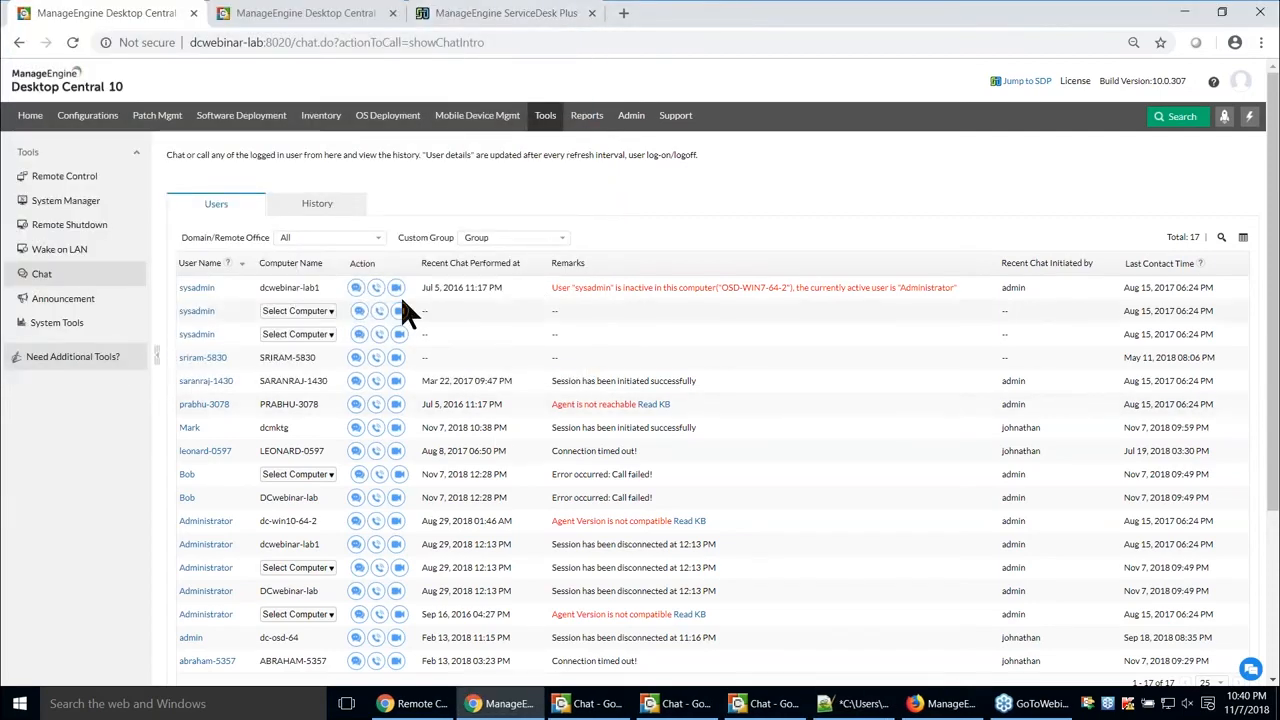
key("alt+Tab")
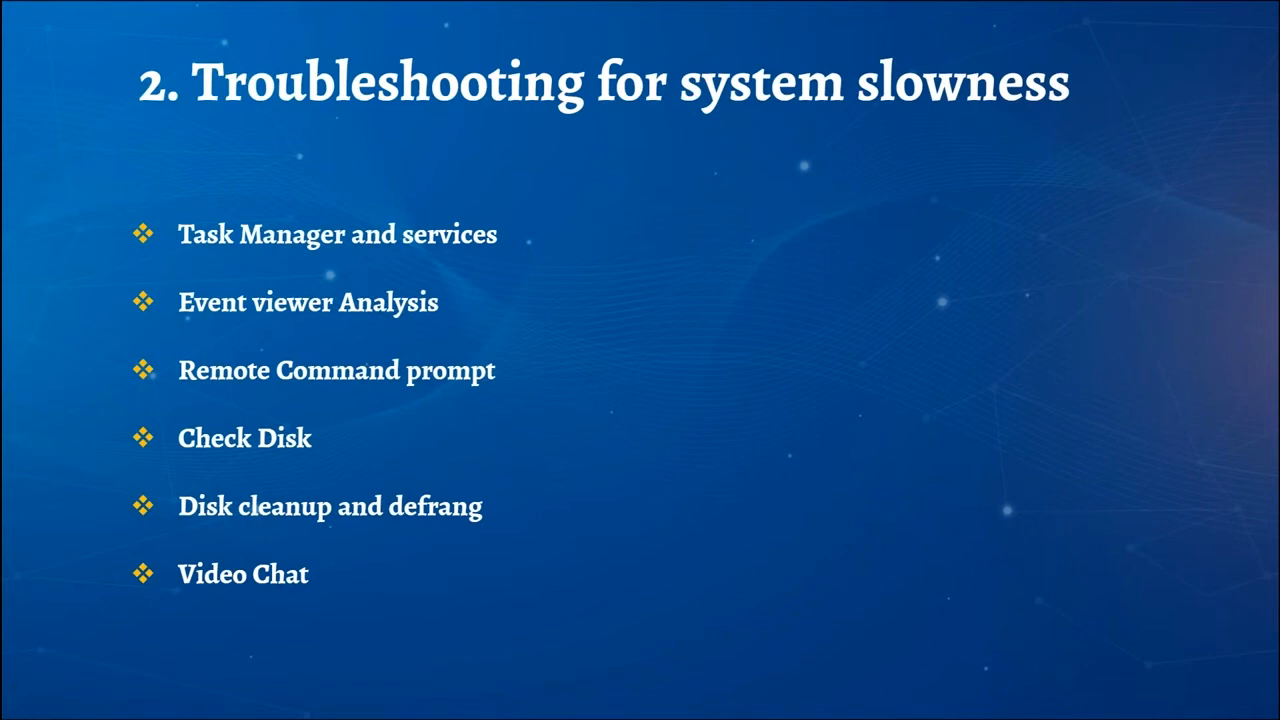
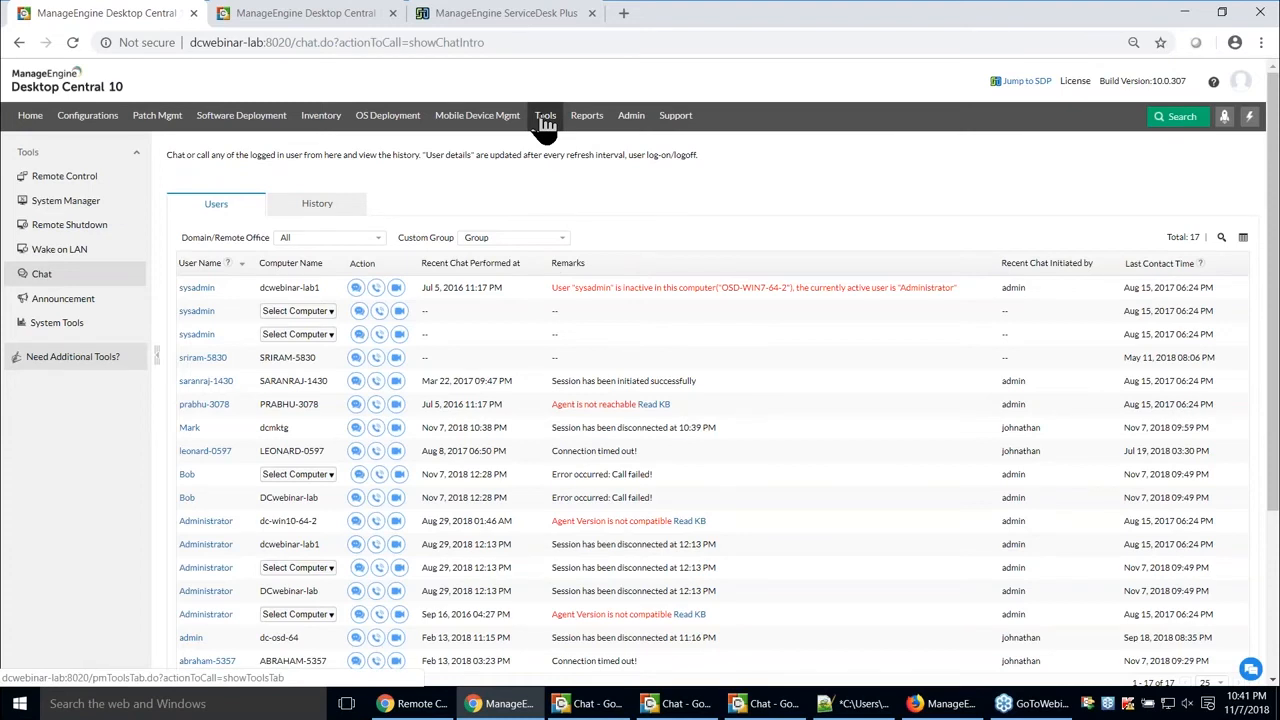
- Open Remote Shutdown and view the further power actions available for the selected computers
left_click(545, 117)
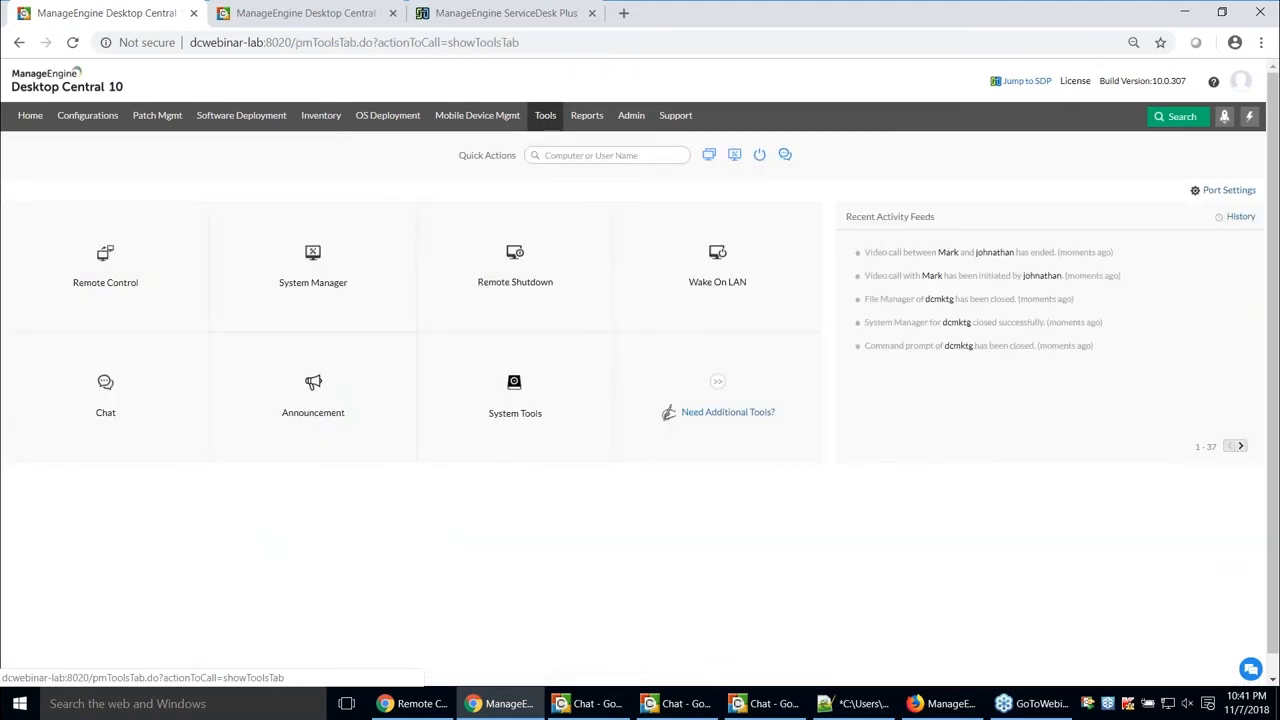
left_click(563, 286)
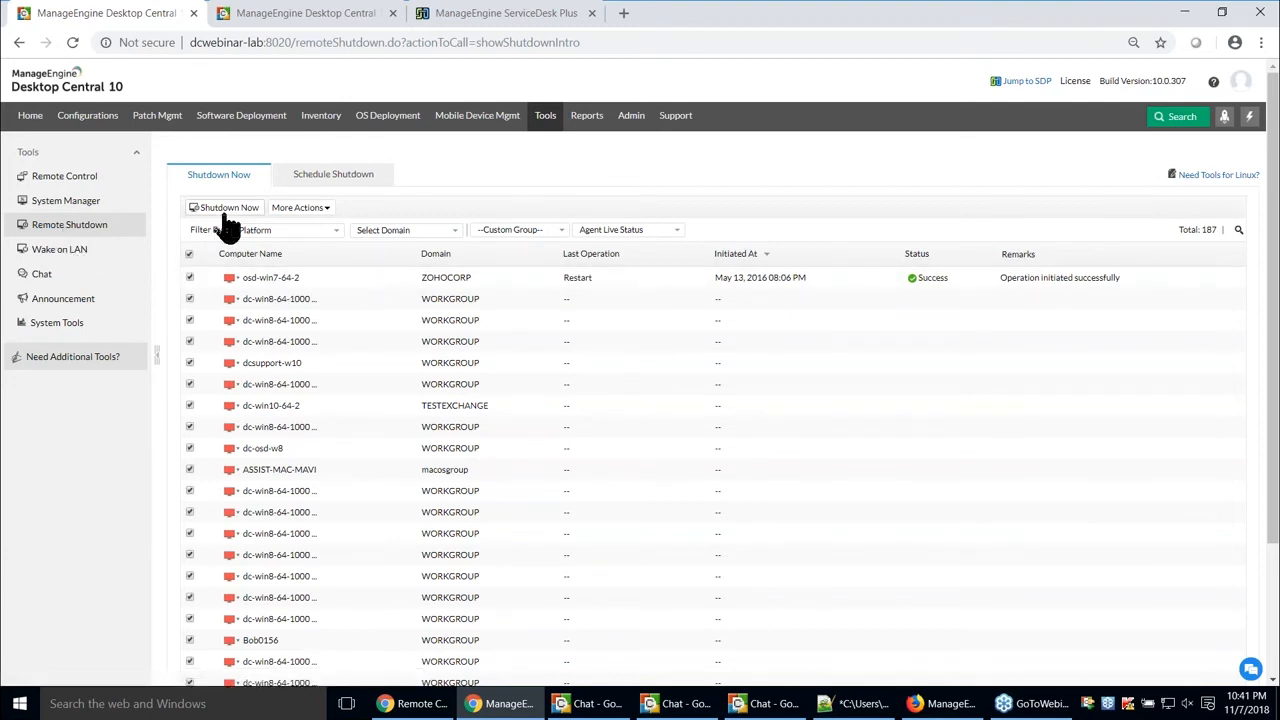
left_click(302, 208)
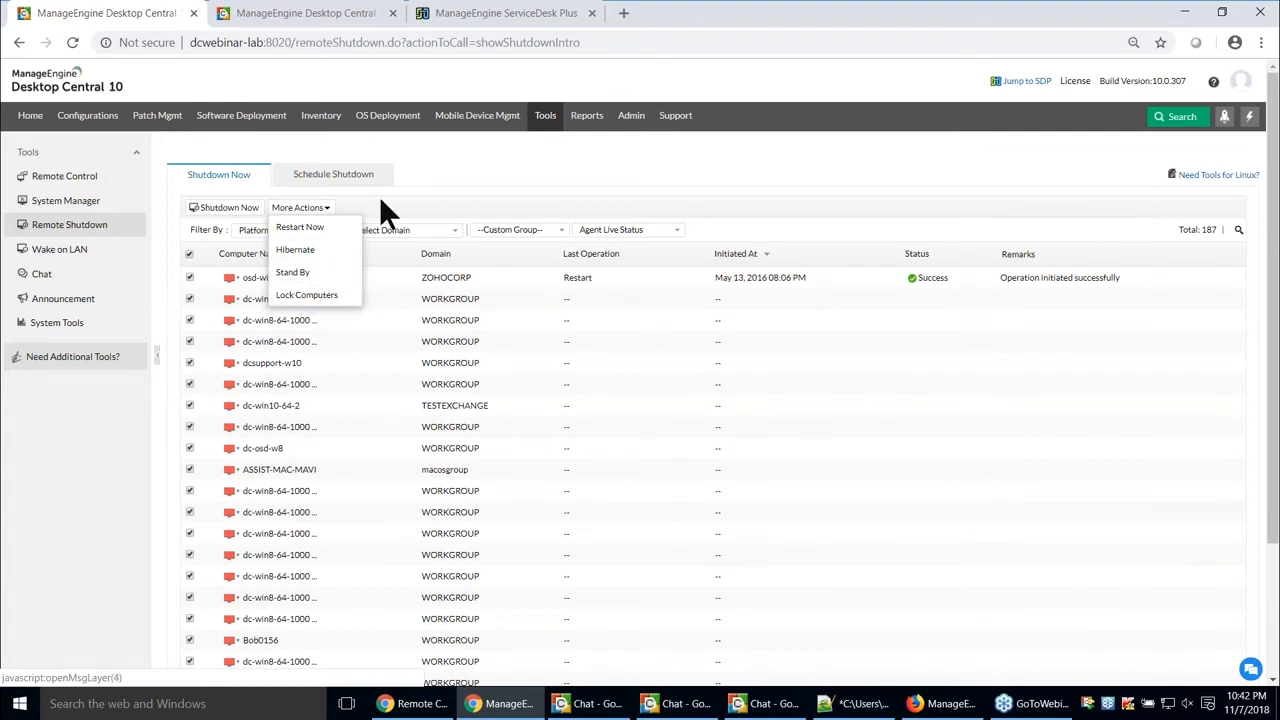
- Open the Scheduled Shutdown - NewYork Site task for modification and review its operation, shutdown options, message and target computers
left_click(330, 177)
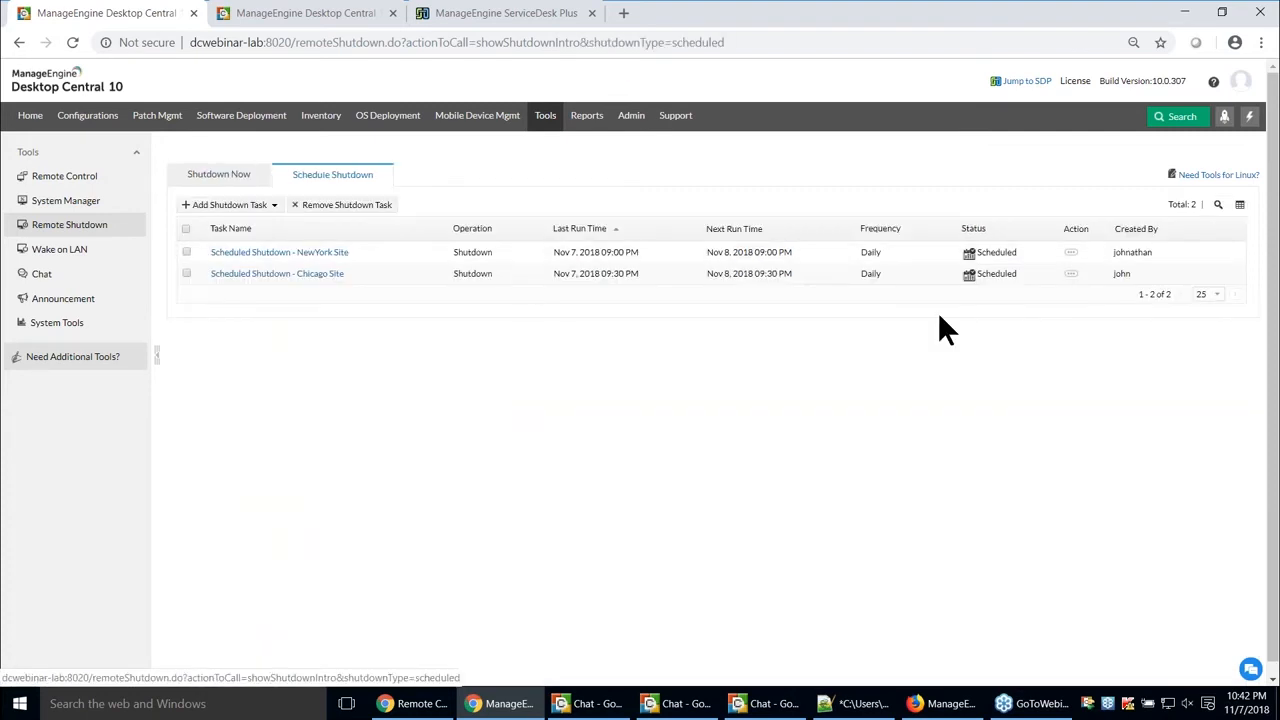
left_click(1072, 255)
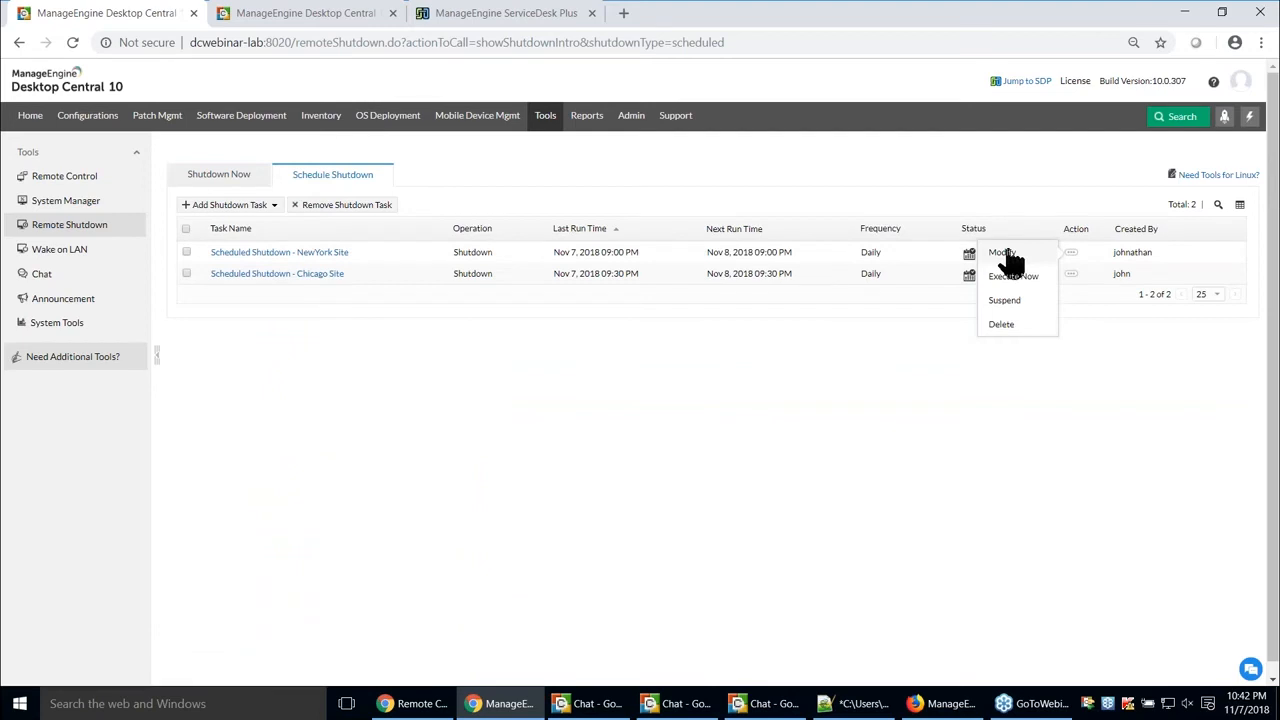
left_click(1005, 254)
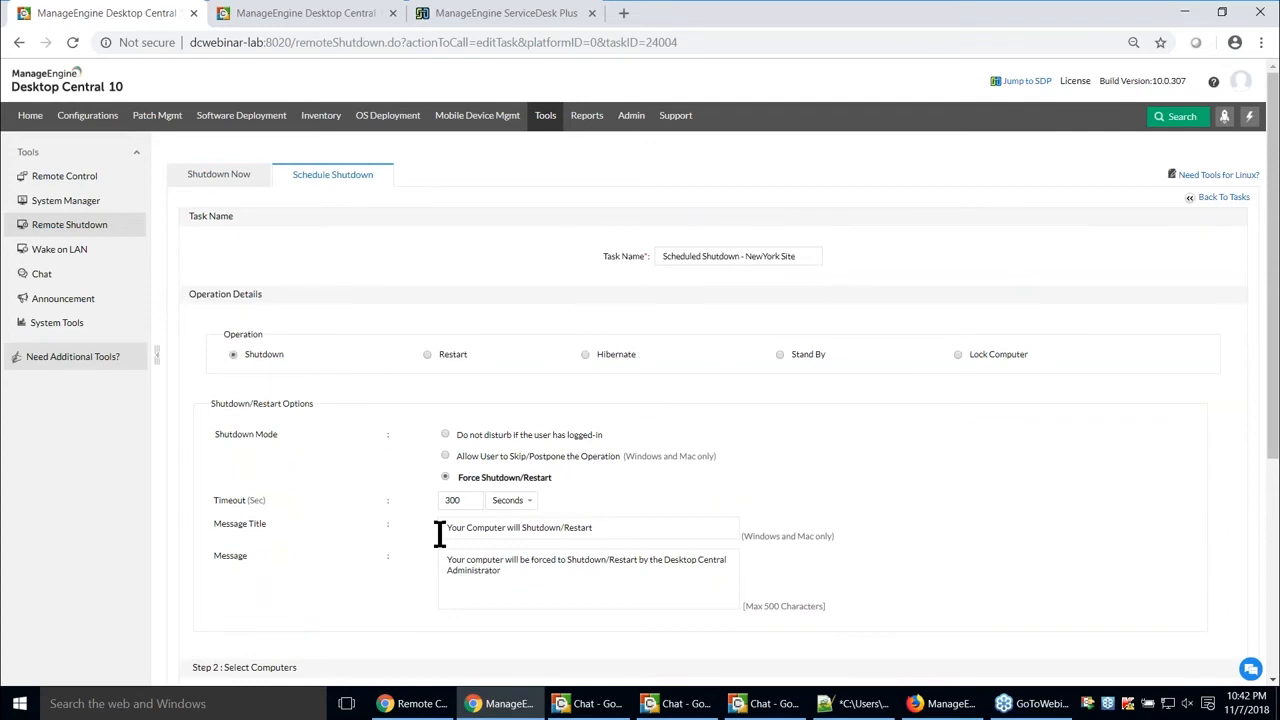
scroll(327, 471, "down", 1)
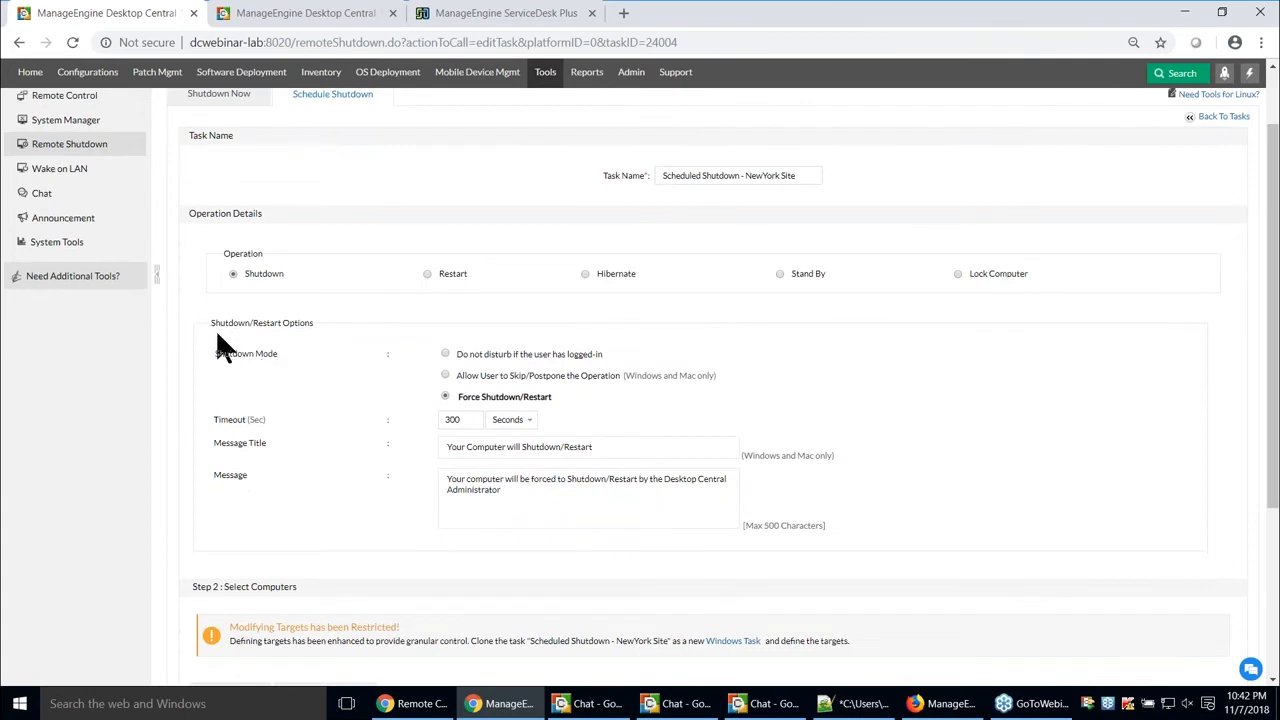
scroll(494, 449, "down", 1)
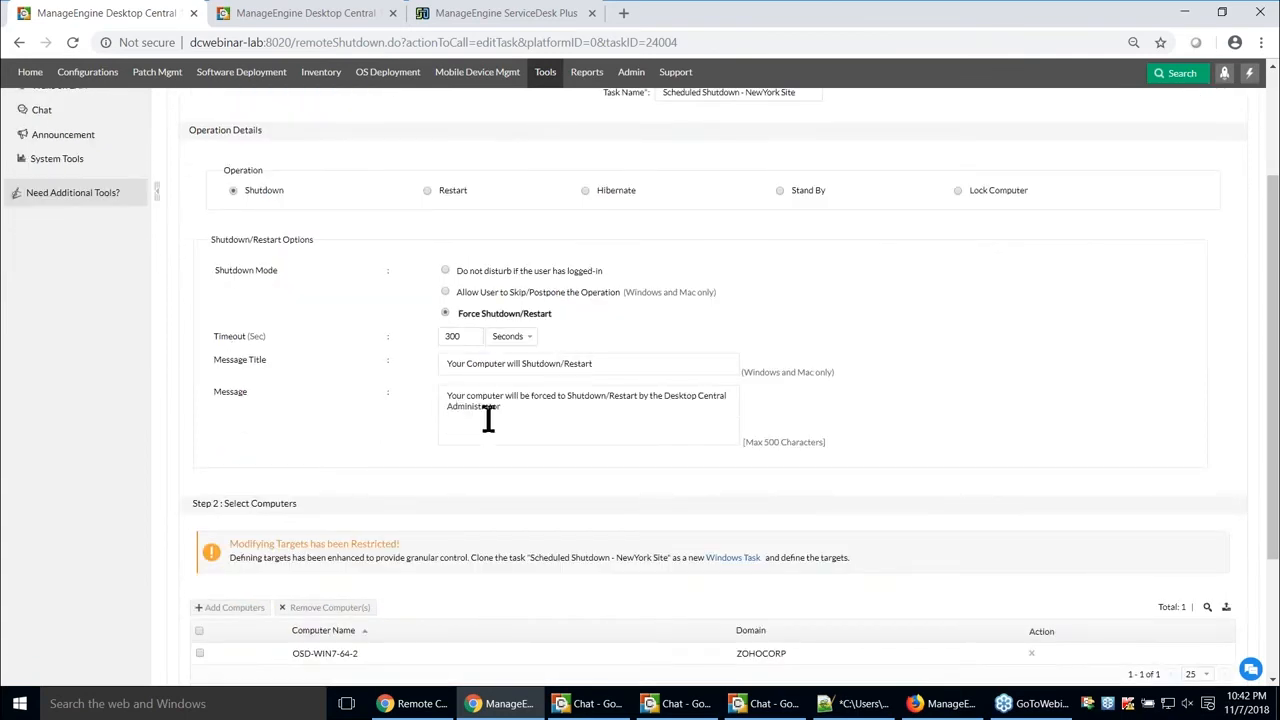
left_click_drag(443, 397, 532, 413)
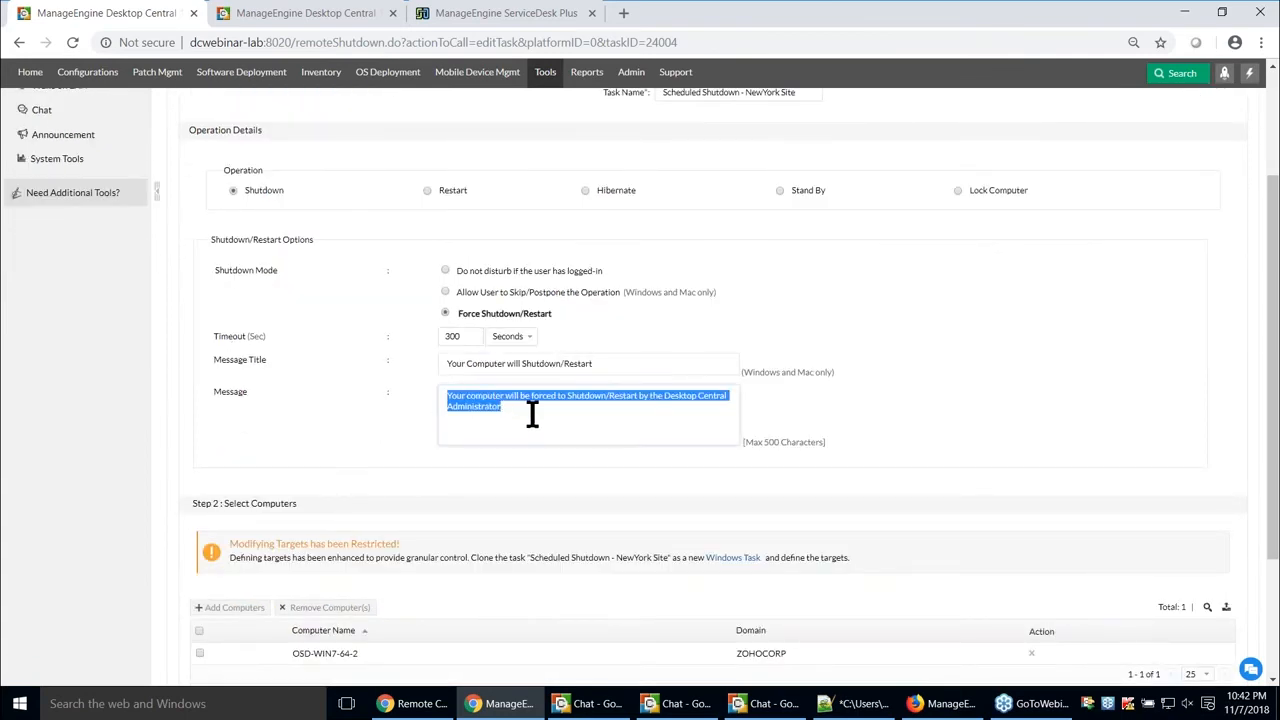
scroll(532, 413, "down", 1)
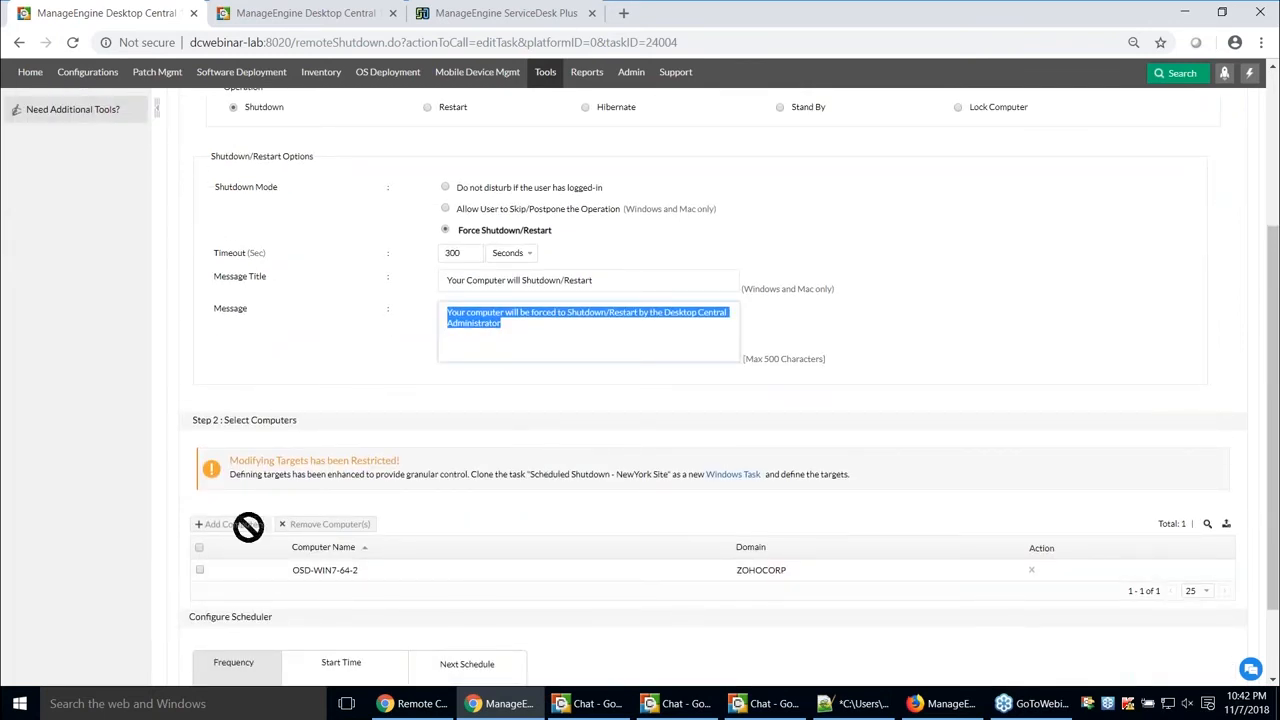
scroll(515, 487, "down", 1)
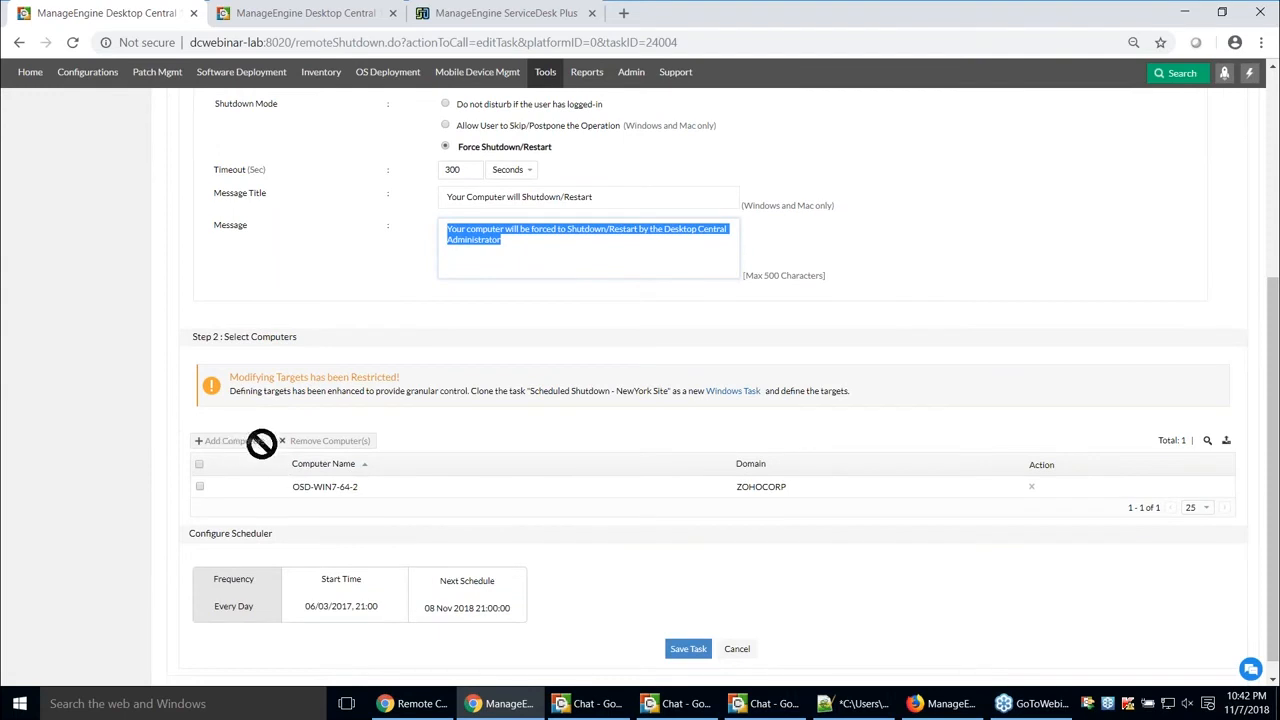
- View the shutdown task's scheduler settings, close them without changes, and return to the start of the task definition
left_click(548, 600)
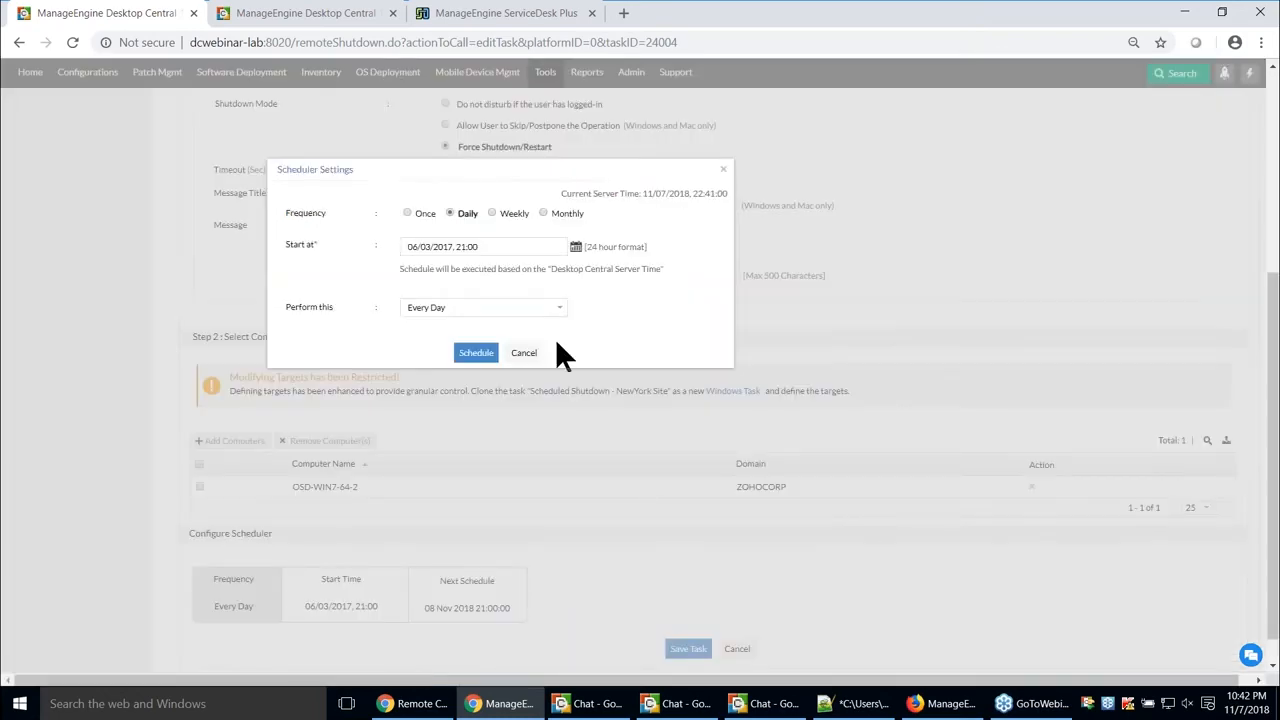
left_click(528, 355)
scroll(870, 437, "up", 3)
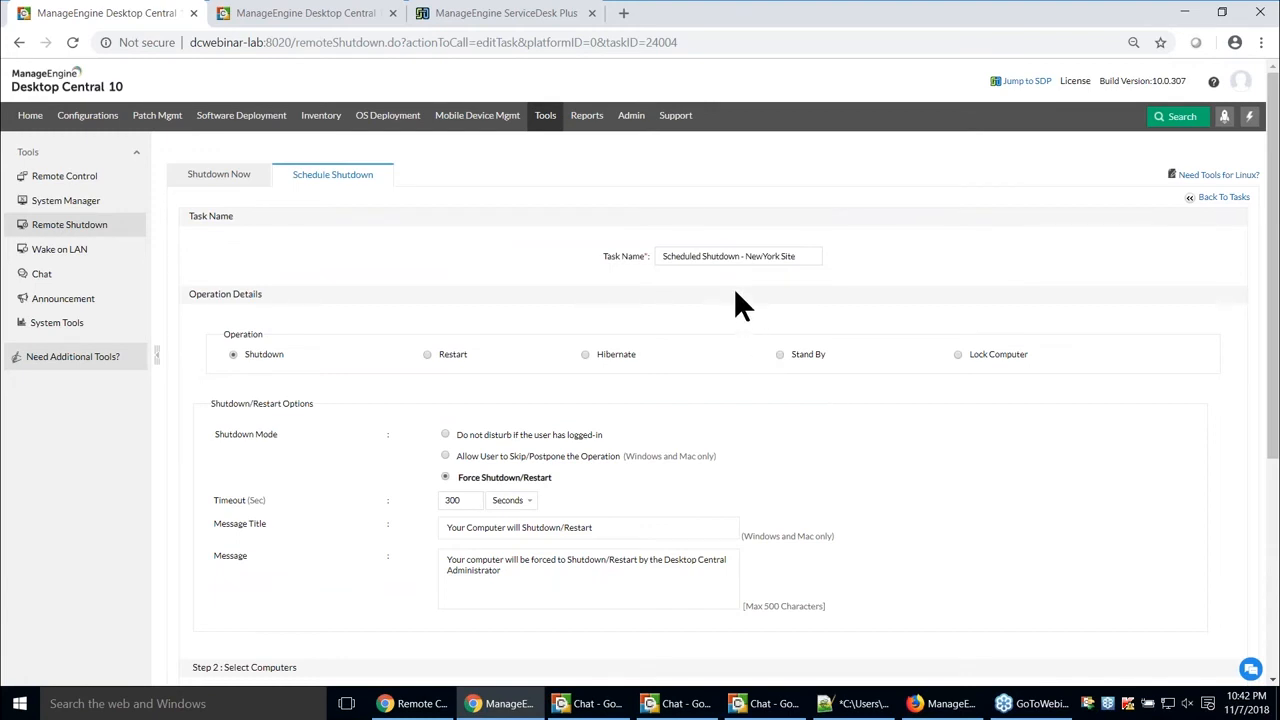
- Open the Scheduled WakeUp - New York Site task in Wake on LAN and review its definition and scheduler settings
left_click(62, 252)
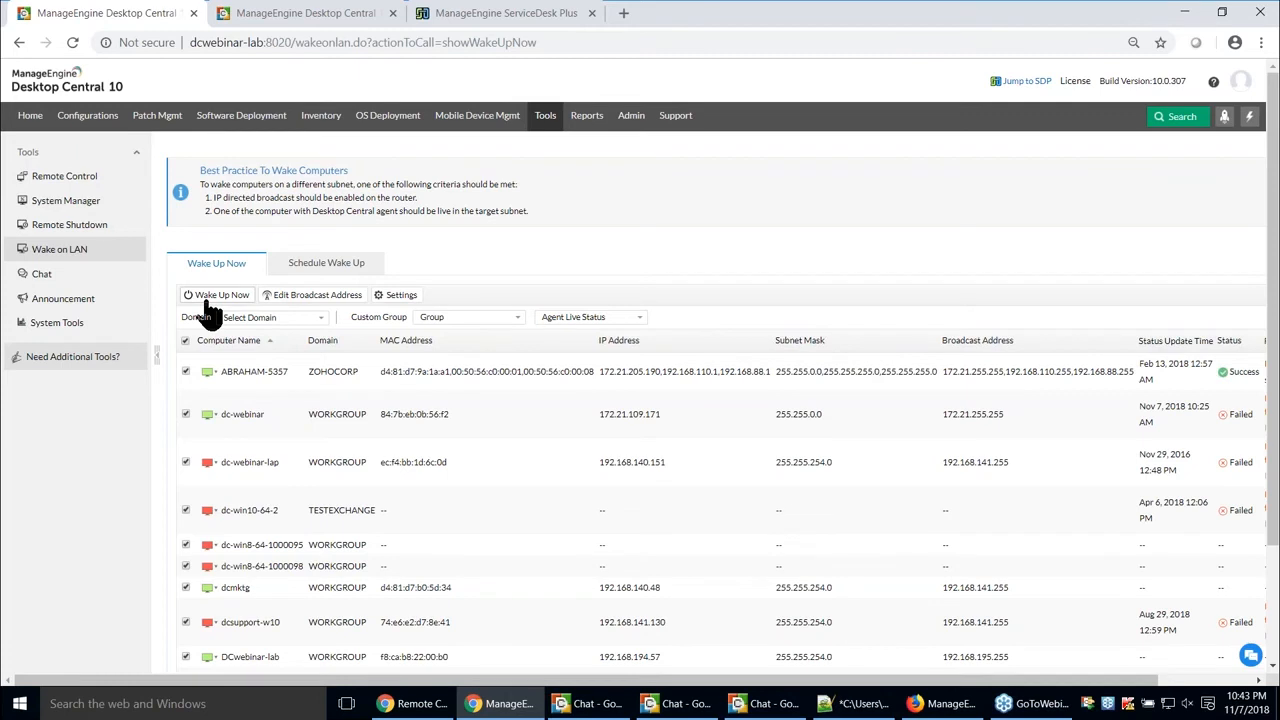
left_click(328, 272)
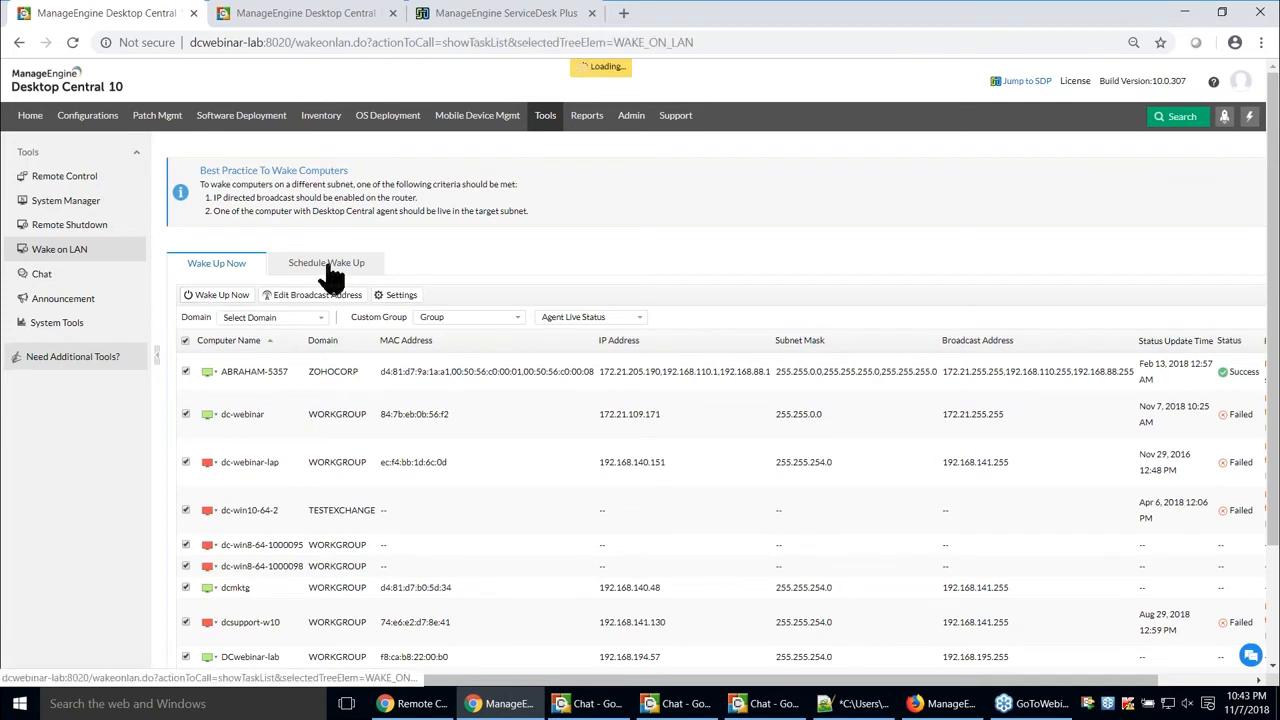
left_click(1176, 343)
left_click(1132, 345)
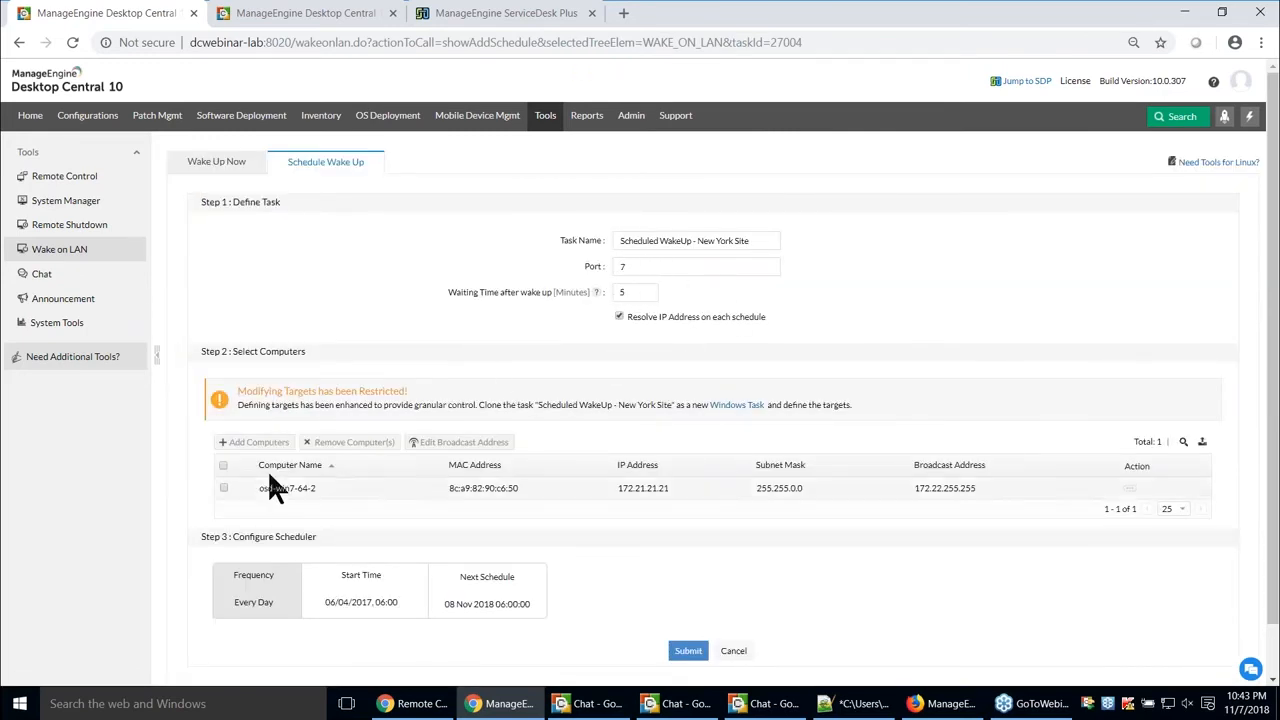
left_click(572, 593)
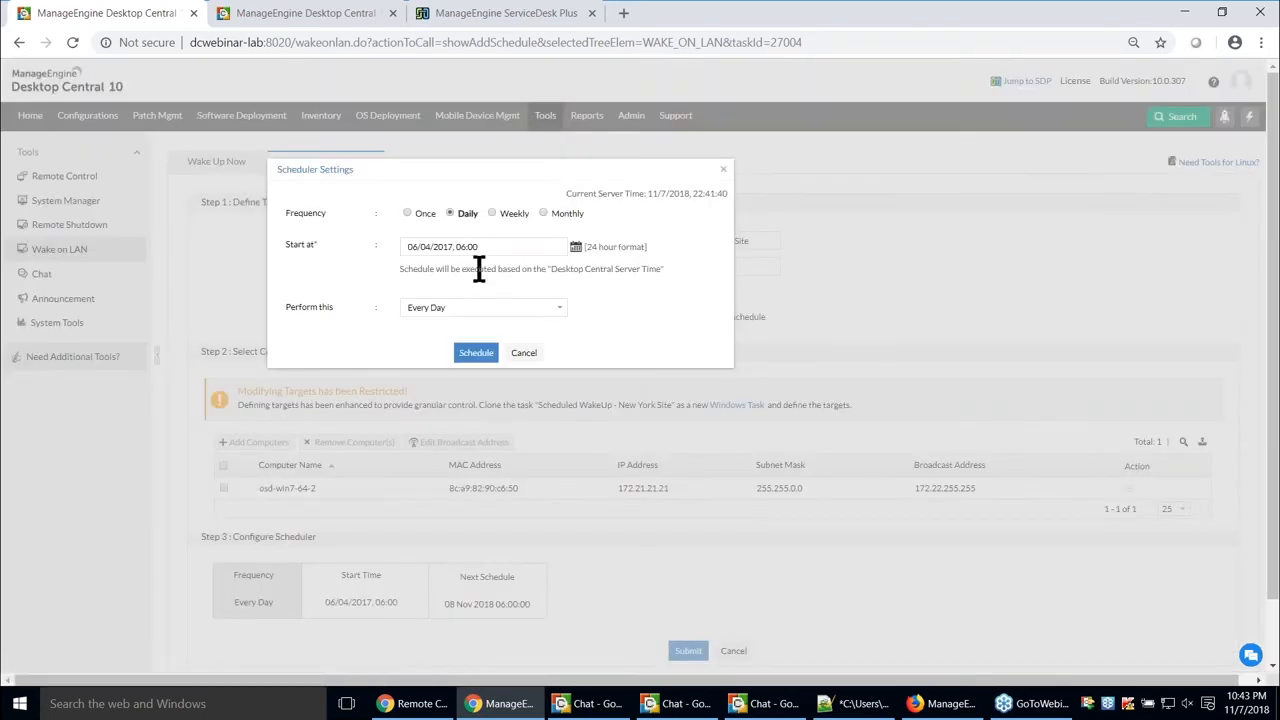
left_click(526, 358)
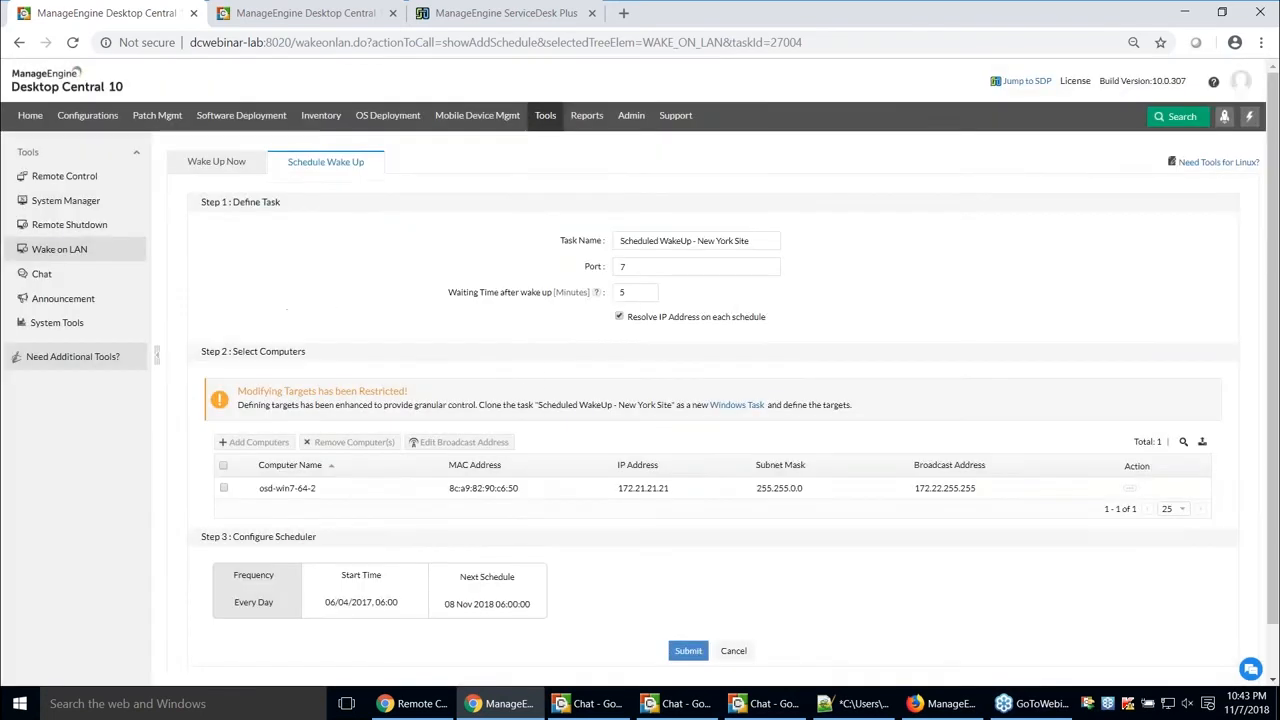
- Review the best practices for waking computers and the Wake Up Now settings, and close the settings without saving
left_click(235, 172)
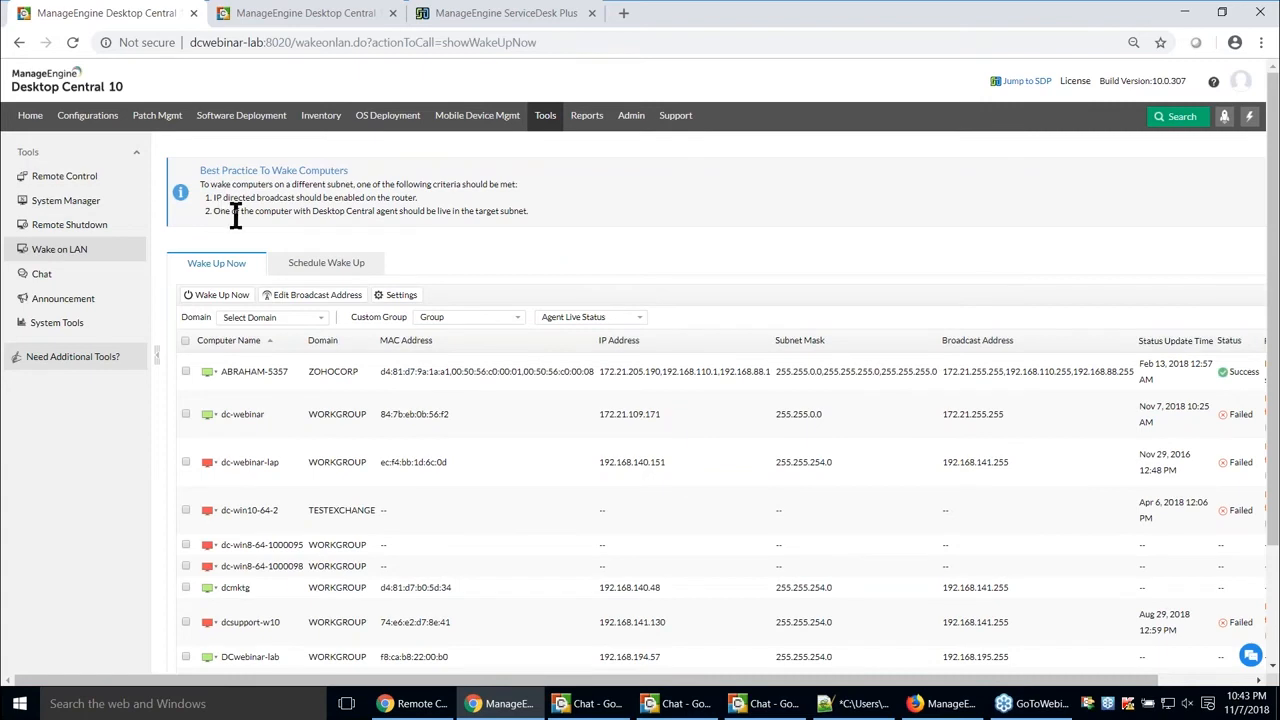
left_click_drag(219, 216, 394, 217)
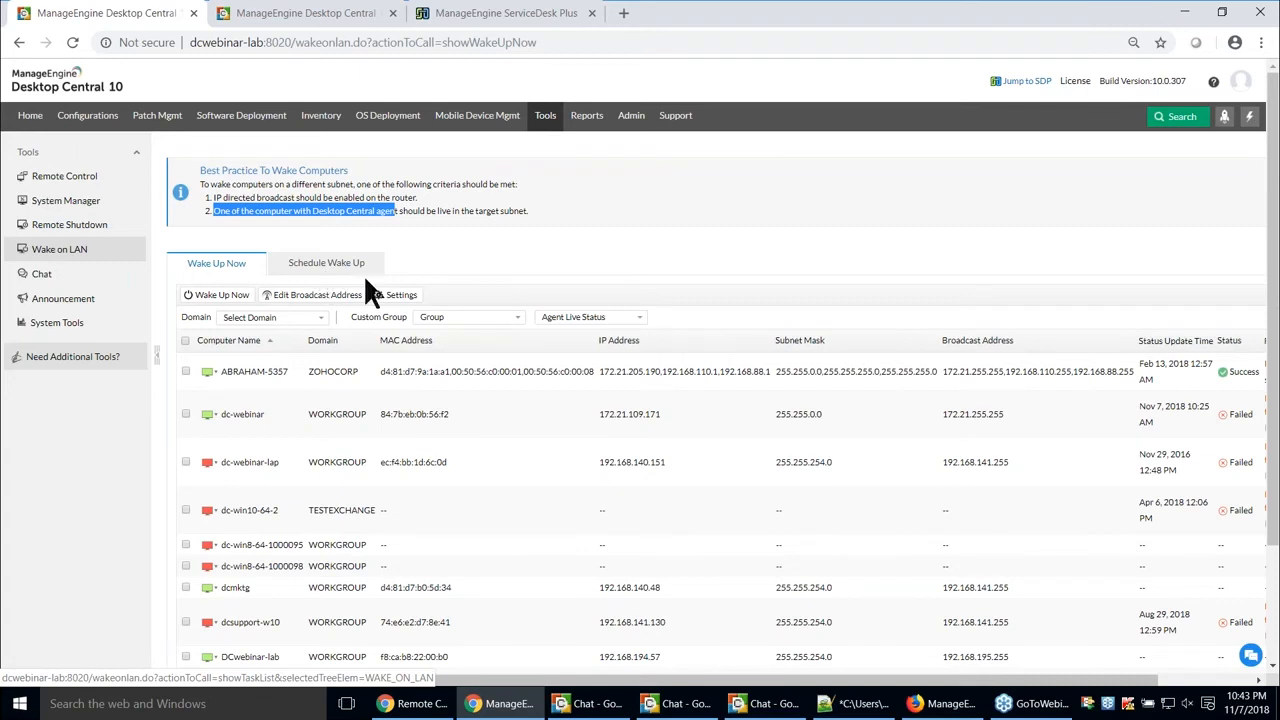
left_click(396, 296)
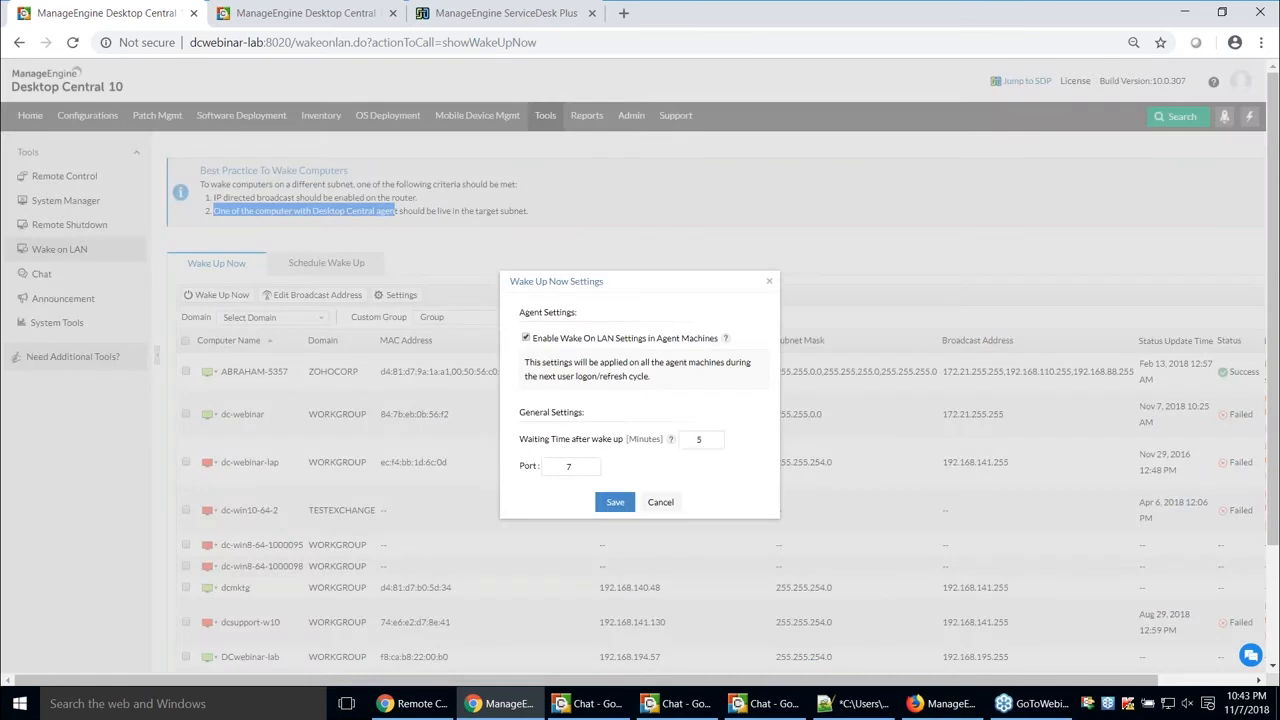
left_click(527, 338)
left_click(661, 503)
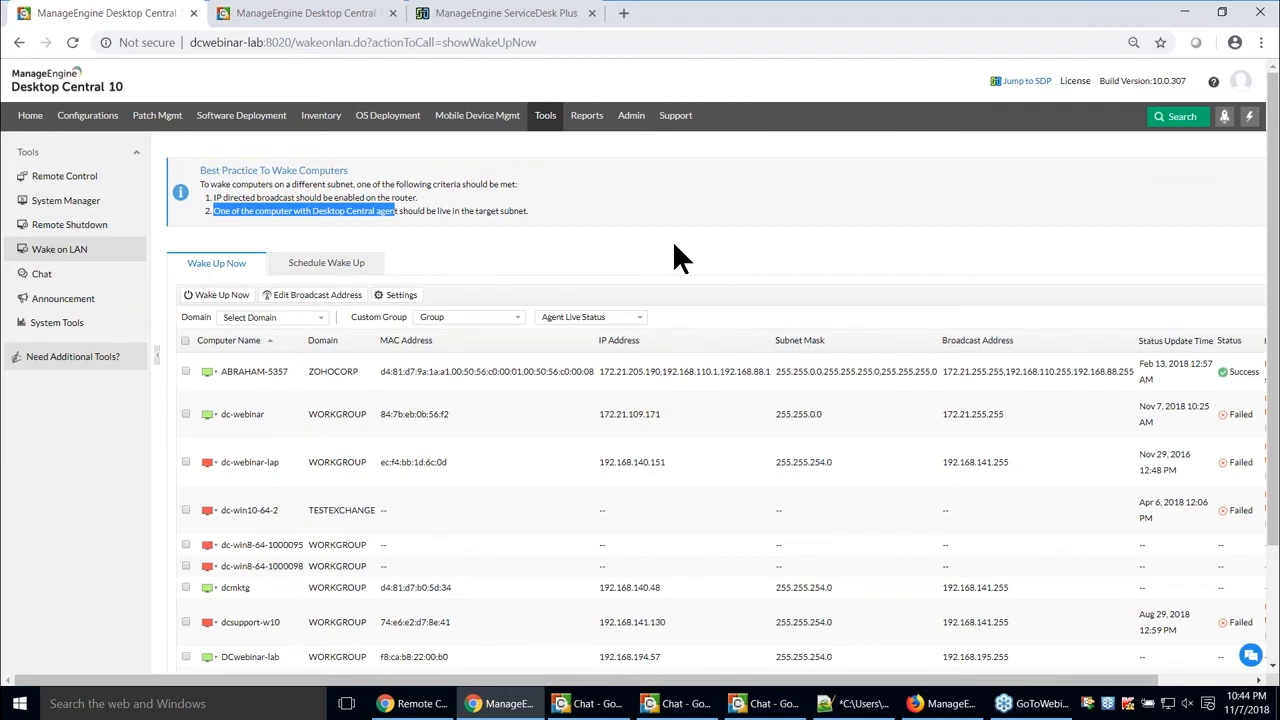
- Open the System Uptime Report from the power management reports and choose TestDomain1 in its domain filter
left_click(587, 116)
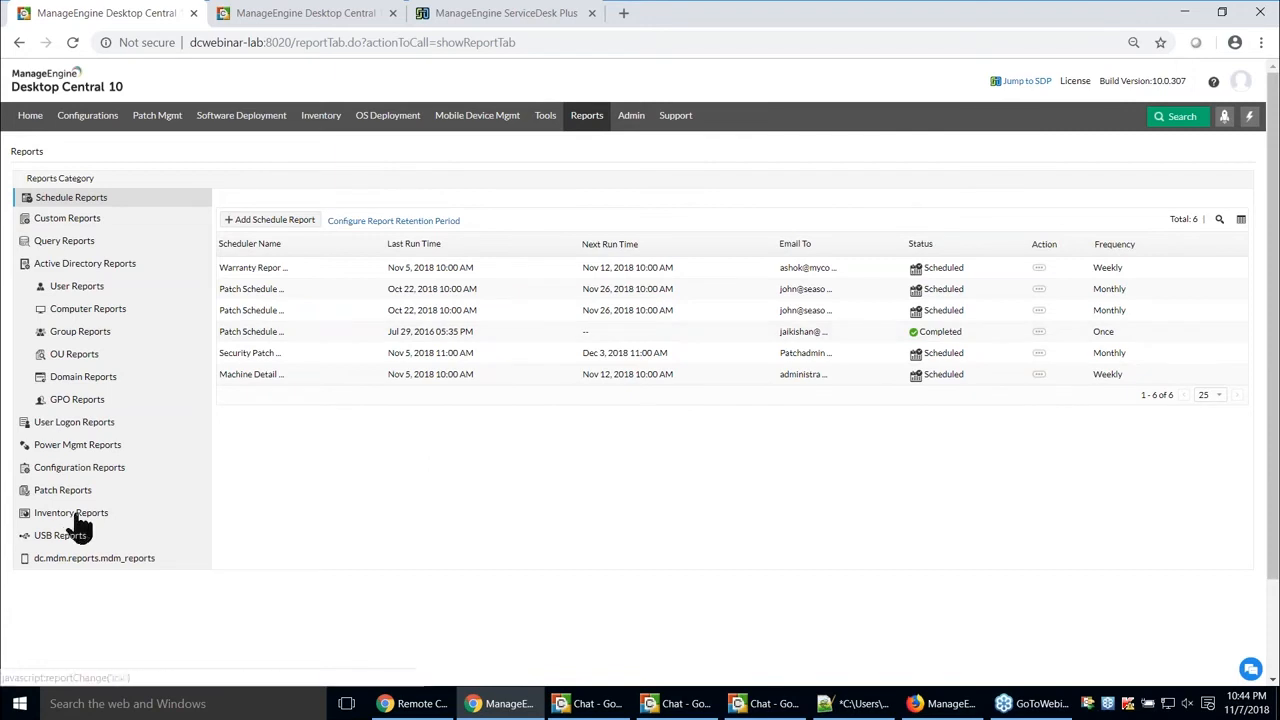
left_click(77, 447)
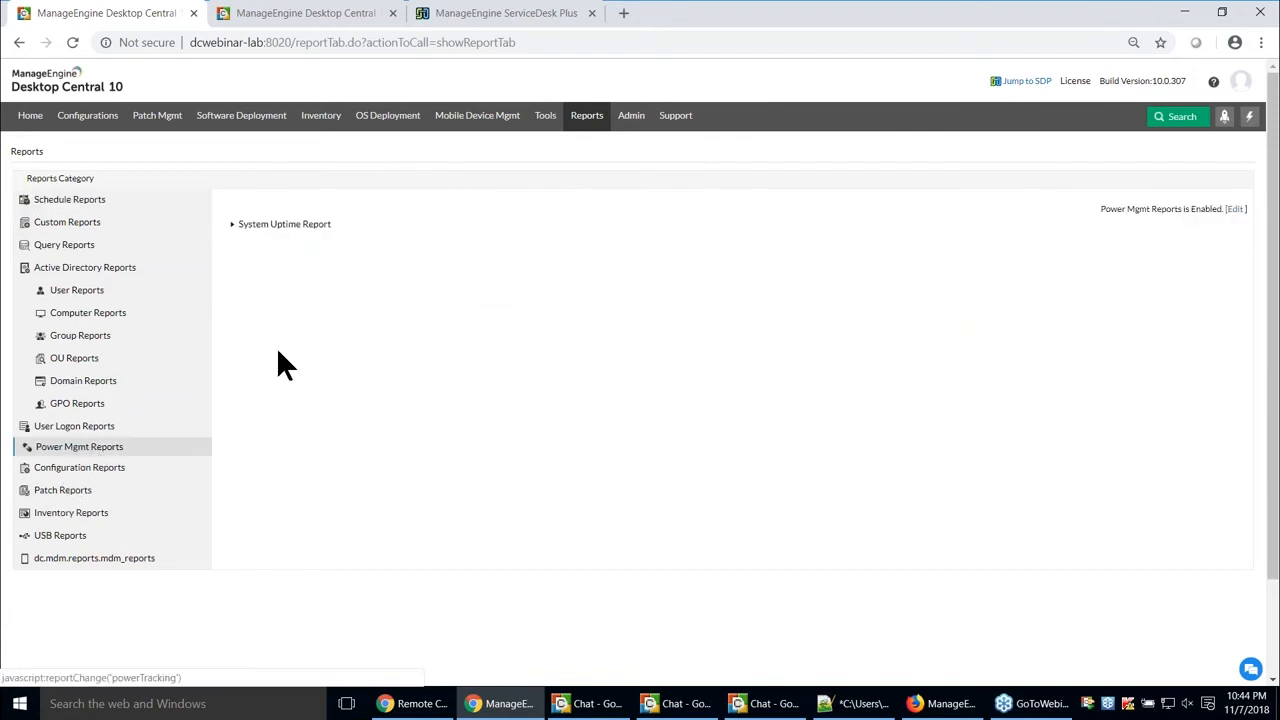
left_click(279, 226)
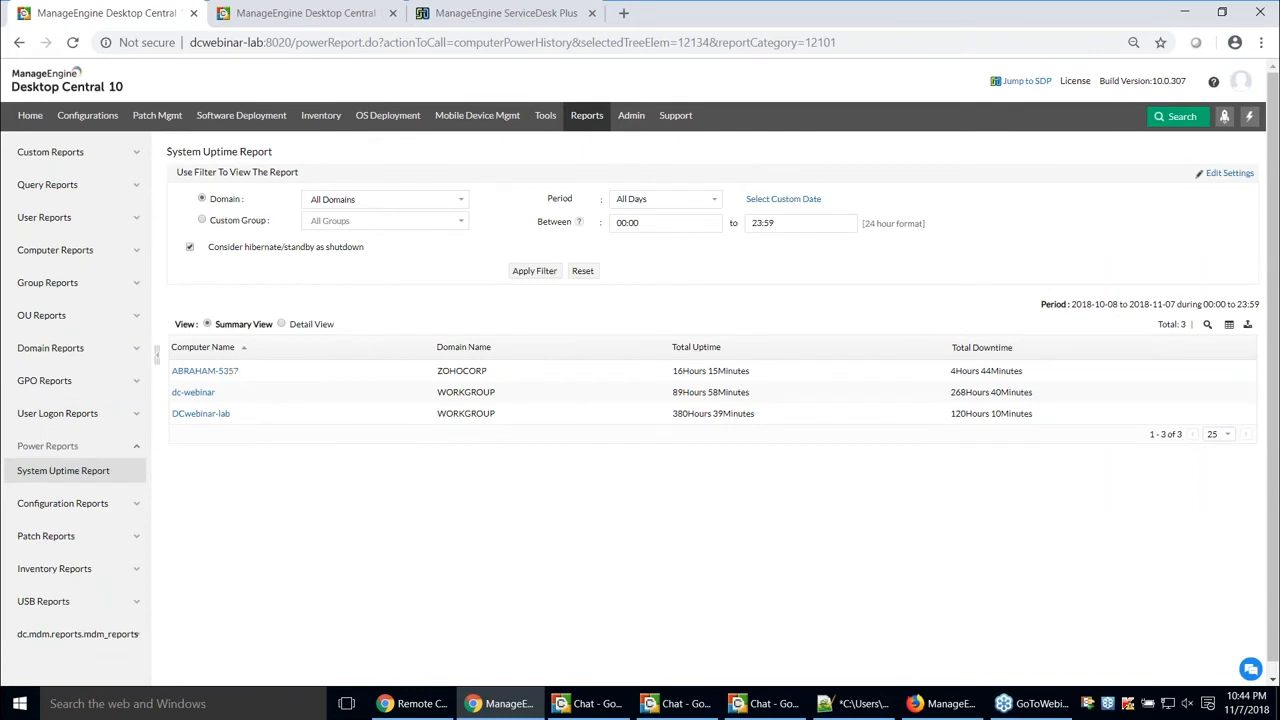
left_click(413, 211)
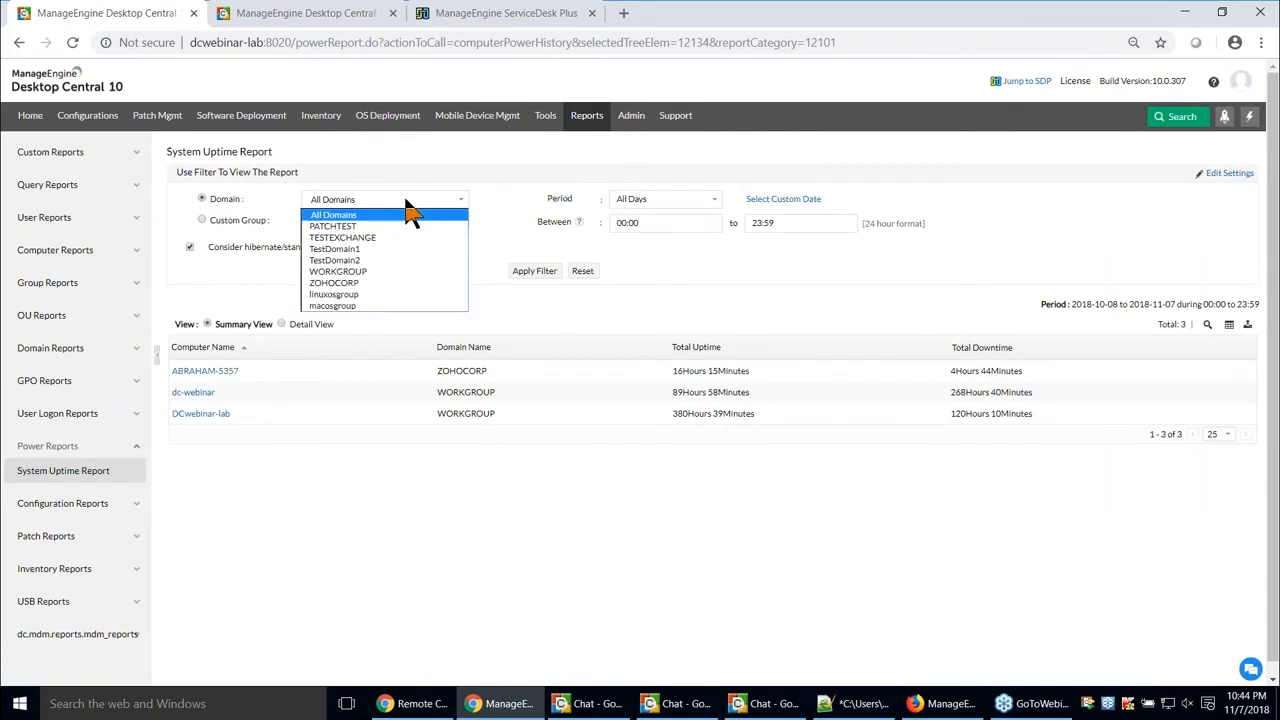
left_click(389, 250)
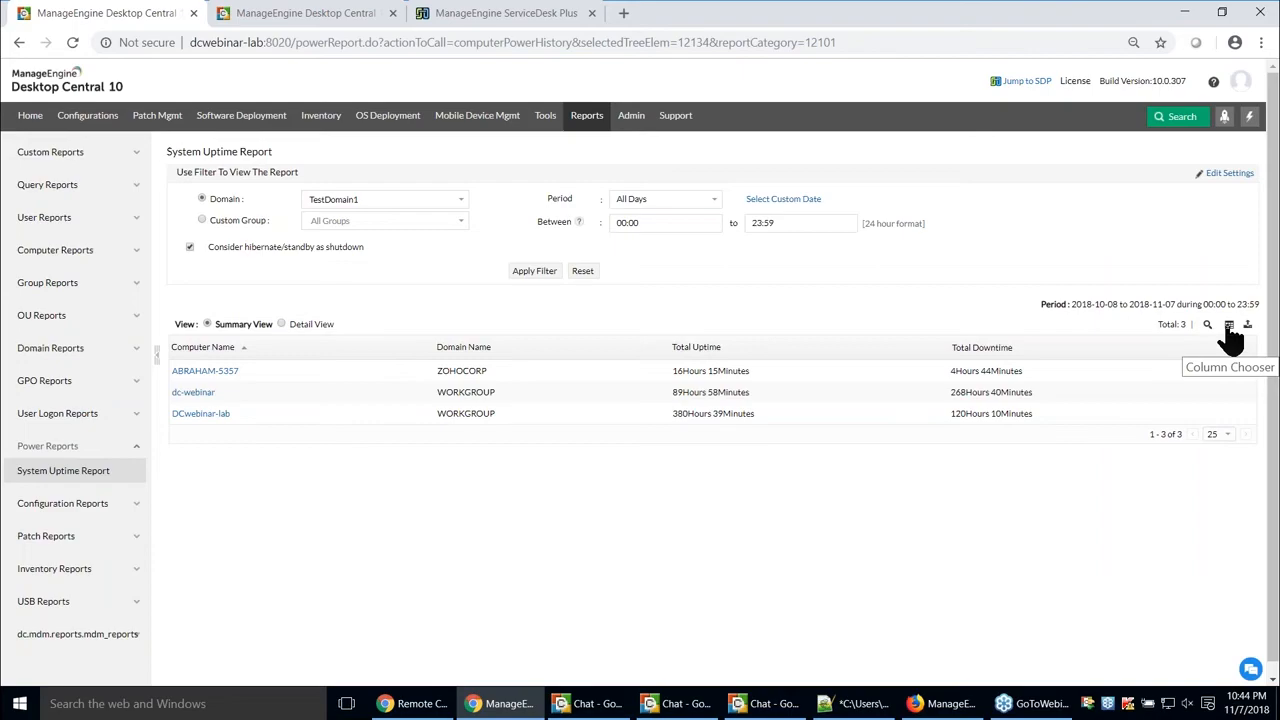
key("alt+Tab")
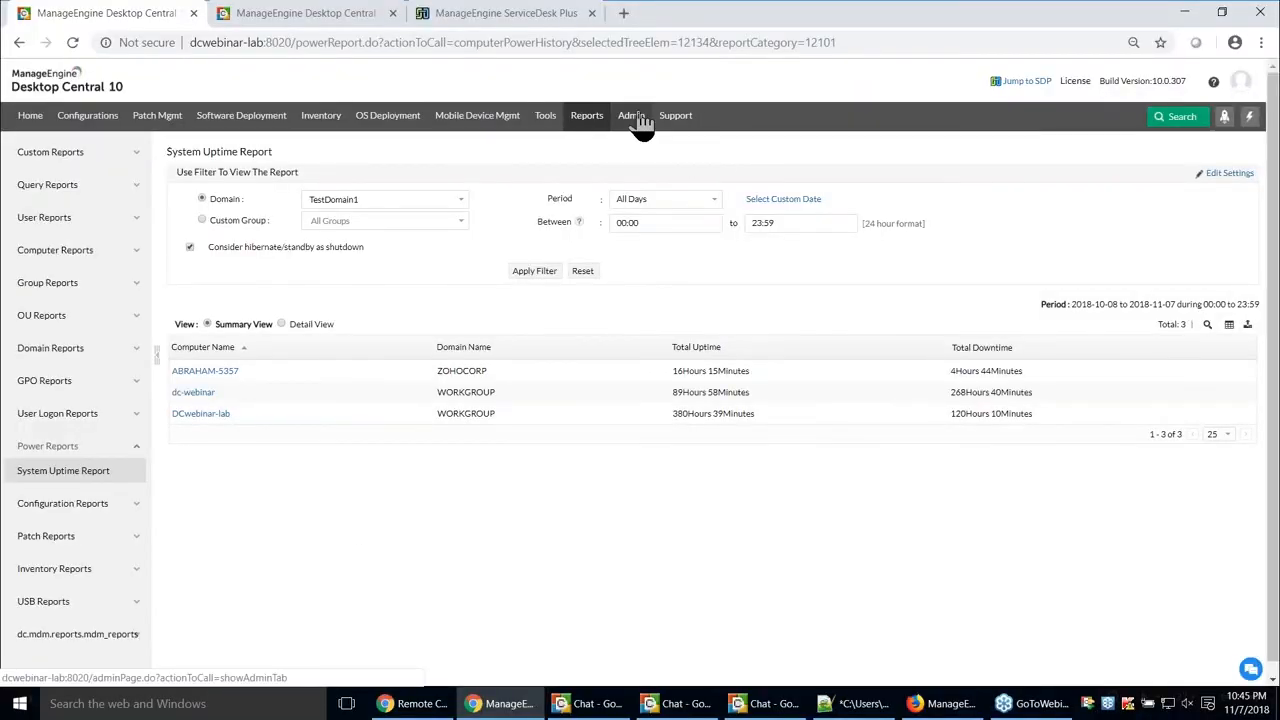
- Open the custom groups in the administration settings and start creating a new group
left_click(638, 120)
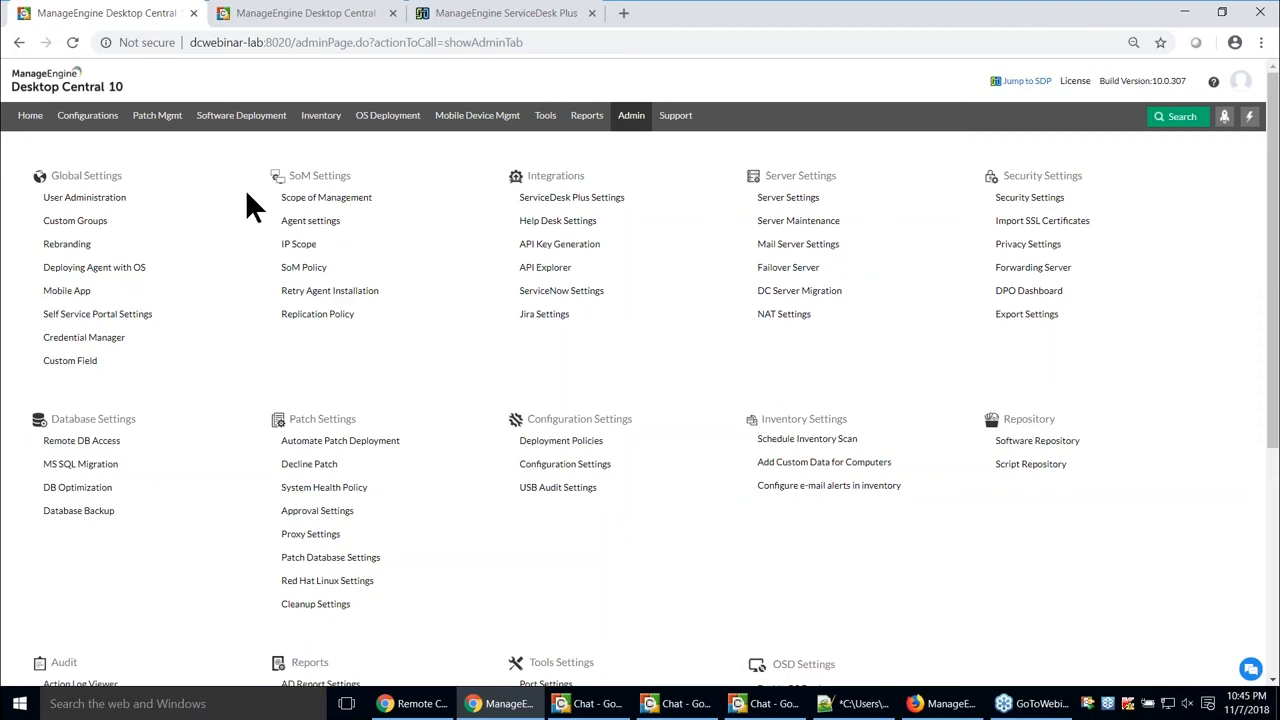
left_click(85, 226)
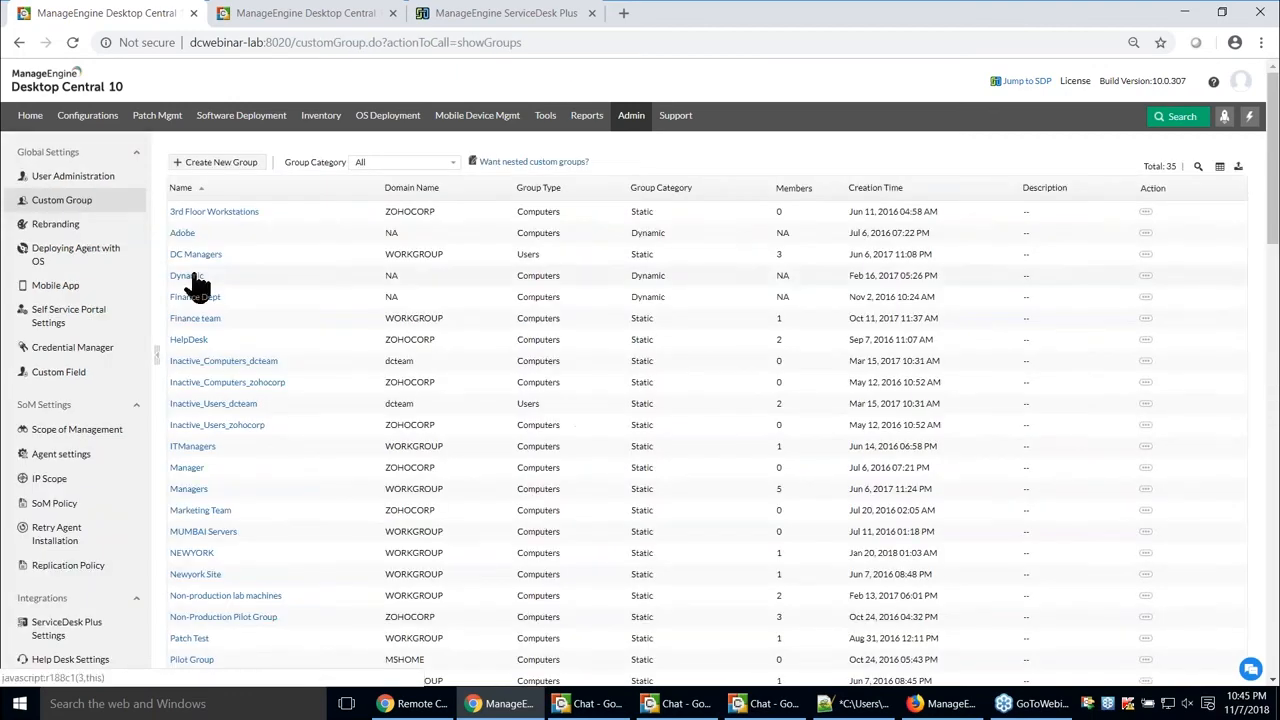
left_click(213, 164)
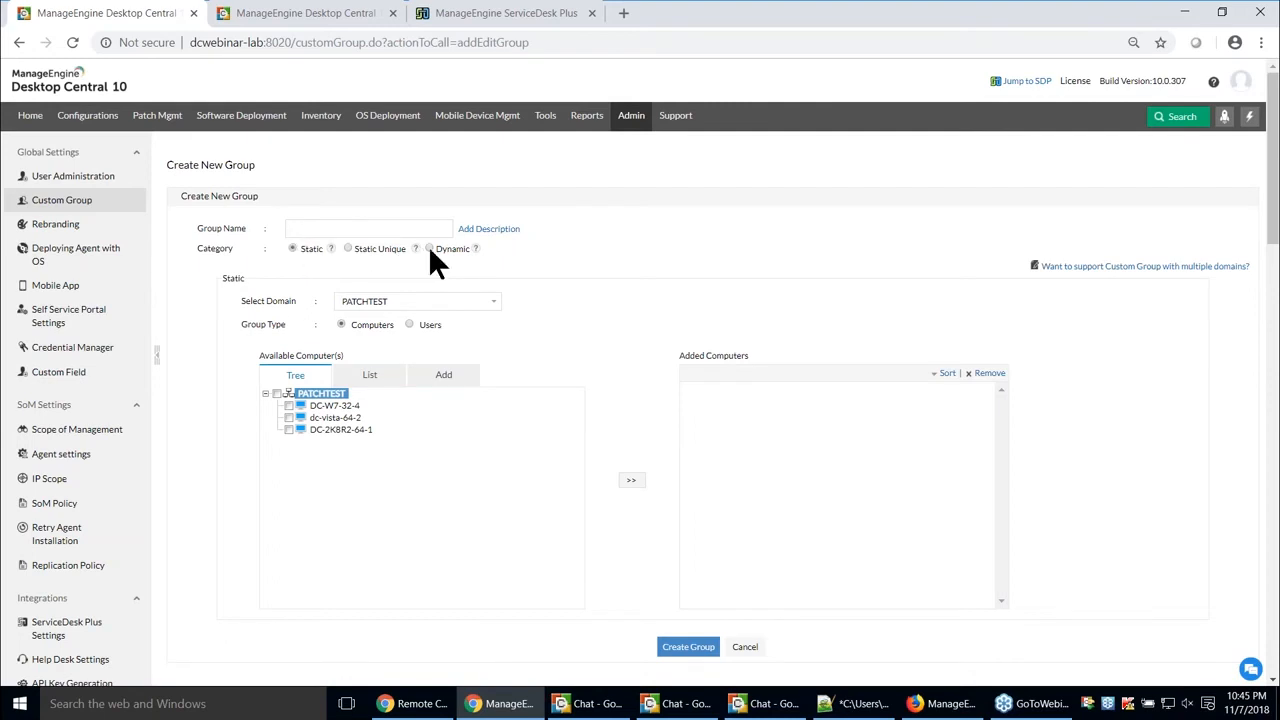
- Name the new static group test, choose the linuxosgroup domain, and select all of its available computers
left_click(313, 227)
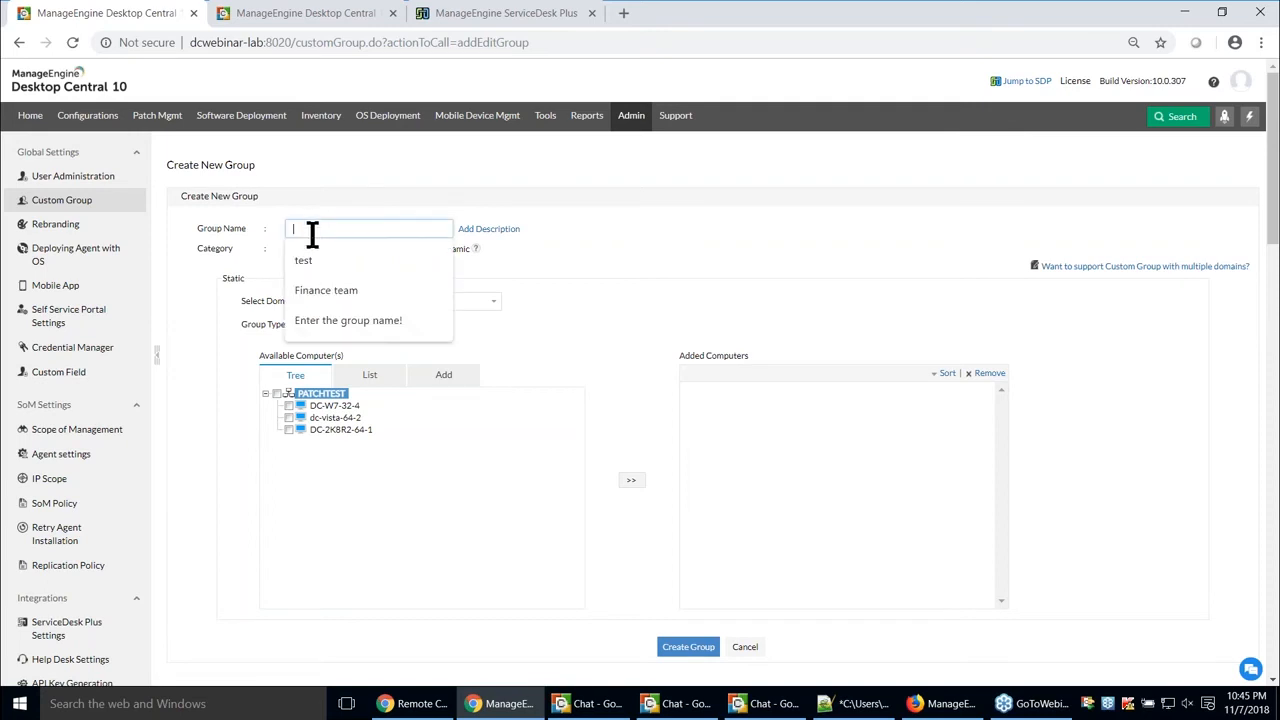
left_click(309, 259)
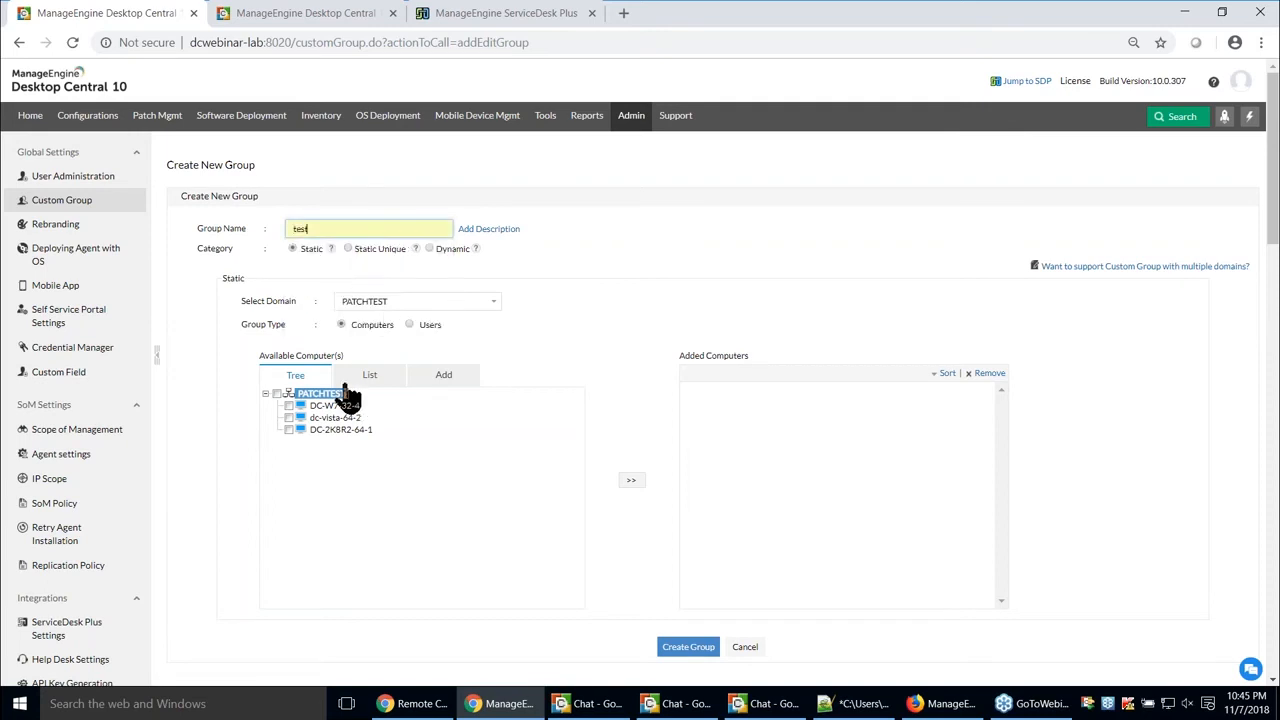
left_click(390, 301)
left_click(397, 350)
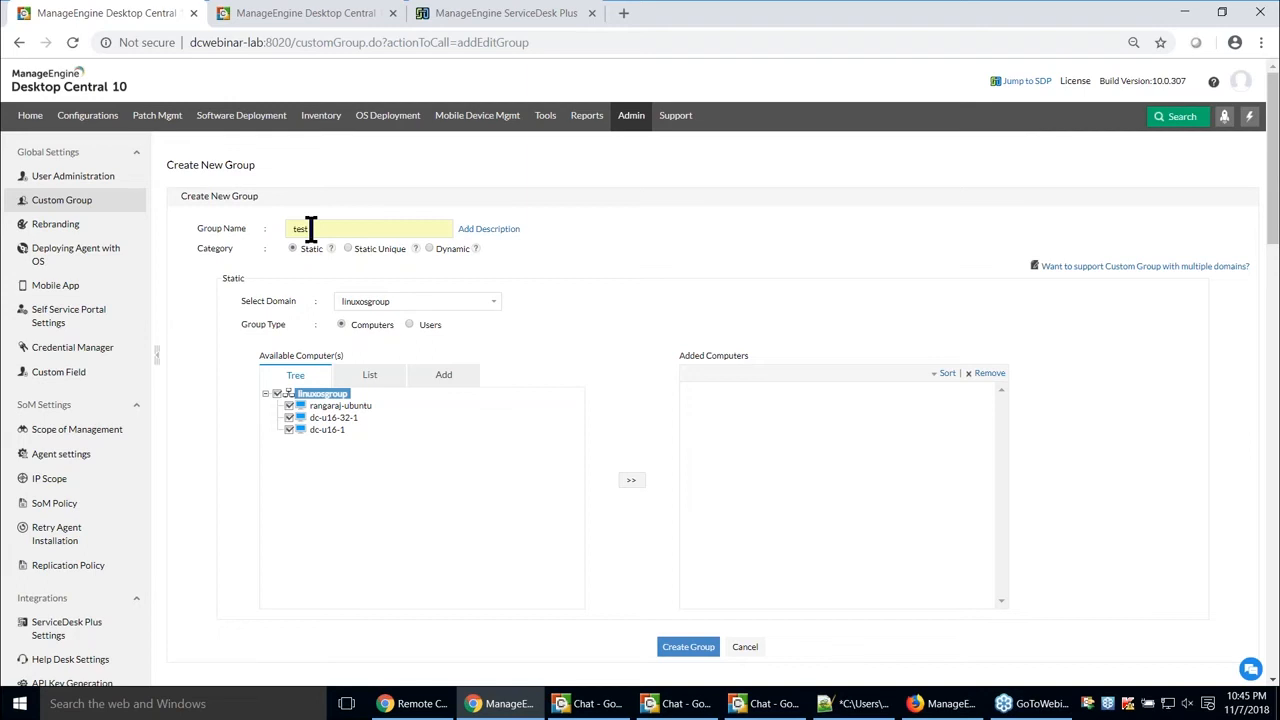
- Change the new group's category to Dynamic, choose Operating System as its criteria column, and switch the category to Static Unique
left_click(429, 249)
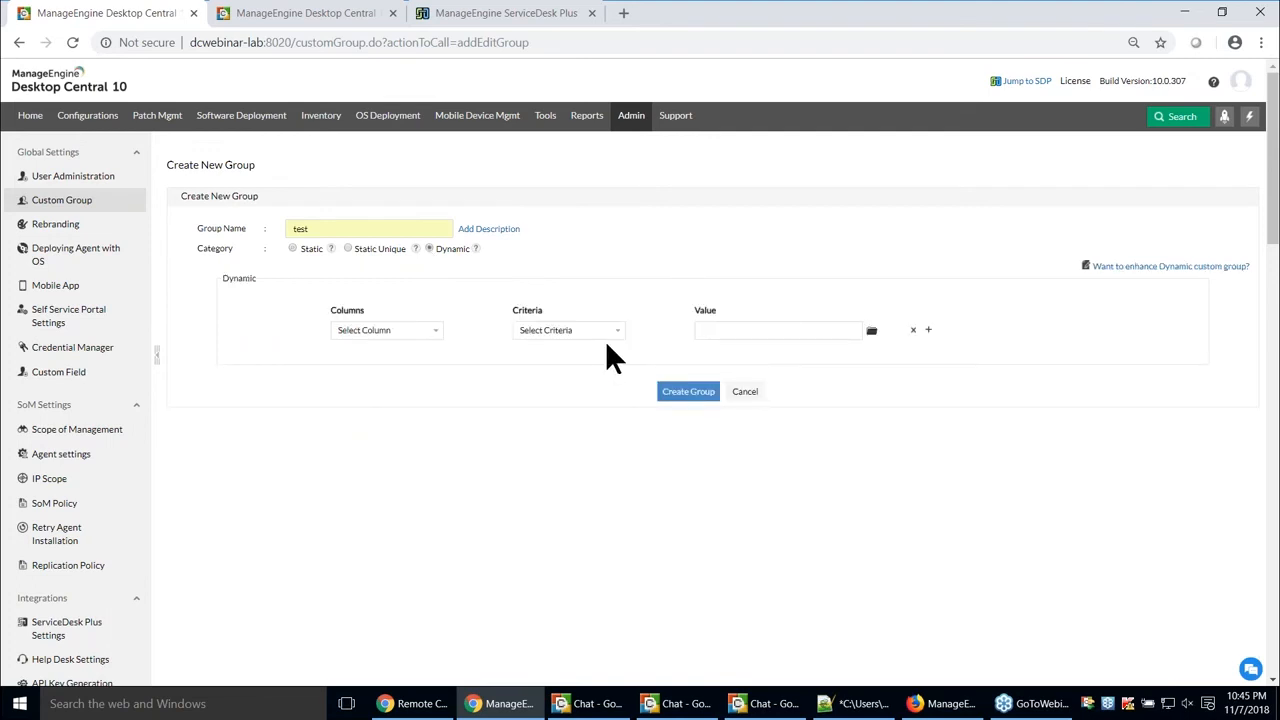
left_click(438, 330)
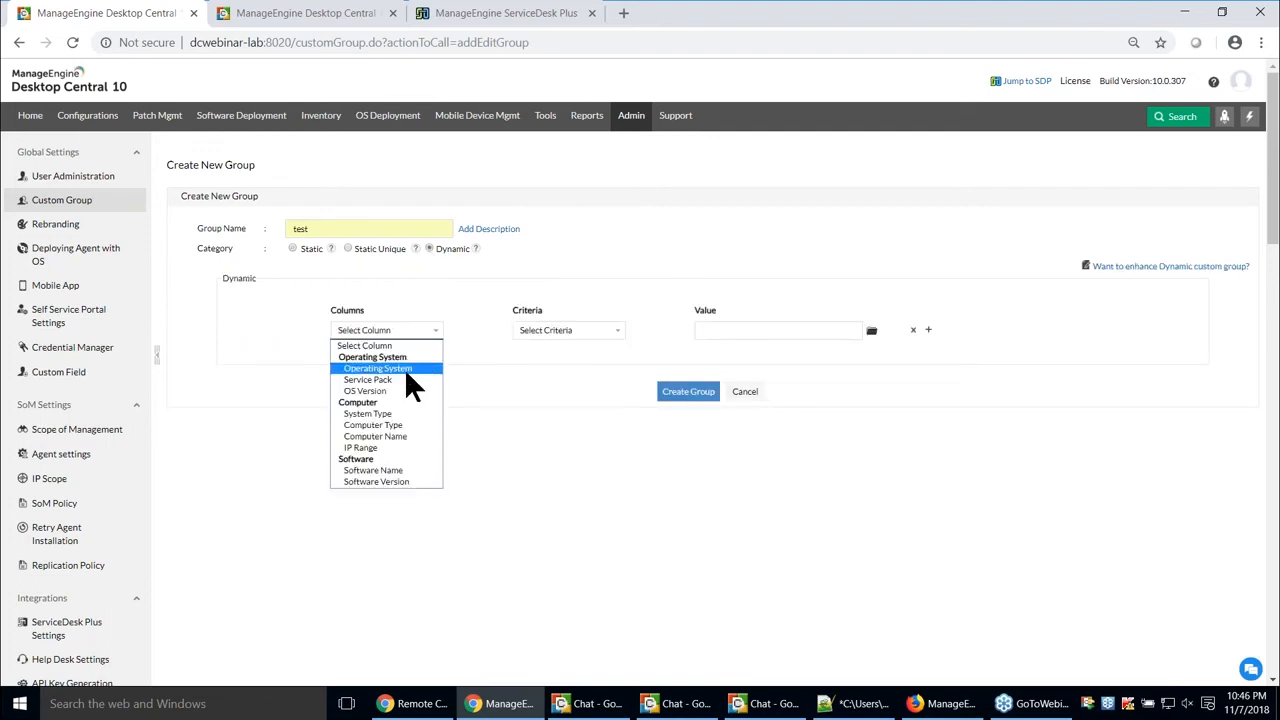
left_click(406, 367)
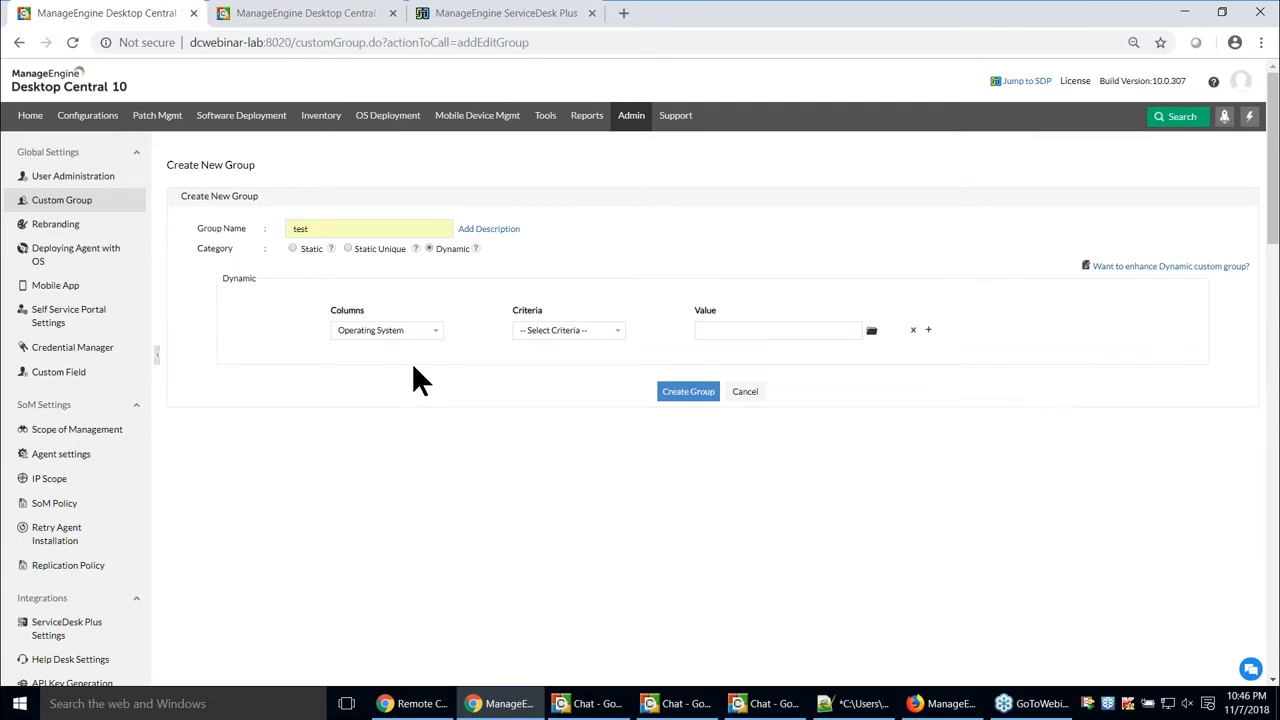
left_click(347, 249)
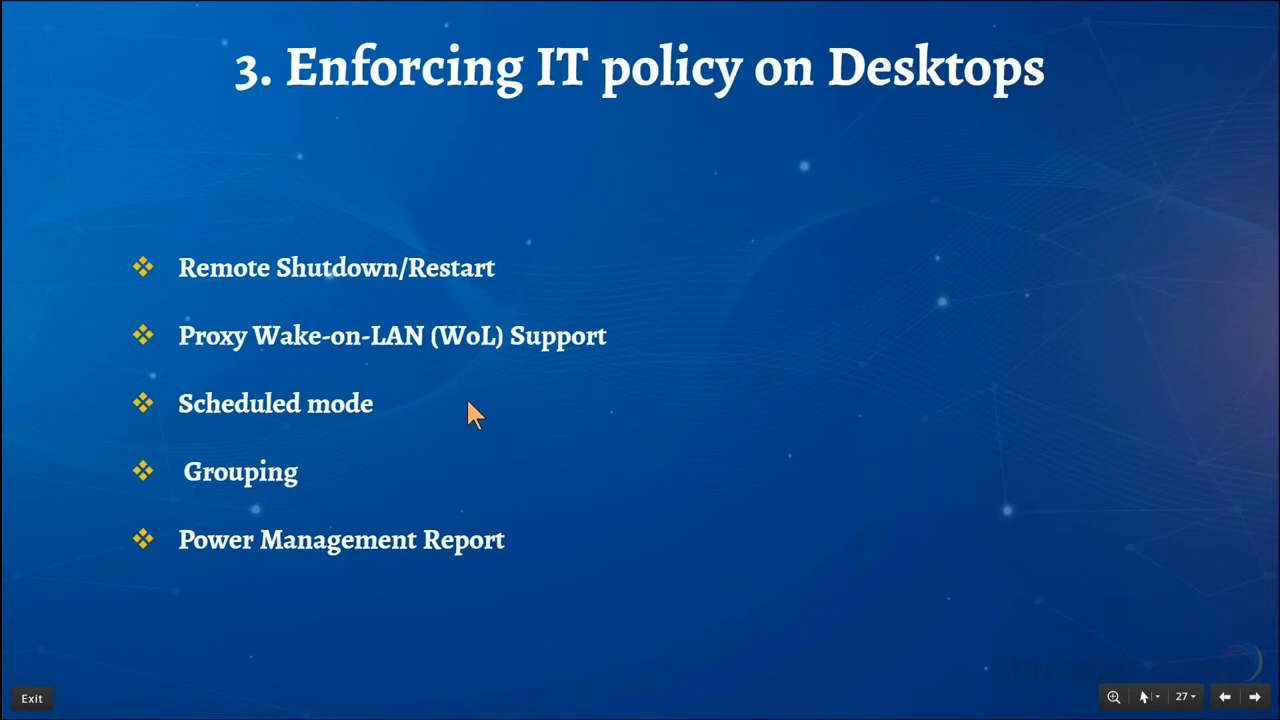
key("Right")
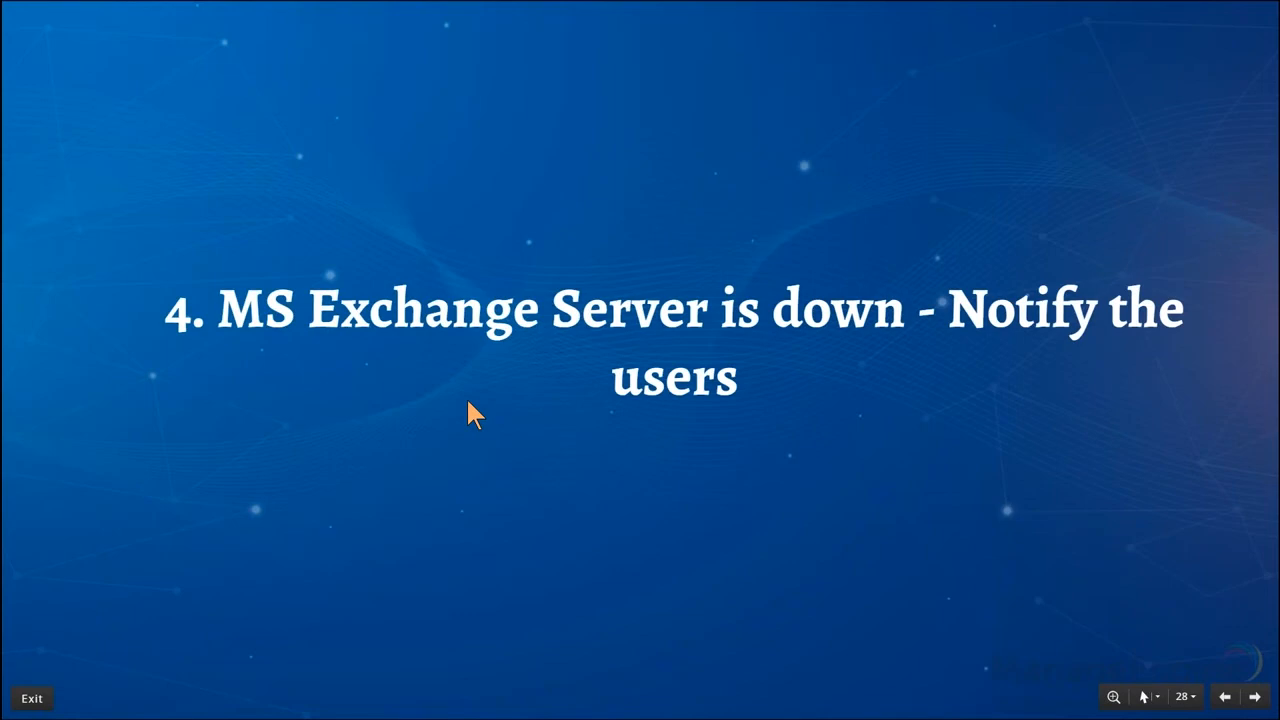
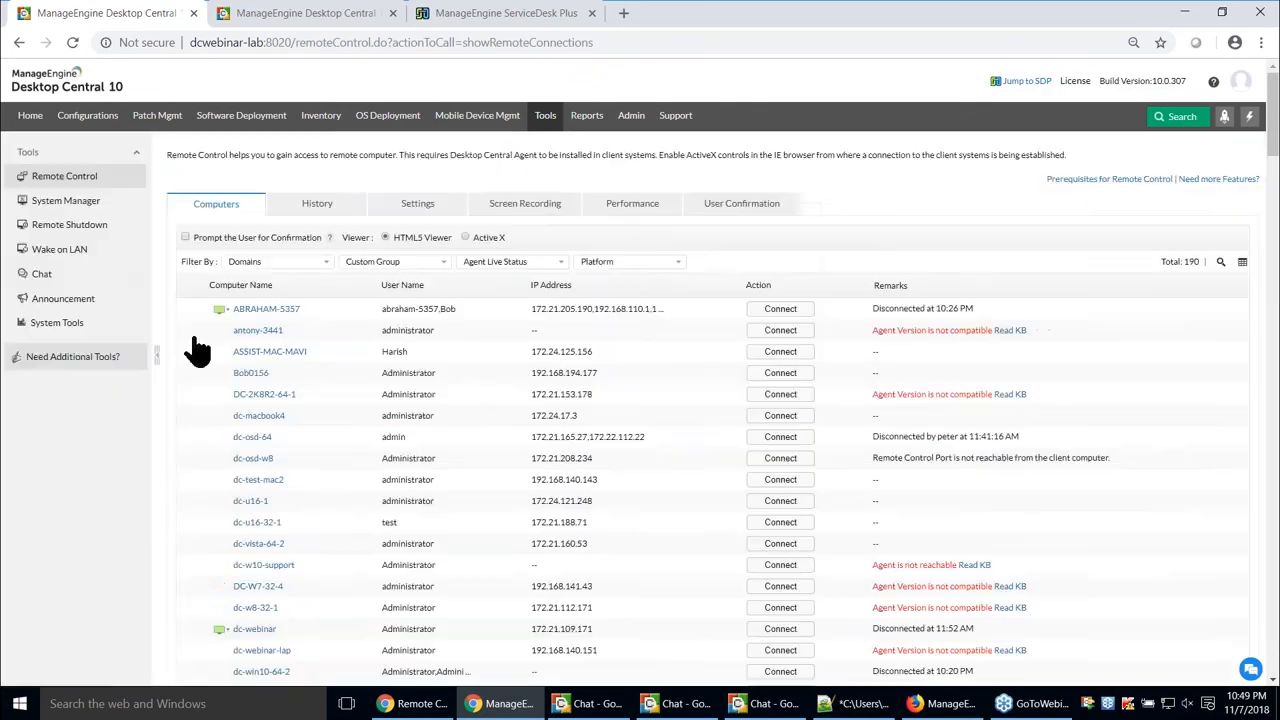
- Examine the technician and duration of the latest session in the remote control history, and open the table's column chooser
left_click(318, 210)
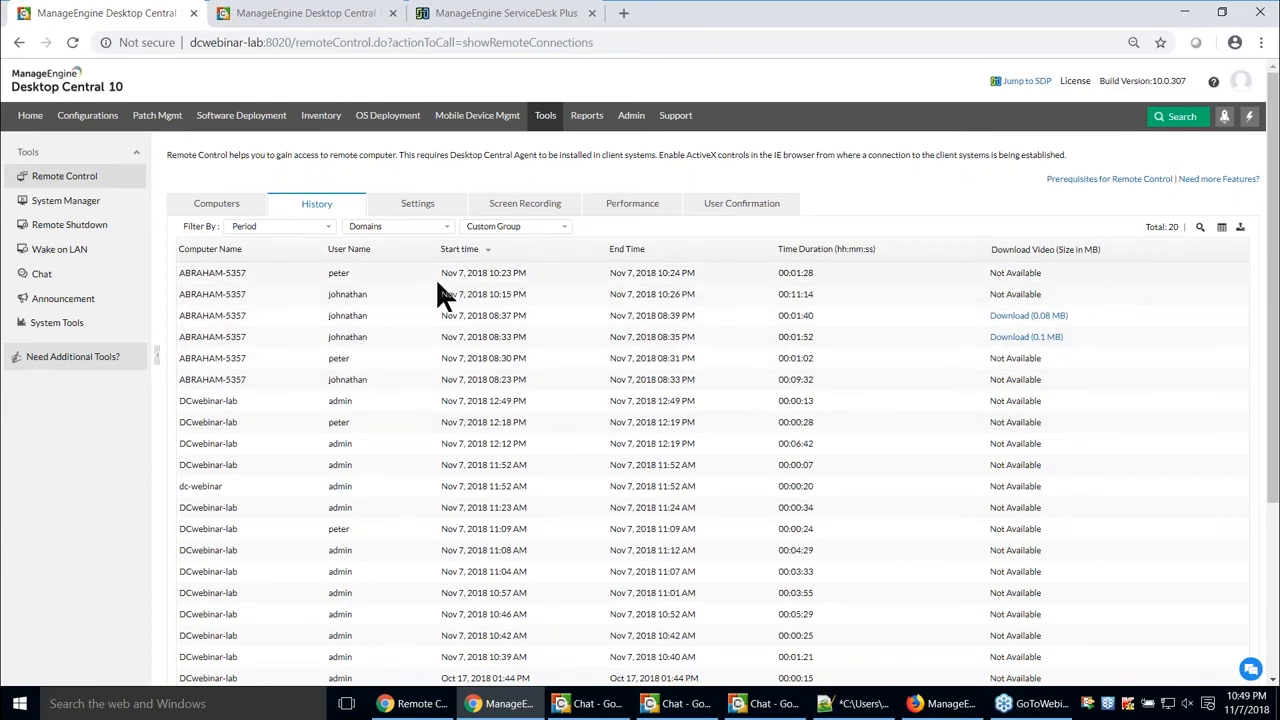
double_click(333, 273)
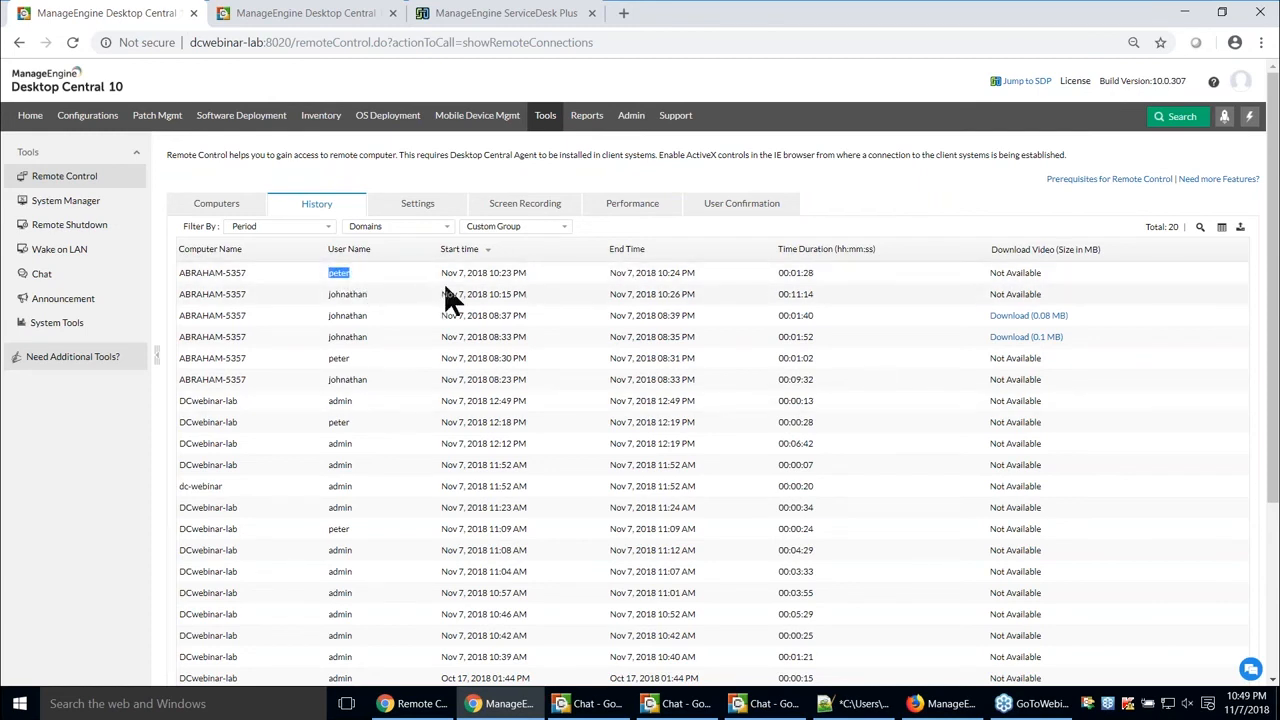
left_click_drag(773, 277, 844, 282)
left_click(1219, 229)
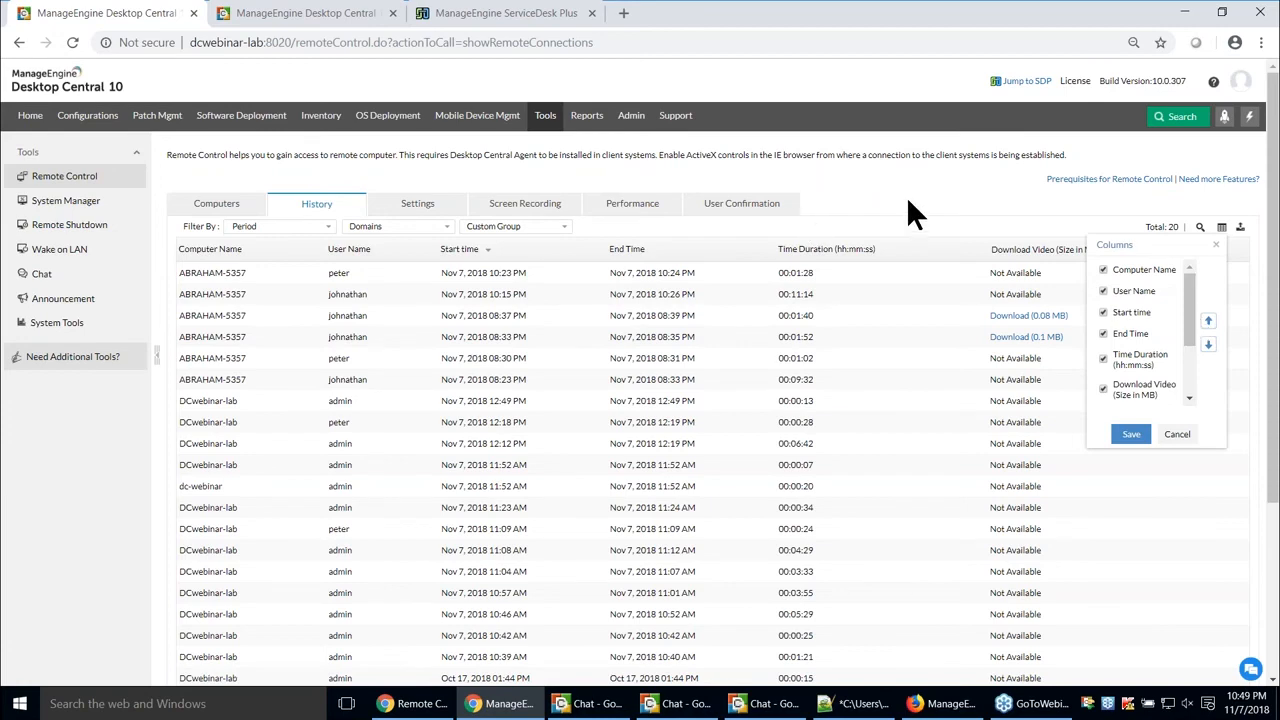
- Switch to ServiceDesk Plus, review the software installation and Wifi request's description and work logs, and return to Desktop Central
left_click(474, 20)
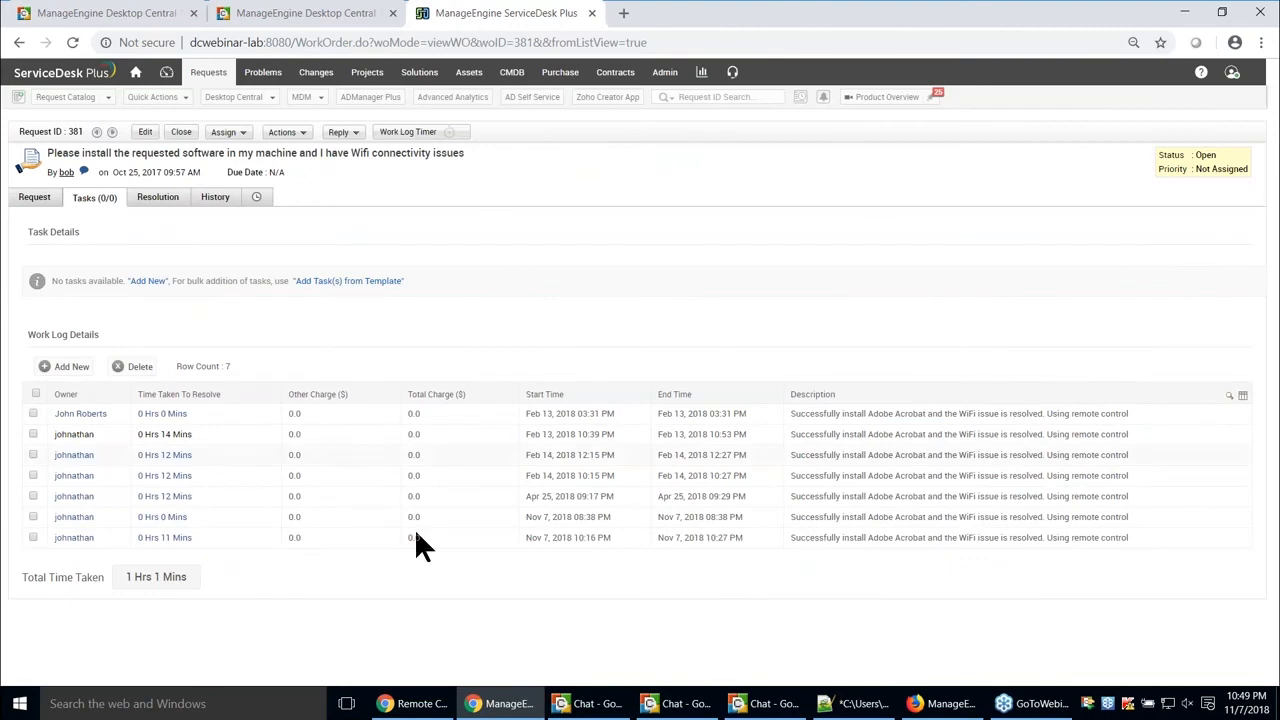
left_click(42, 202)
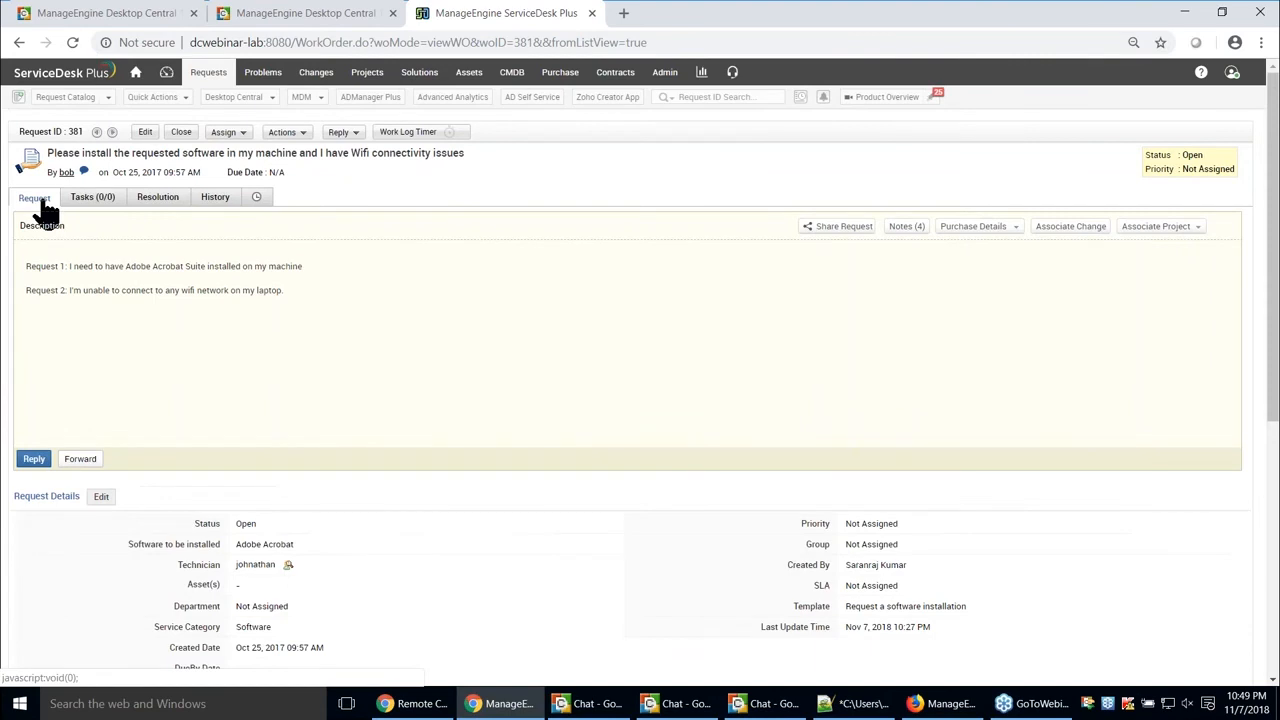
left_click(95, 199)
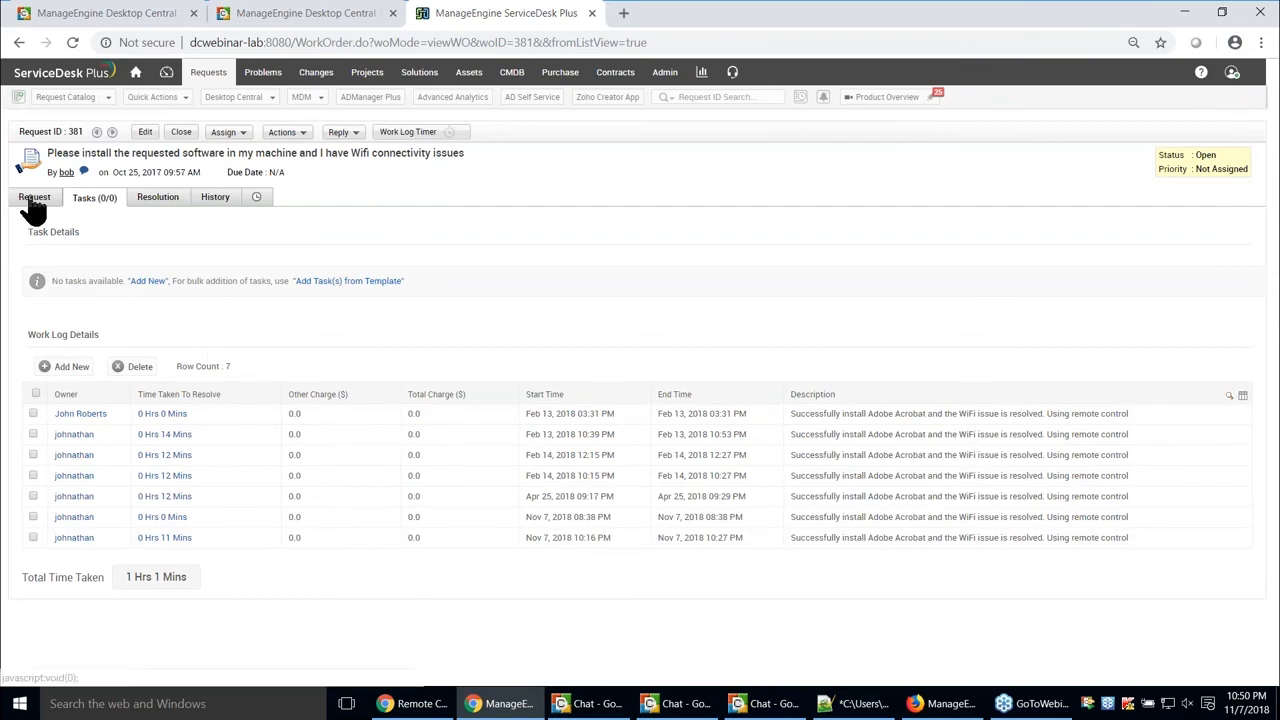
left_click(104, 20)
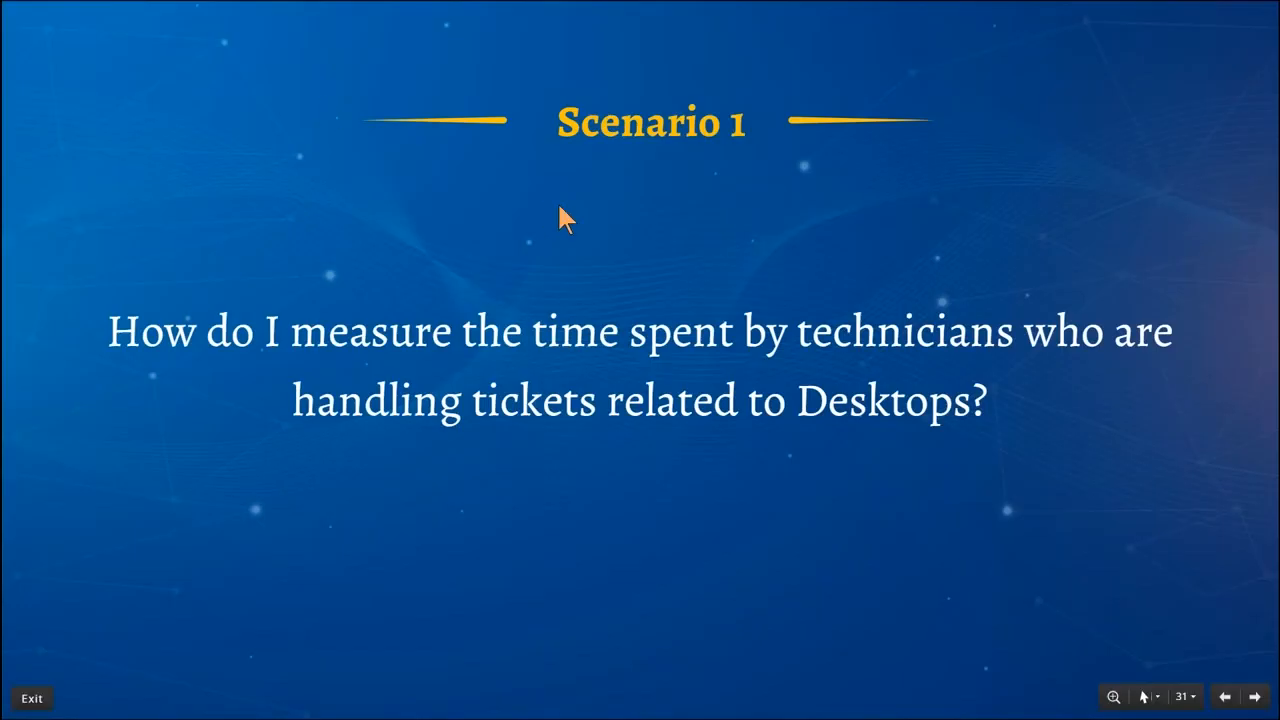
key("Right")
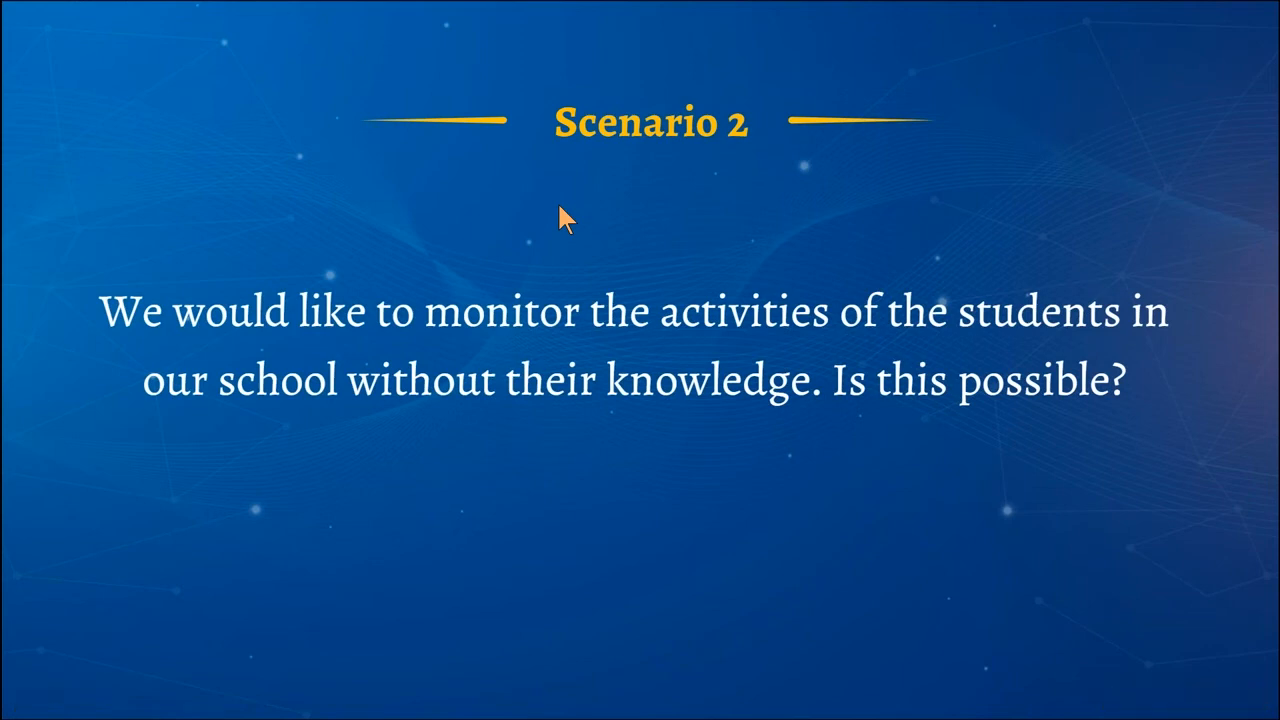
- Close the history's column chooser and review the remote control's general and user confirmation settings, including the end-user notification option
key("alt+Tab")
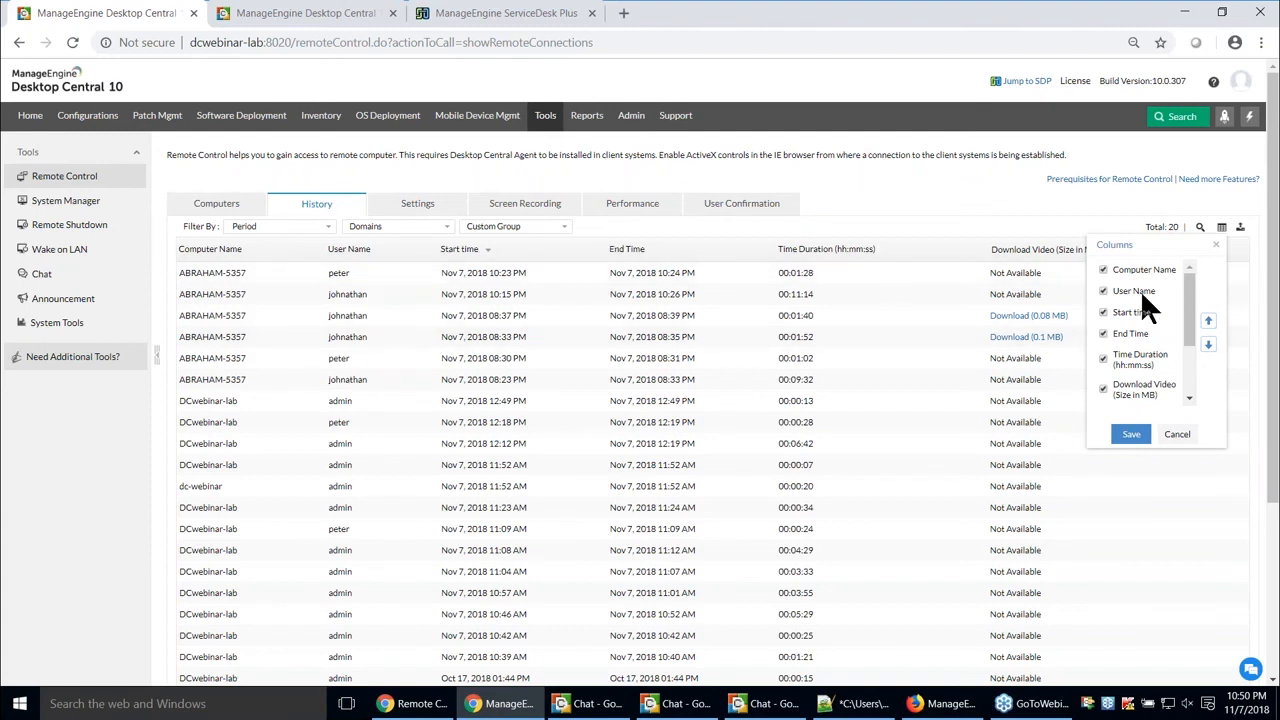
left_click(1218, 242)
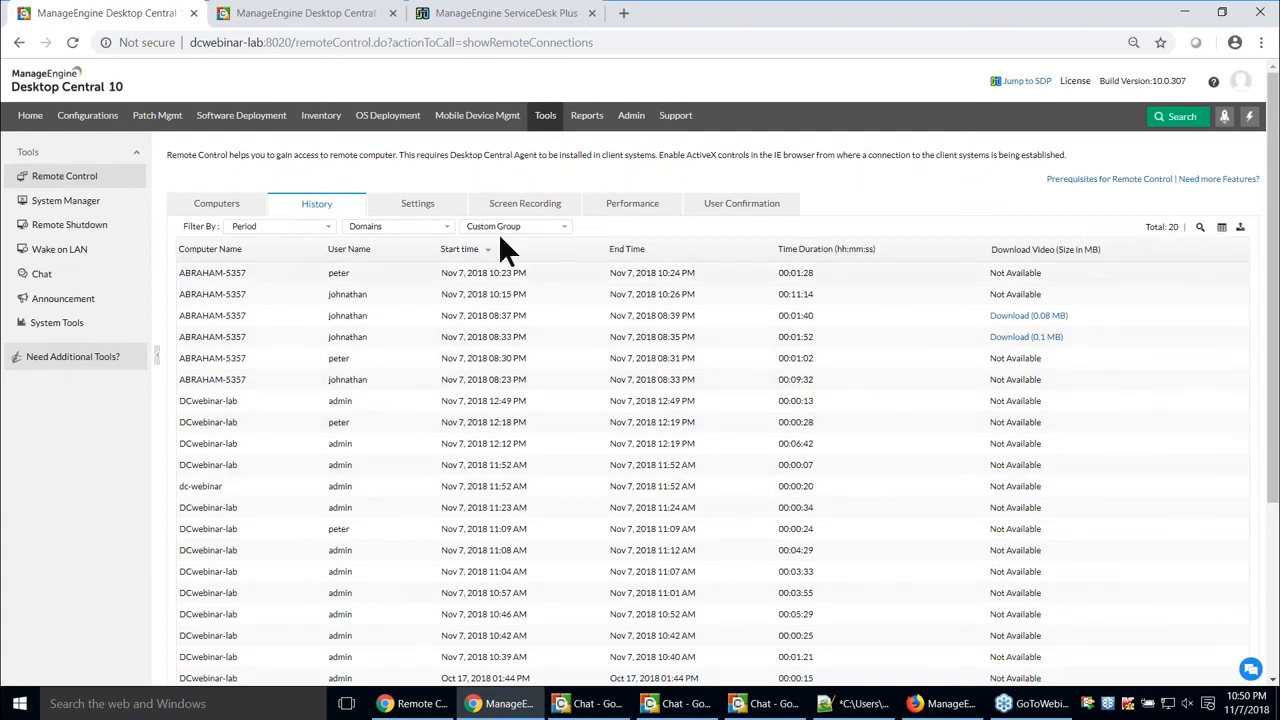
left_click(430, 207)
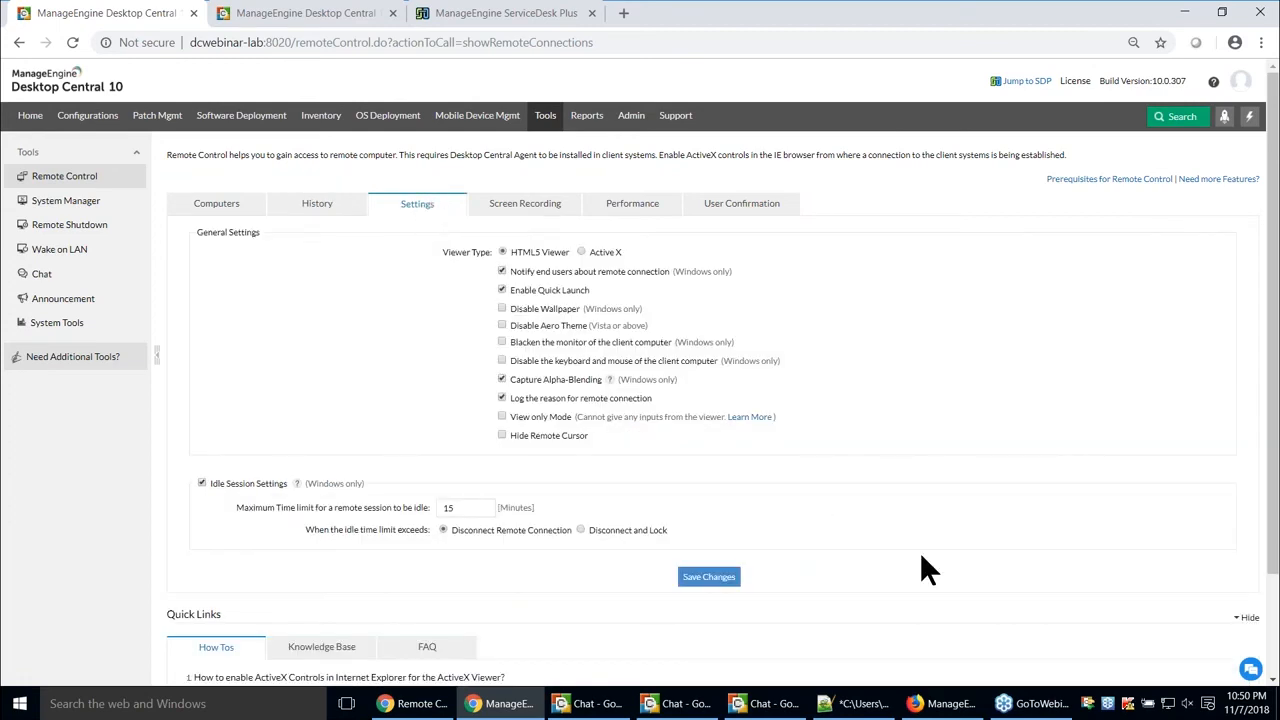
left_click(737, 213)
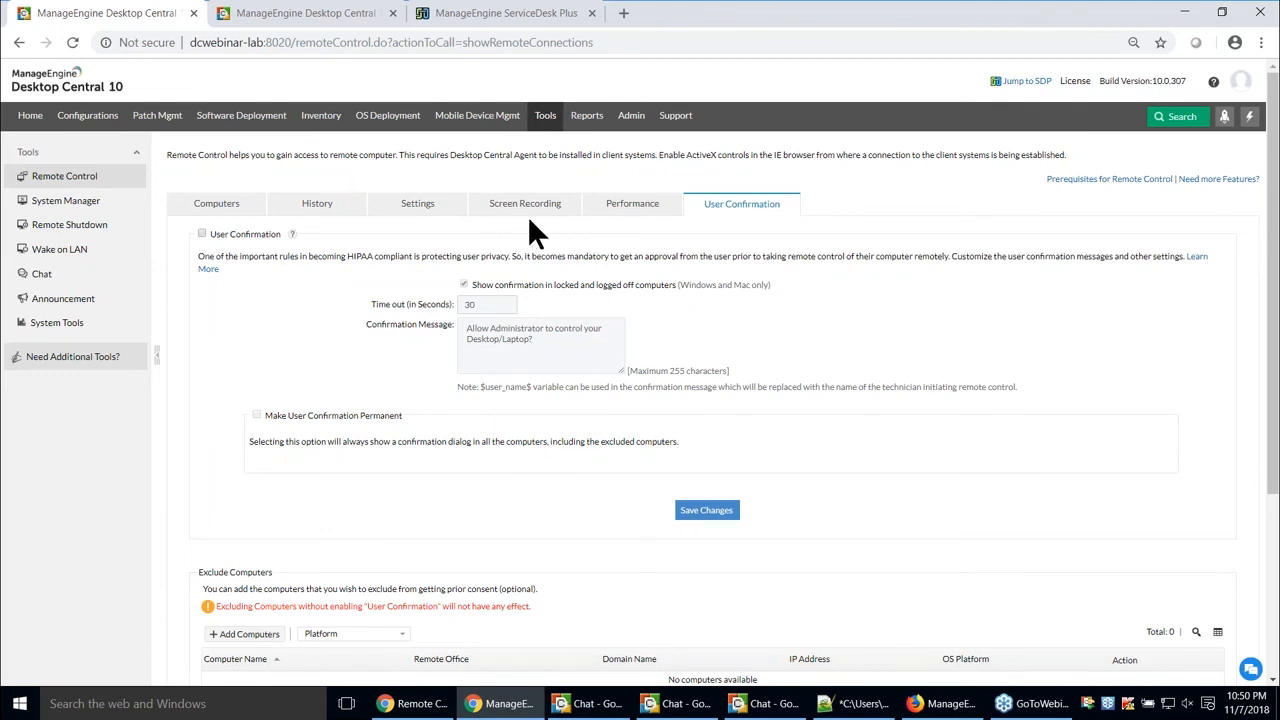
left_click(419, 210)
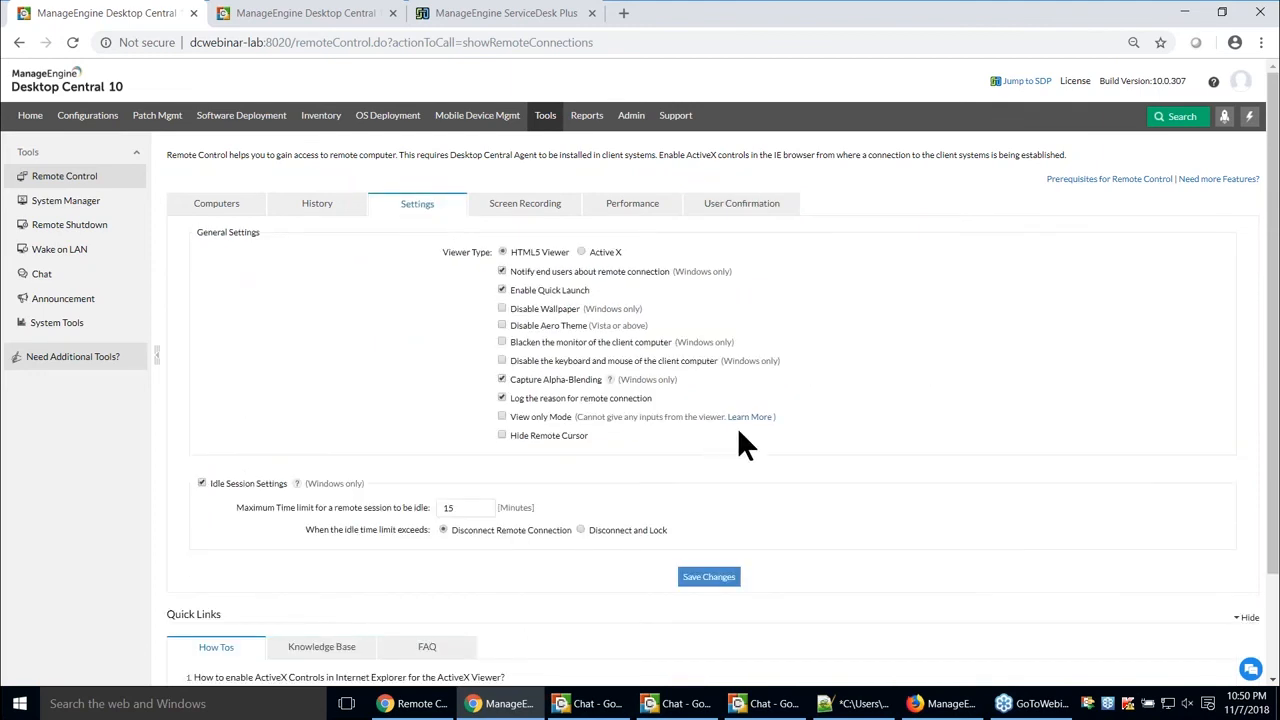
left_click(502, 270)
key("alt+Tab")
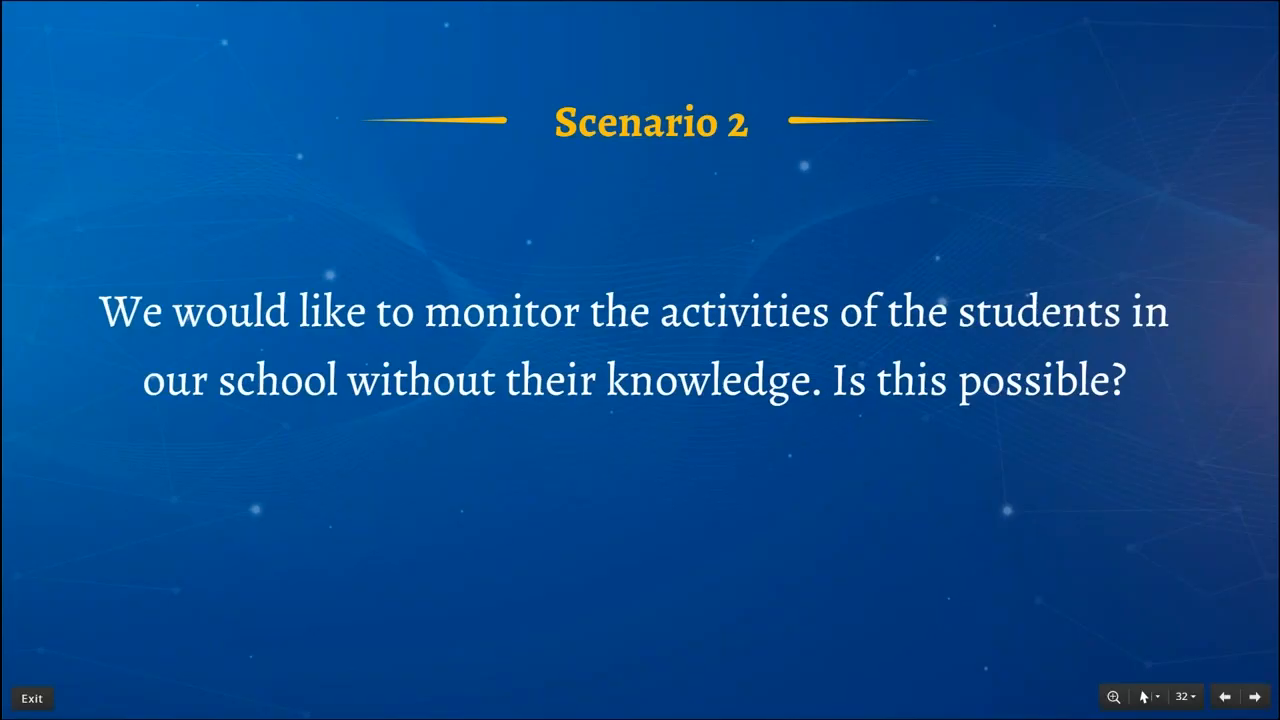
key("Right")
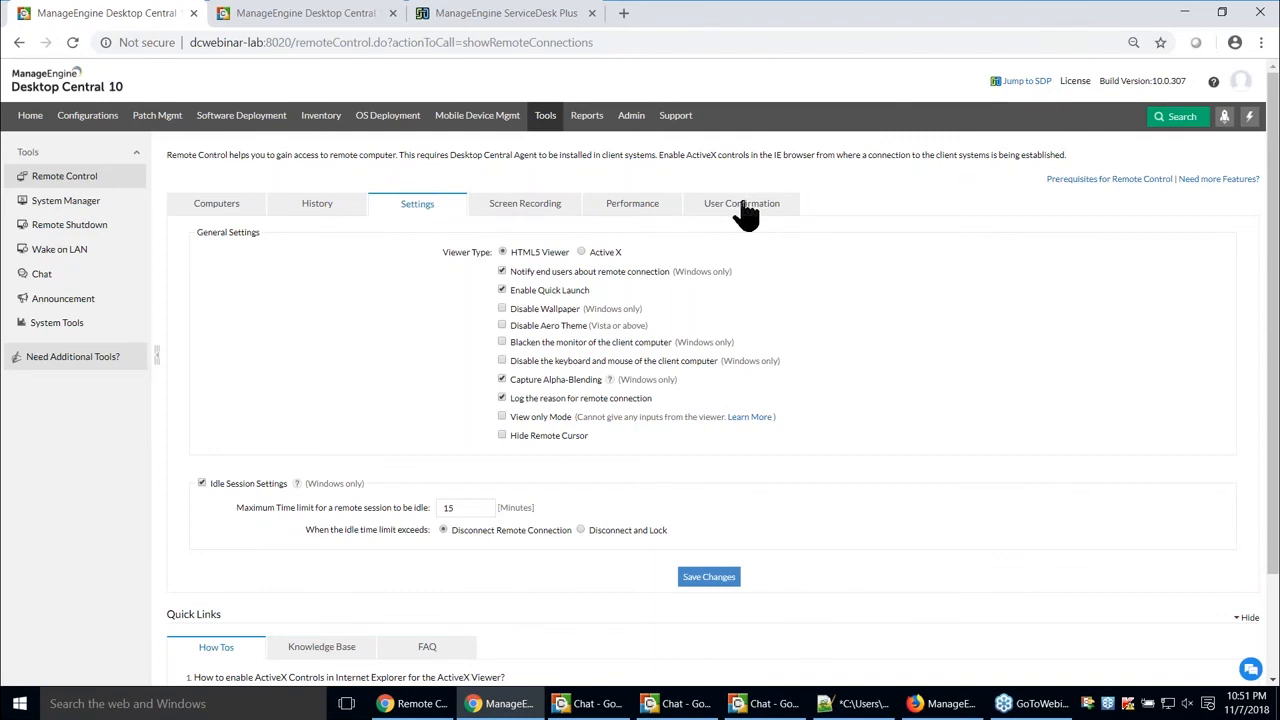
- Open the remote control's User Confirmation settings, and turn user confirmation on and off again
left_click(744, 210)
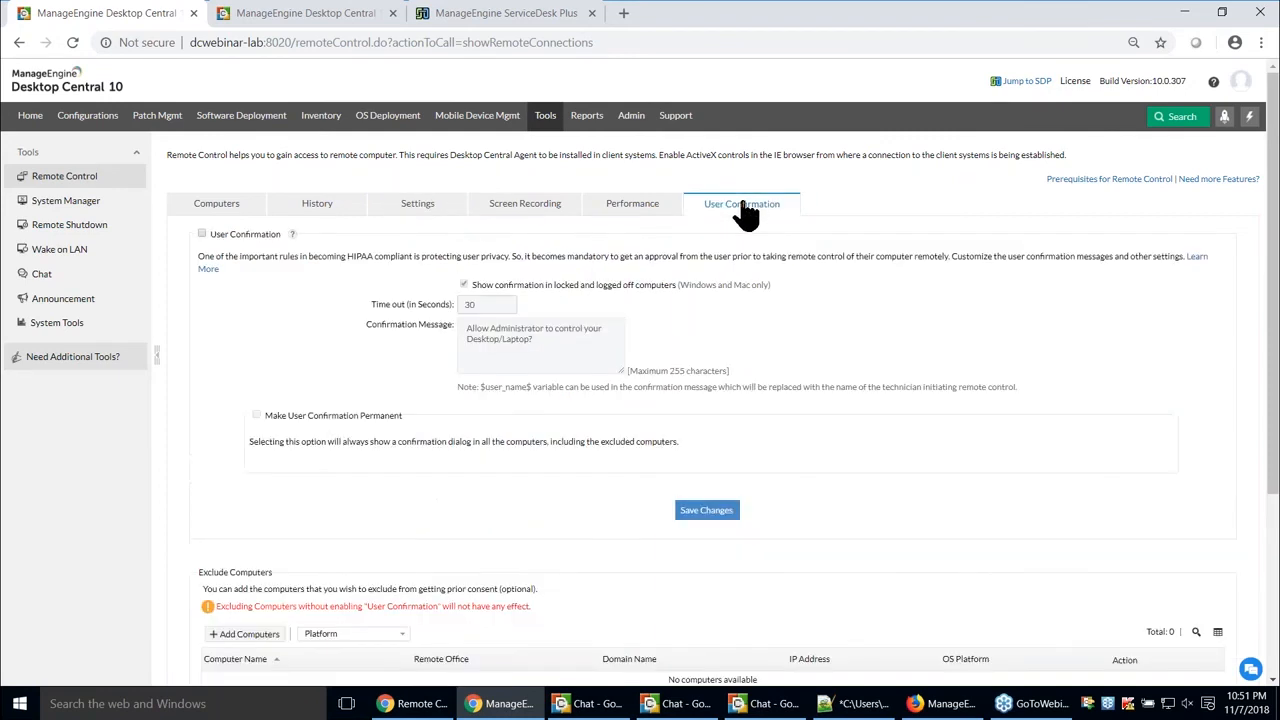
left_click(201, 233)
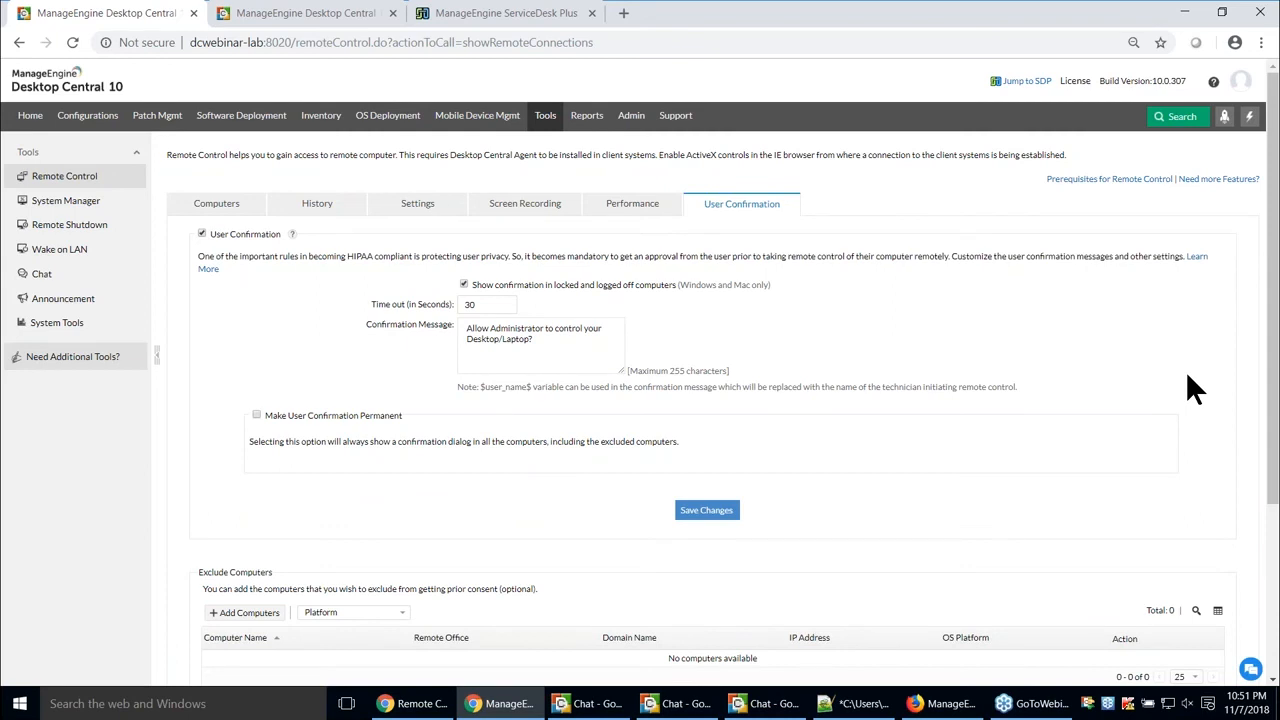
left_click(199, 232)
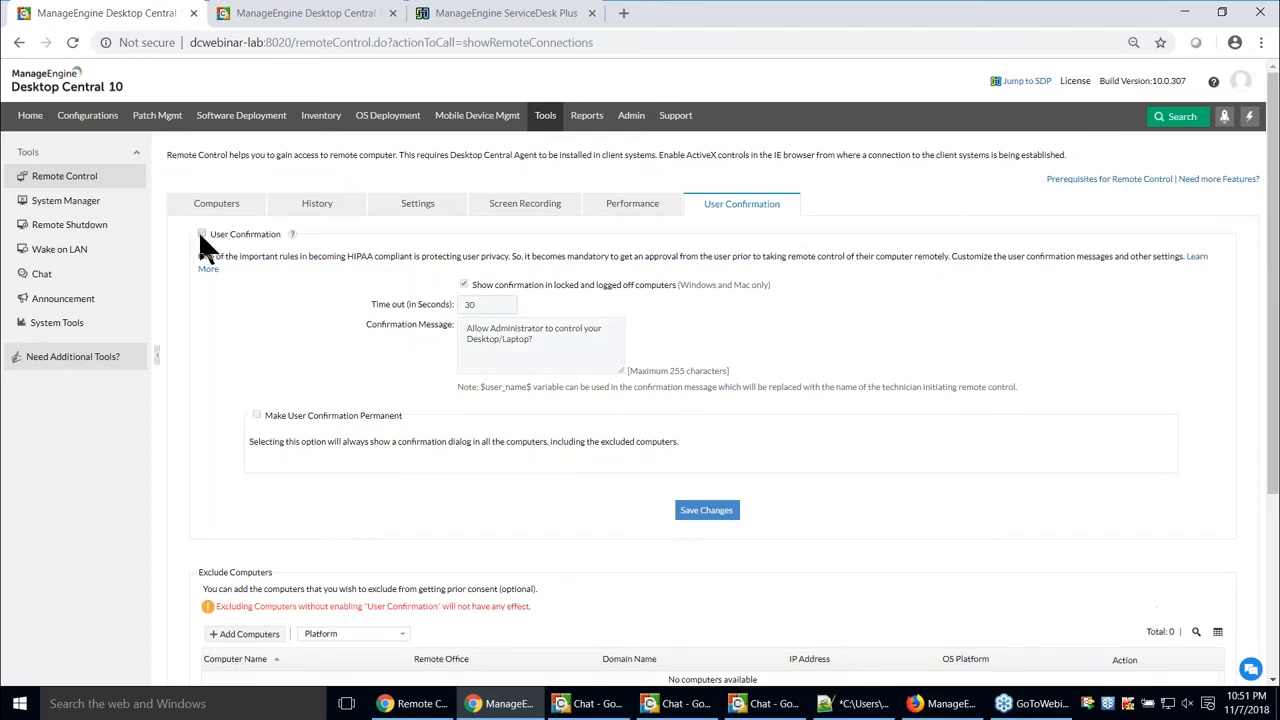
key("alt+Tab")
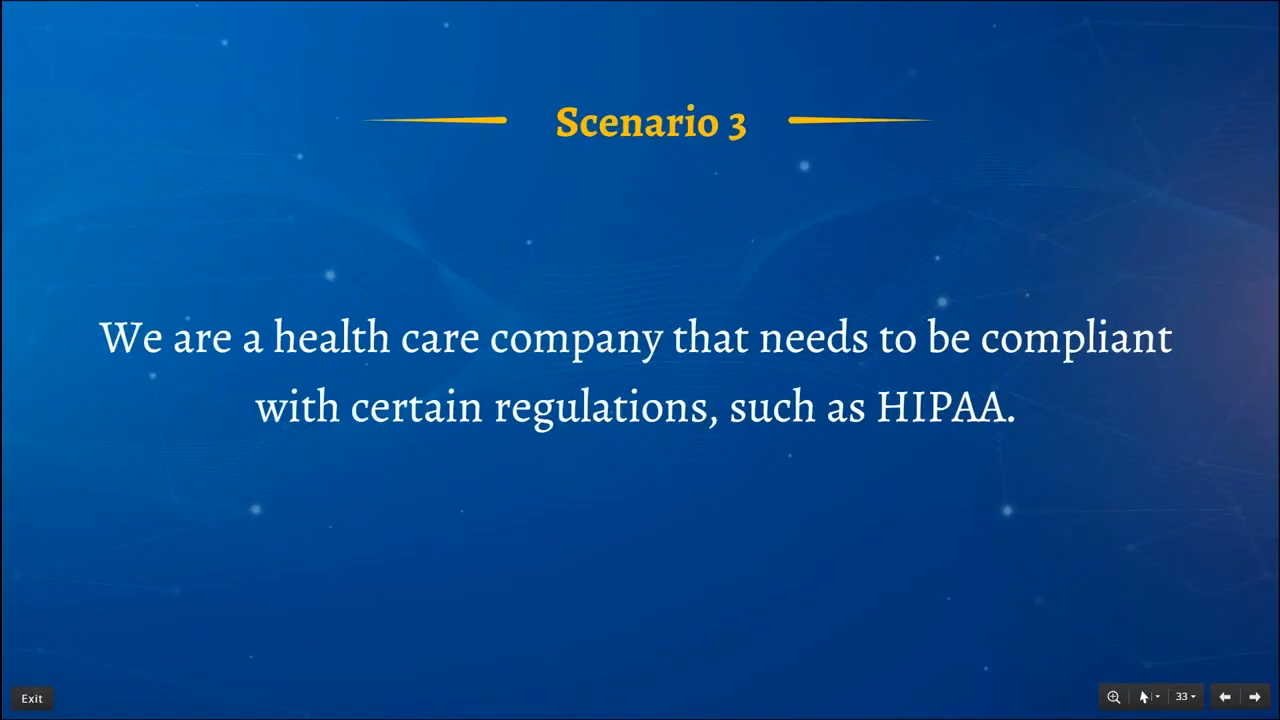
key("Right")
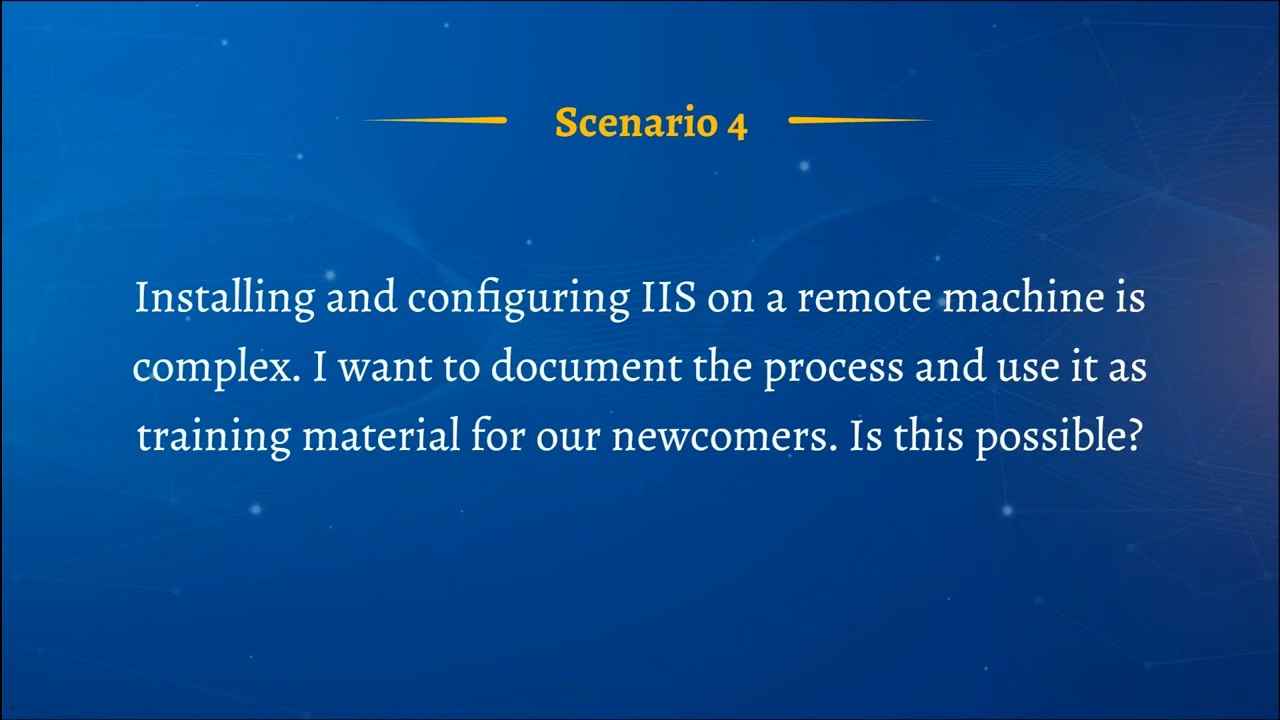
- Turn on screen recording without saving to review its options, check the session history for recorded videos, and return to the recording settings
key("alt+Tab")
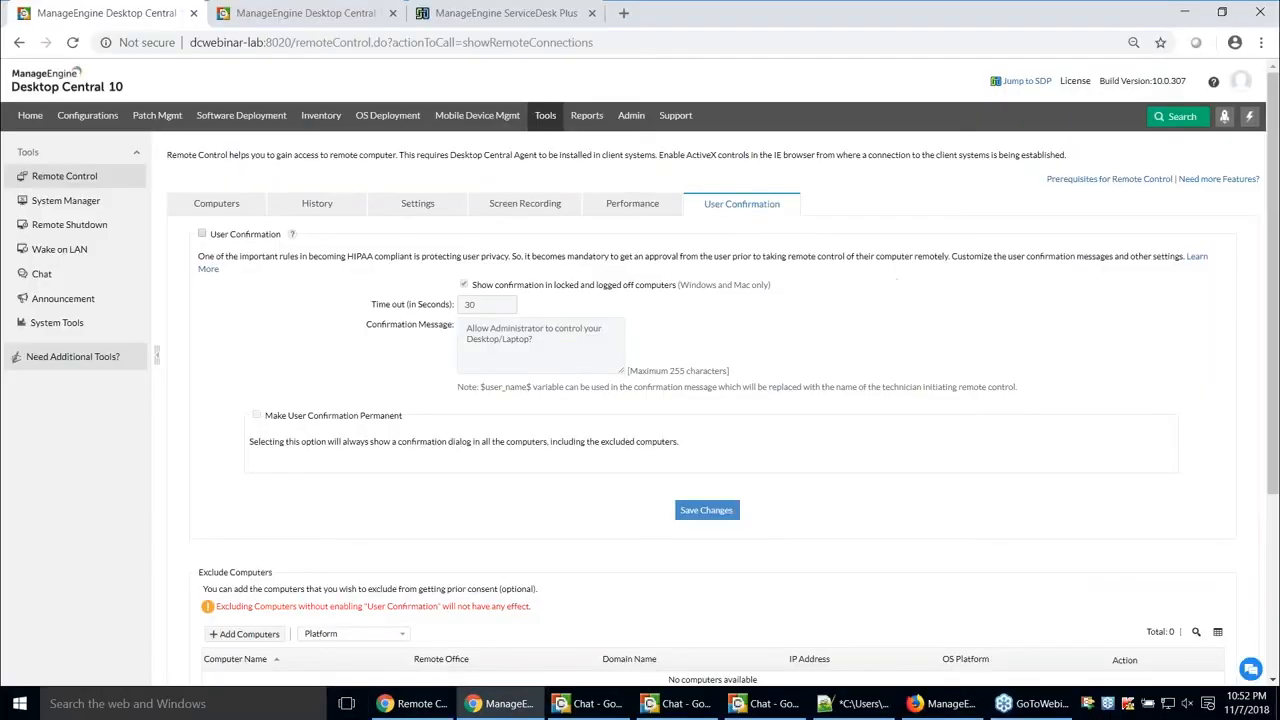
left_click(525, 206)
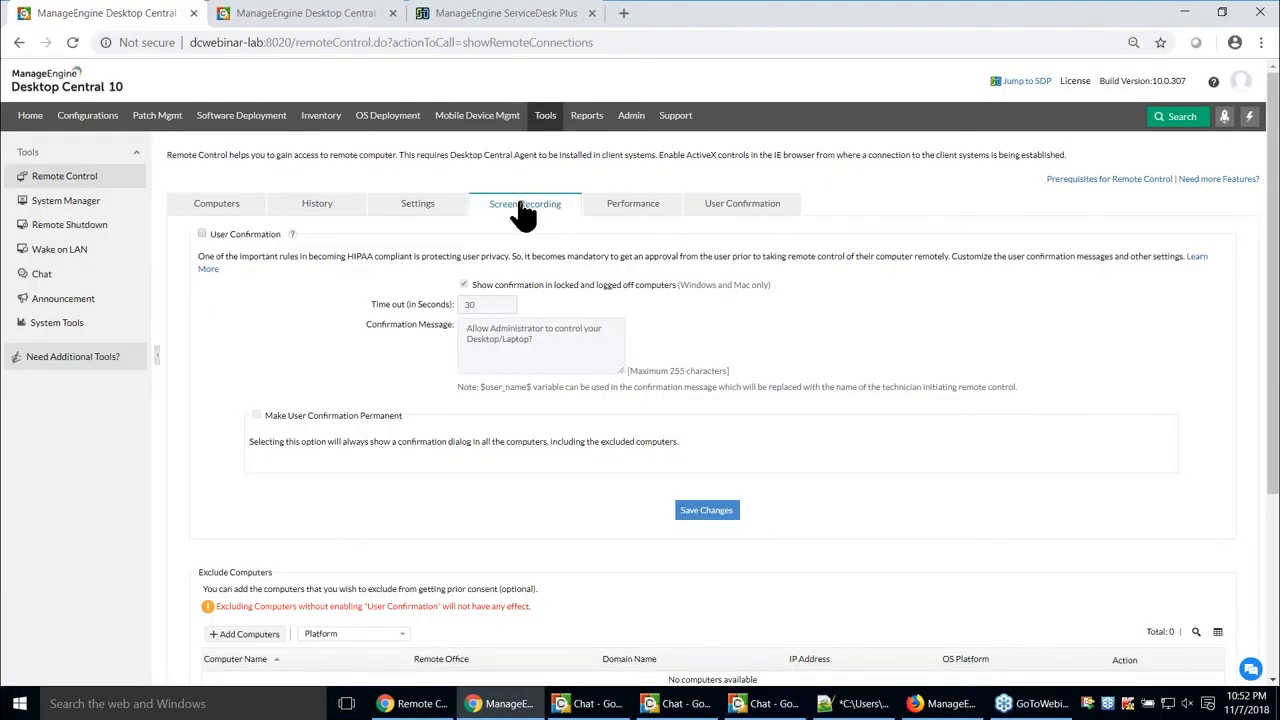
left_click(194, 285)
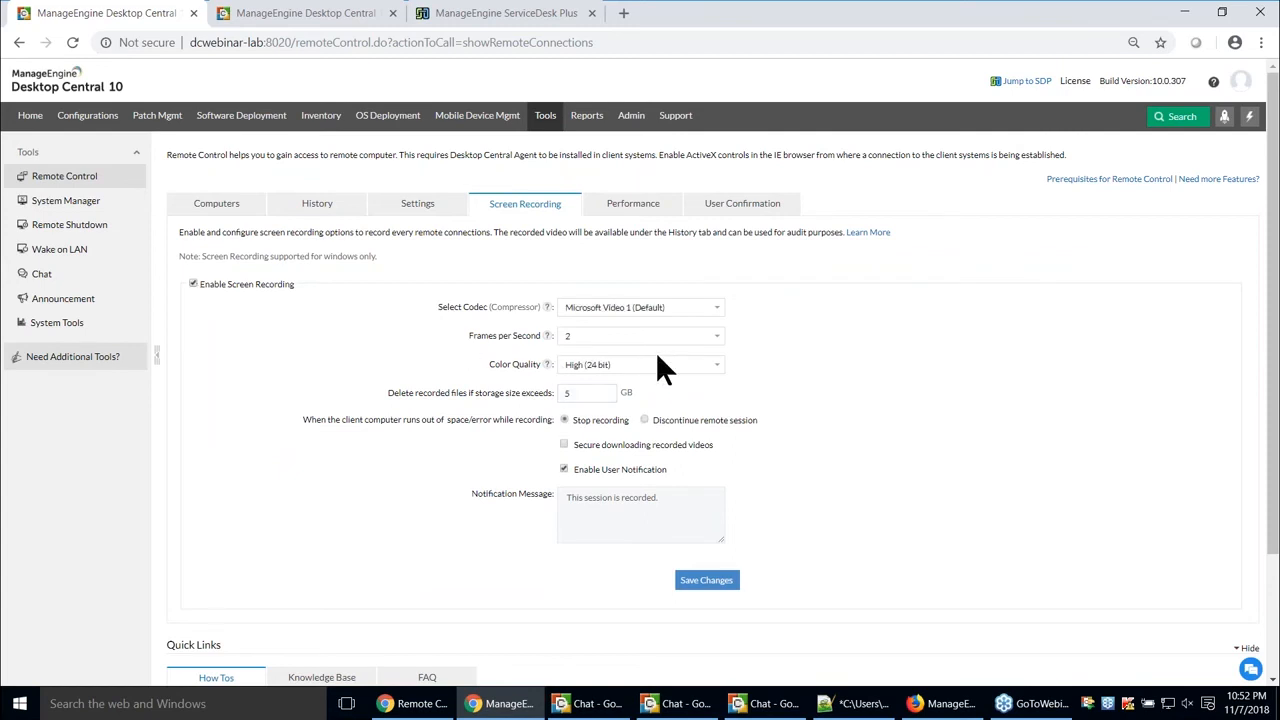
left_click(334, 214)
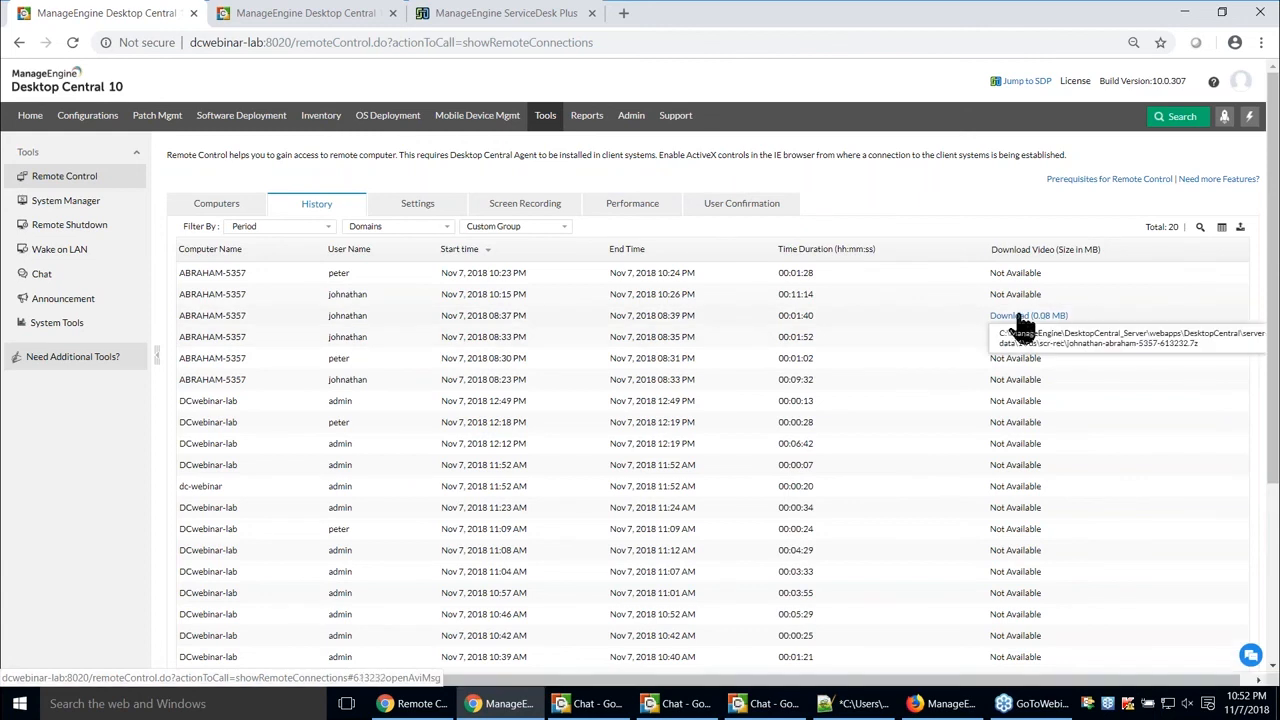
left_click(521, 207)
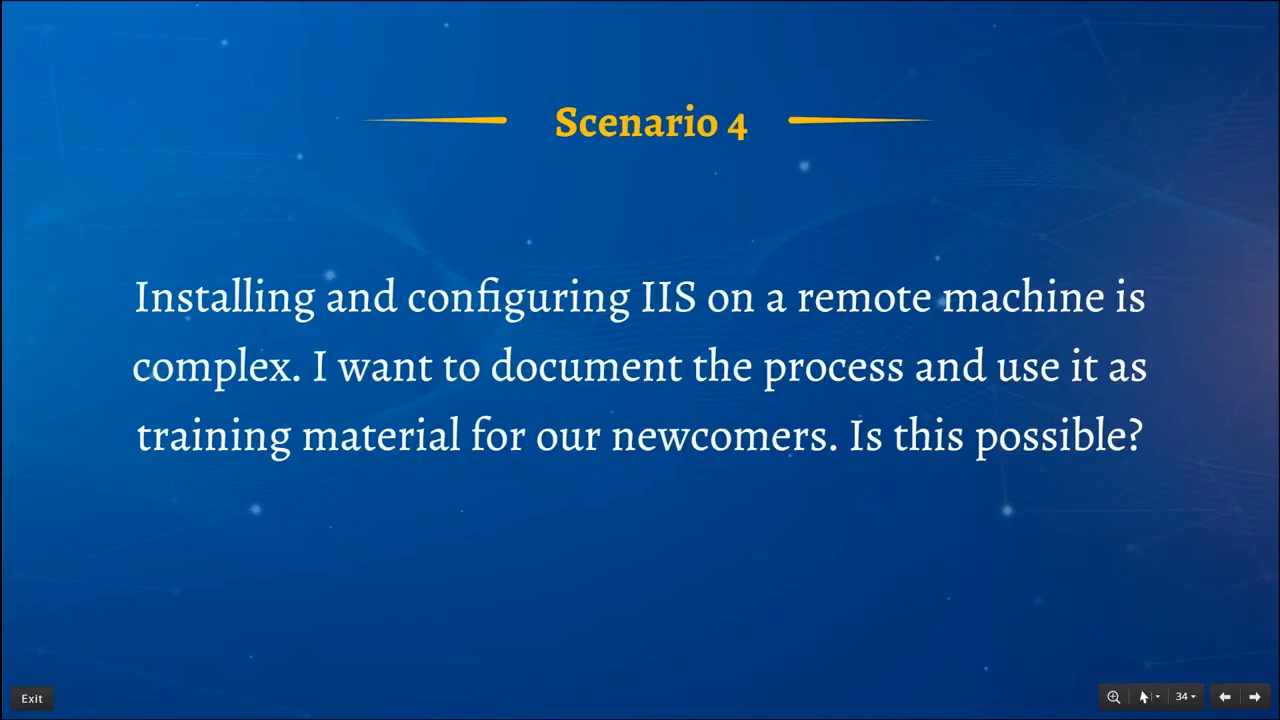
key("Right")
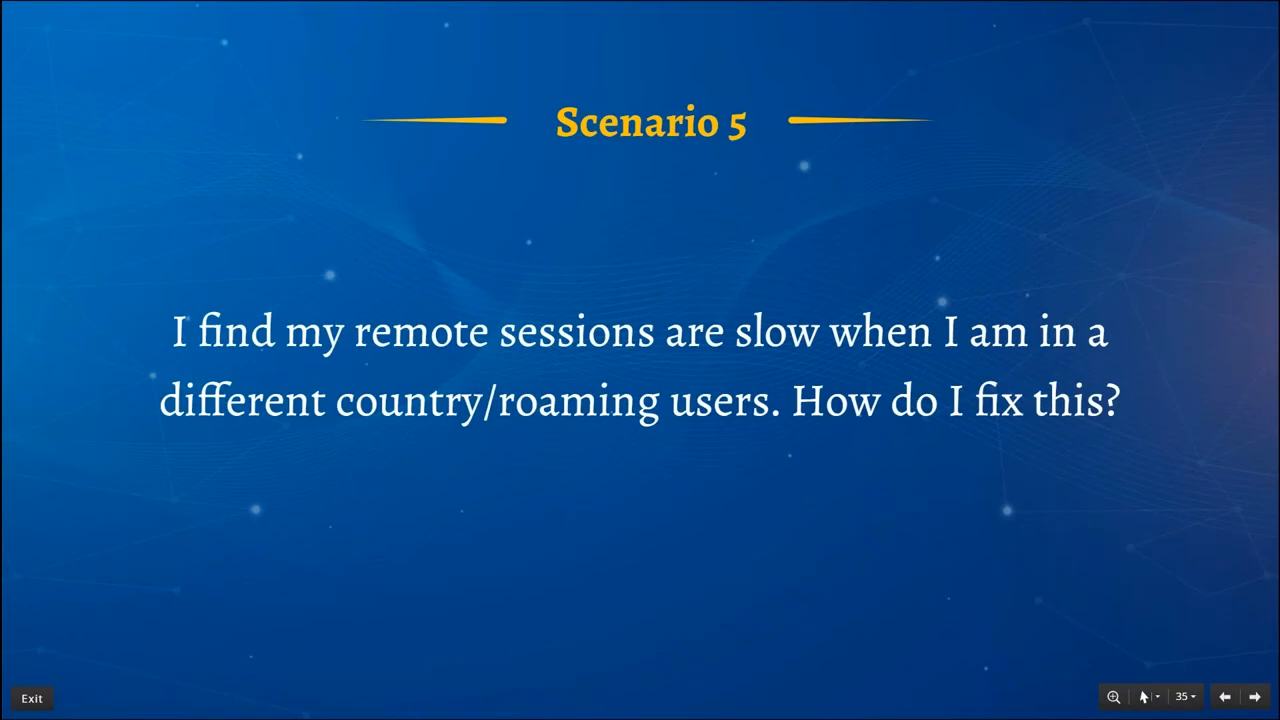
- Open the remote control performance settings and examine the compression and color quality of the Roaming Users office
key("alt+Tab")
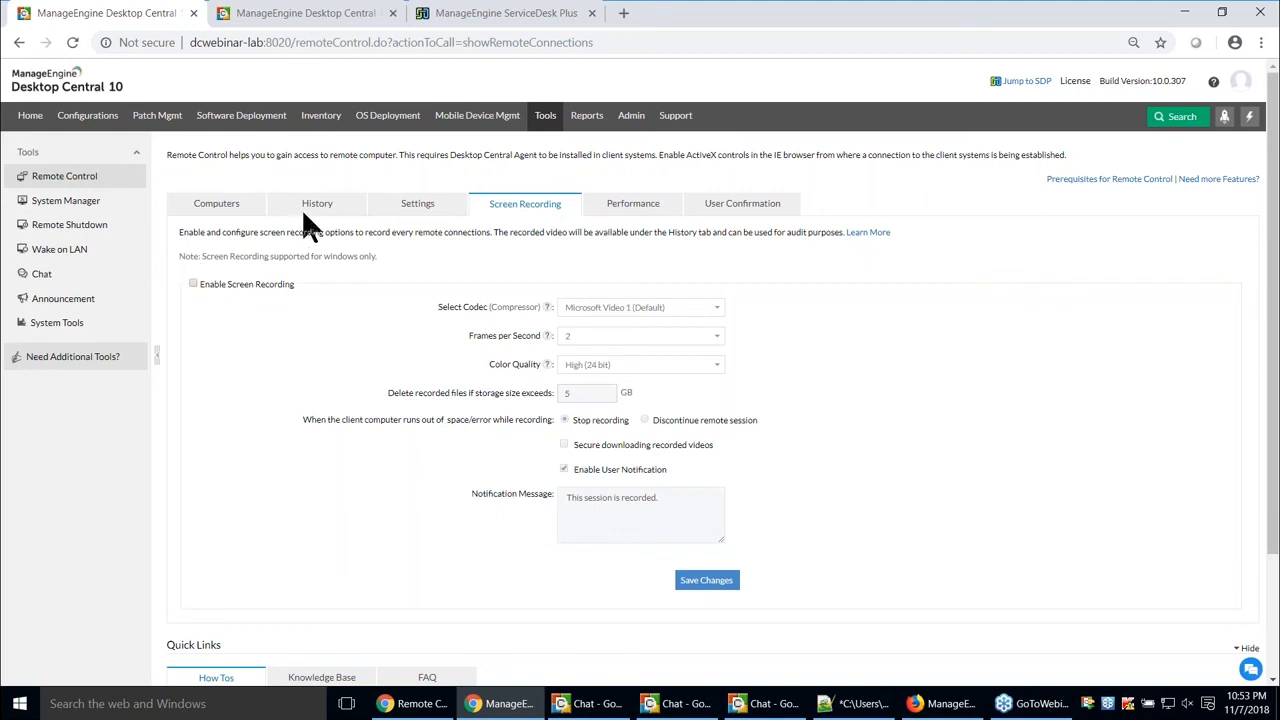
left_click(632, 204)
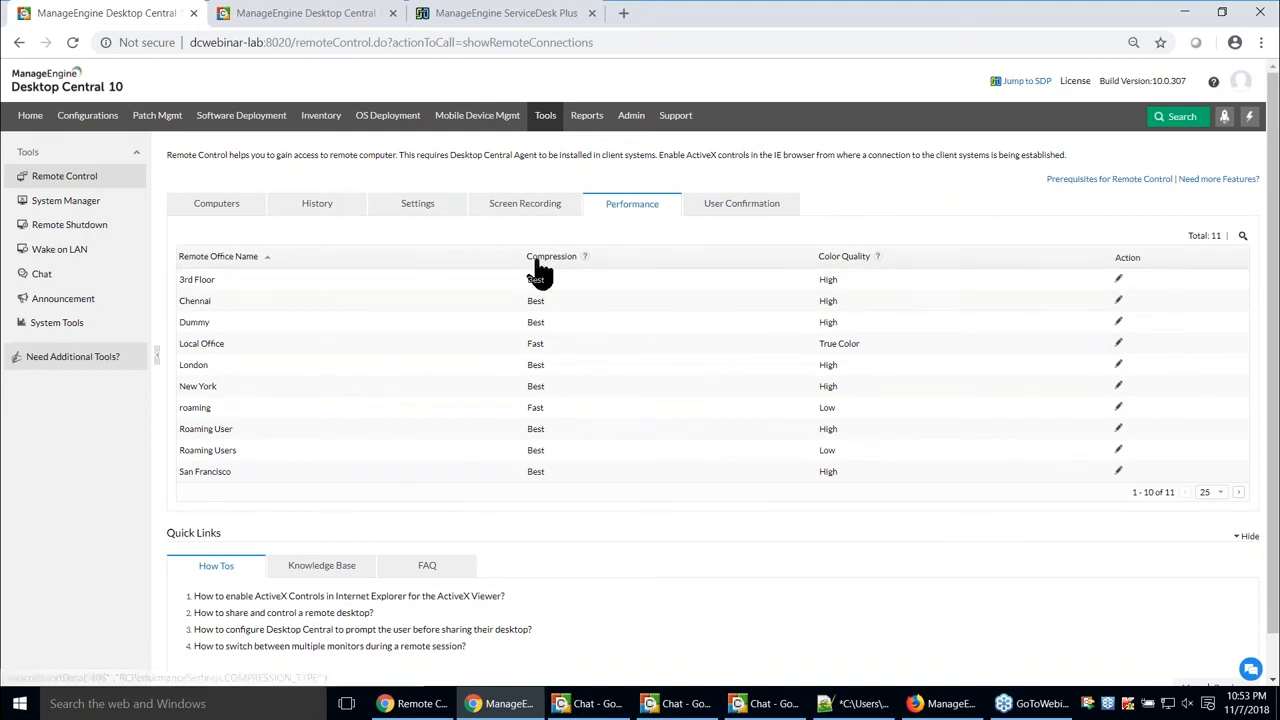
left_click_drag(180, 450, 232, 450)
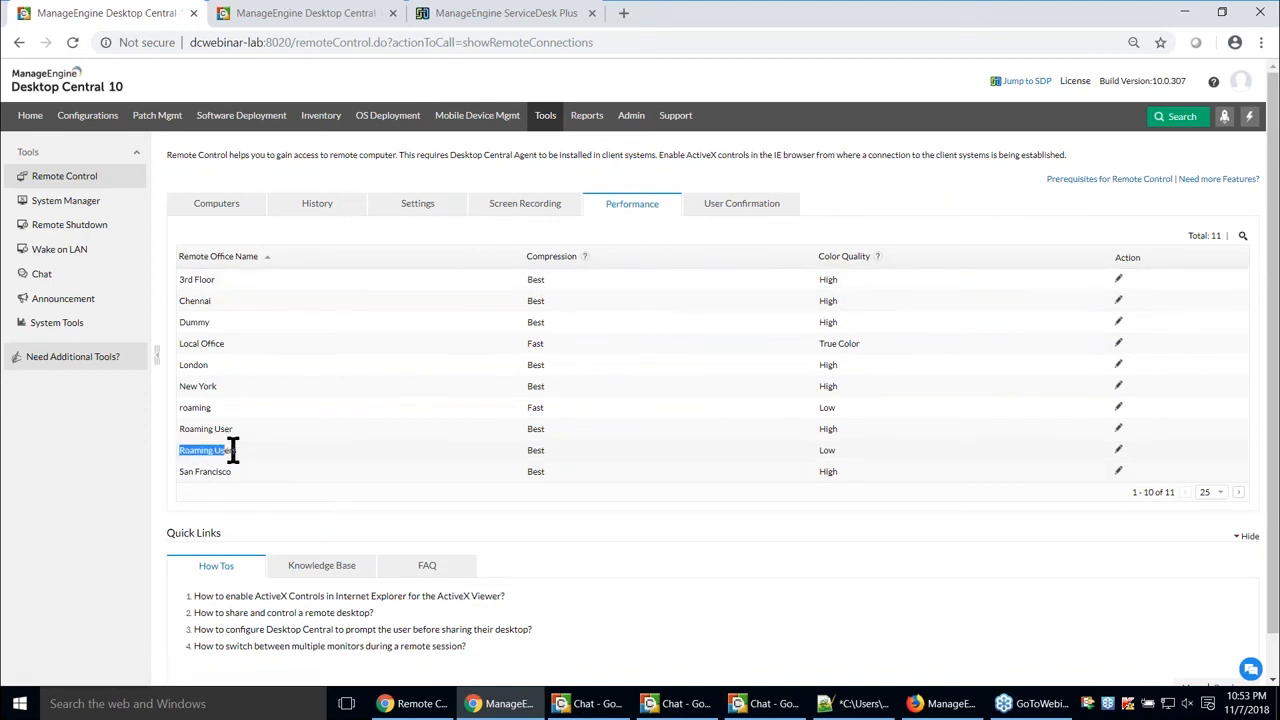
- Open the performance settings of the Roaming Users office, review the compression and color quality choices, and cancel without saving
left_click(1118, 450)
left_click(677, 372)
left_click(671, 366)
left_click(670, 362)
left_click(661, 380)
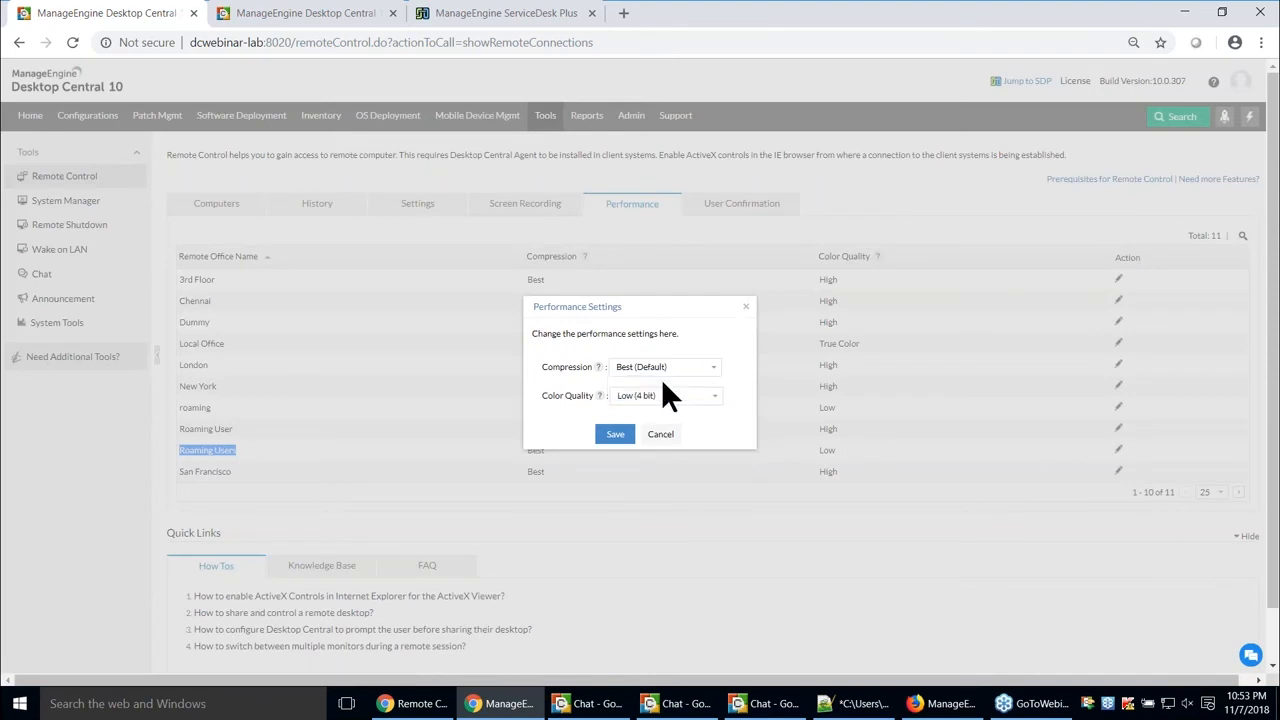
left_click(666, 393)
left_click(660, 443)
left_click(661, 436)
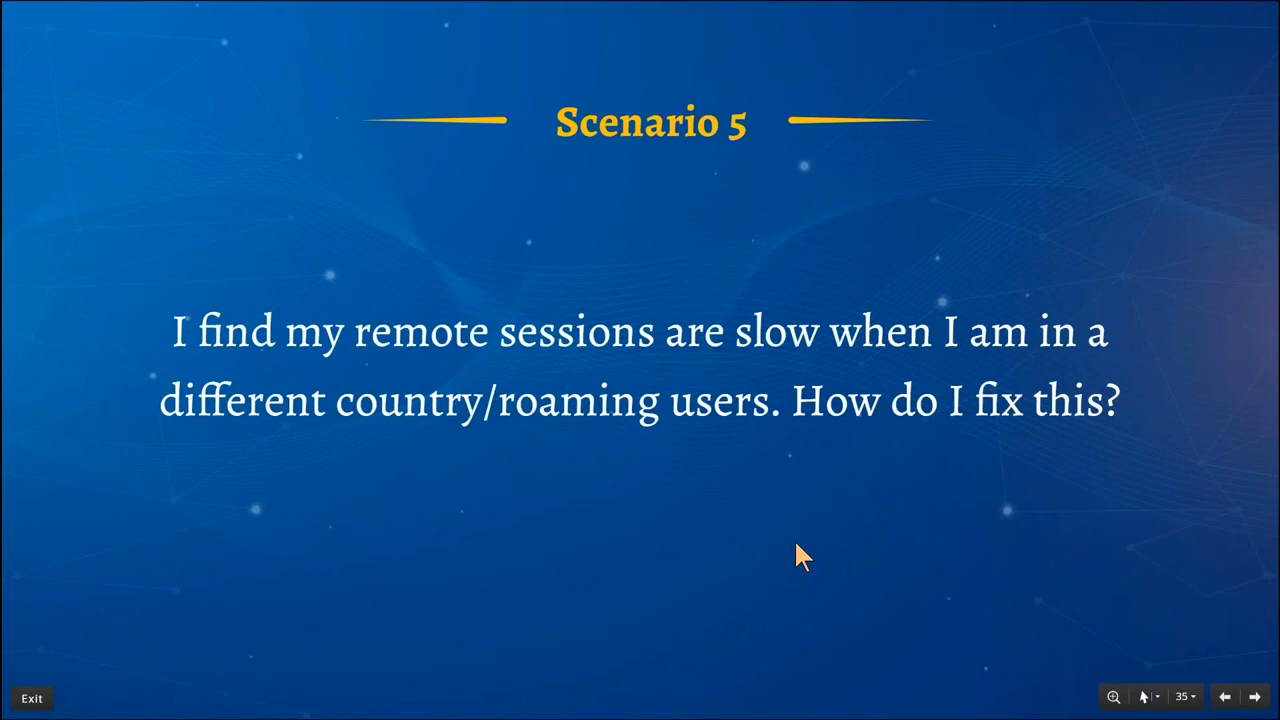
- Advance the presentation past Scenario 5 and open the Mobile App download and configuration page in Desktop Central's global admin settings
key("Right")
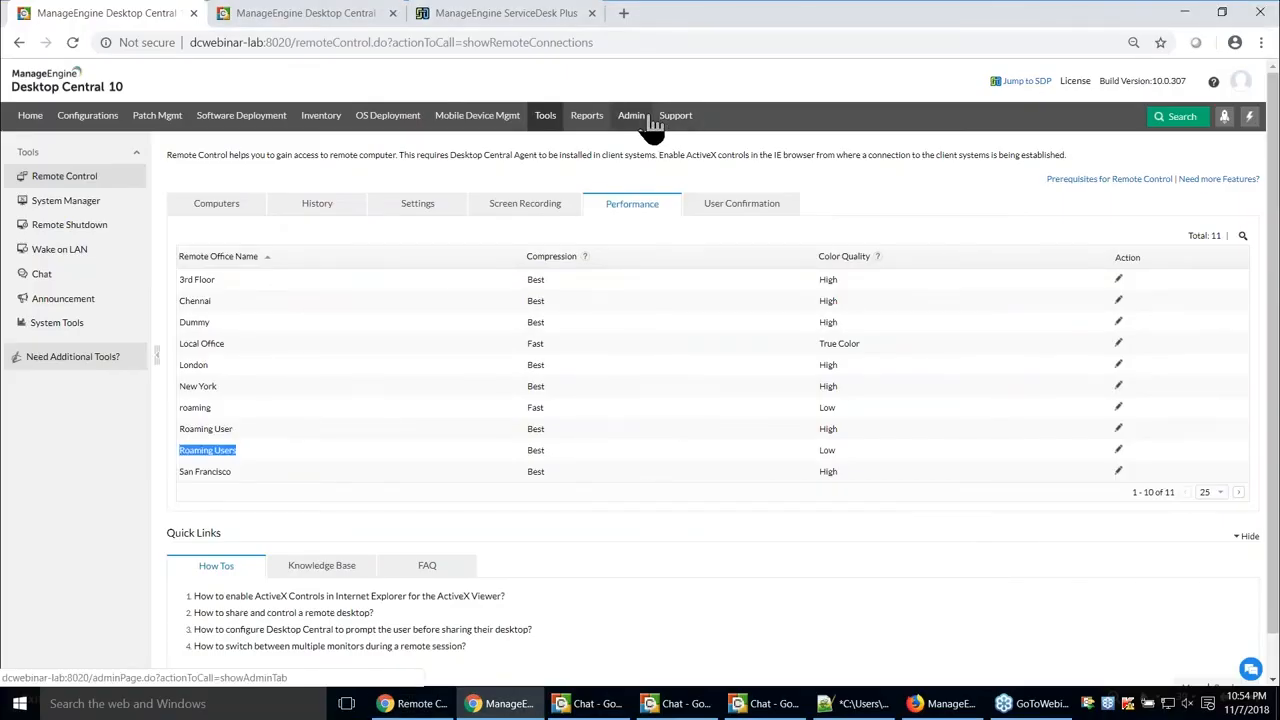
left_click(642, 118)
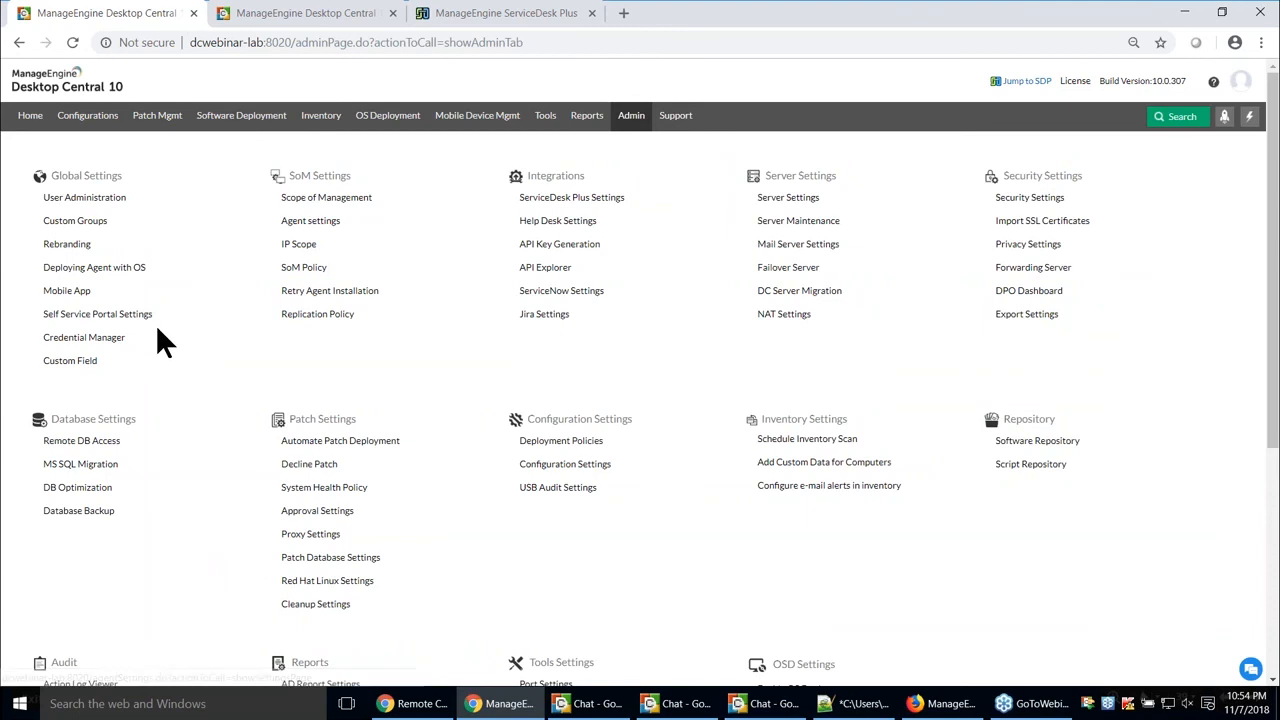
left_click(67, 293)
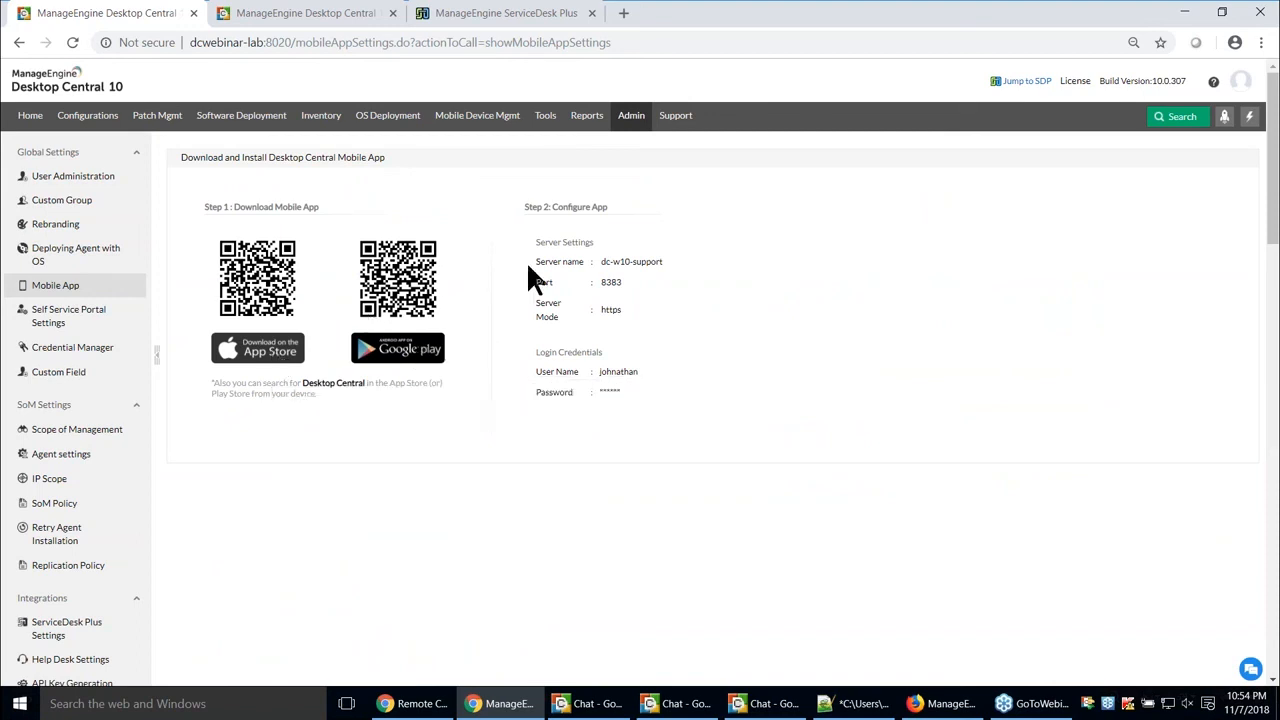
- Switch to the presentation and go through the slides showing the mobile app's remote control screens 1 to 4
key("alt+Tab")
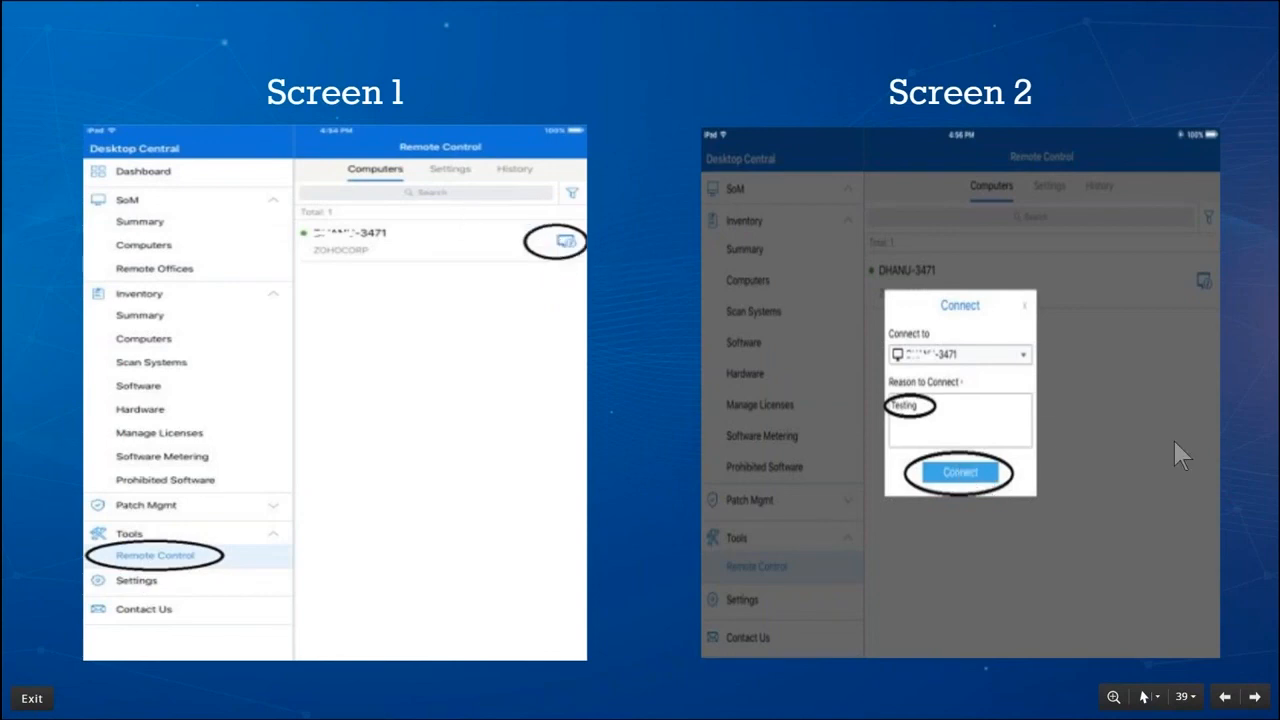
key("Right")
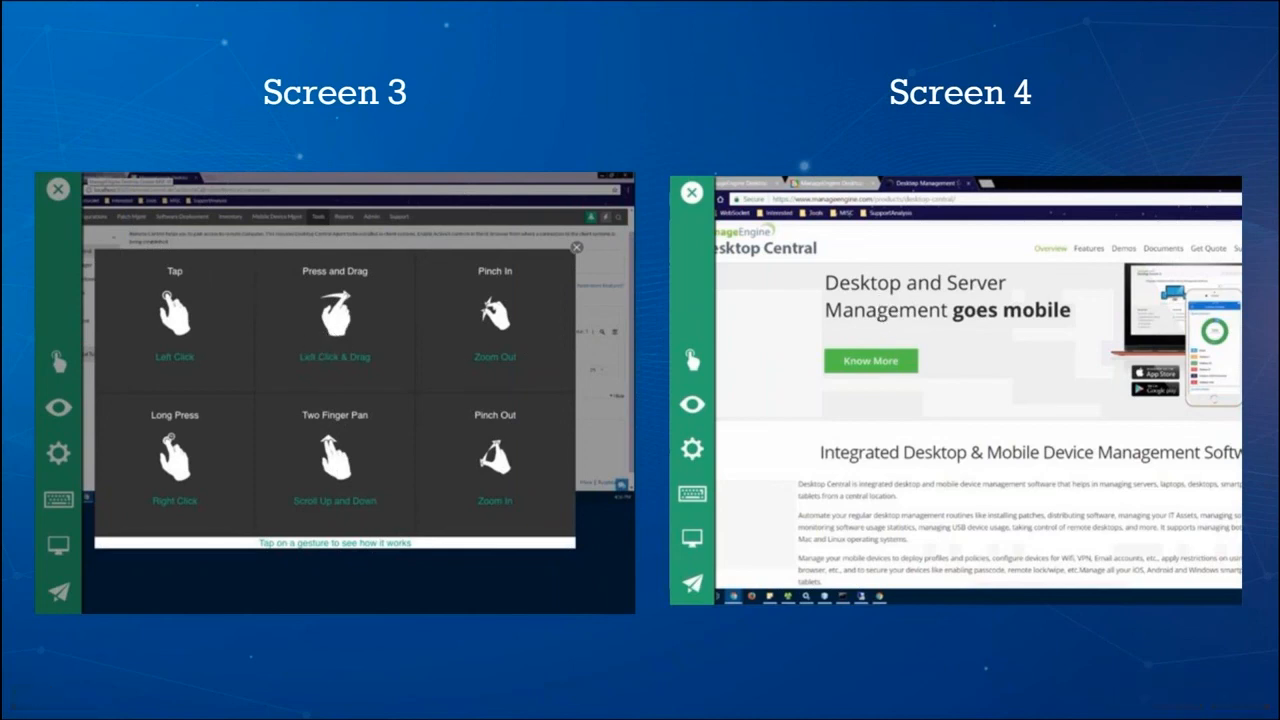
key("Right")
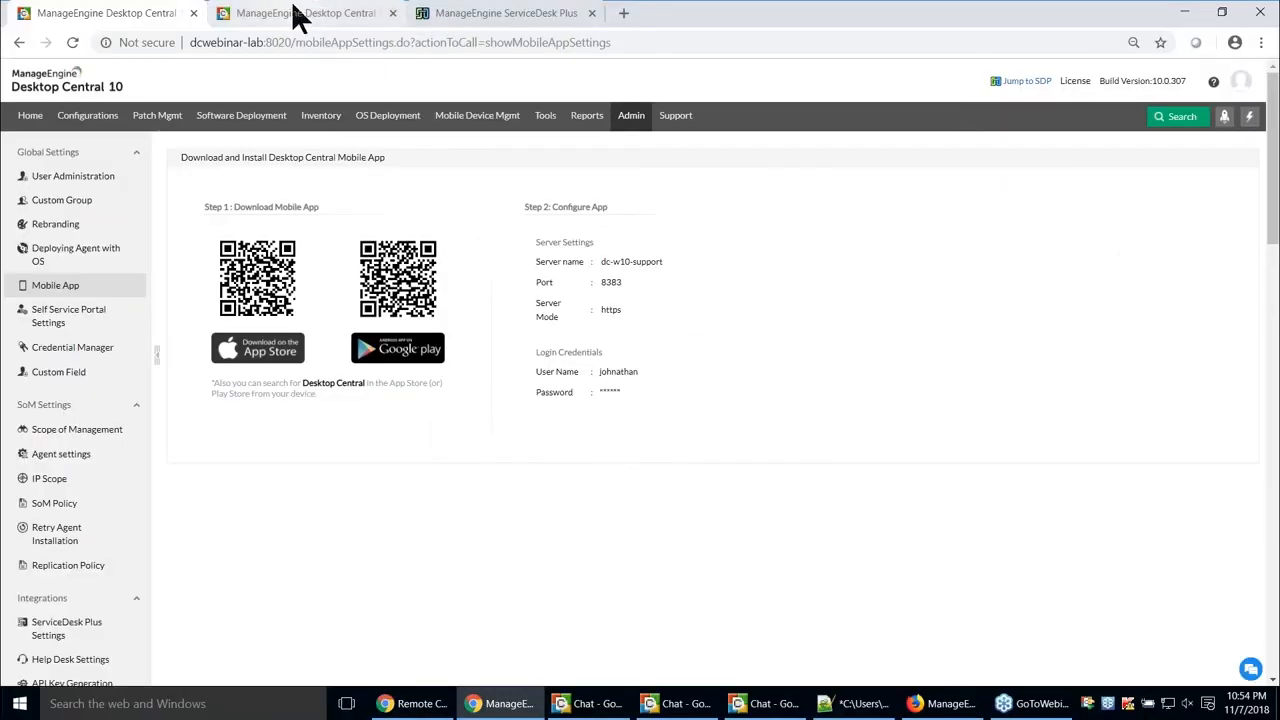
- Review the remote control's Screen Recording settings in Desktop Central, and move the presentation on from Question 2
left_click(545, 115)
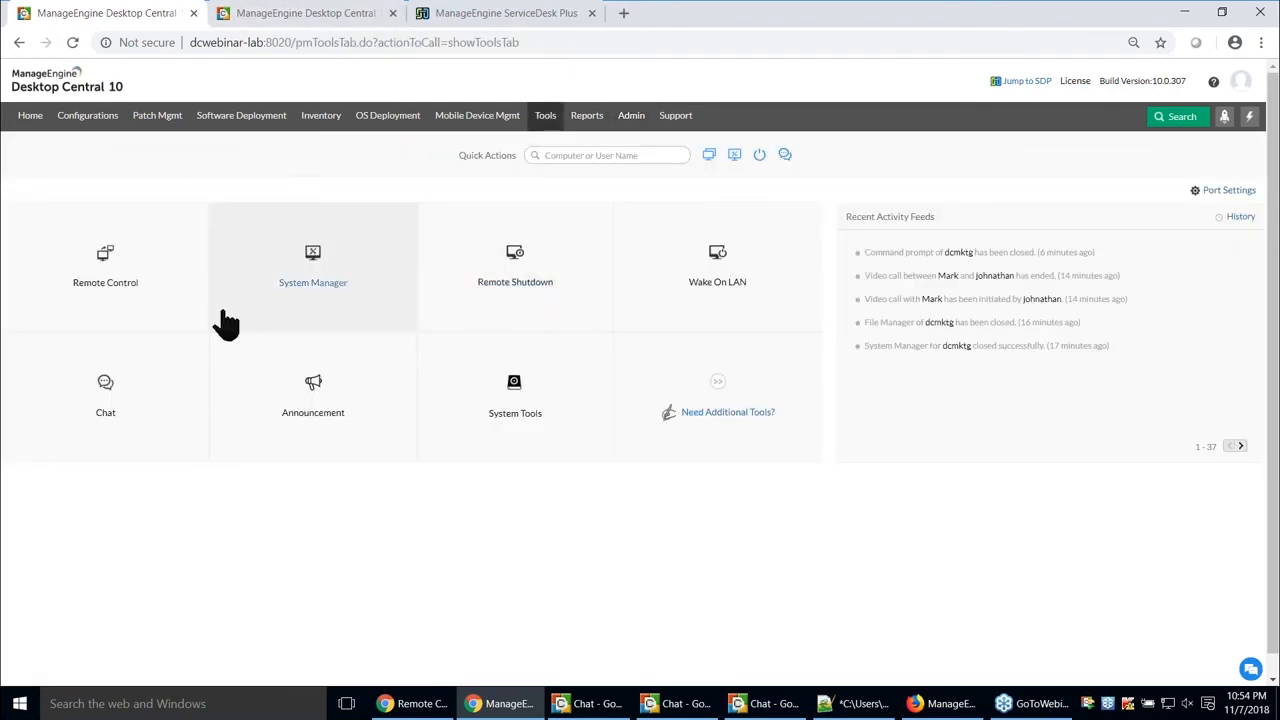
left_click(137, 292)
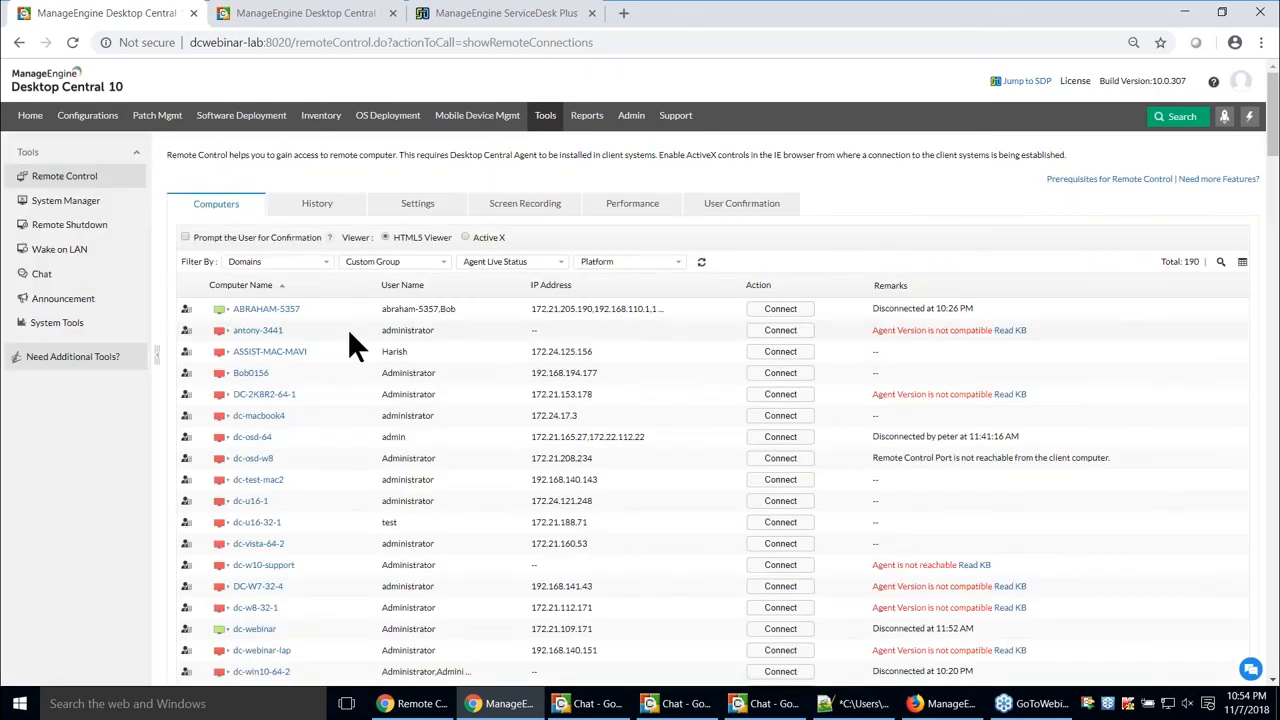
left_click(515, 212)
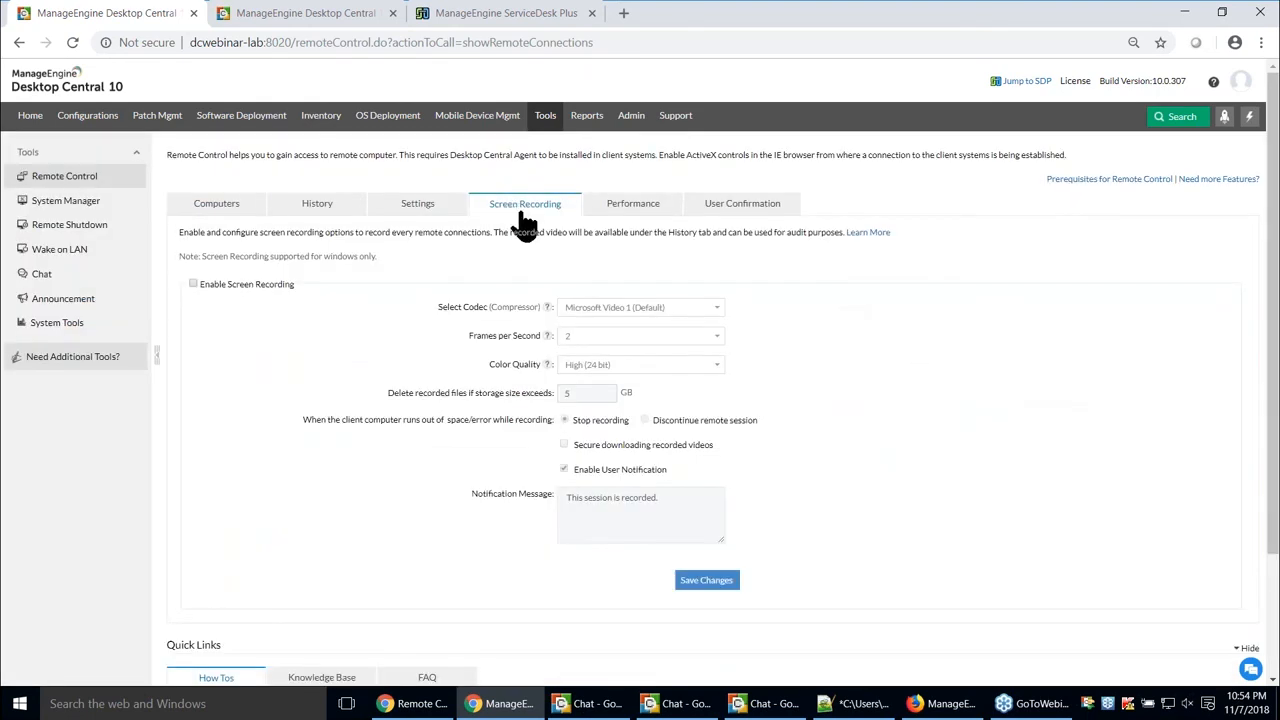
key("alt+Tab")
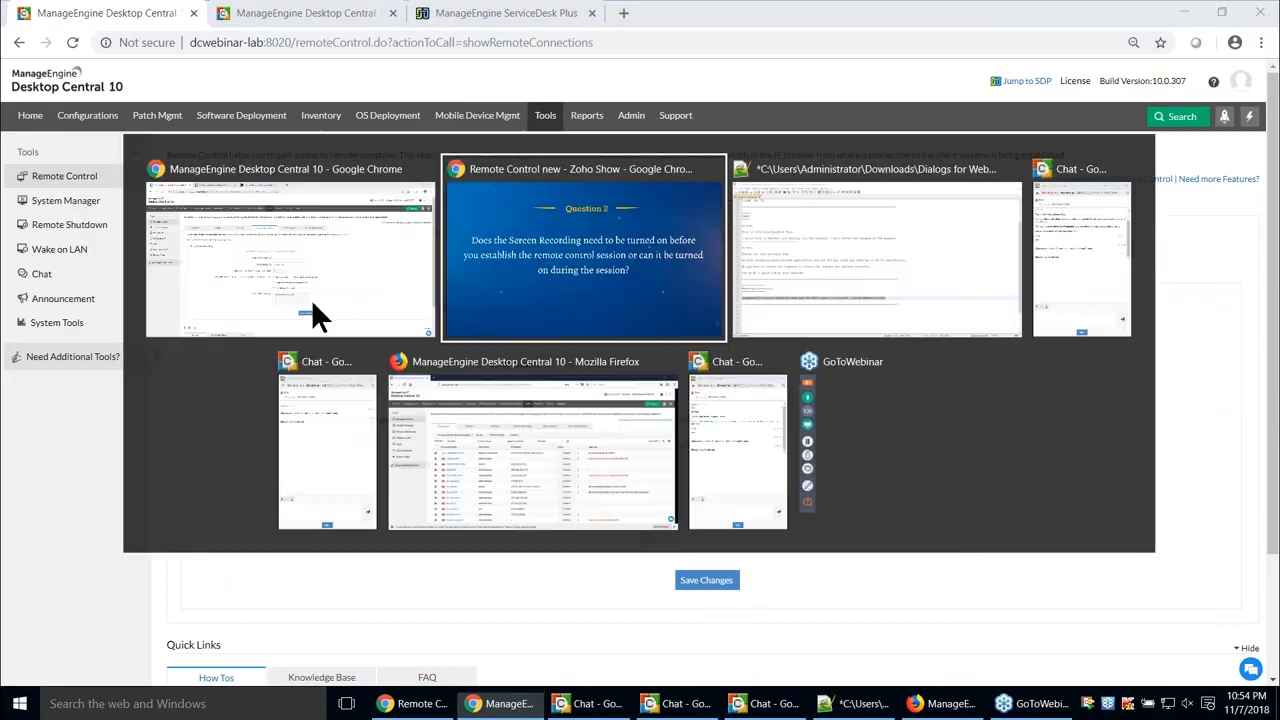
key("Right")
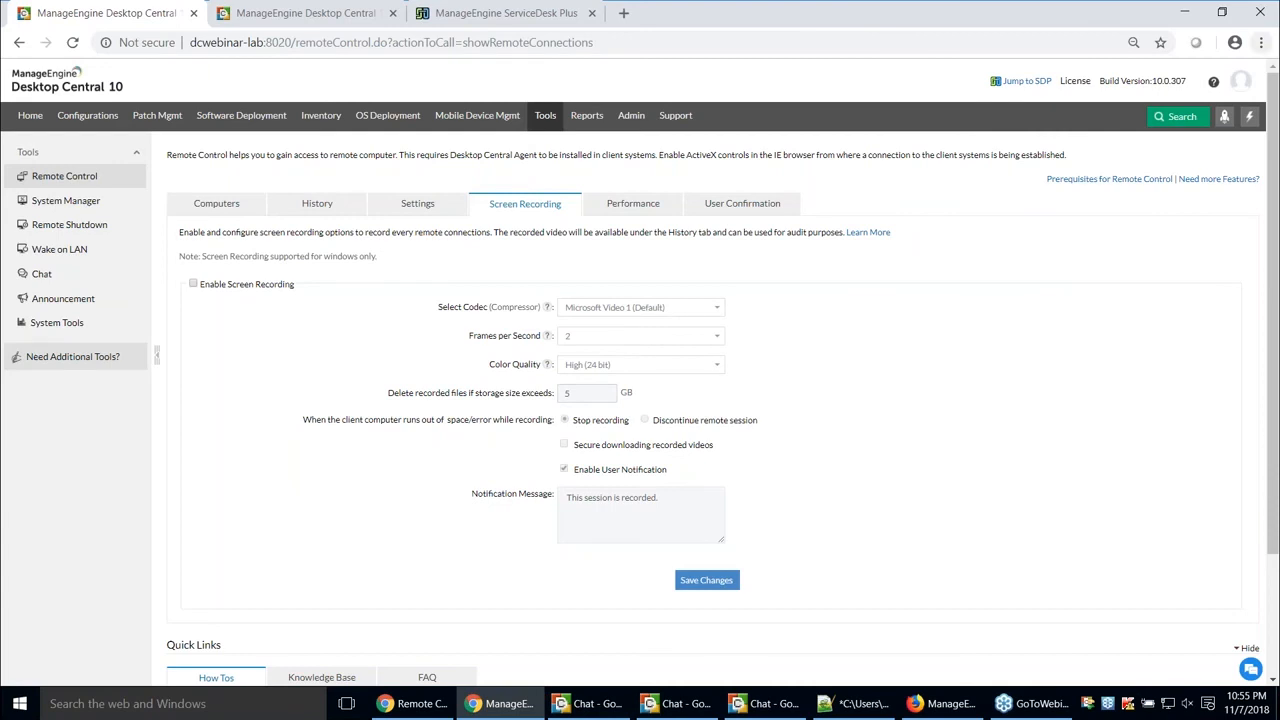
- Check the account's active sessions and the User Administration list, and advance the presentation from Question 3 to Question 5
left_click(1241, 82)
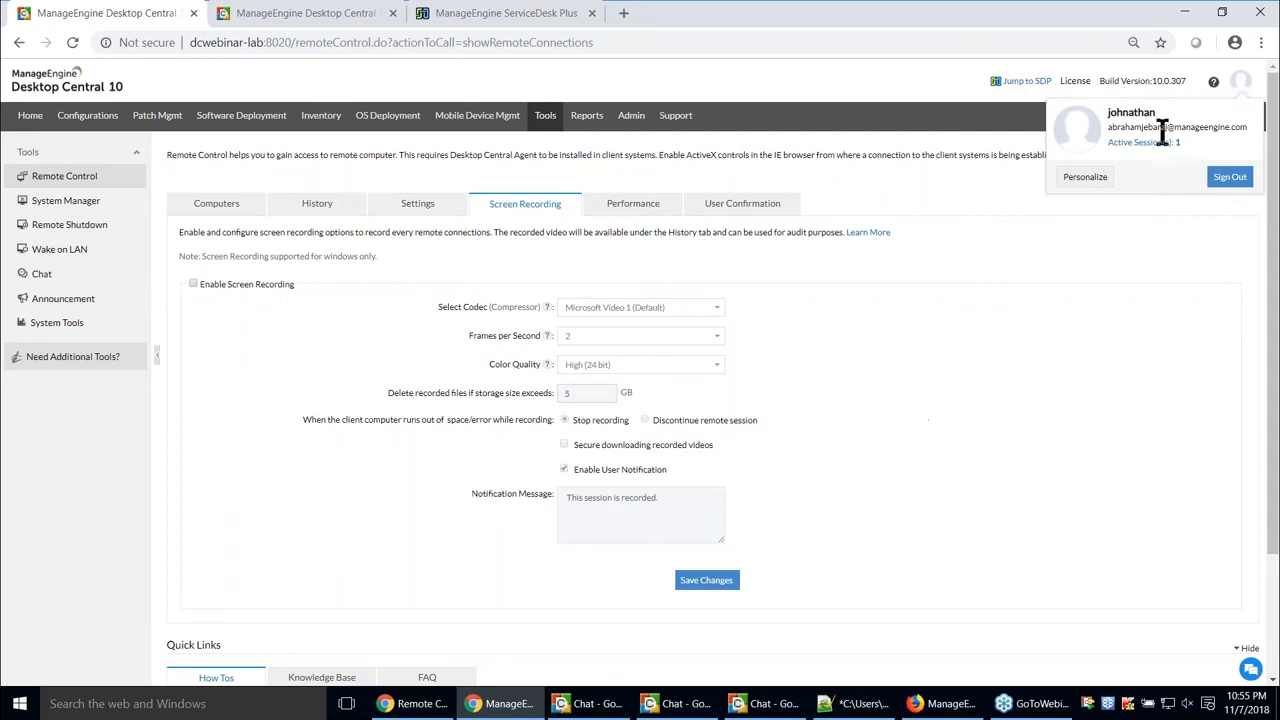
left_click(630, 117)
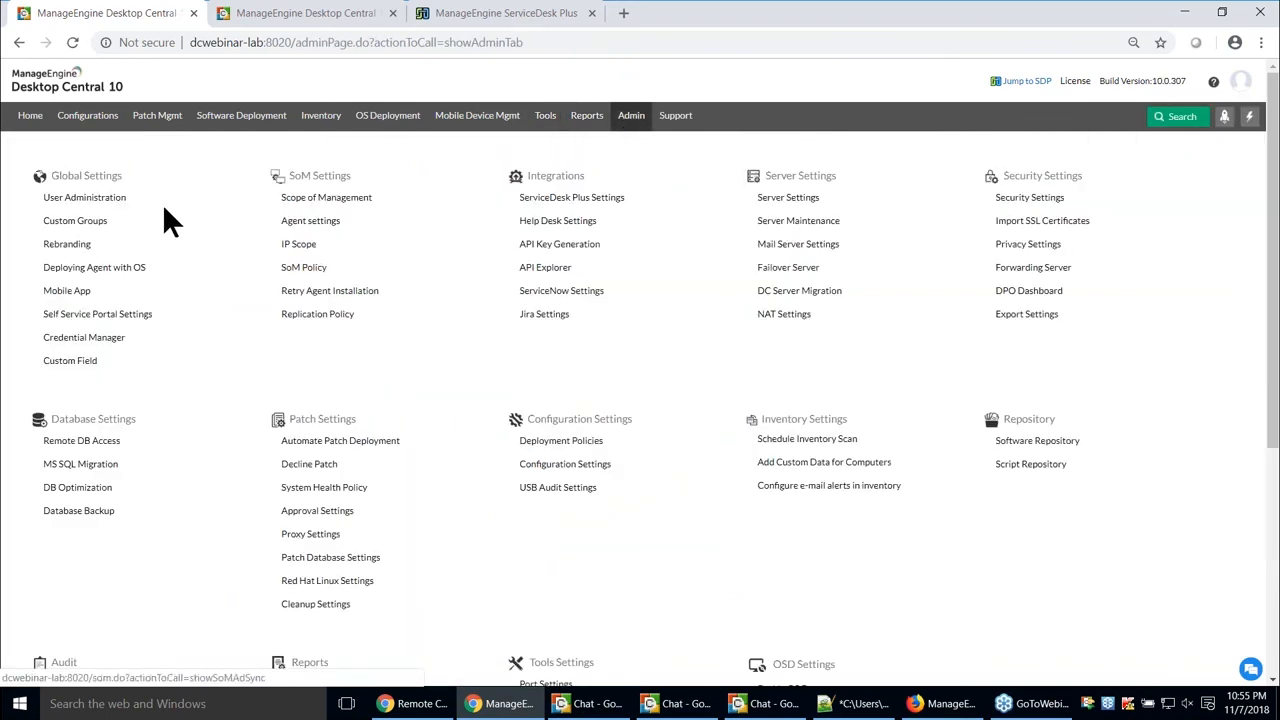
left_click(103, 199)
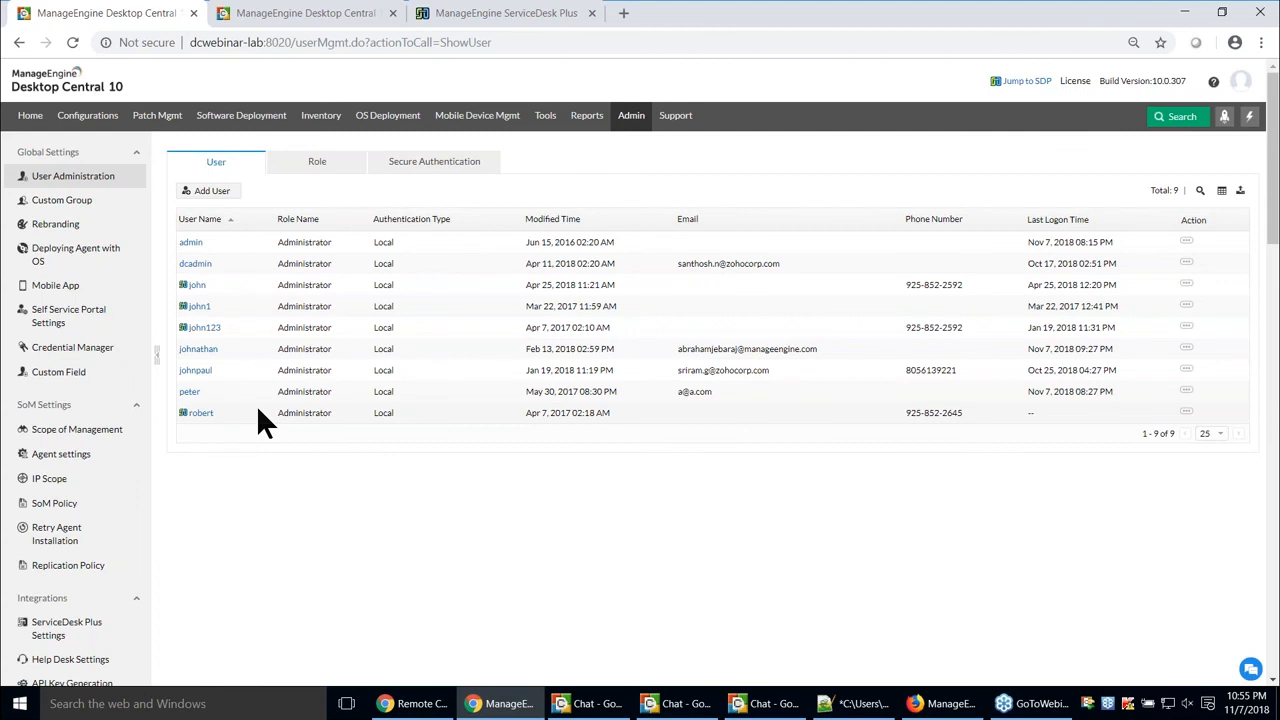
key("alt+Tab")
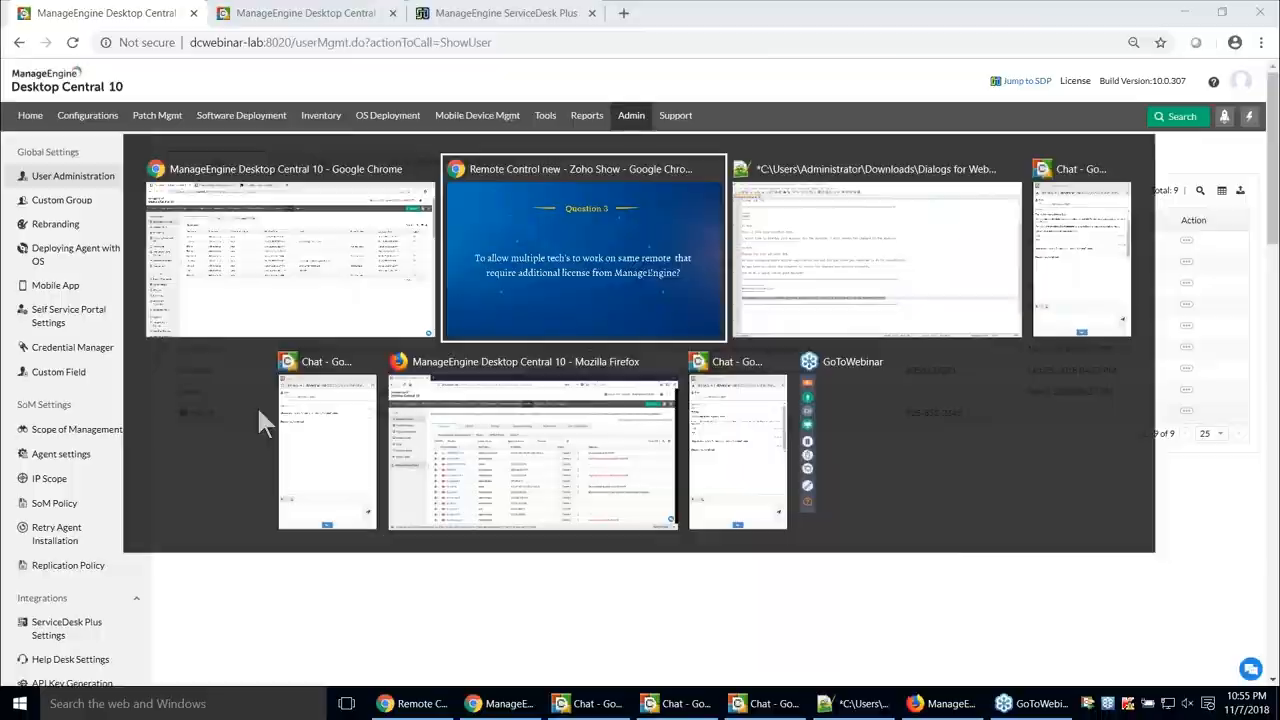
key("Right")
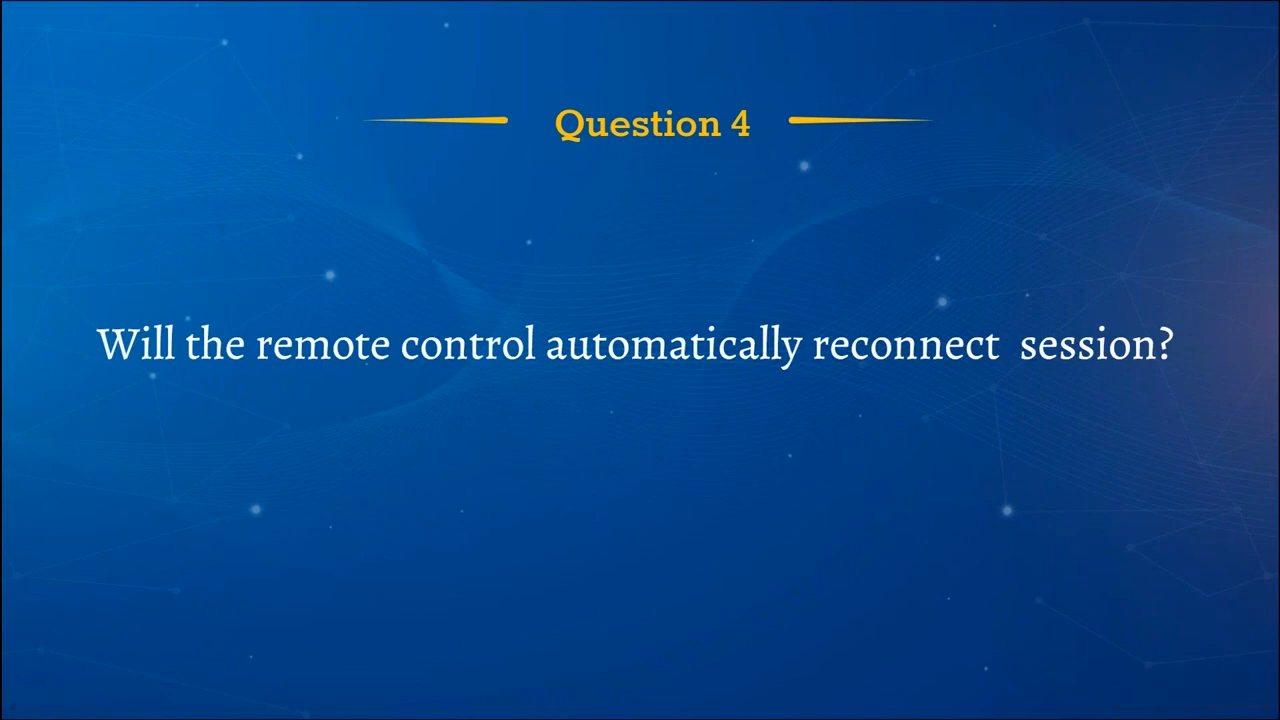
key("Right")
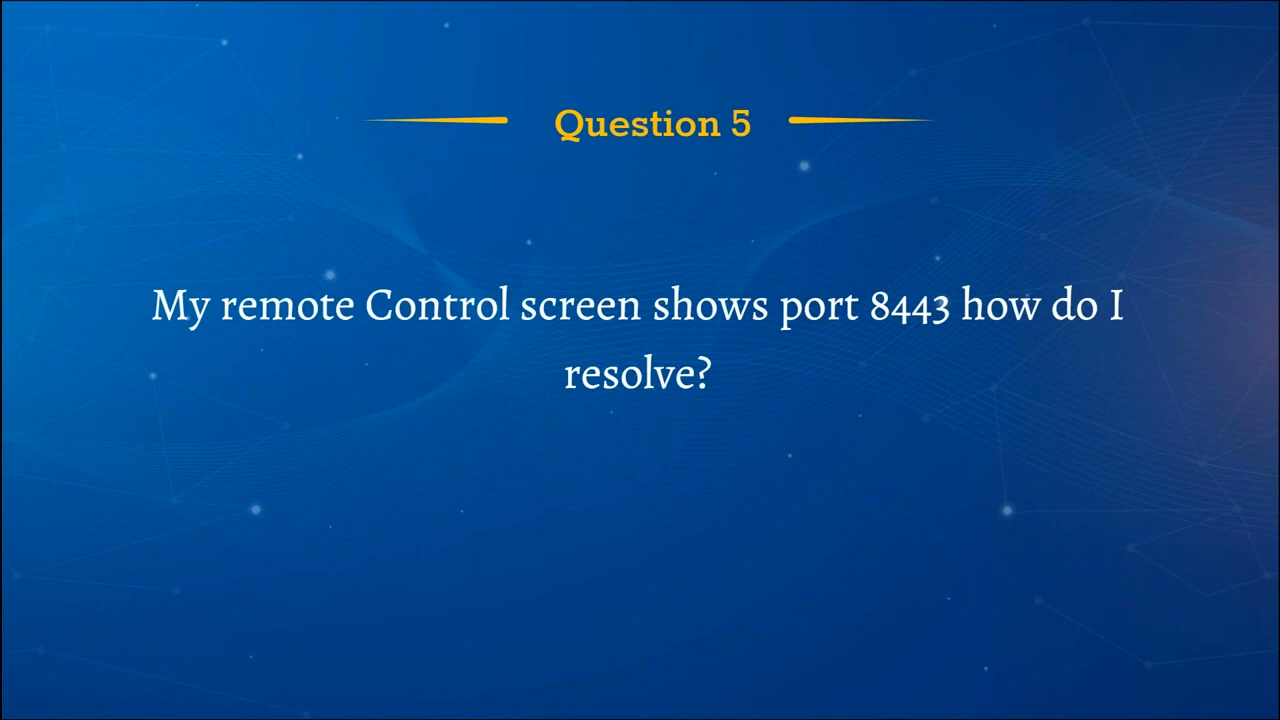
- Open the tools' port settings, compare the remote control port under HTTPS and HTTP, and advance the presentation to Question 6
key("alt+Tab")
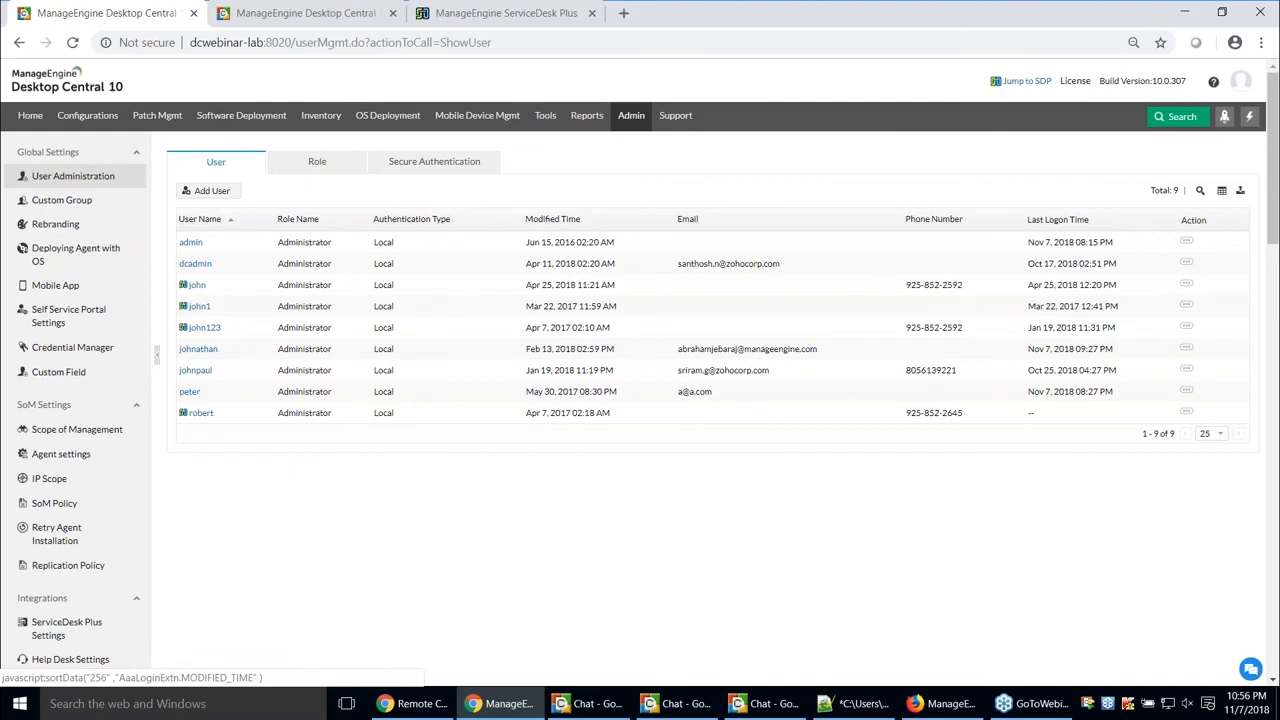
left_click(548, 128)
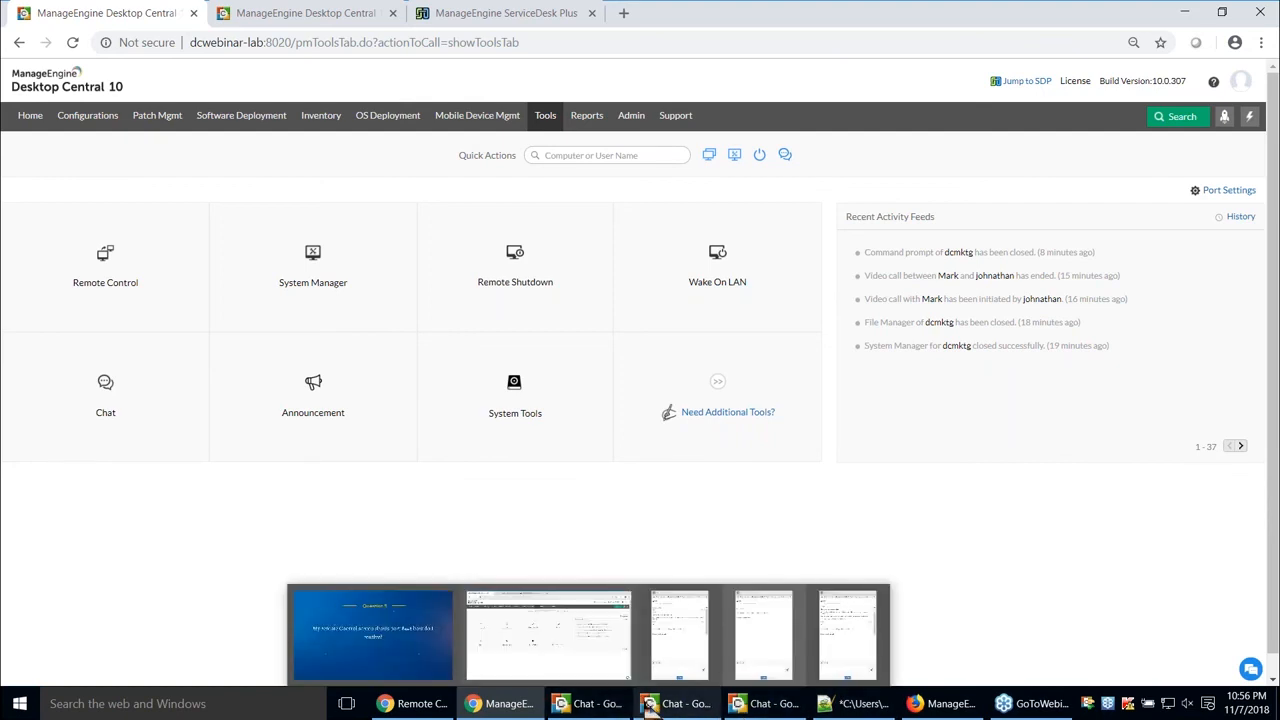
left_click(1223, 193)
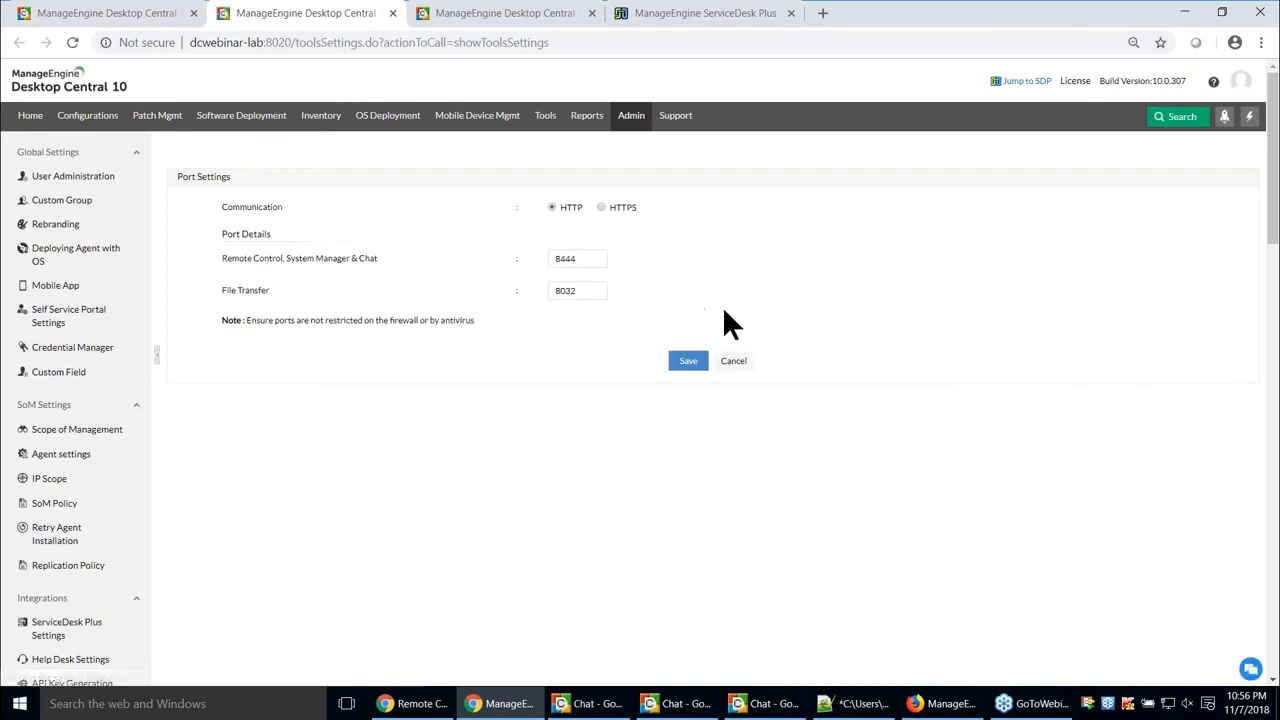
left_click(583, 262)
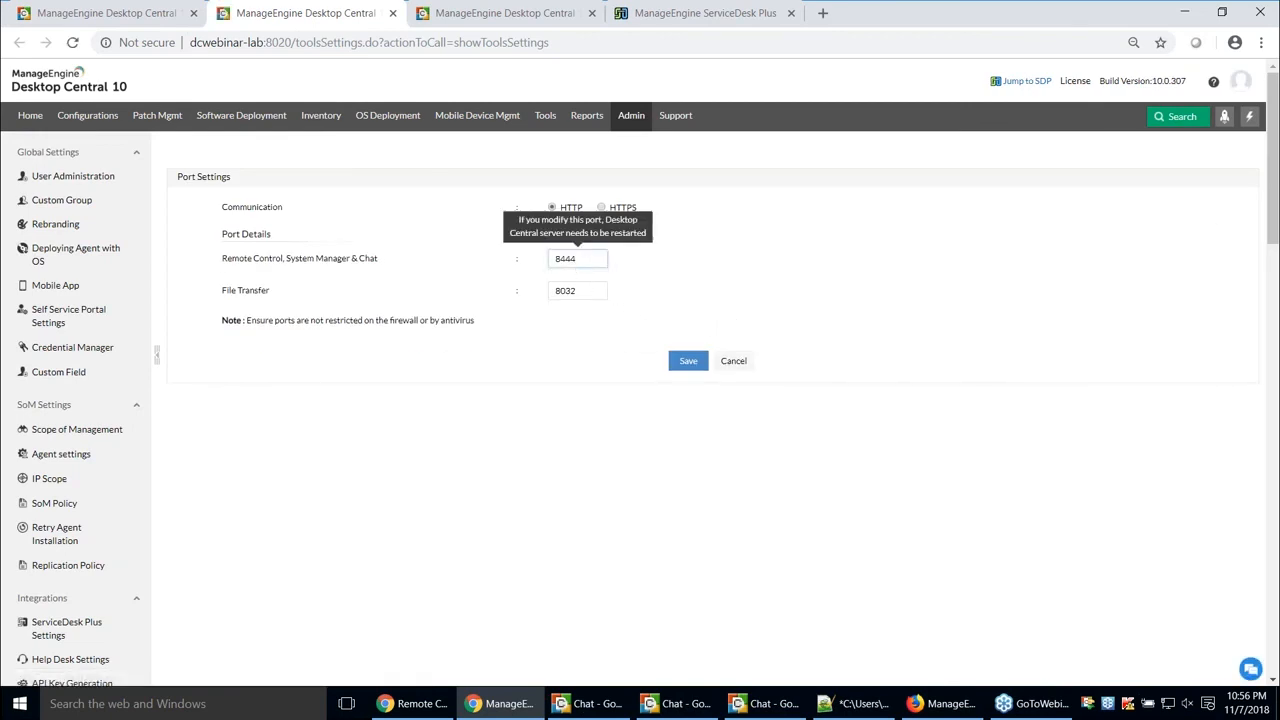
left_click(602, 208)
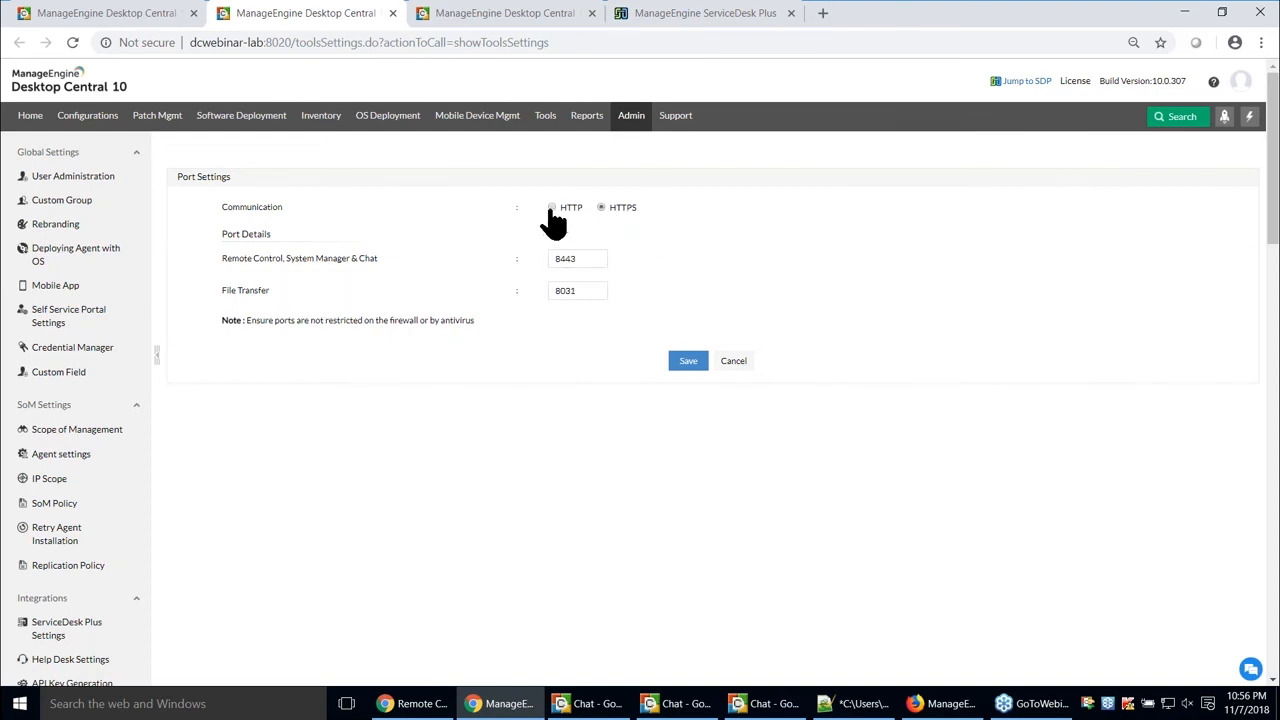
left_click(553, 207)
left_click(596, 258)
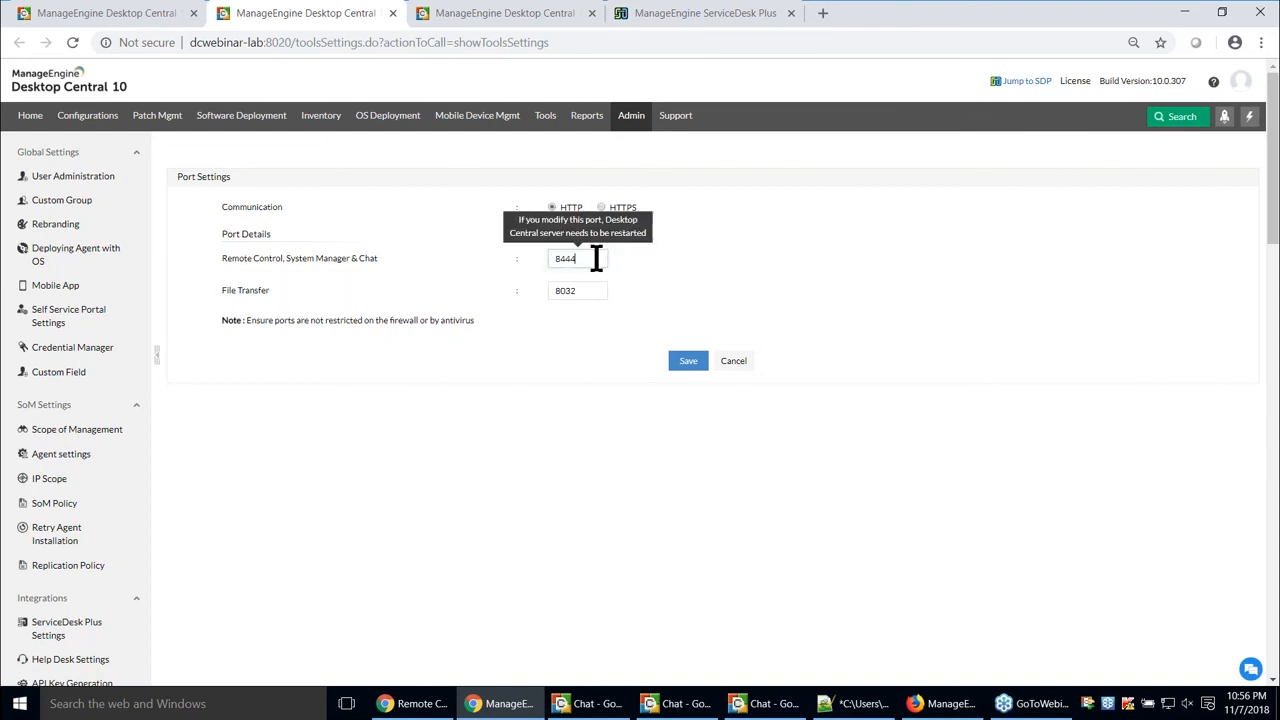
left_click_drag(594, 257, 540, 275)
key("alt+Tab")
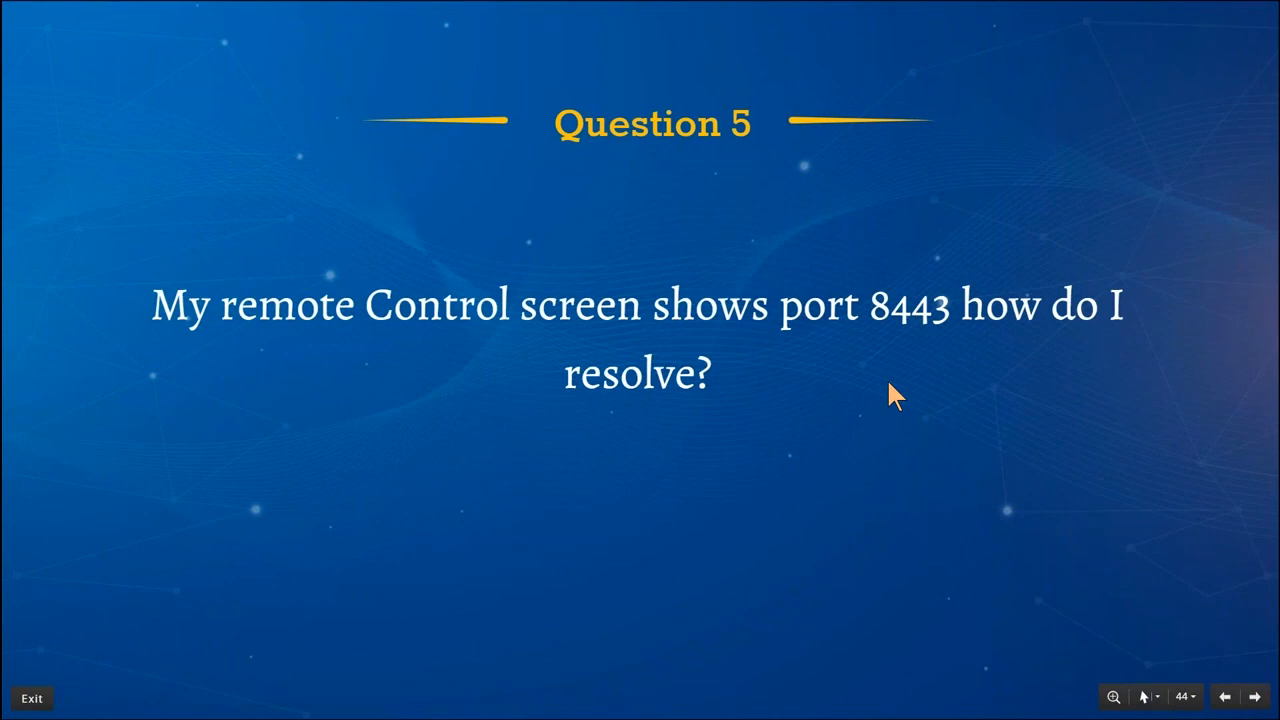
key("Right")
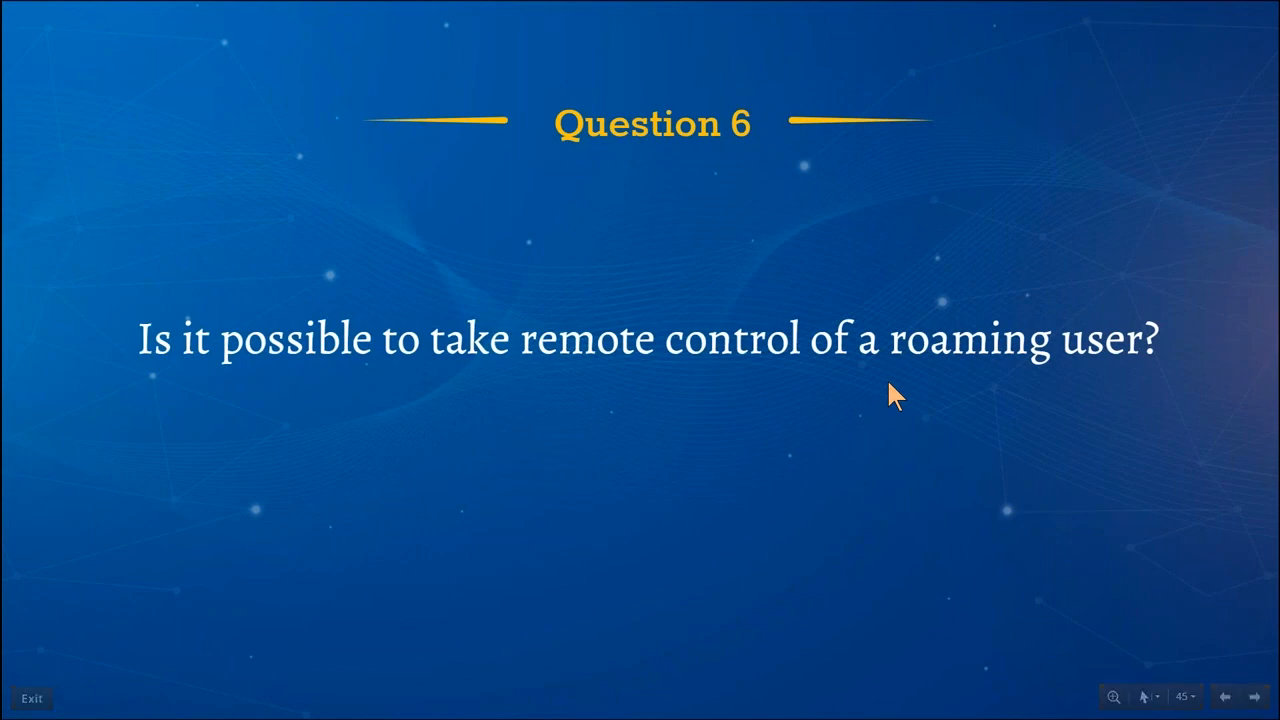
- Review the Remote Control computer list in Desktop Central, and advance the presentation to the question about disabled keyboard and mouse
key("alt+Tab")
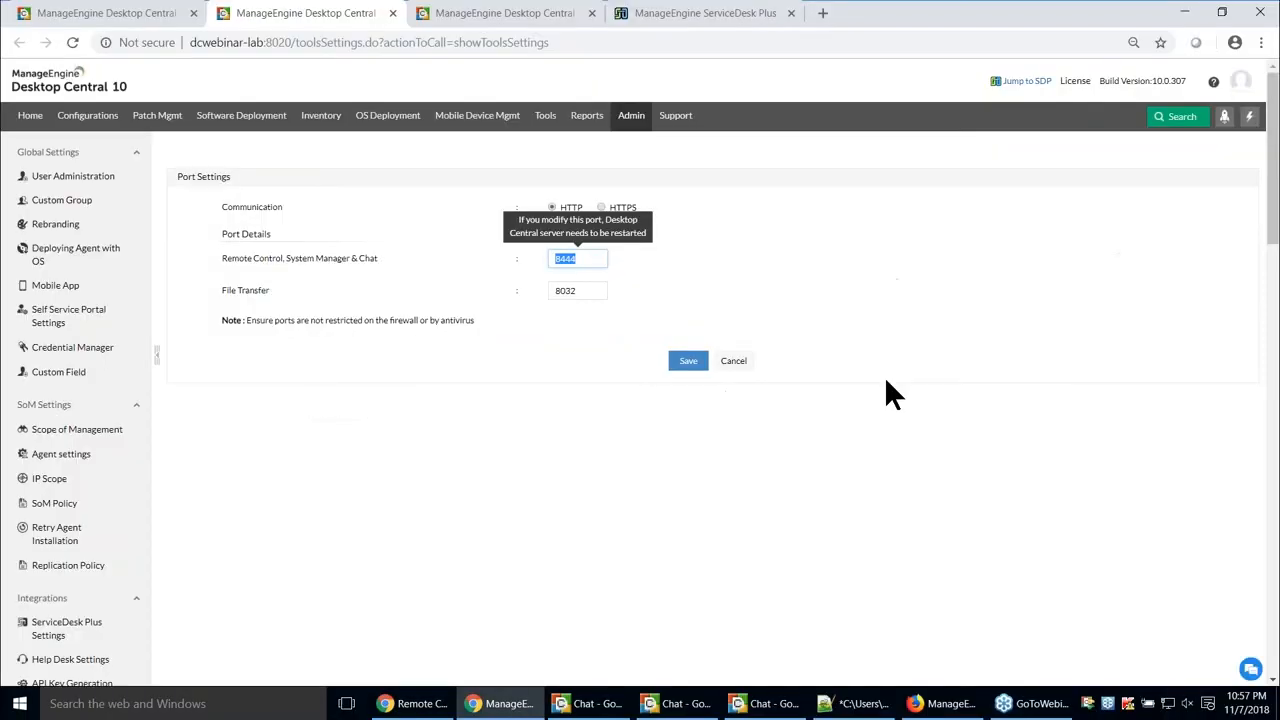
left_click(546, 124)
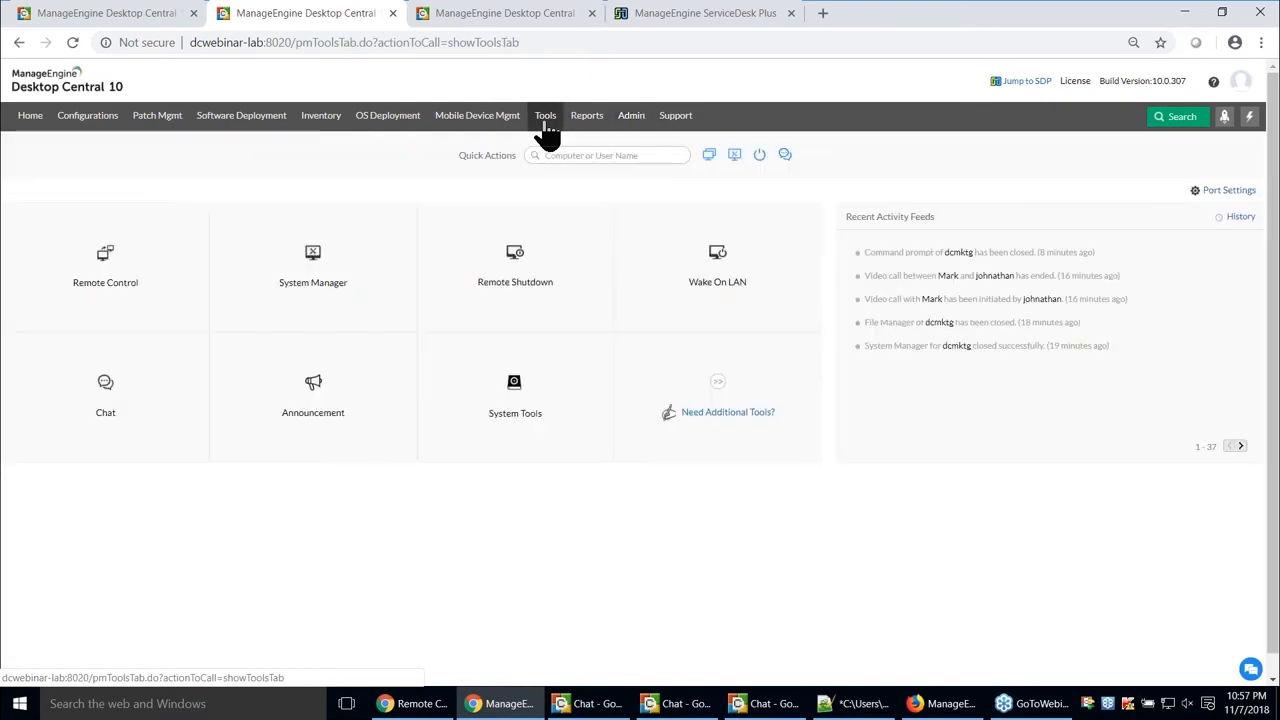
left_click(135, 278)
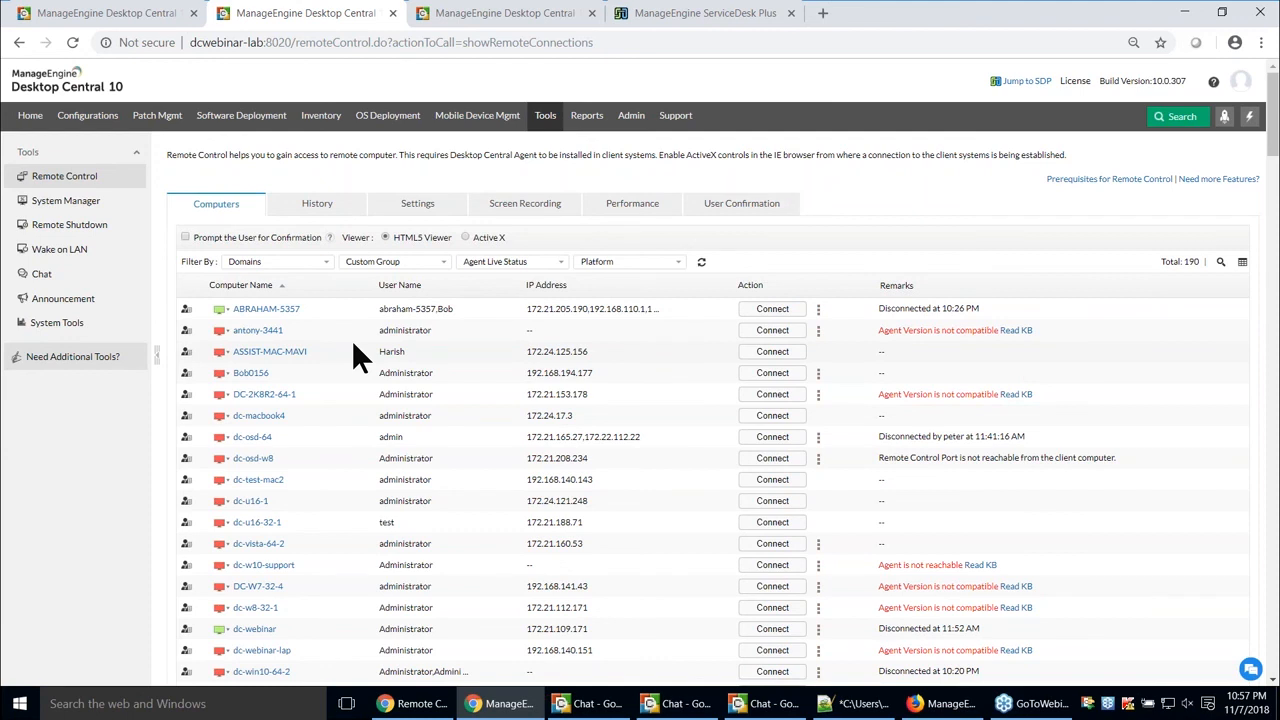
mouse_move(228, 313)
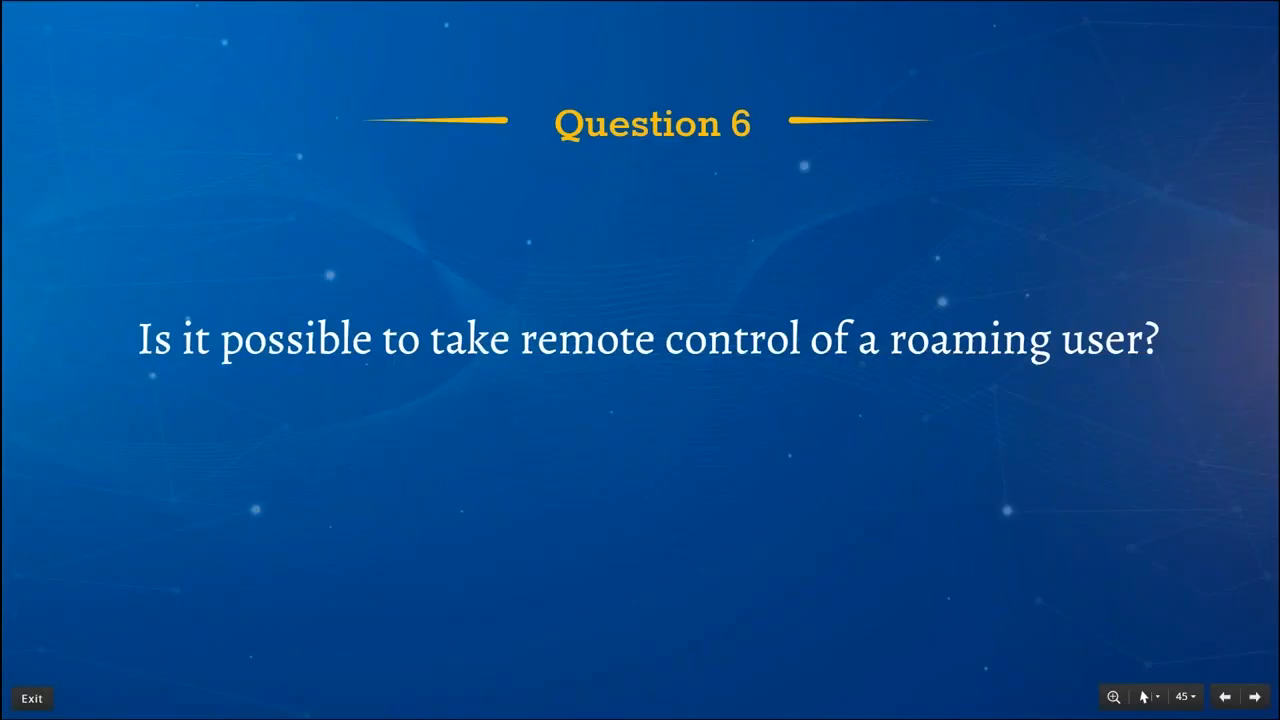
key("Right")
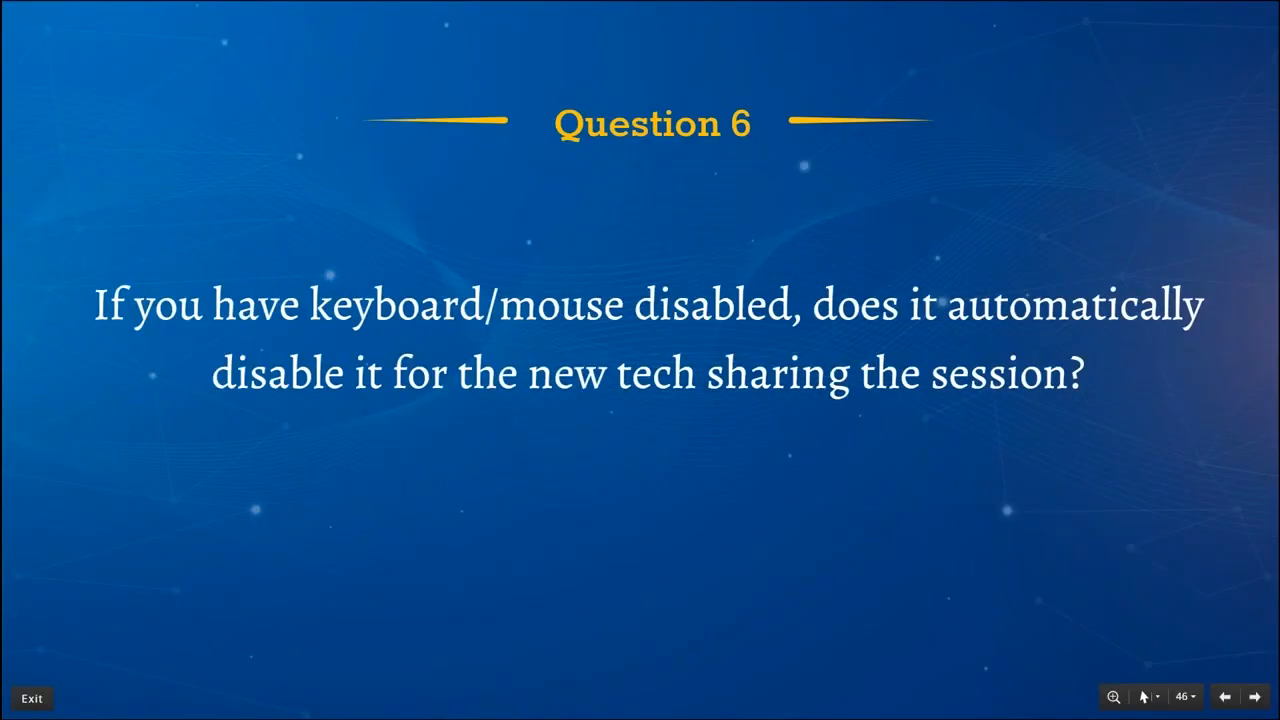